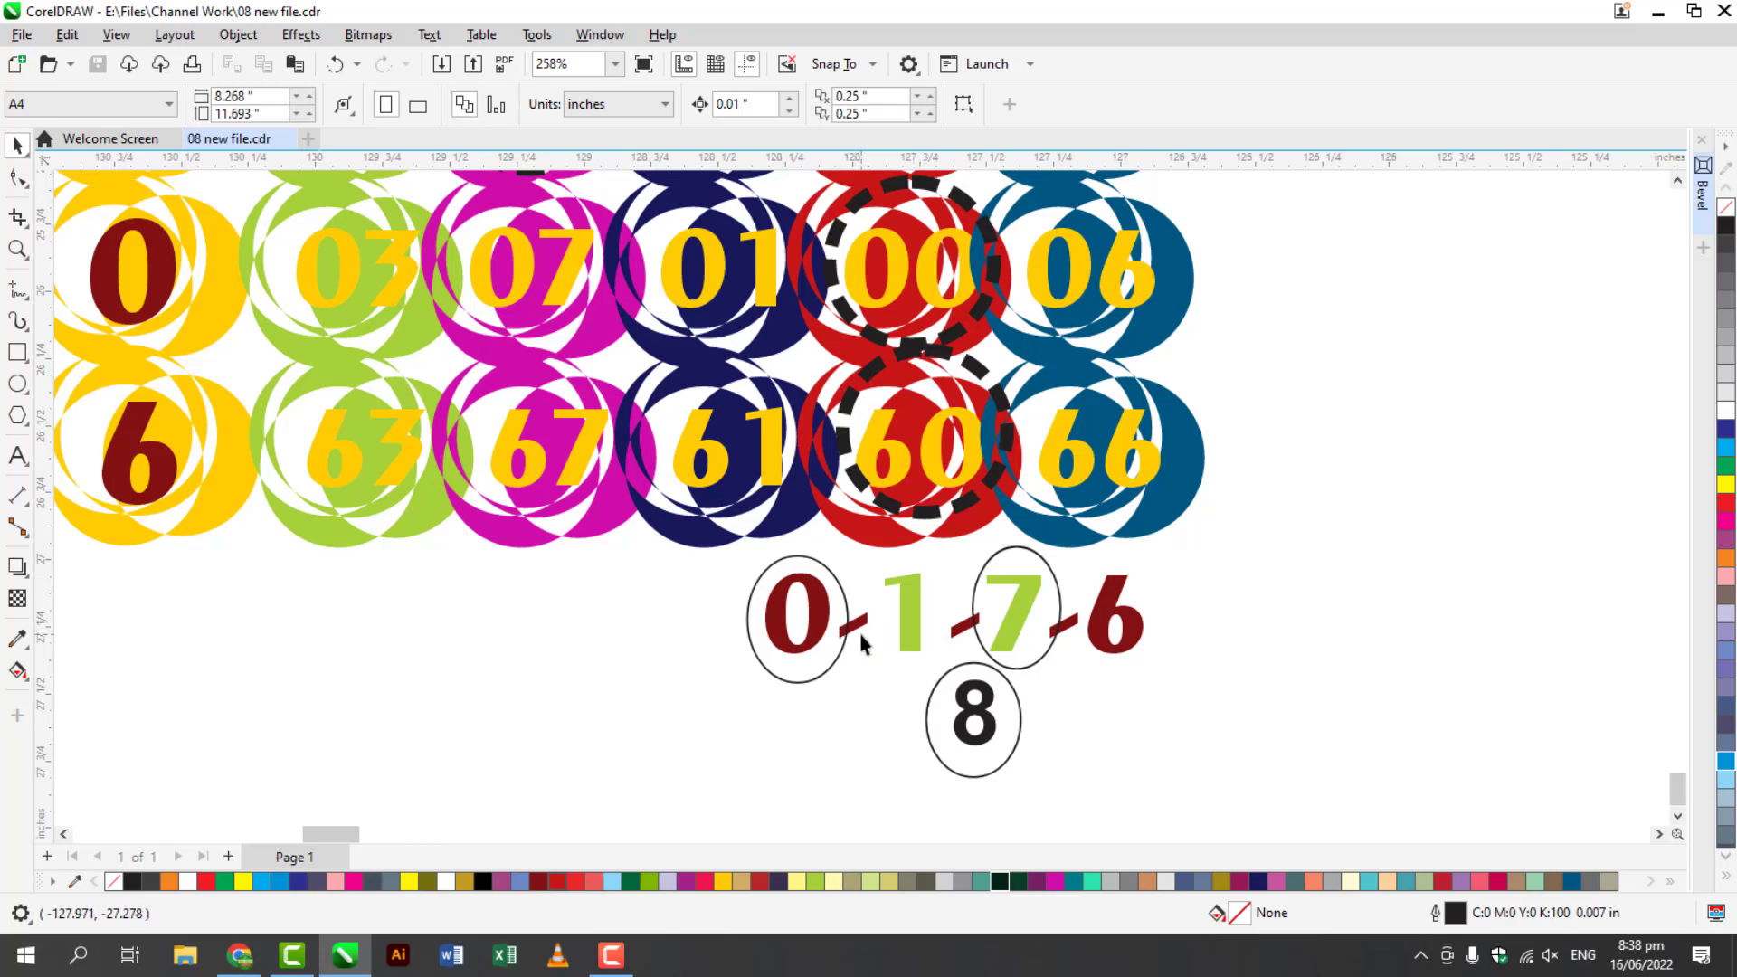
- Draw a circle about 0.57 by 0.58 inches in the blank area below the magenta banner
left_click(62, 835)
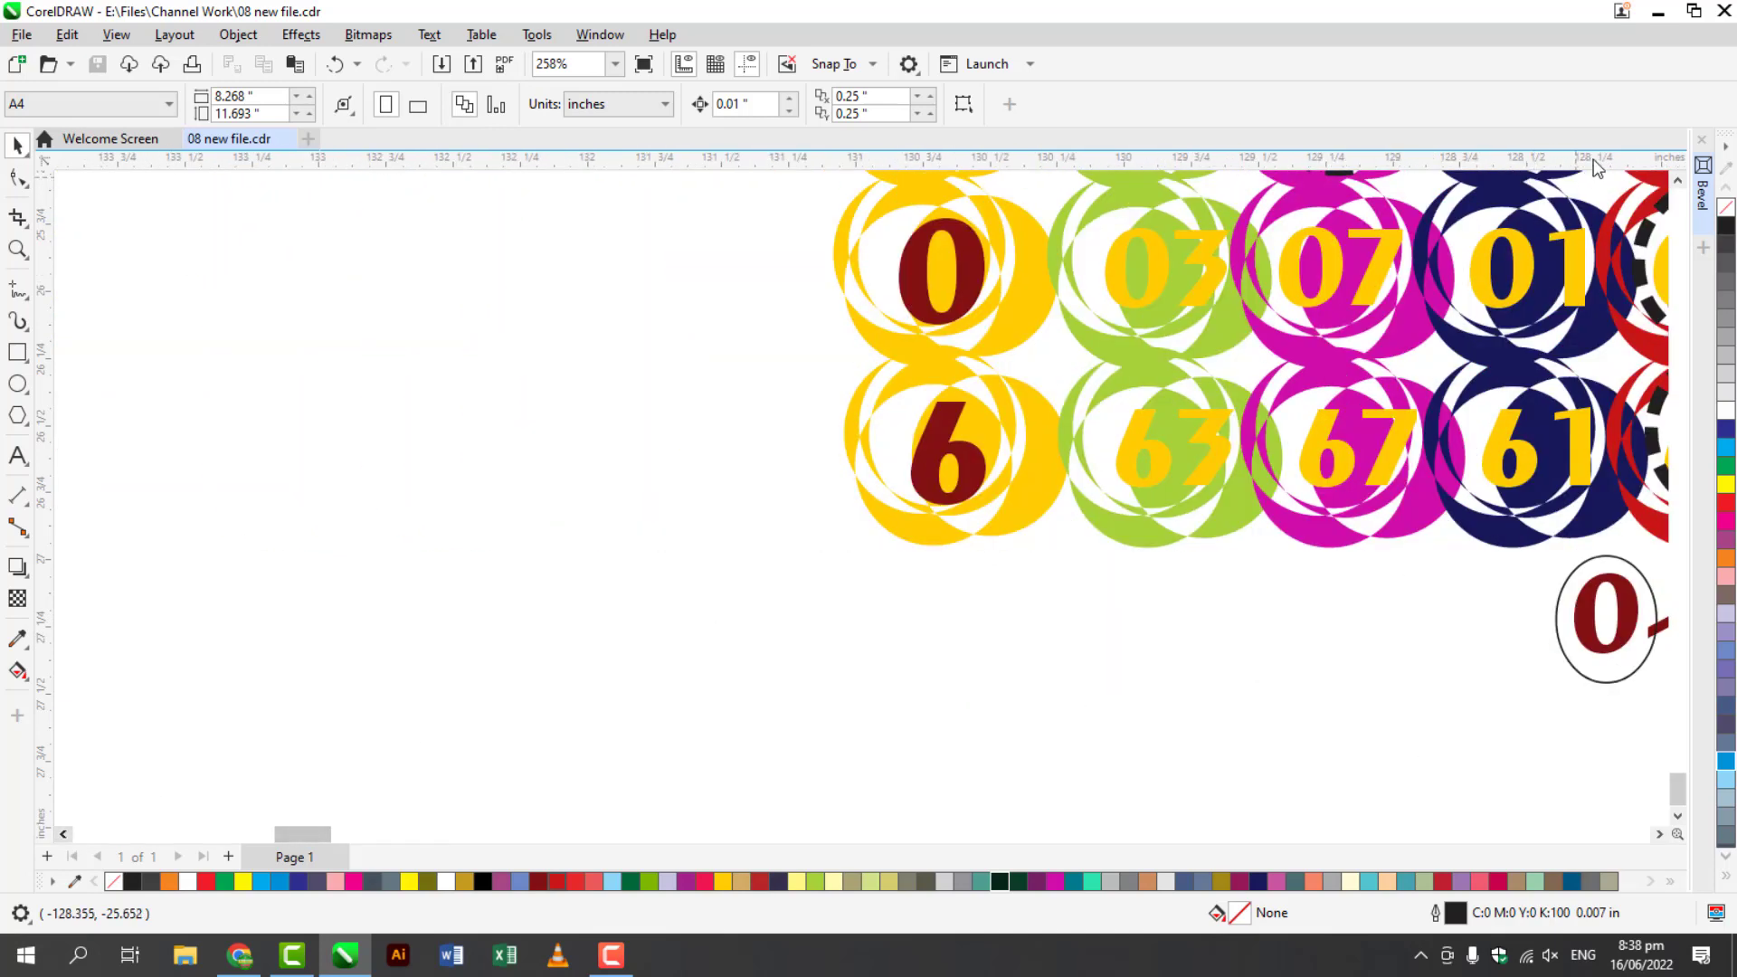
scroll(1149, 243, "down", 2)
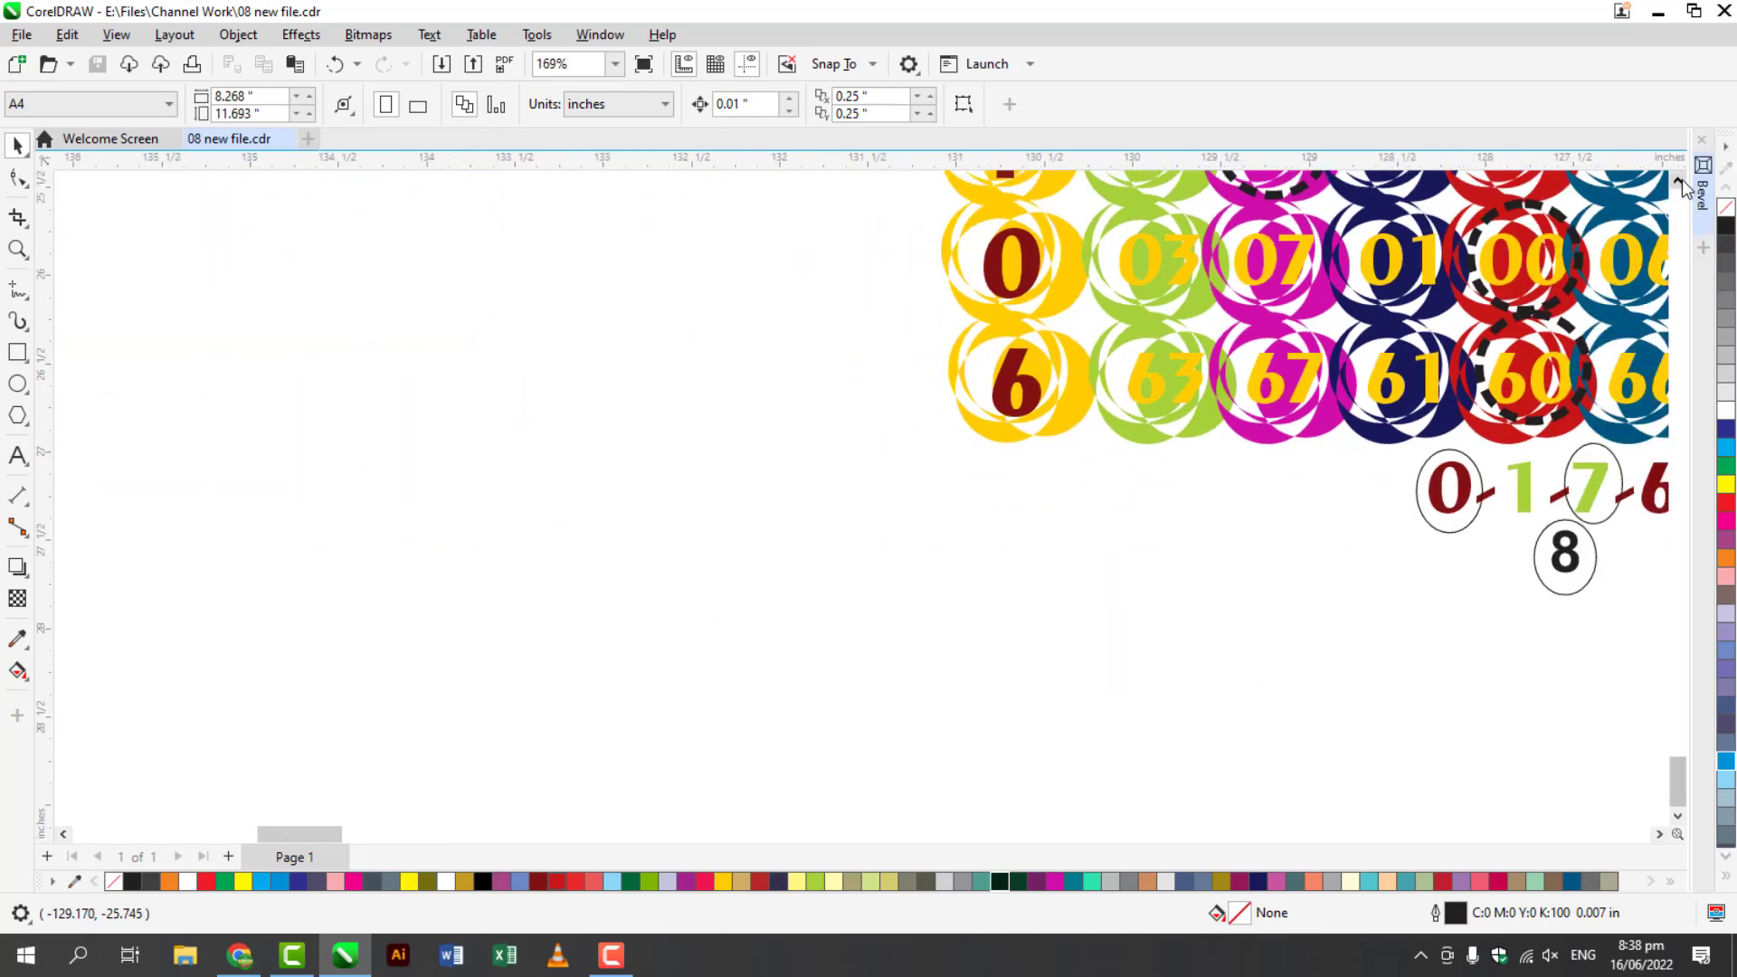
left_click(1679, 182)
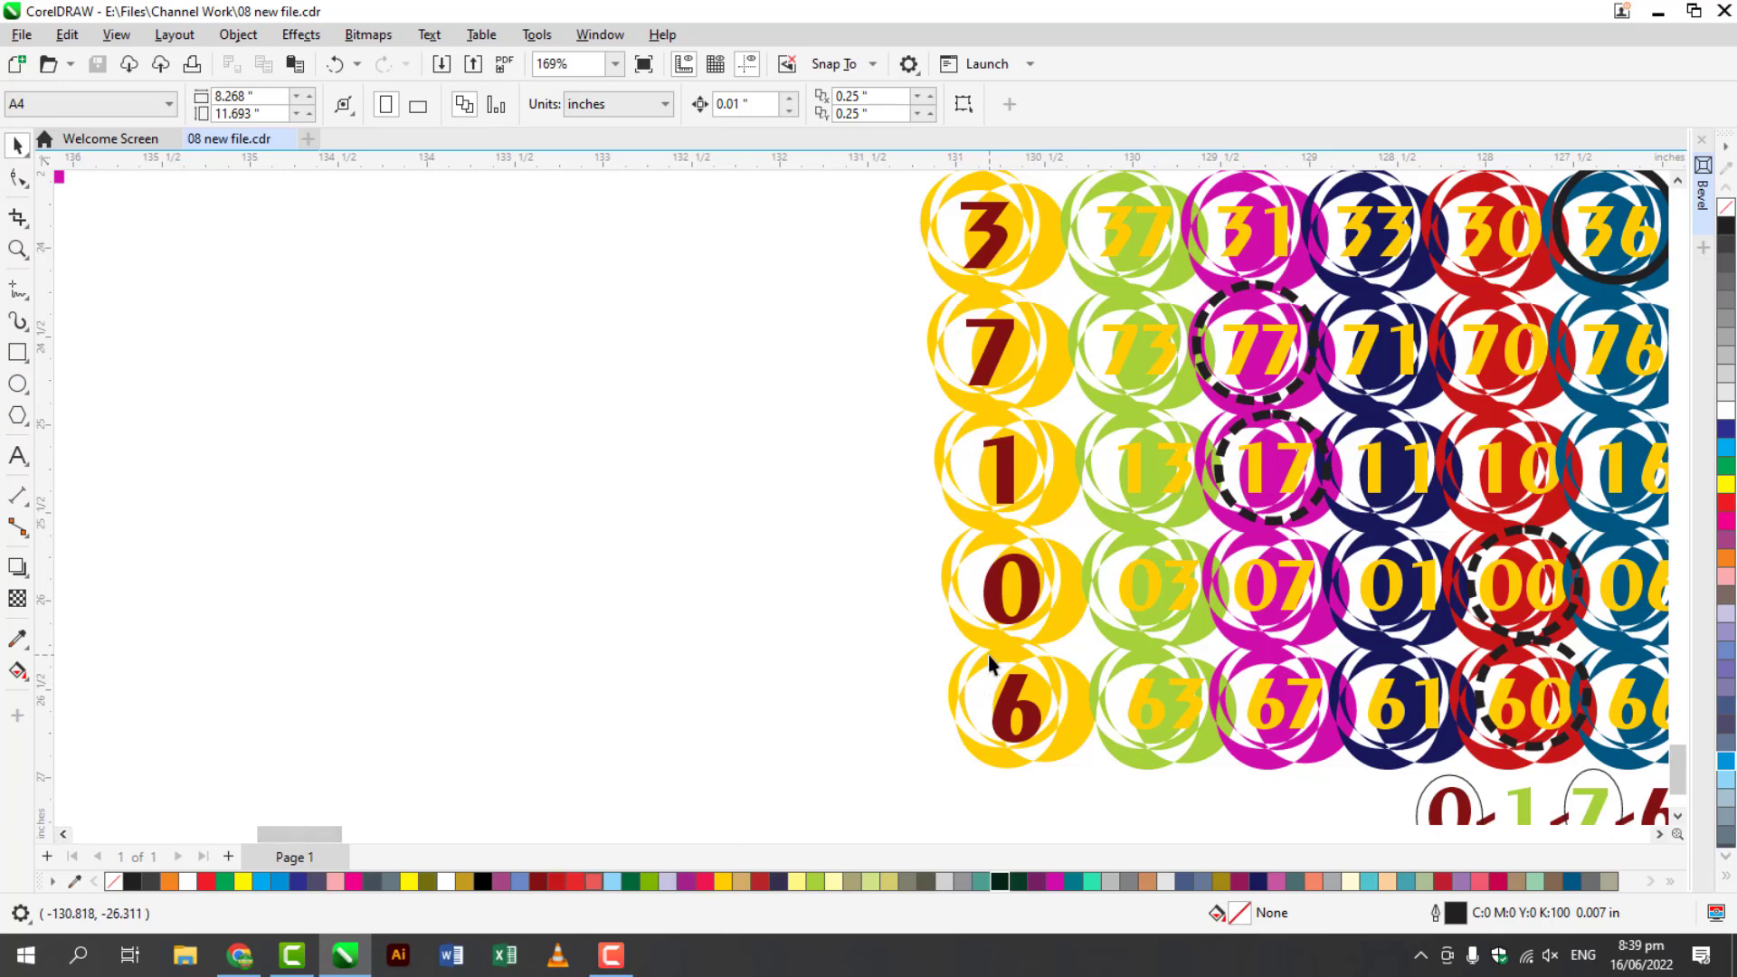
scroll(1674, 181, "up", 5)
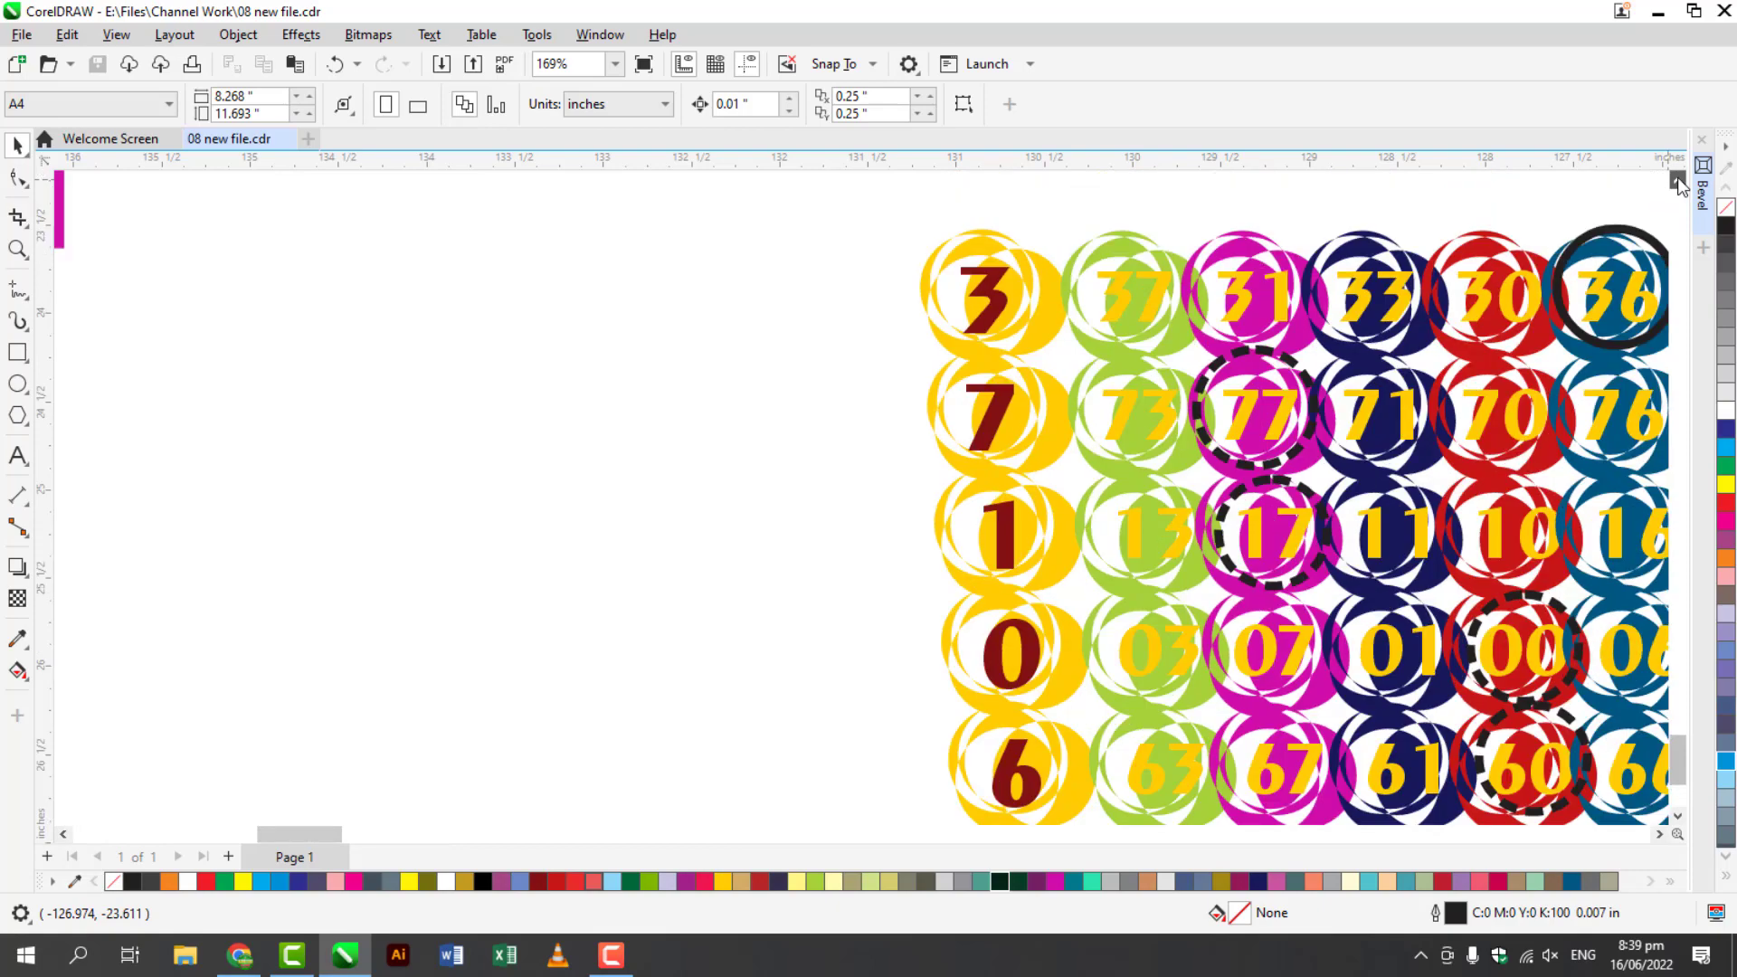
left_click(63, 834)
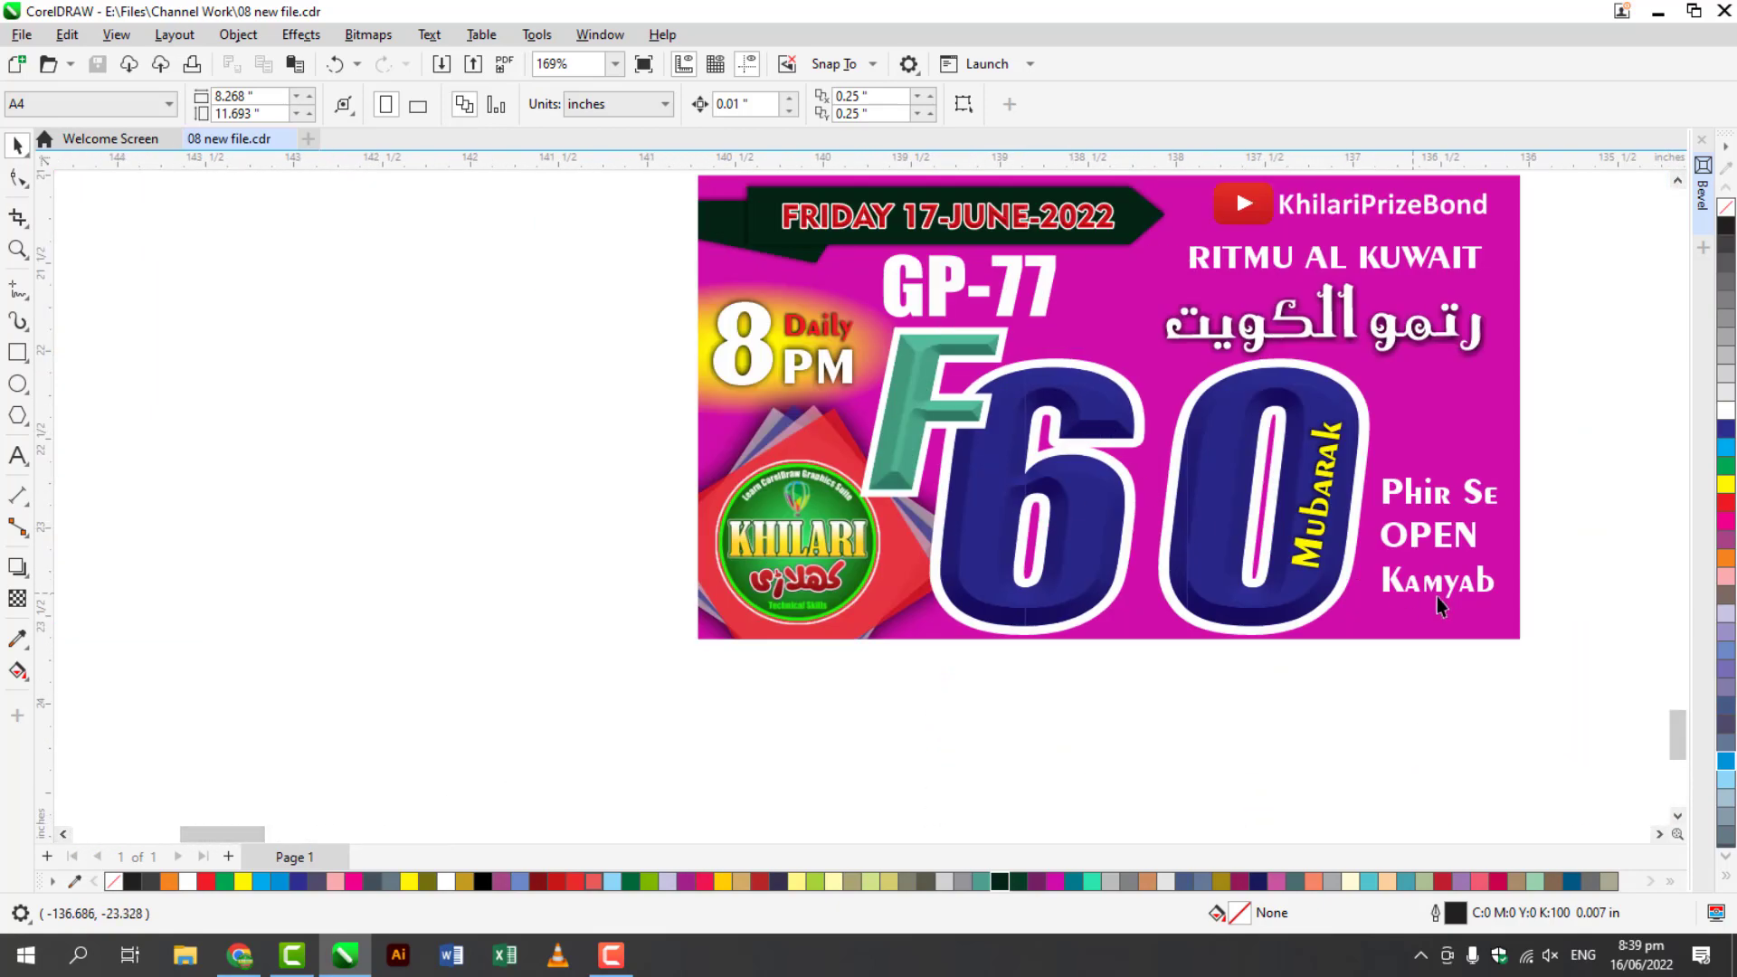
left_click(1677, 814)
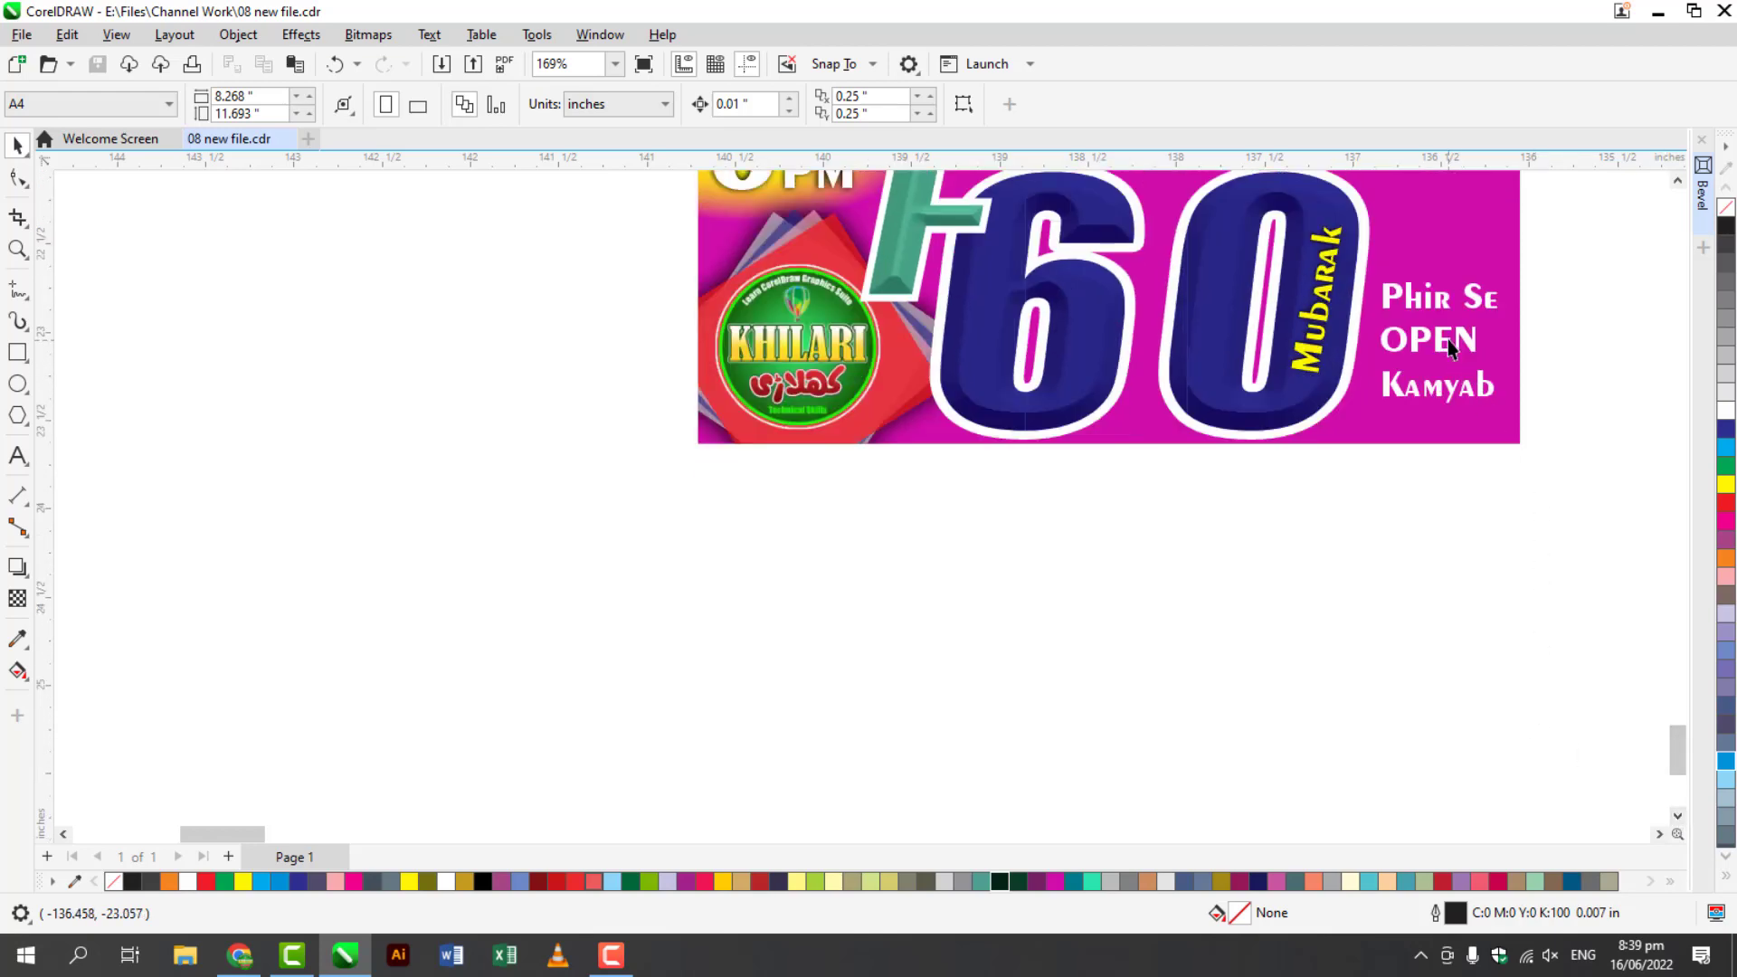
left_click(1659, 833)
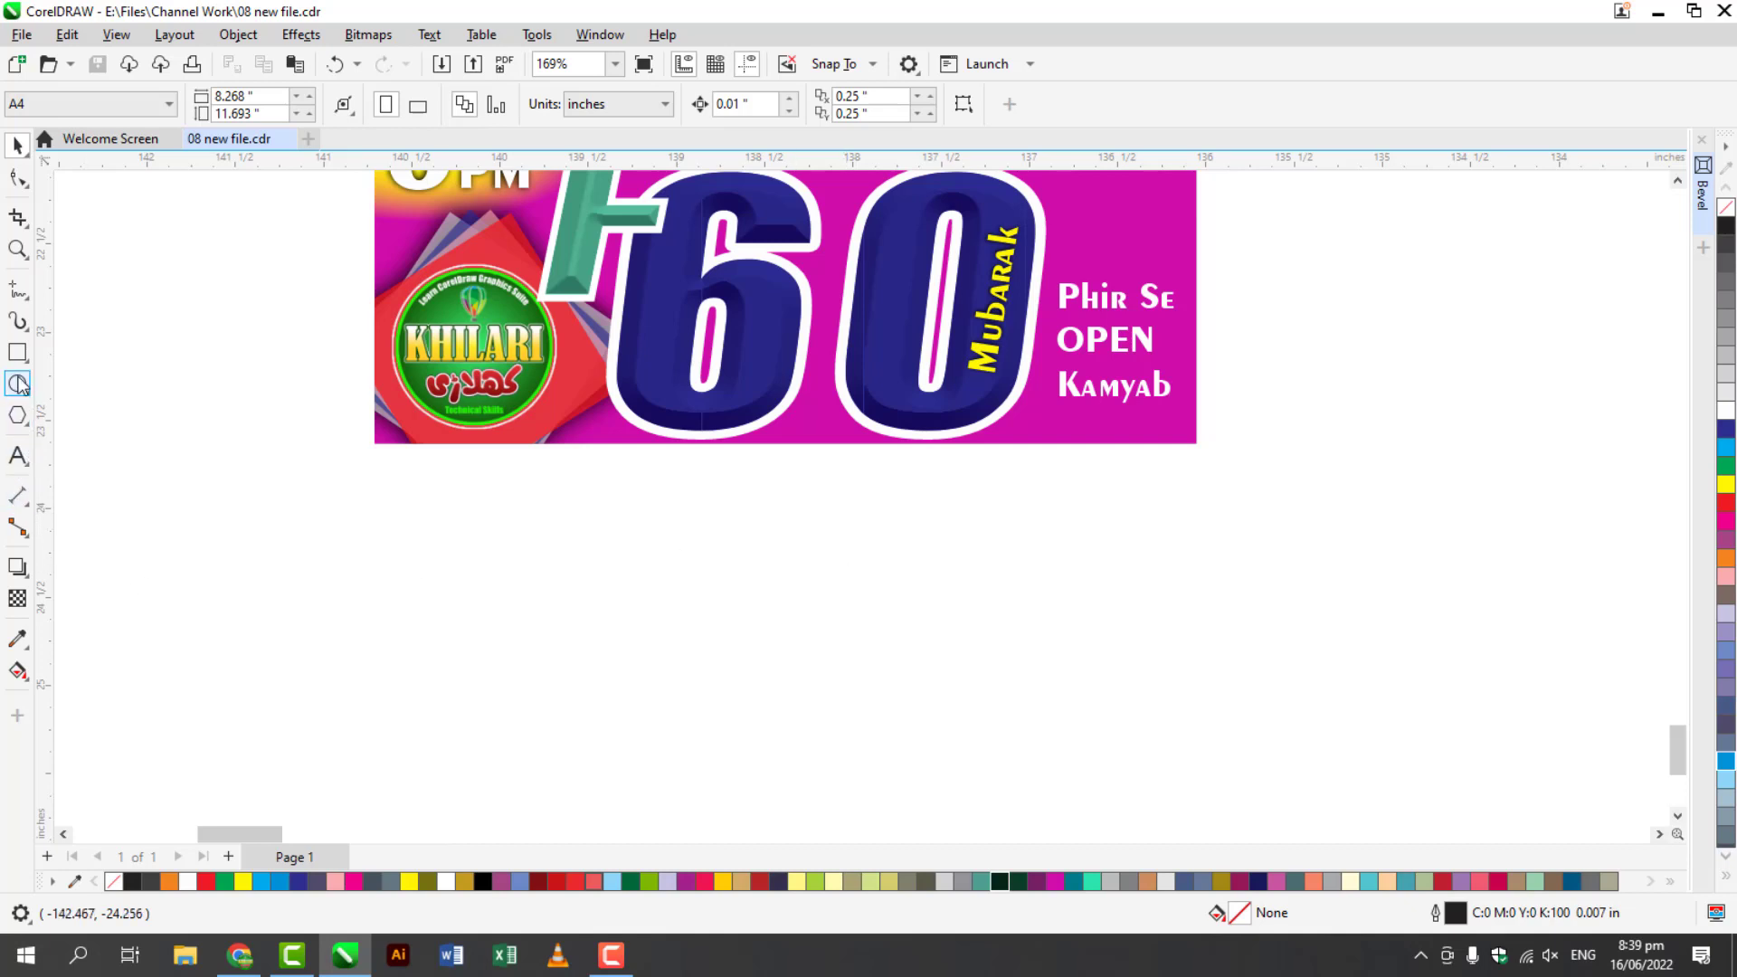
left_click_drag(424, 505, 525, 610)
left_click(18, 145)
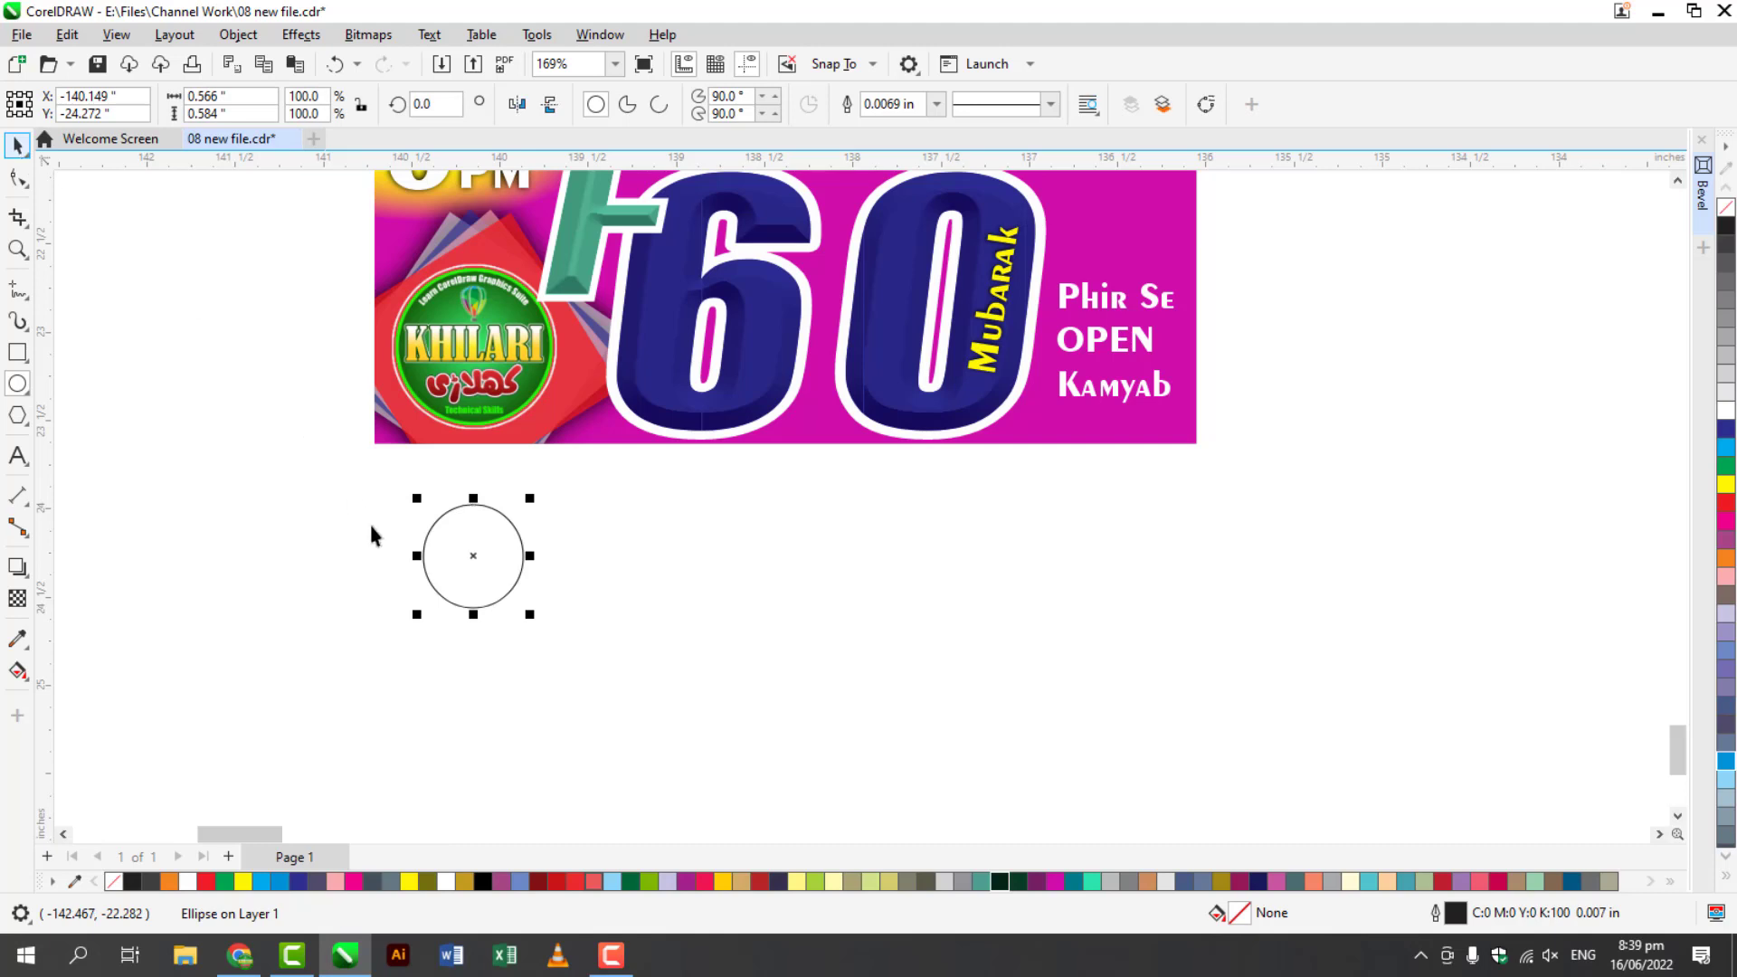
- Fill the circle with magenta and remove its outline
scroll(405, 540, "up", 5)
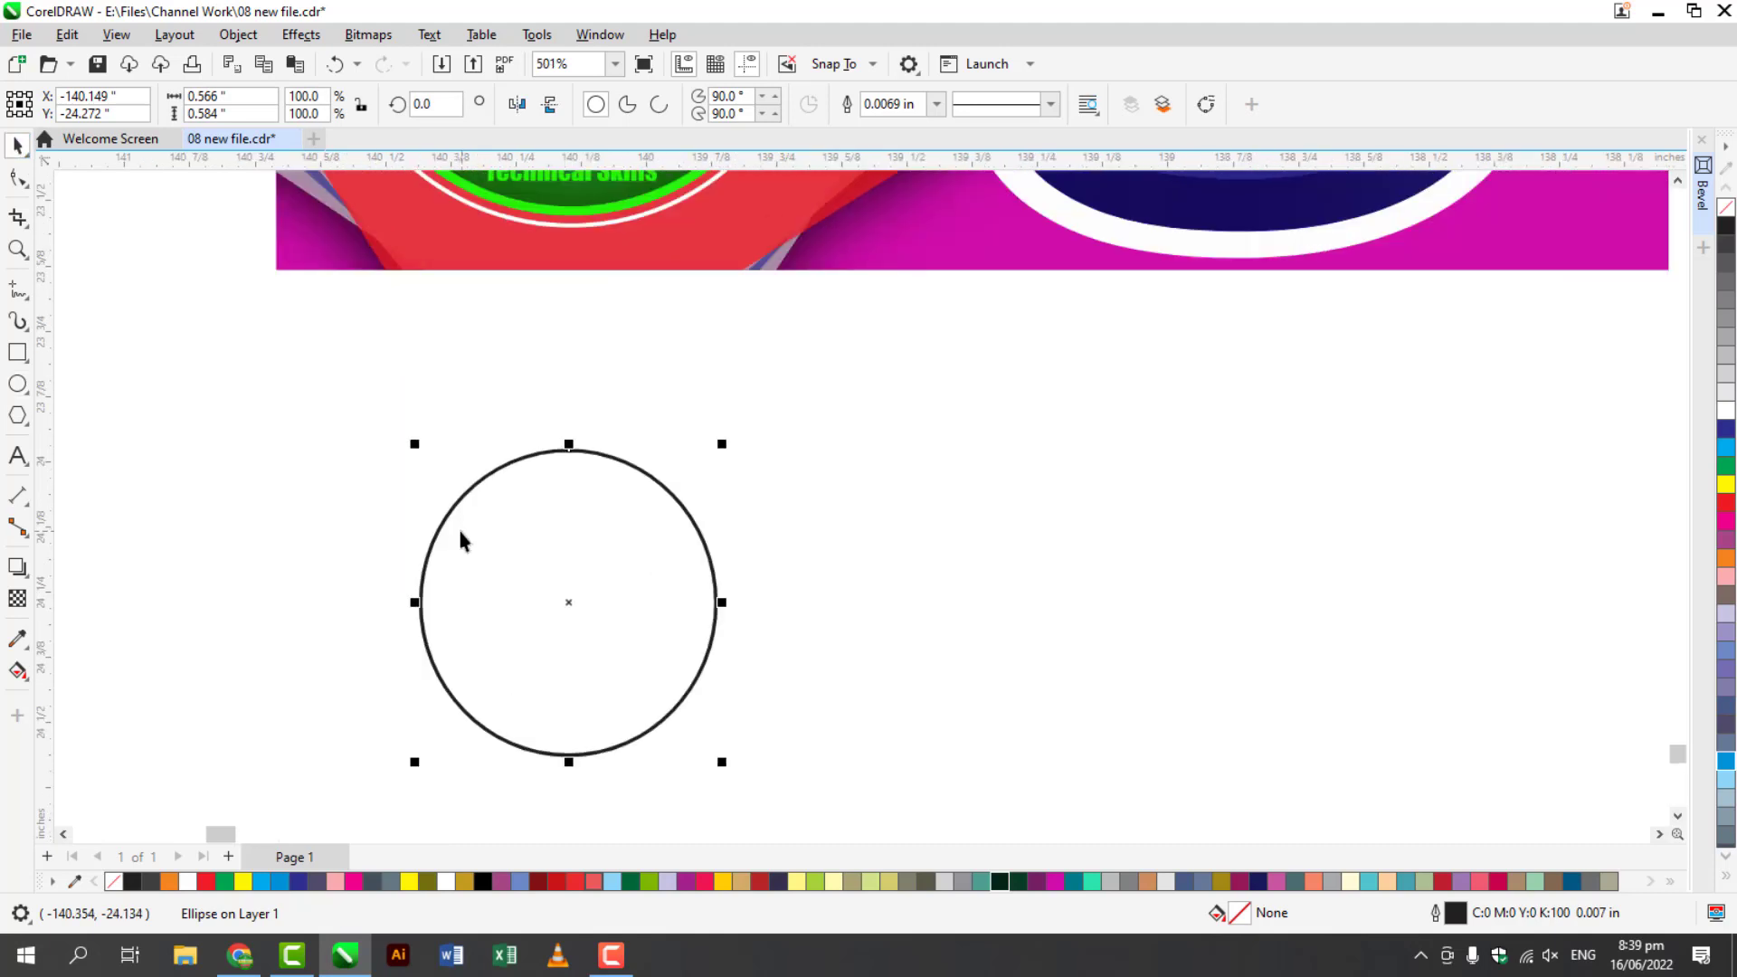
left_click(1054, 883)
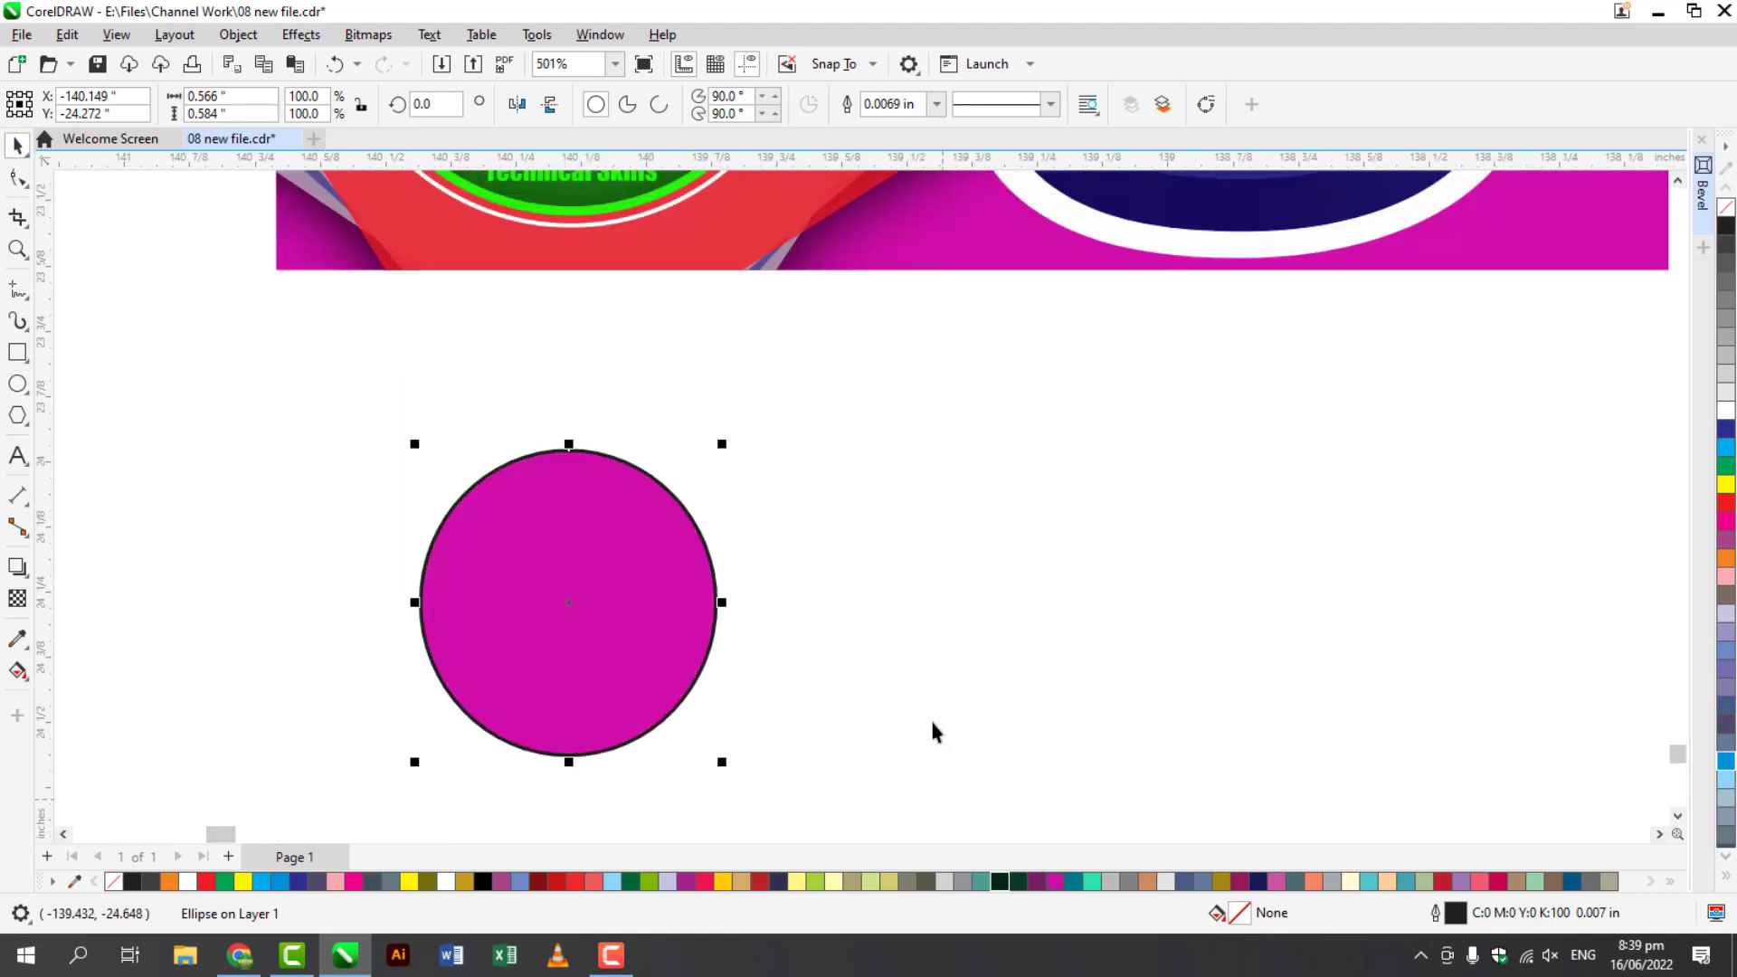
left_click_drag(593, 678, 542, 636)
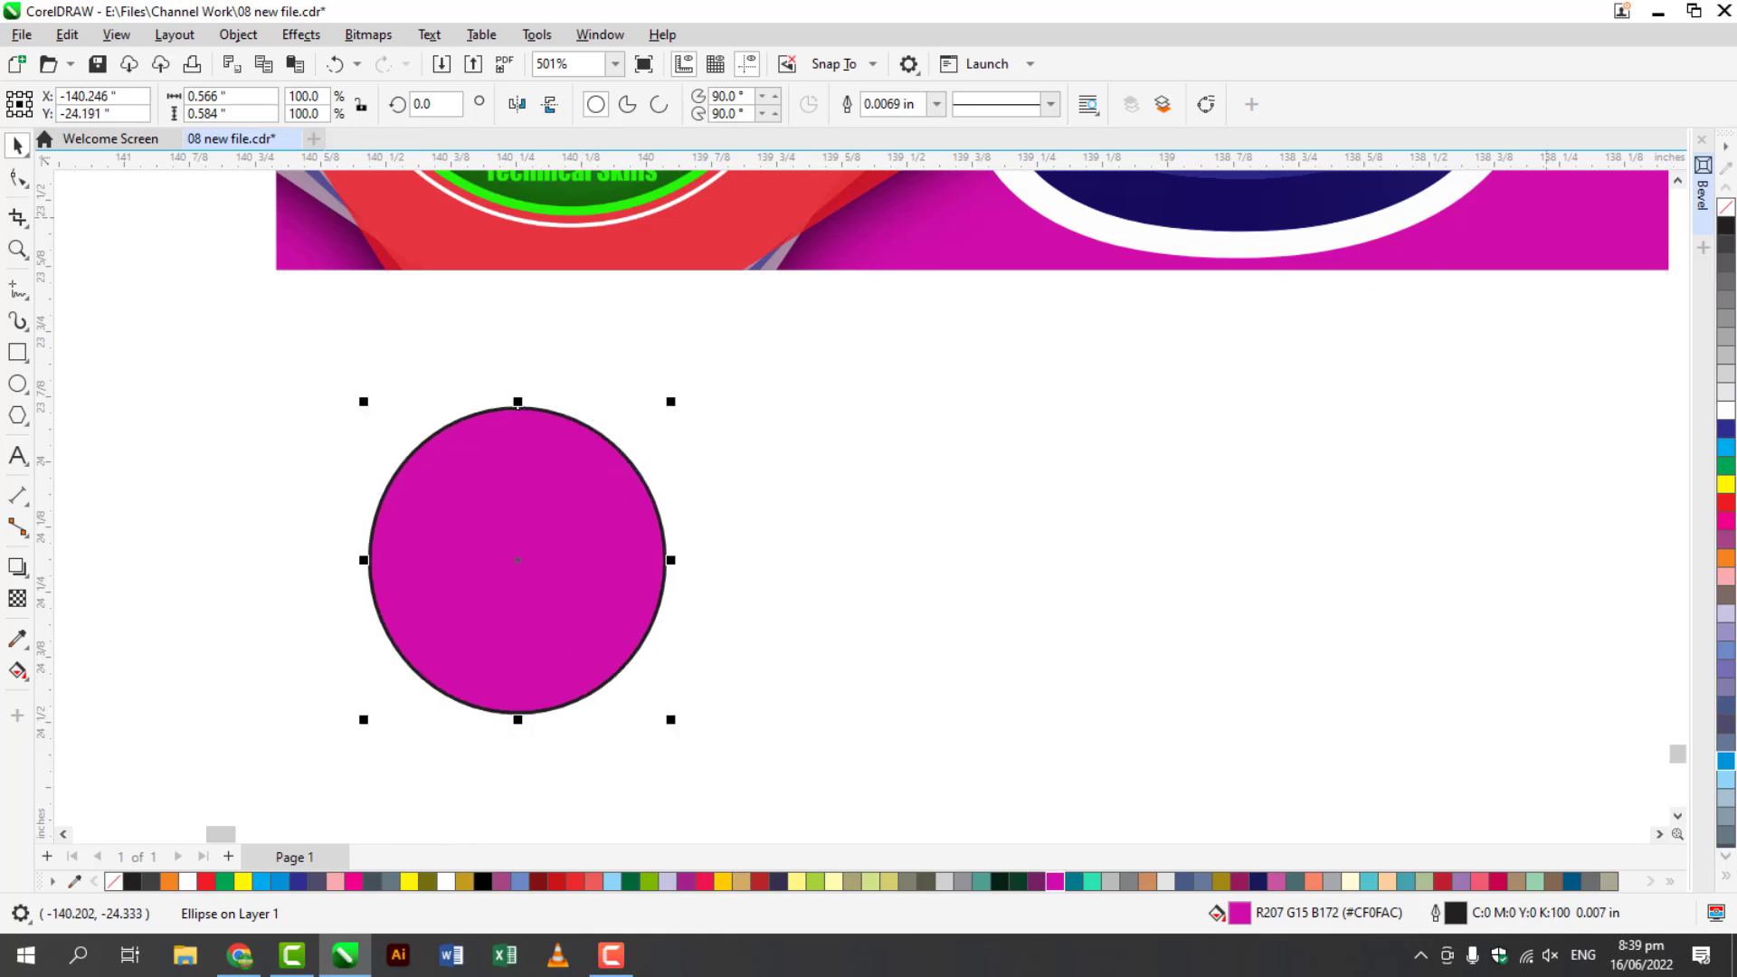
right_click(1719, 208)
left_click(1135, 543)
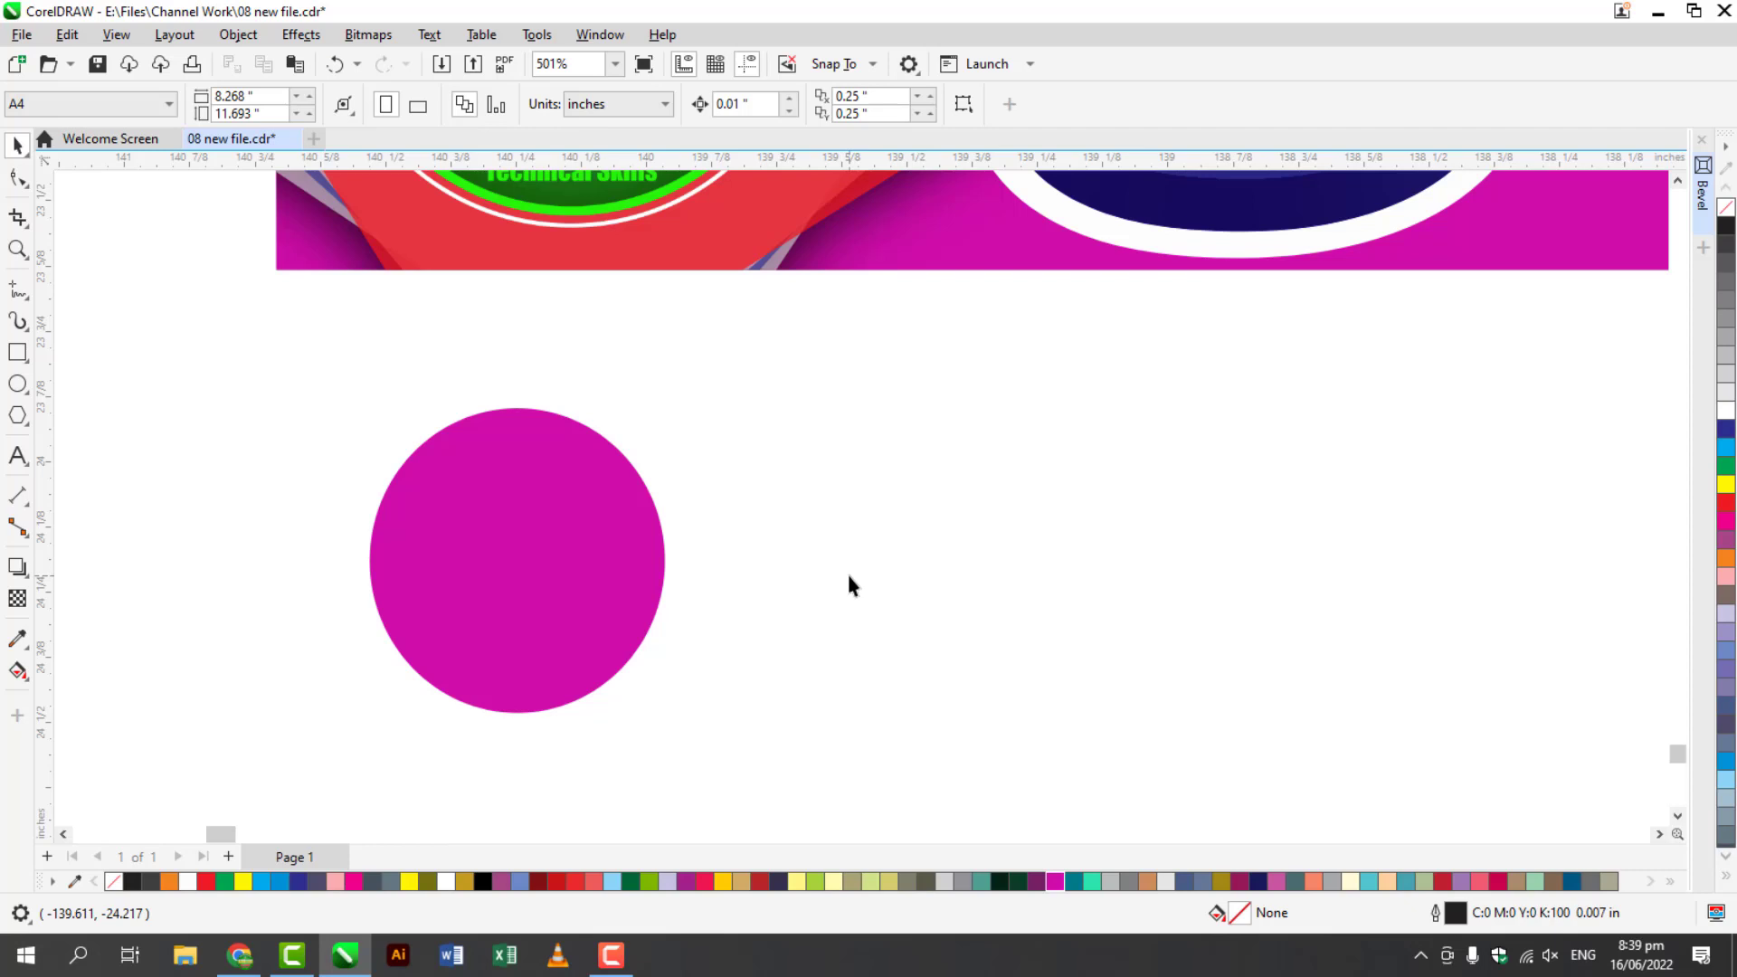
- Change the circle's fill to dark blue (C100 M63 Y31 K11) and shift it slightly upward
left_click(595, 563)
left_click(1257, 880)
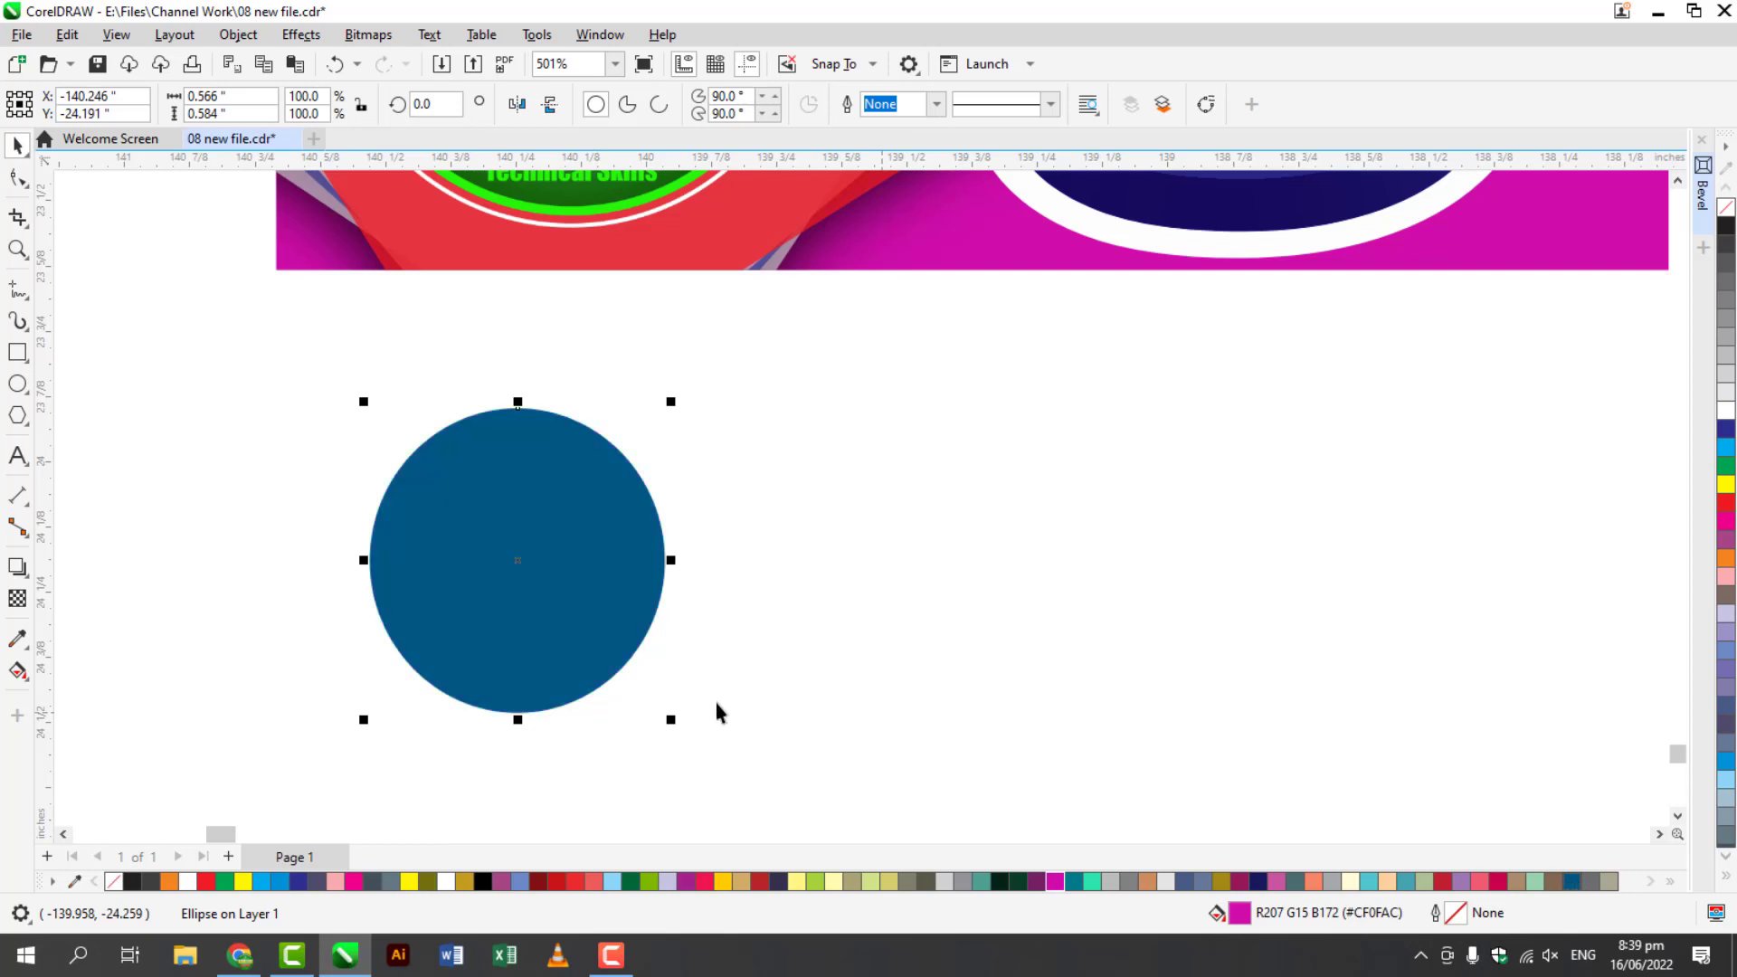
left_click(715, 712)
left_click_drag(595, 595, 599, 581)
key("Escape")
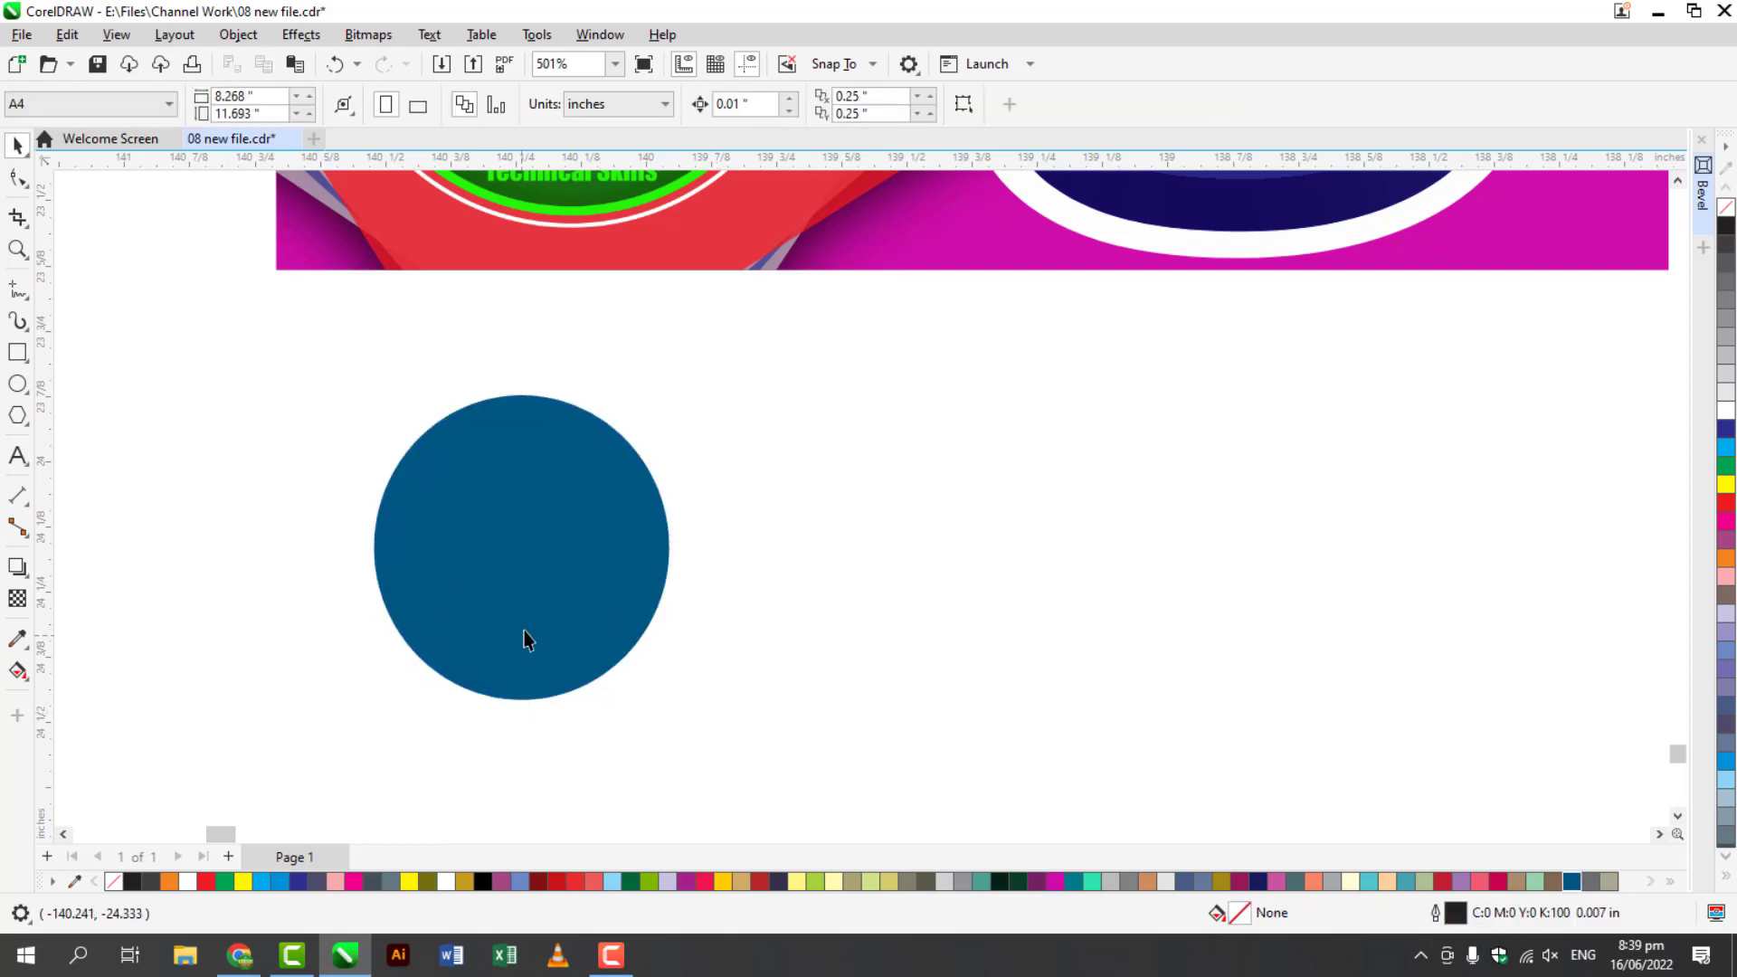
- Trim the blue circle to a thin crescent using an olive copy offset slightly left, and move the crescent off to the right
left_click_drag(524, 622, 506, 621)
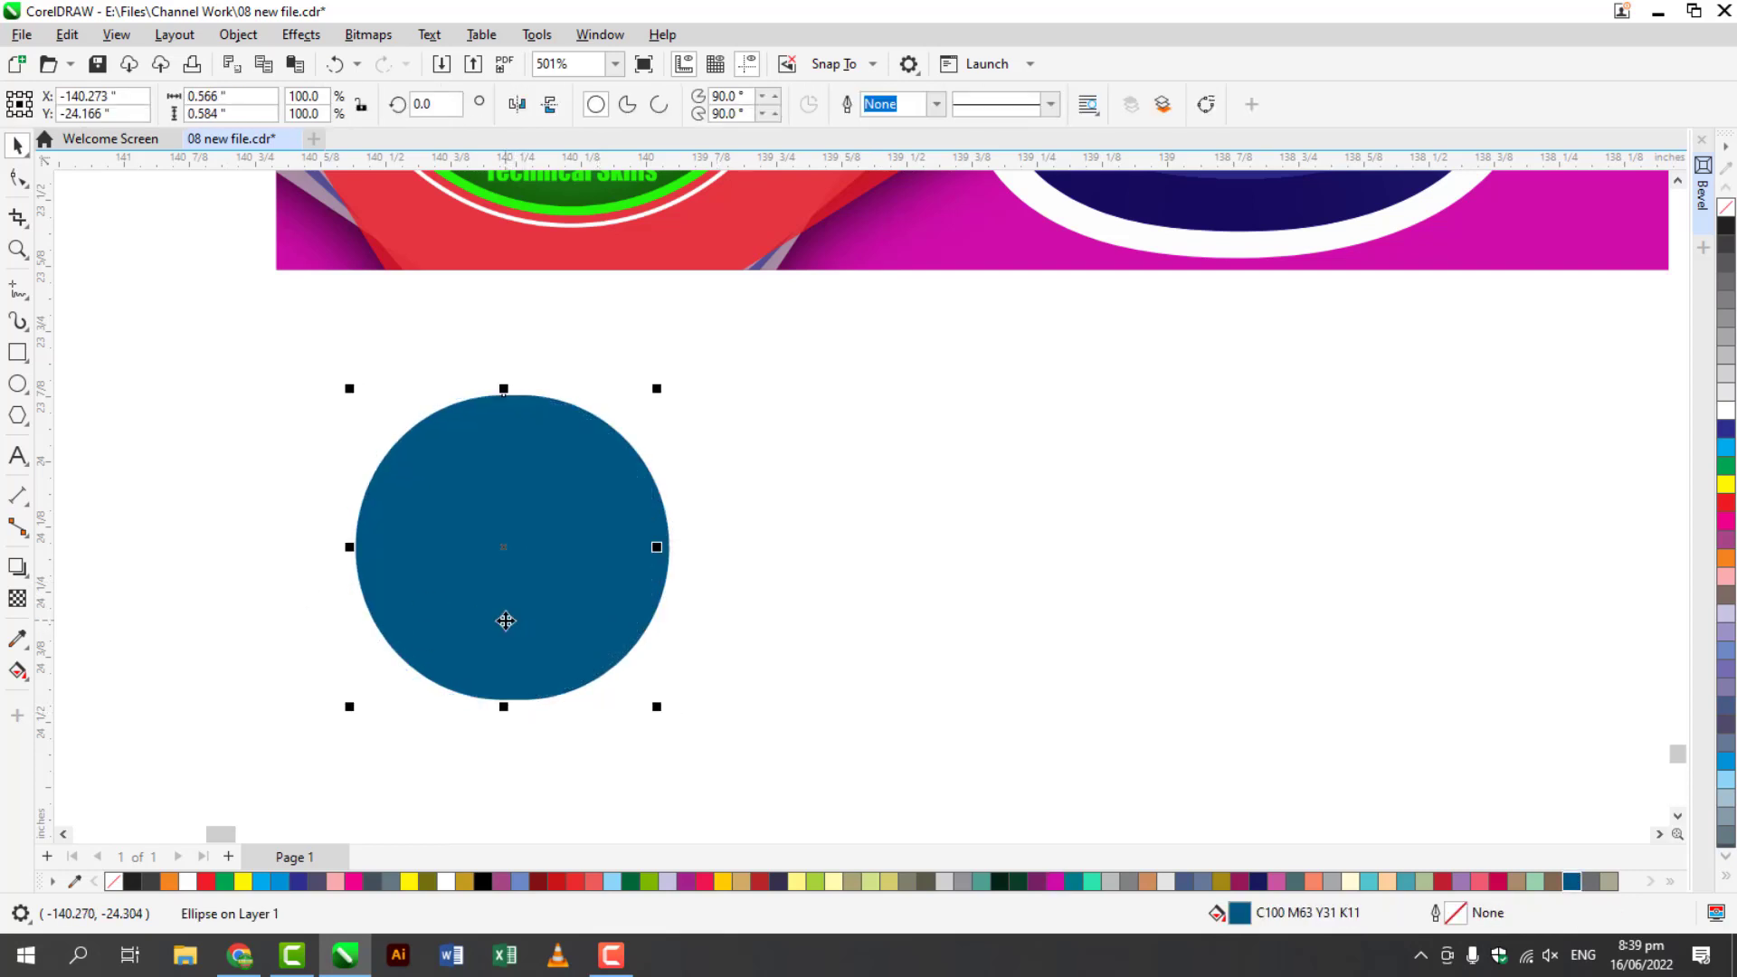
left_click(862, 883)
left_click_drag(283, 361, 795, 784)
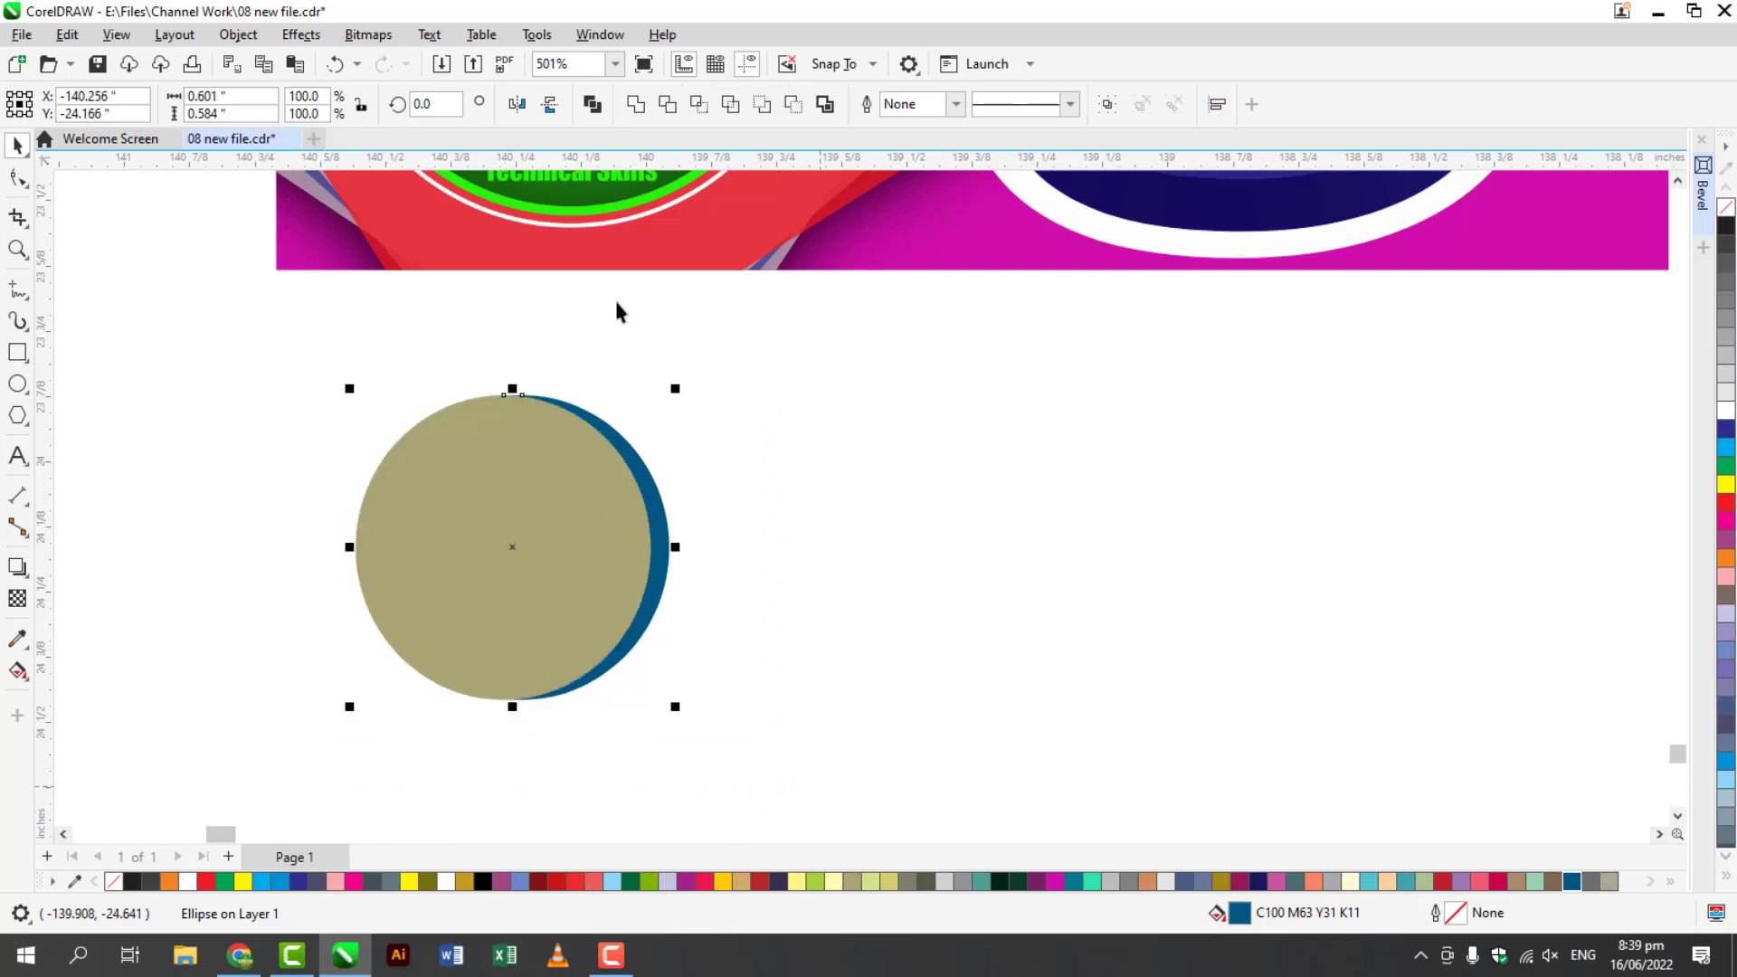
left_click(658, 105)
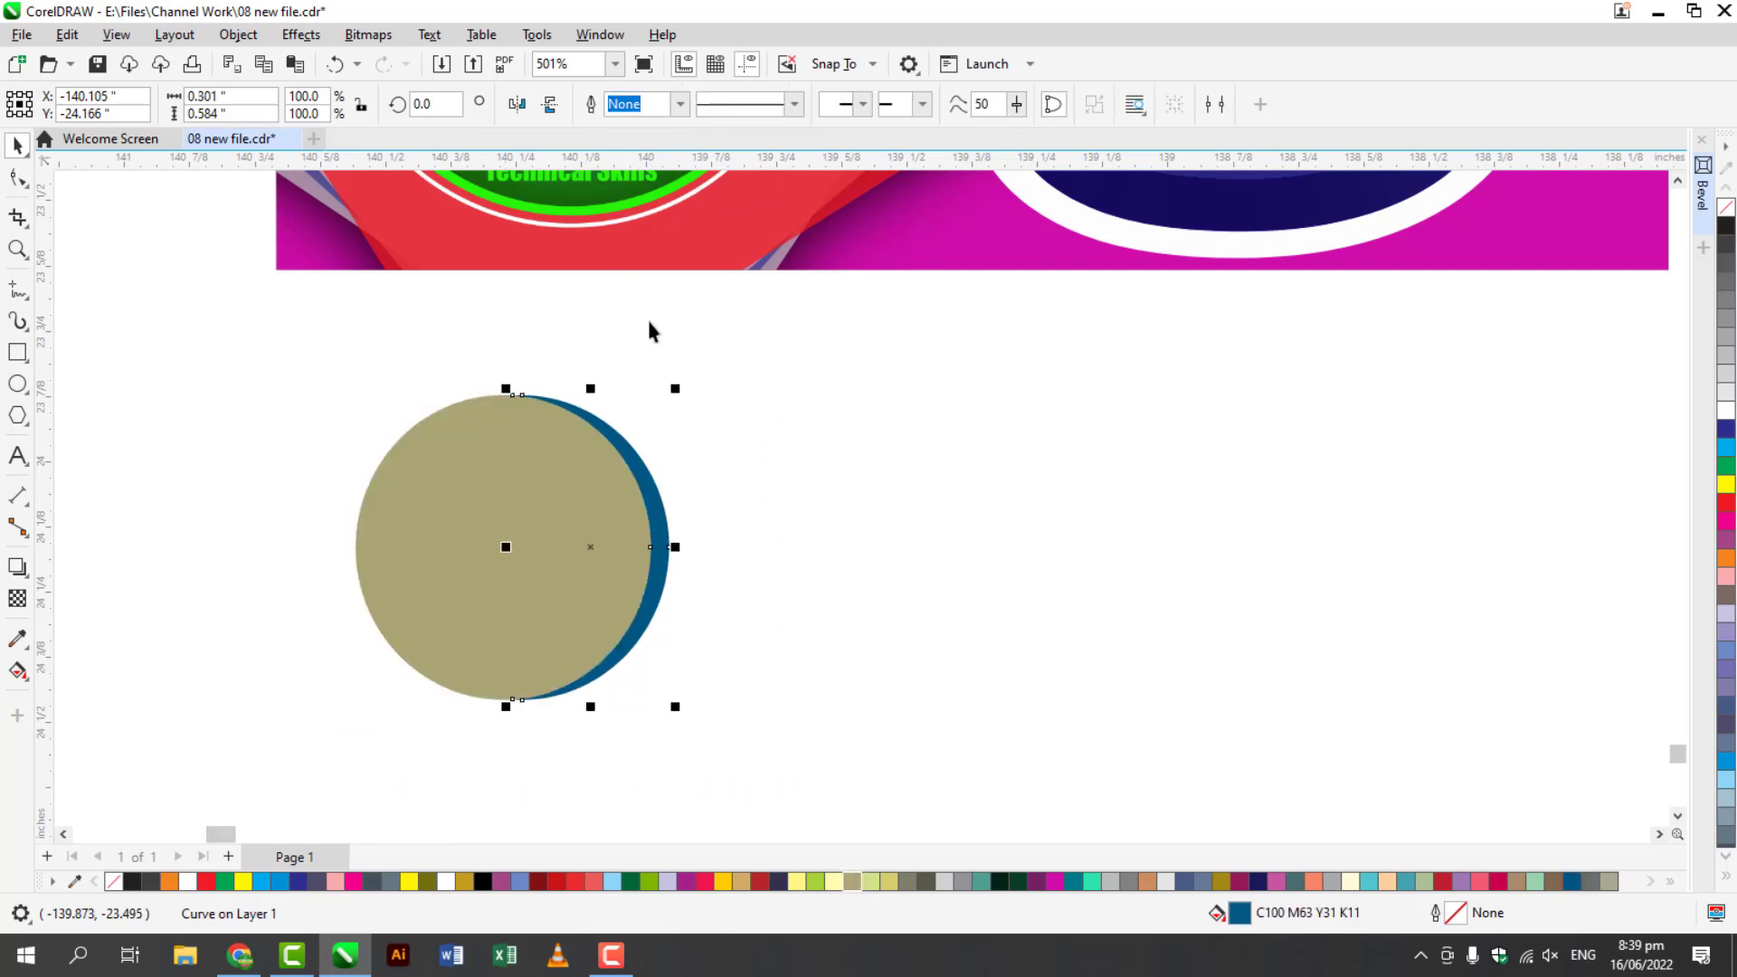
left_click_drag(666, 554, 771, 584)
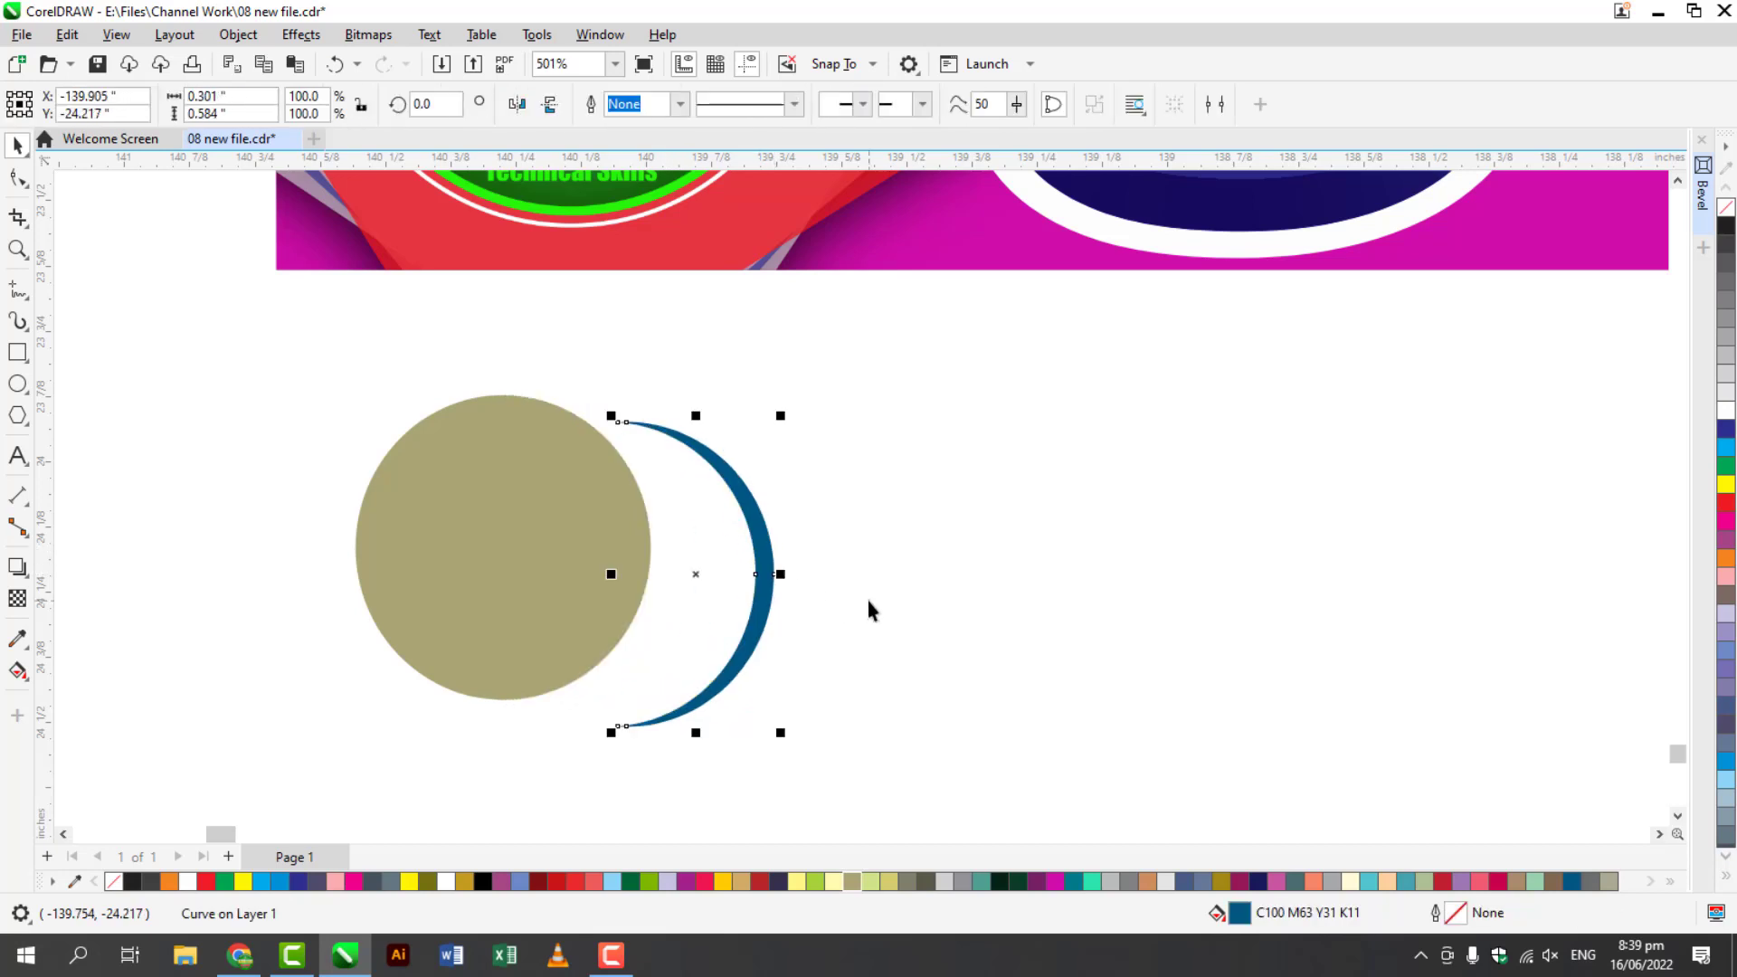
left_click(867, 602)
- Trim the olive circle to a crescent using a dark purple copy offset downward, and nest it inside the blue crescent
left_click_drag(622, 597, 610, 629)
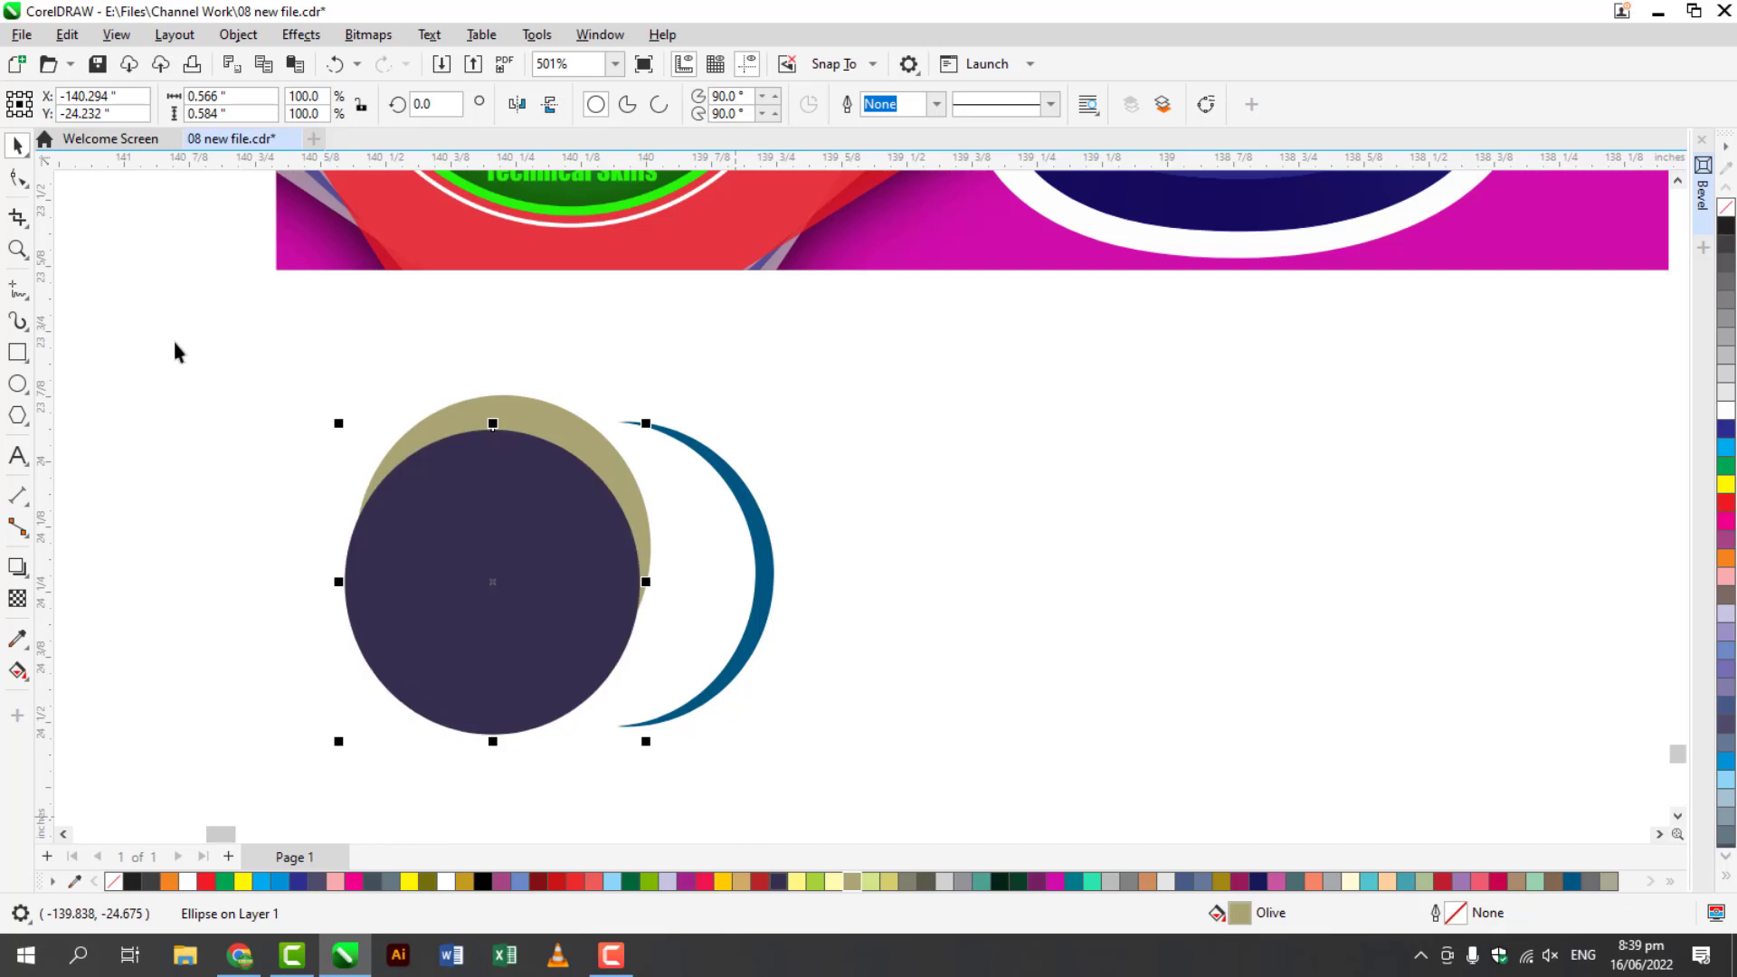
left_click_drag(244, 349, 680, 778)
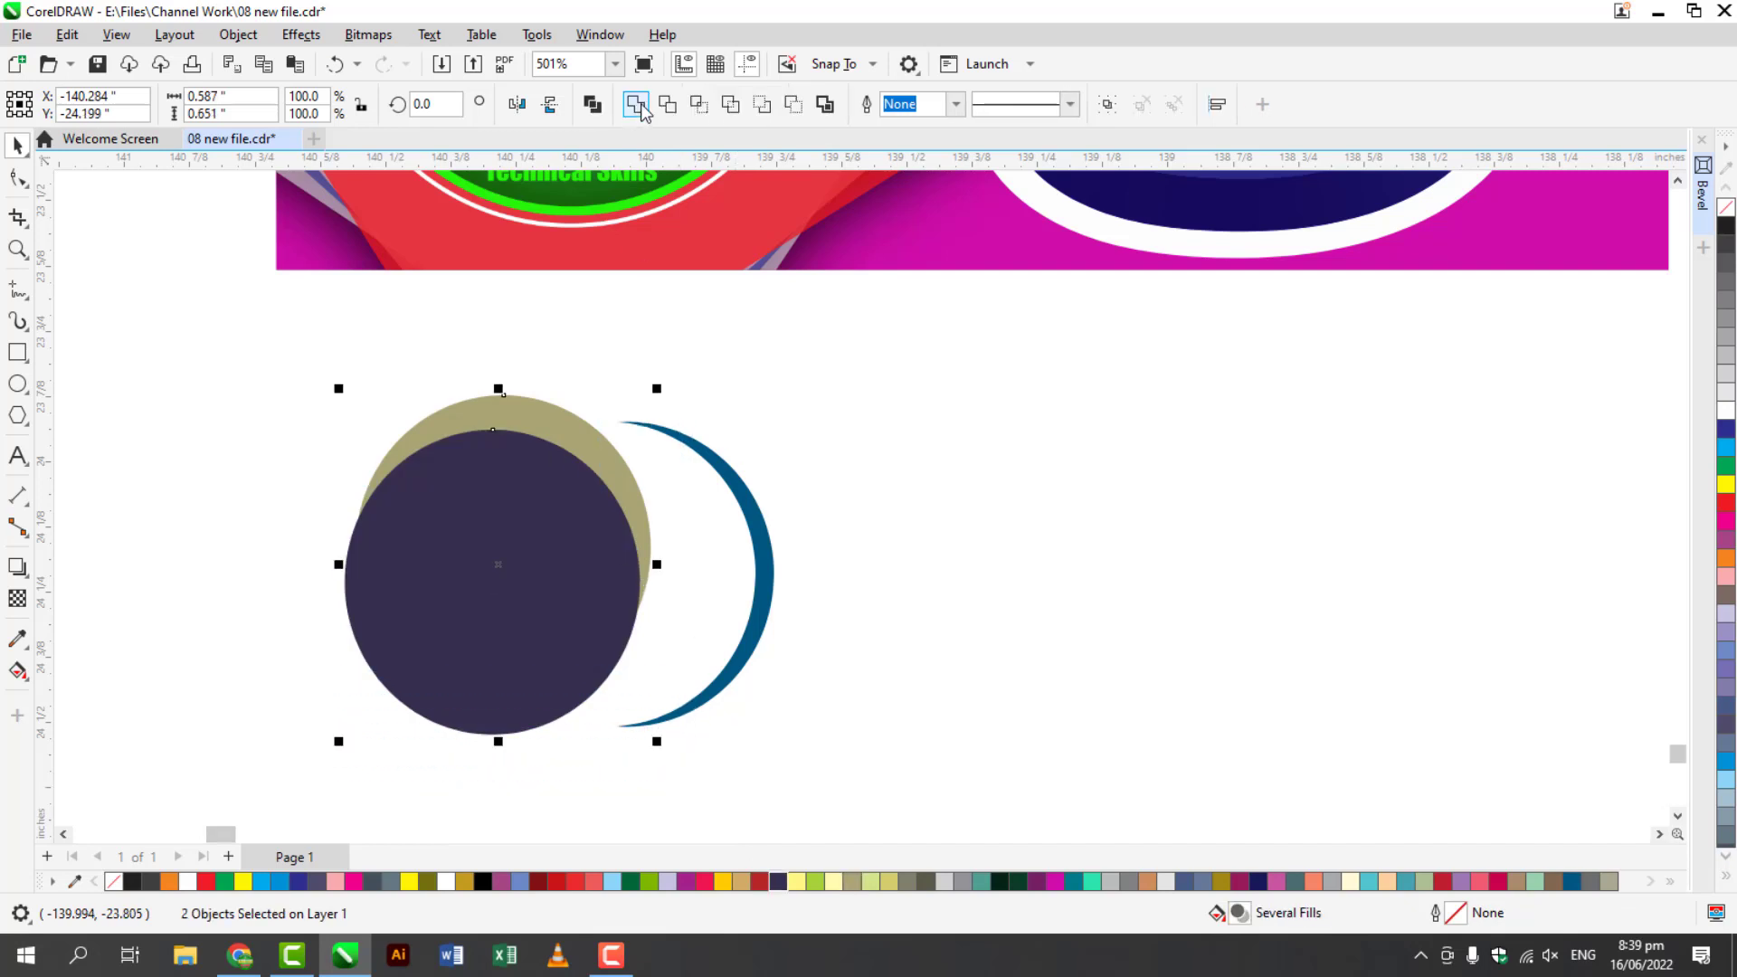
left_click(636, 104)
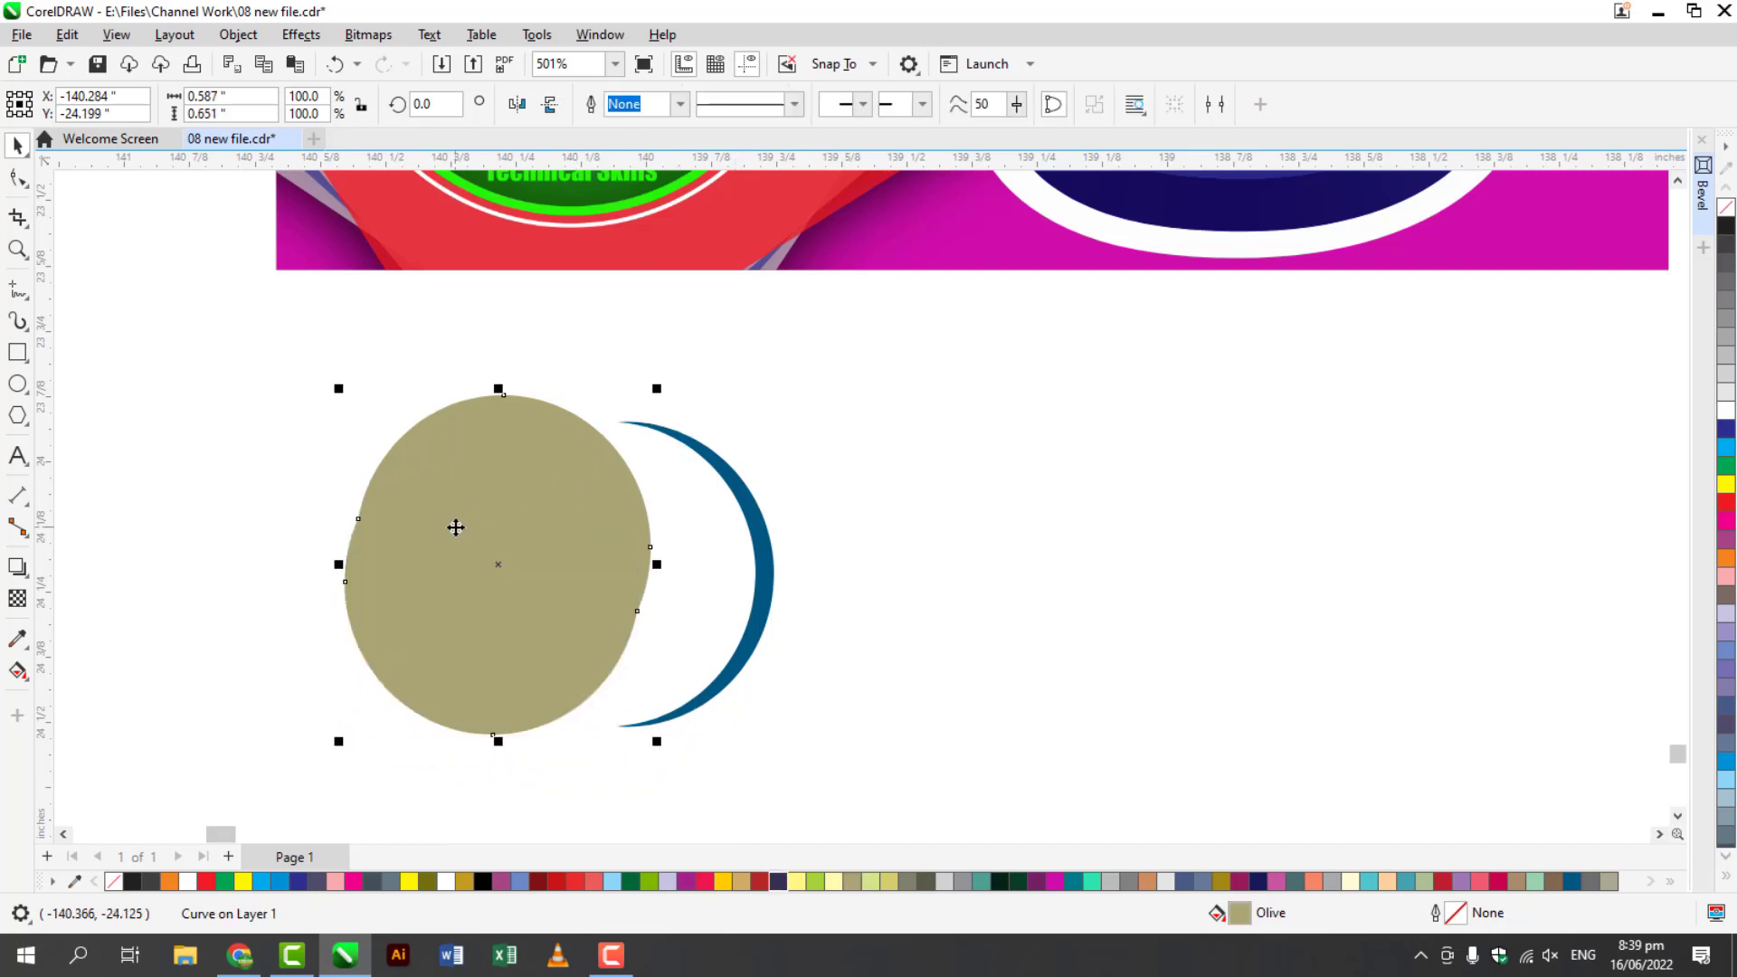
key("ctrl+z")
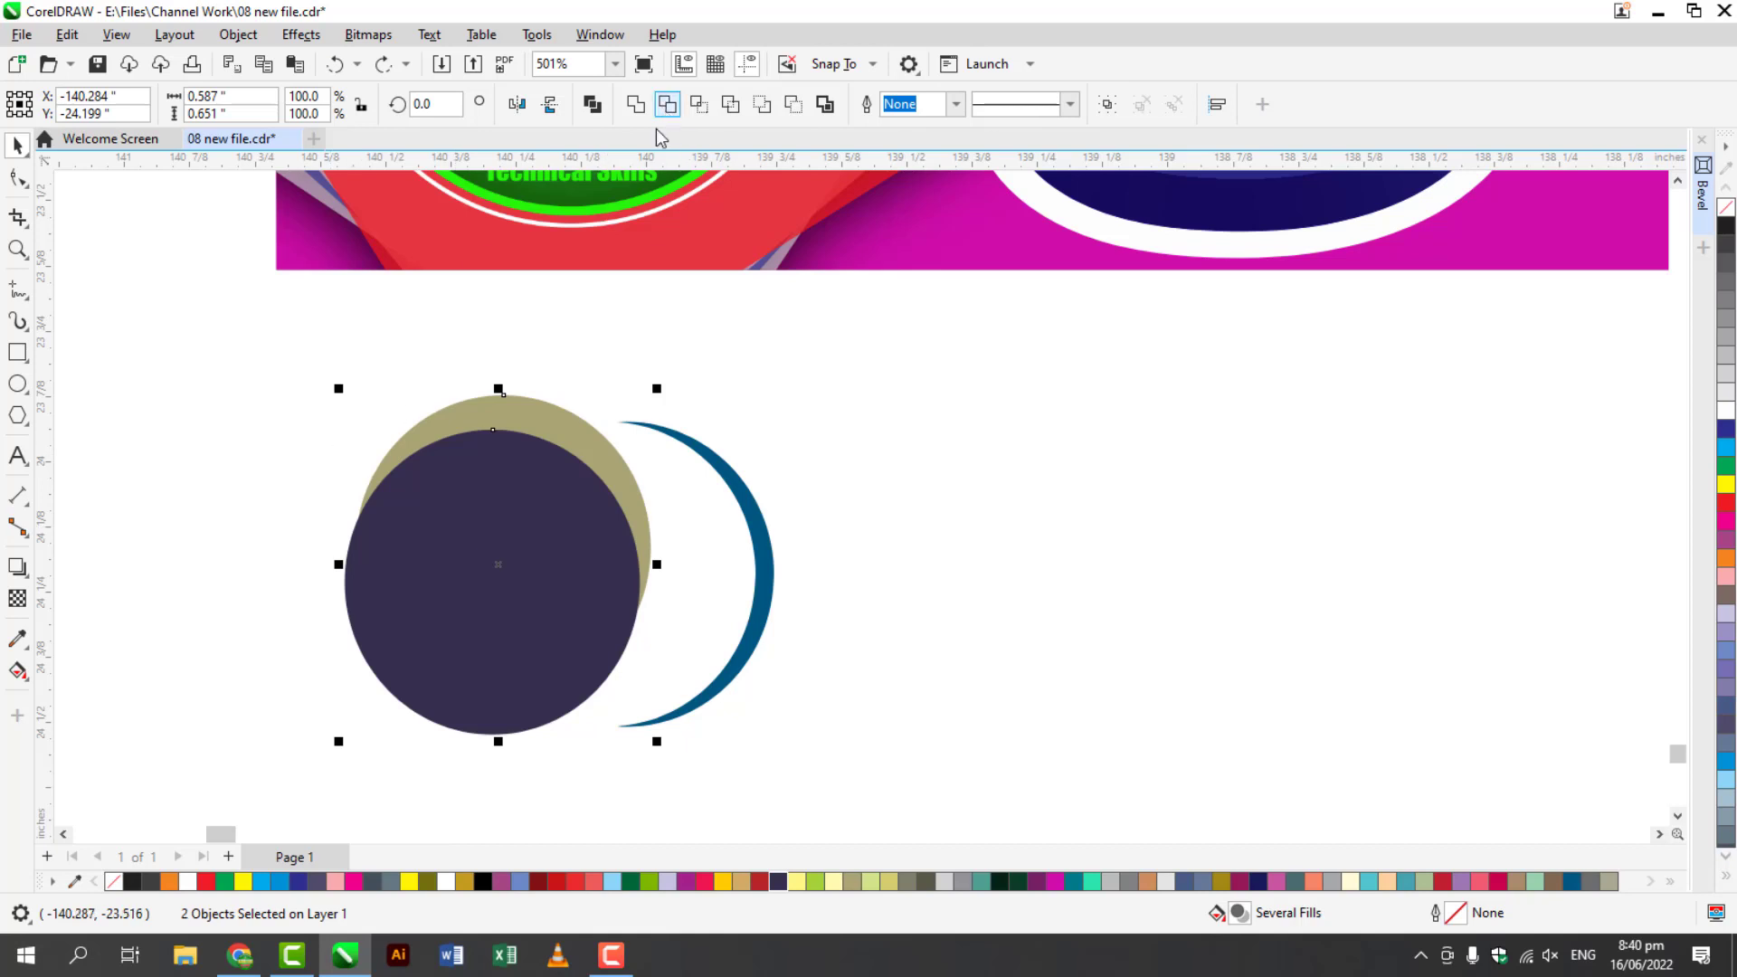
left_click(667, 104)
left_click_drag(570, 441, 649, 460)
- Move the dark purple circle left of the crescents and fill a slightly offset copy of it with red
left_click_drag(563, 567, 395, 600)
left_click_drag(140, 405, 298, 552)
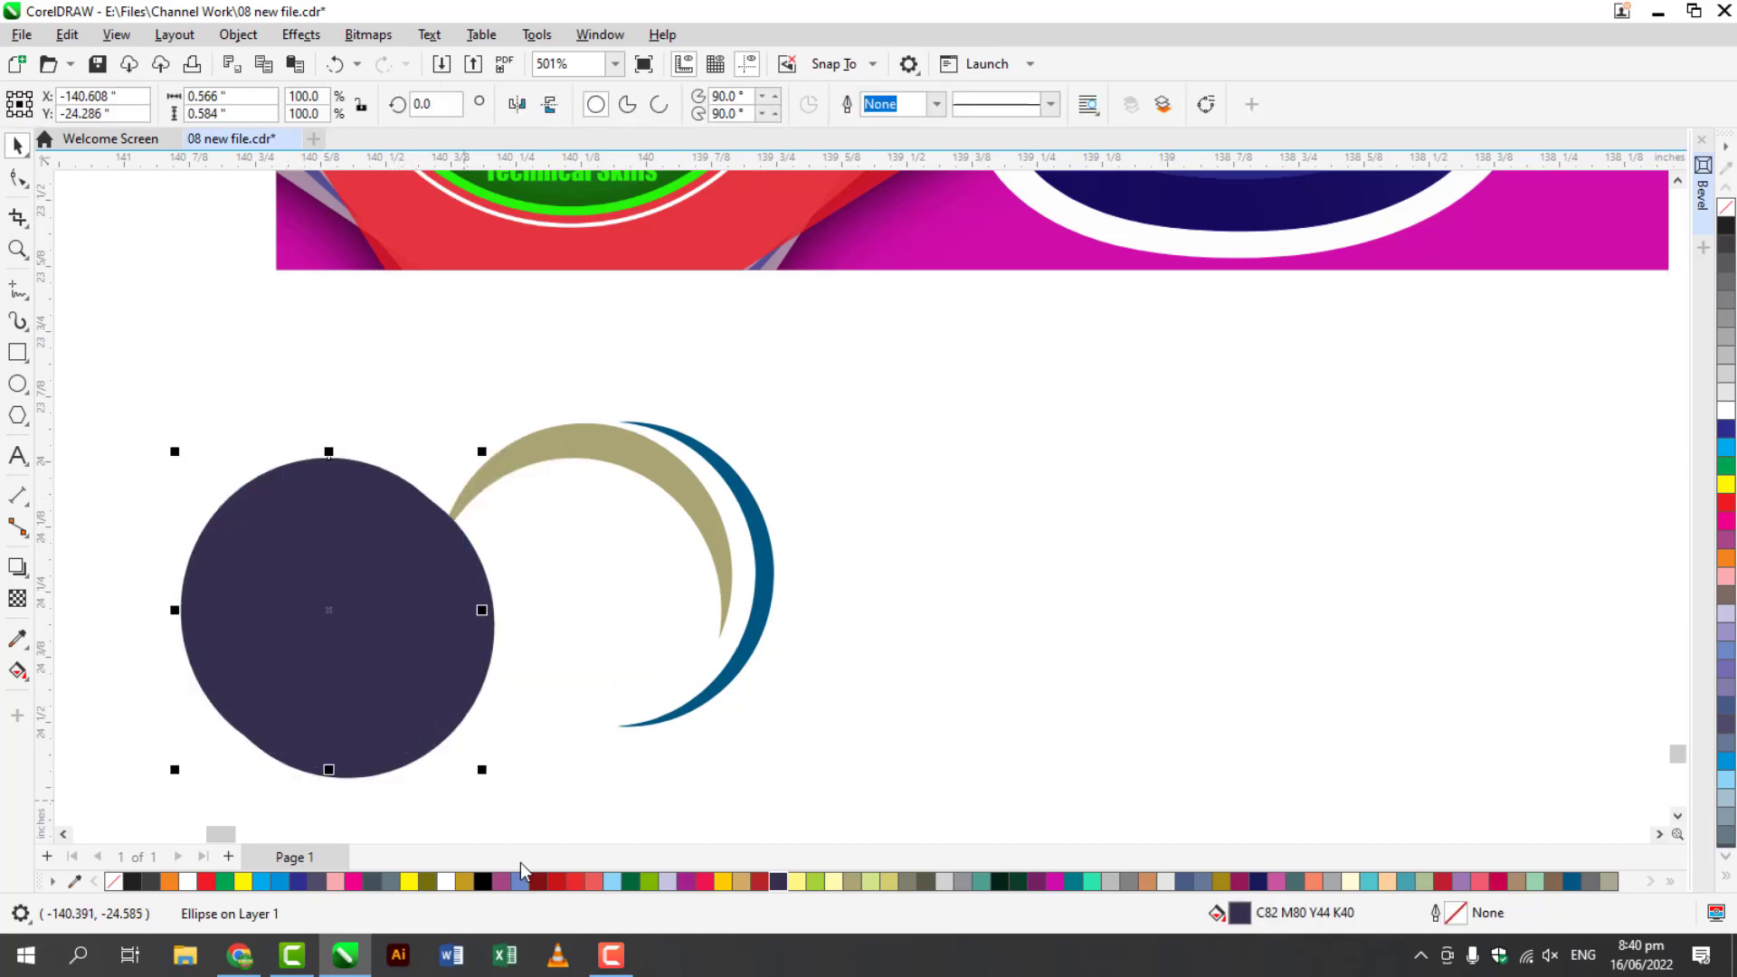
left_click(561, 882)
- Trim the purple circle with the red one and place the resulting purple crescent inside the olive and blue crescents
left_click_drag(148, 395, 511, 688)
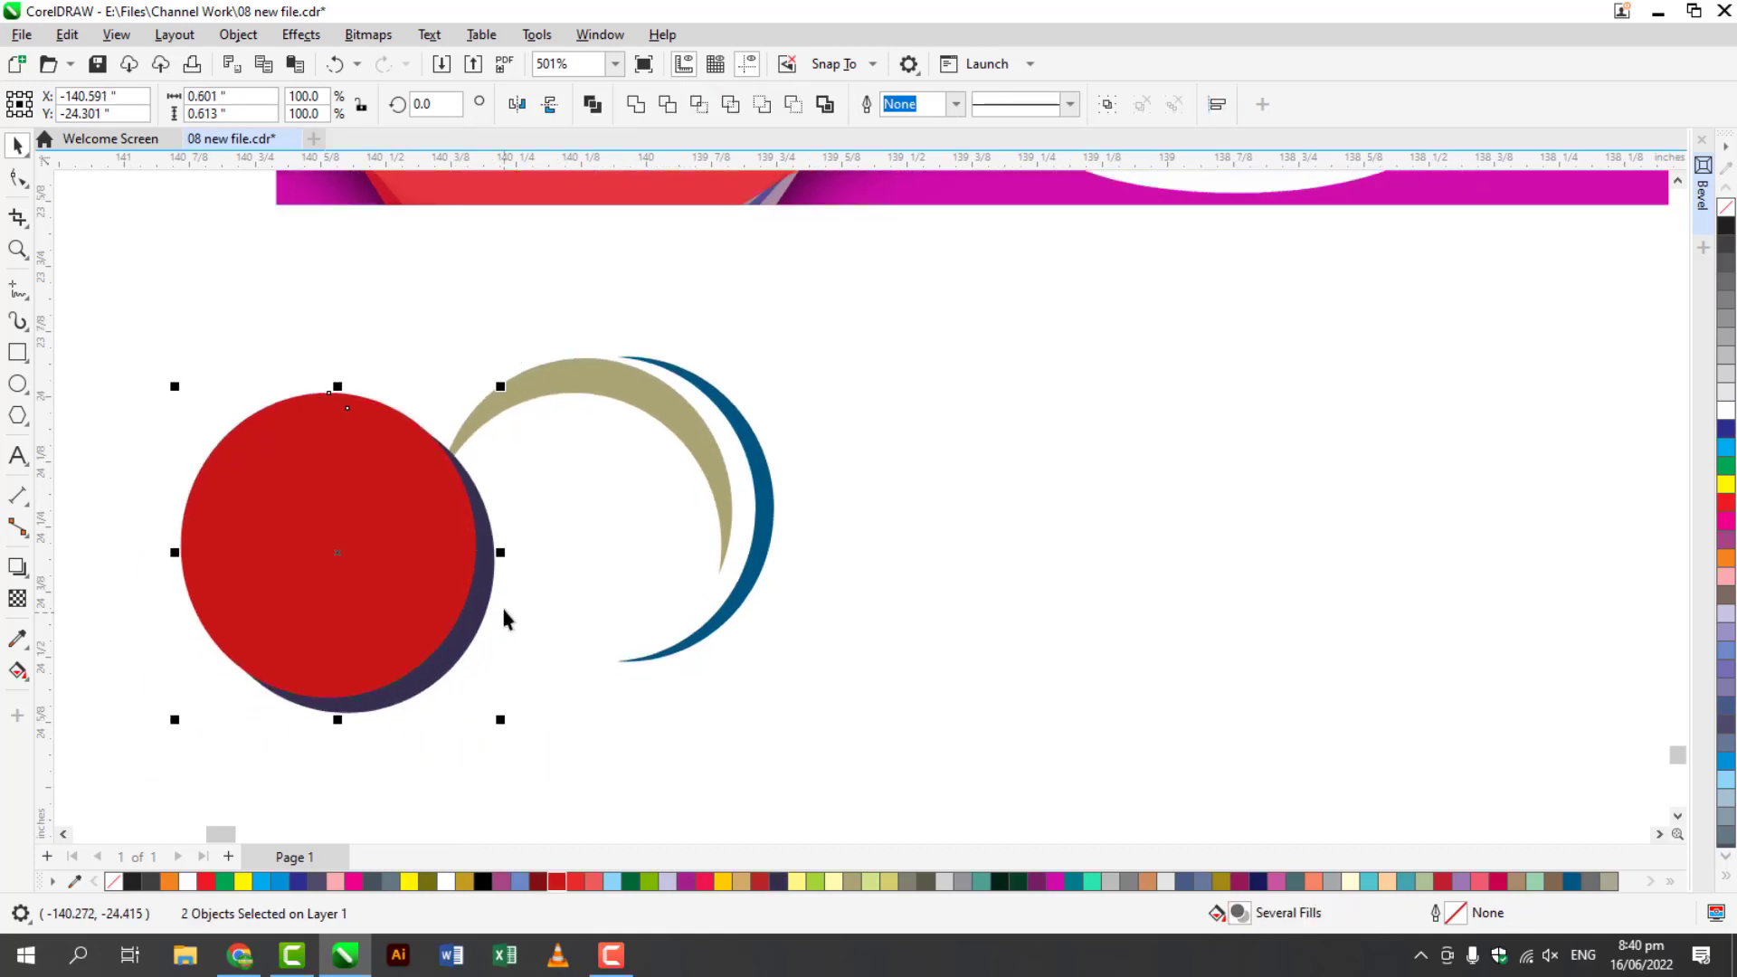
left_click(632, 108)
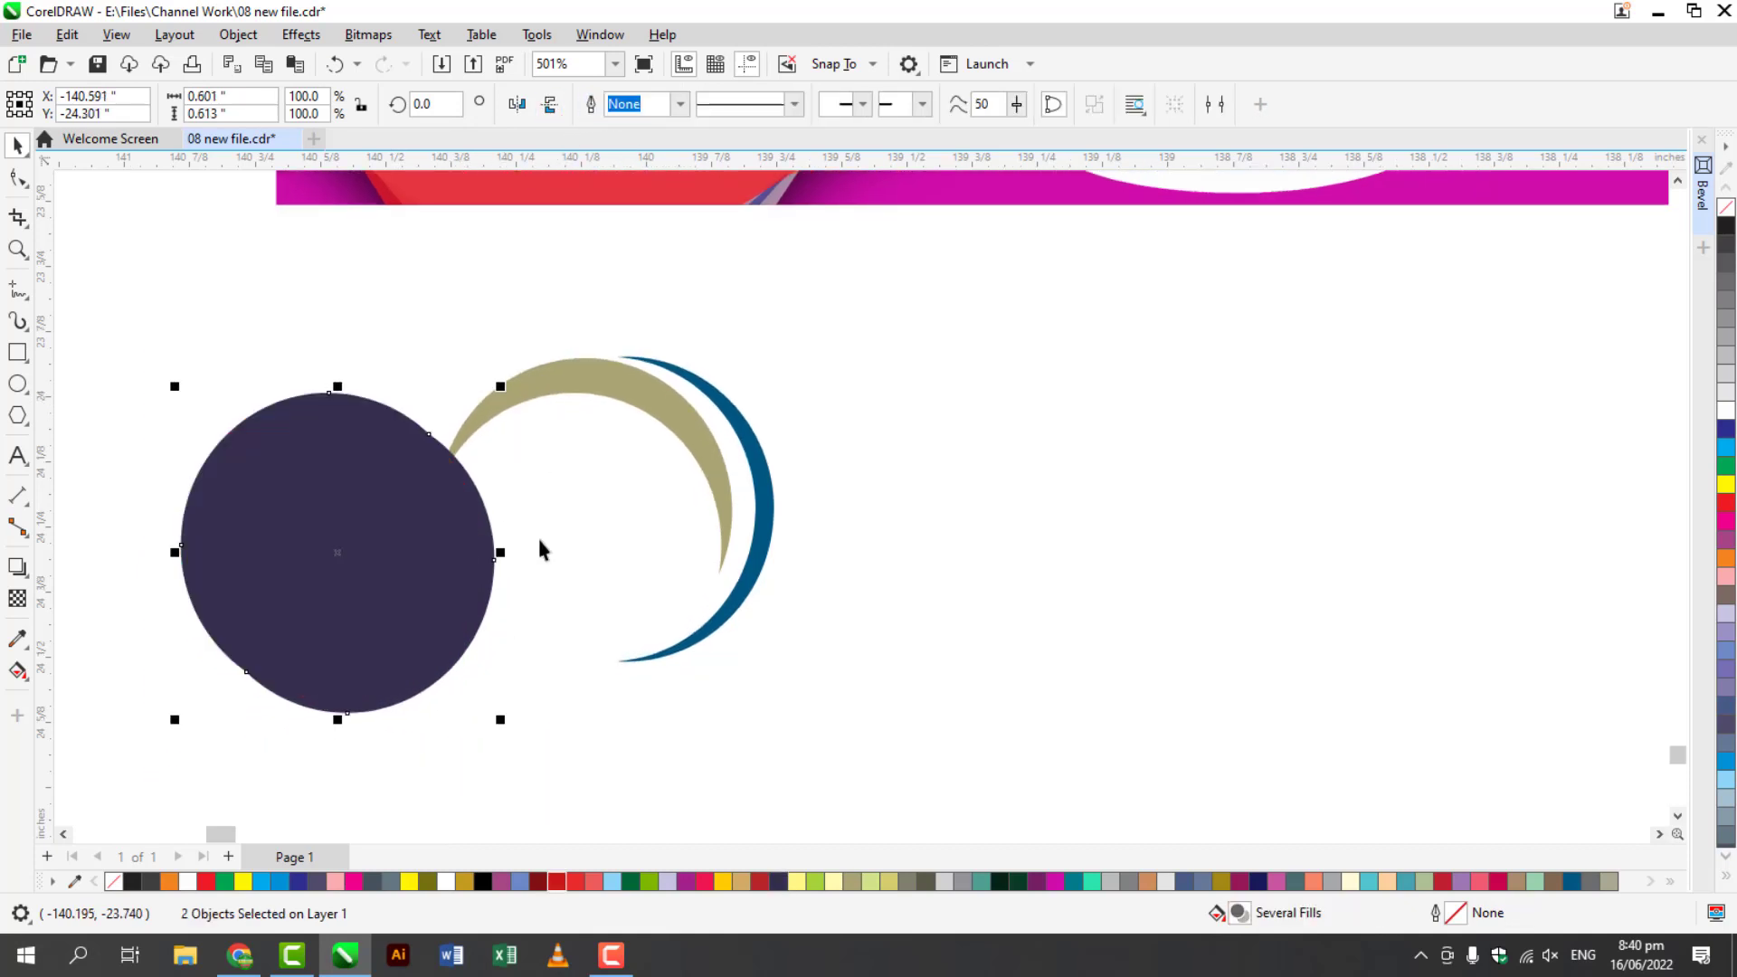
key("ctrl+z")
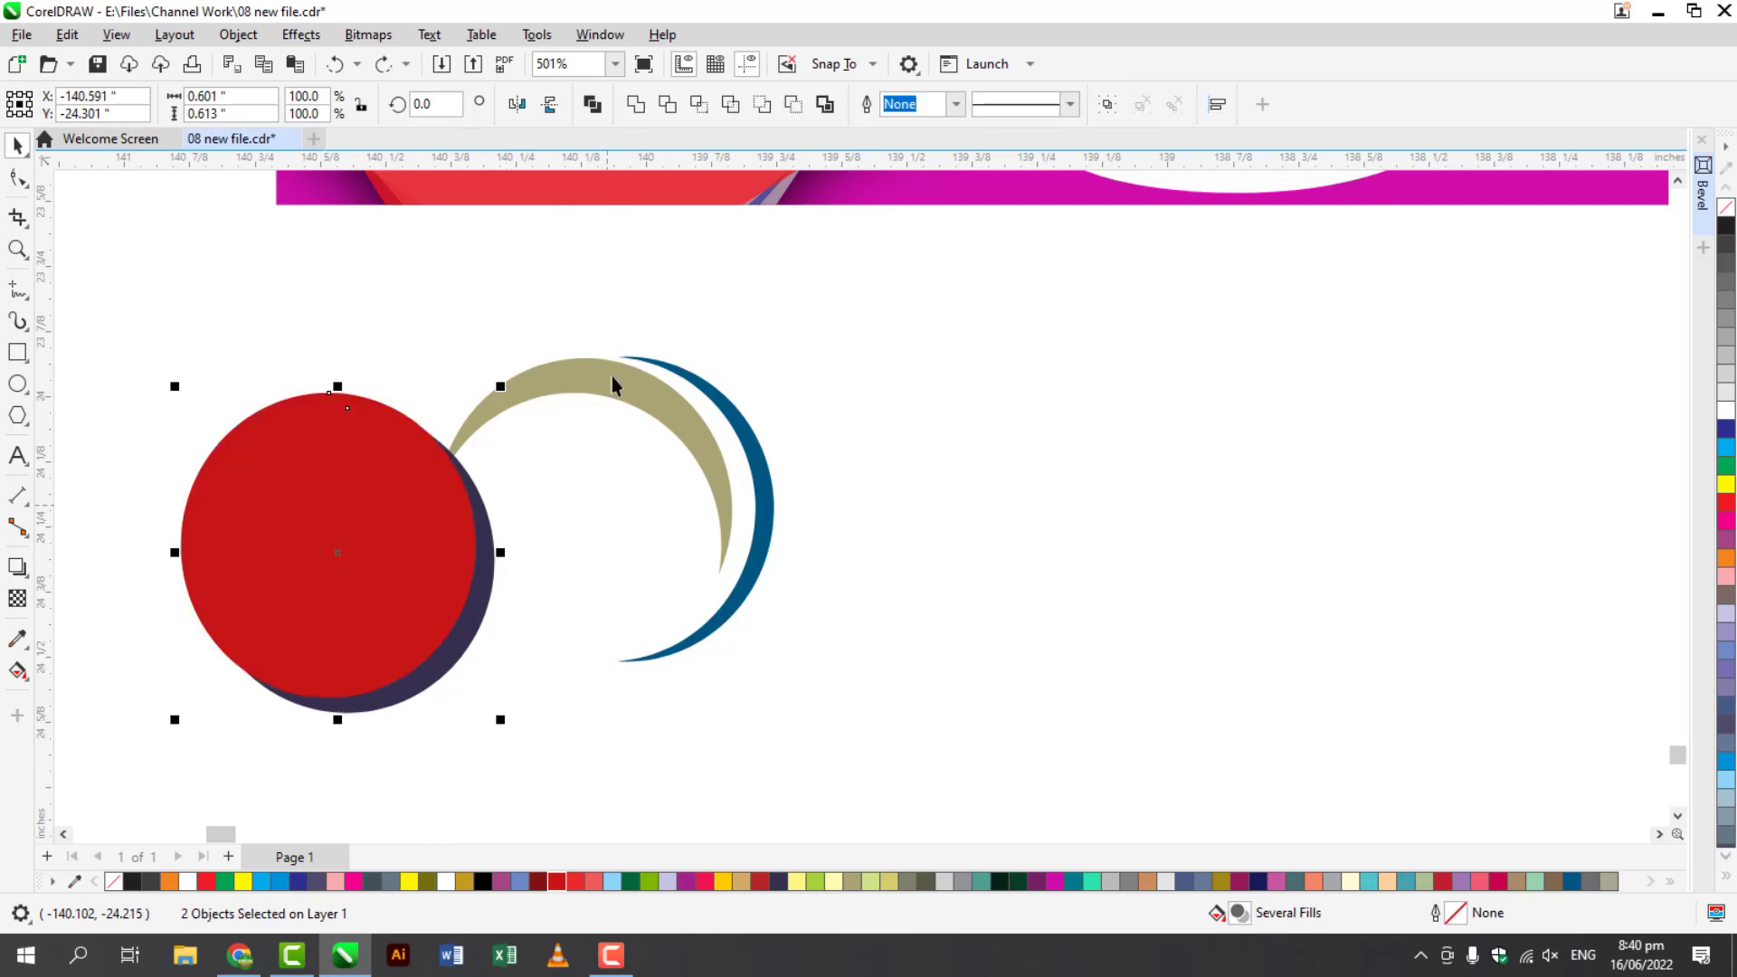
left_click(667, 104)
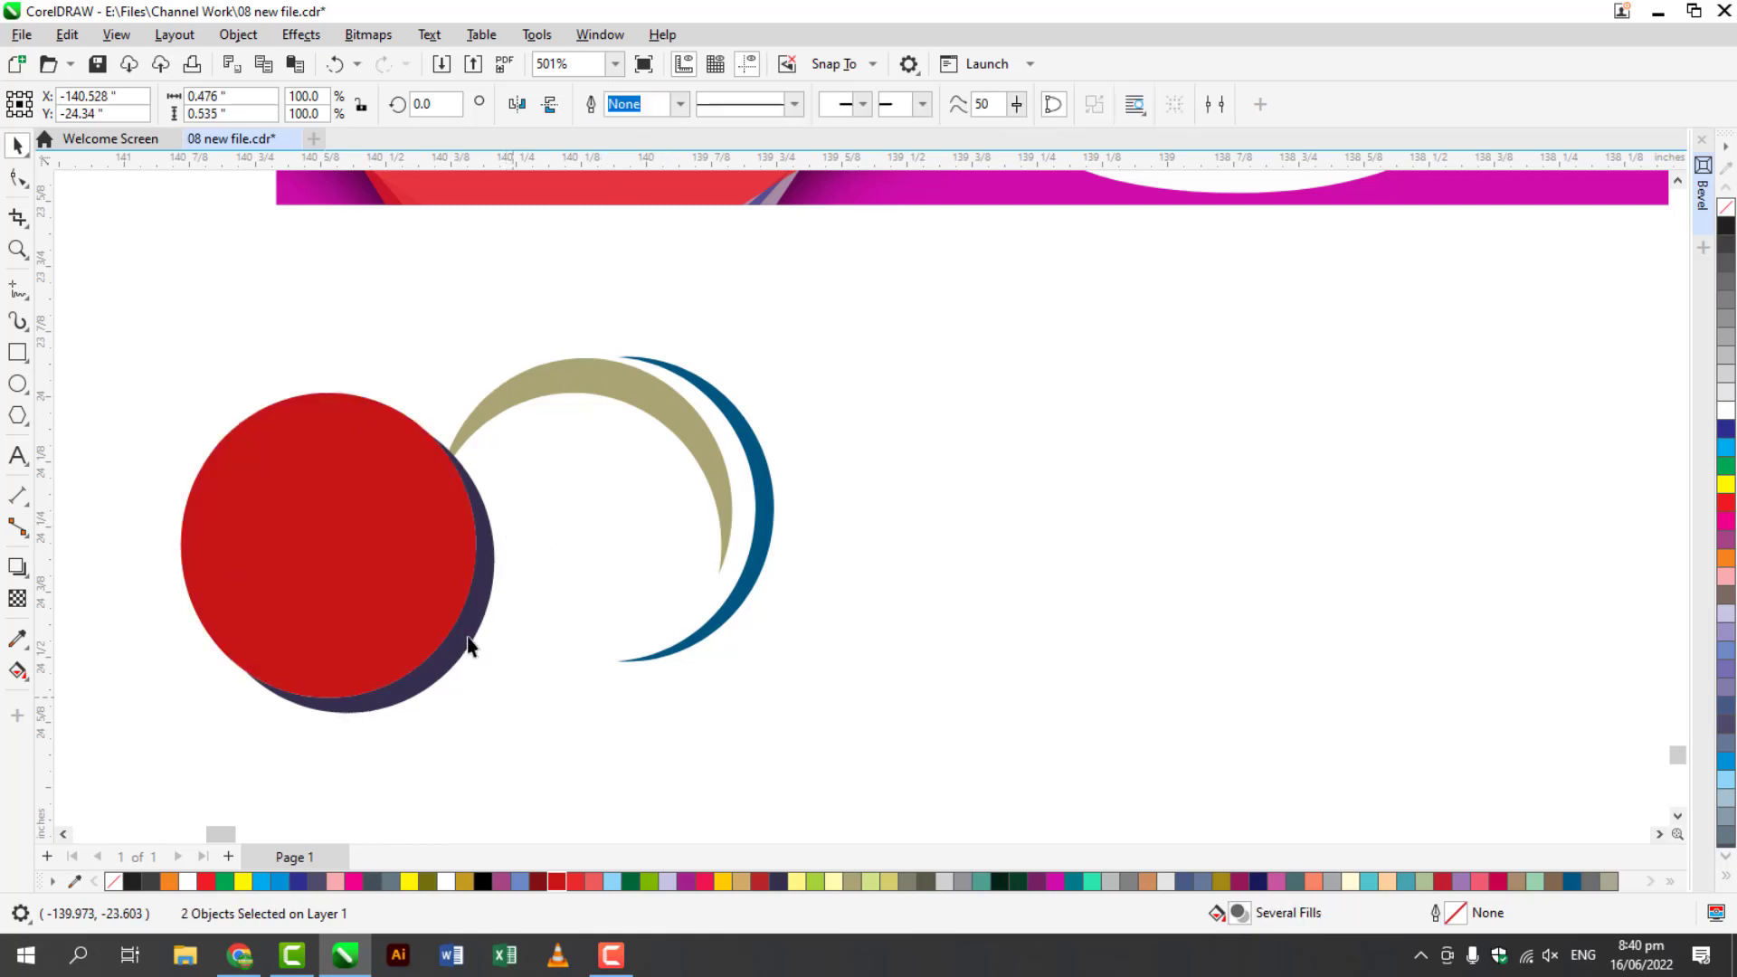
left_click(601, 628)
left_click_drag(642, 639, 688, 646)
left_click(692, 570)
left_click_drag(718, 419, 754, 457)
left_click(836, 633)
- Shrink the red circle to about 0.47 by 0.48 inches and place it inside the three crescents
left_click(388, 585)
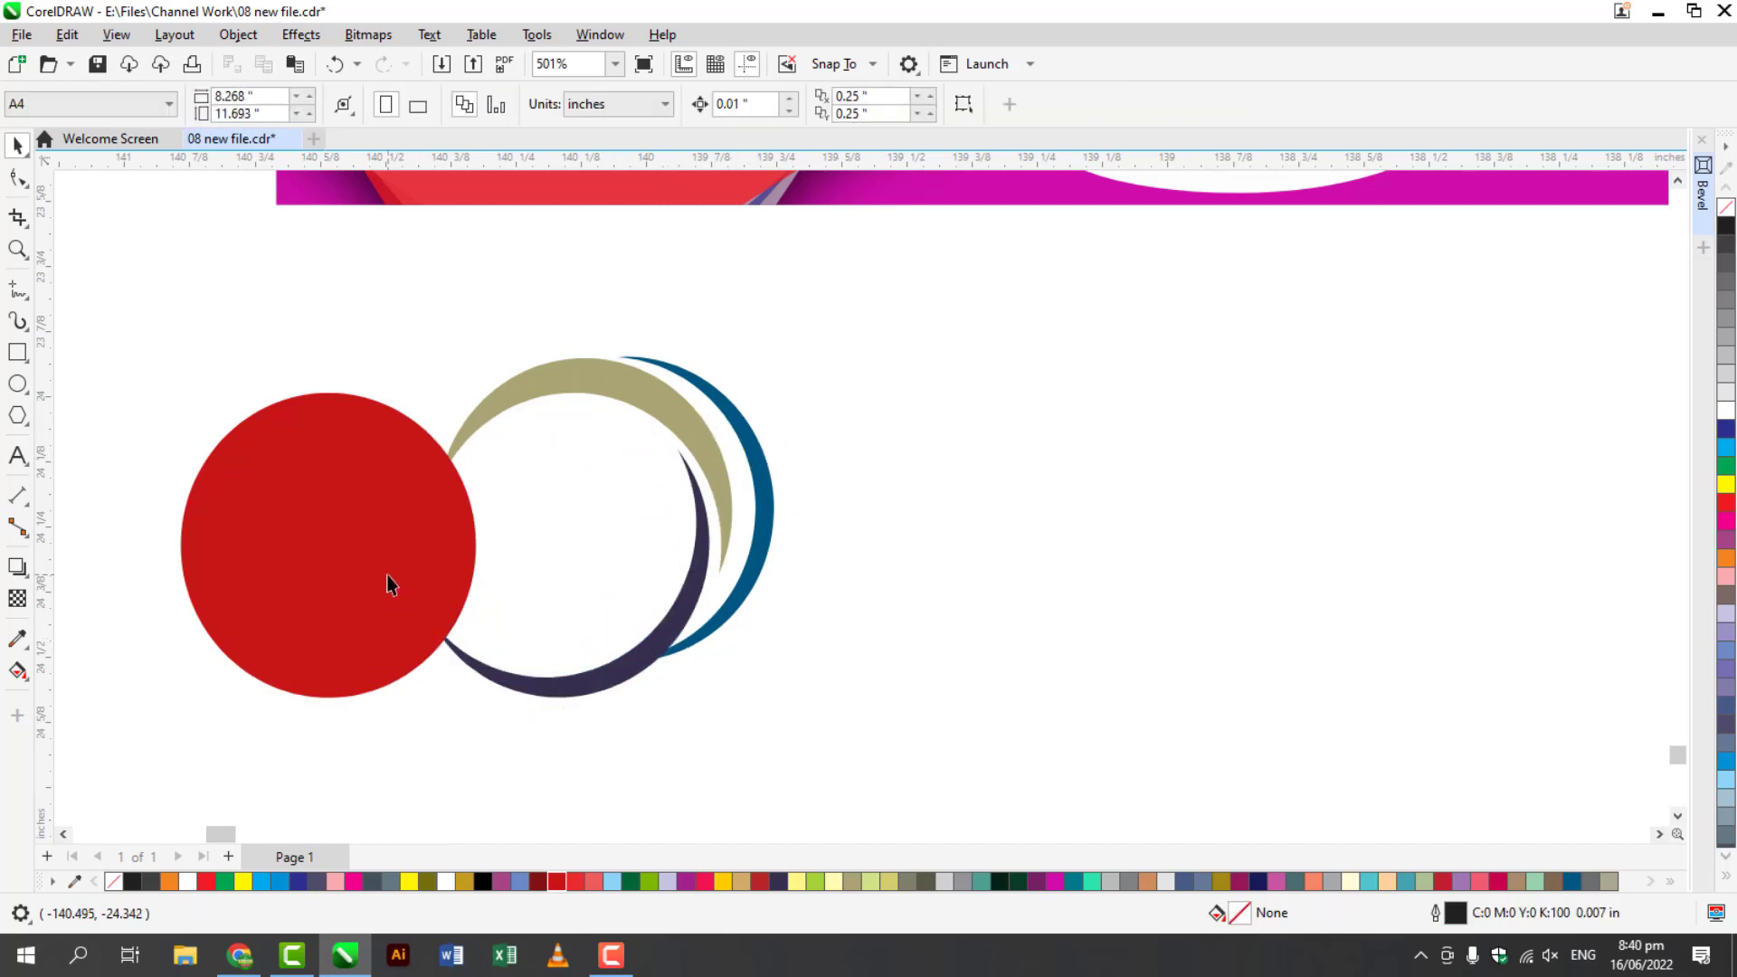
left_click_drag(481, 389, 449, 440)
mouse_move(594, 545)
left_mouse_down()
mouse_move(624, 534)
mouse_move(606, 530)
left_mouse_up()
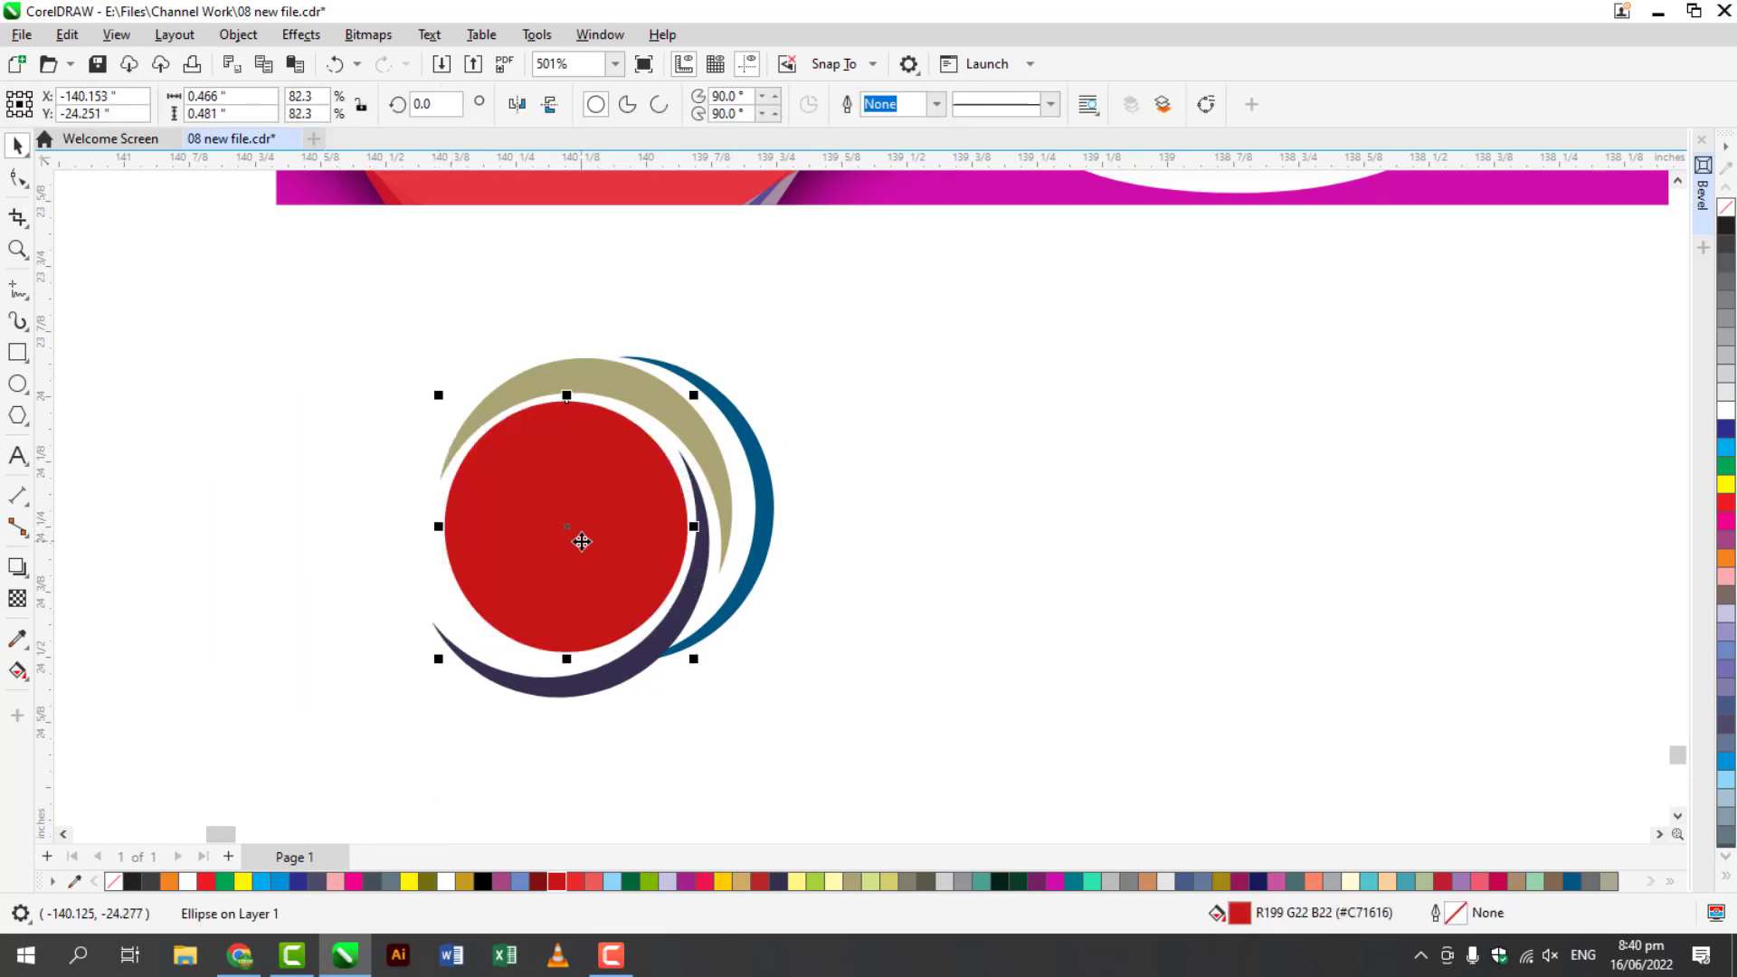
- Group the red circle with the three crescents and move the group slightly up and to the left
left_click_drag(339, 299, 932, 747)
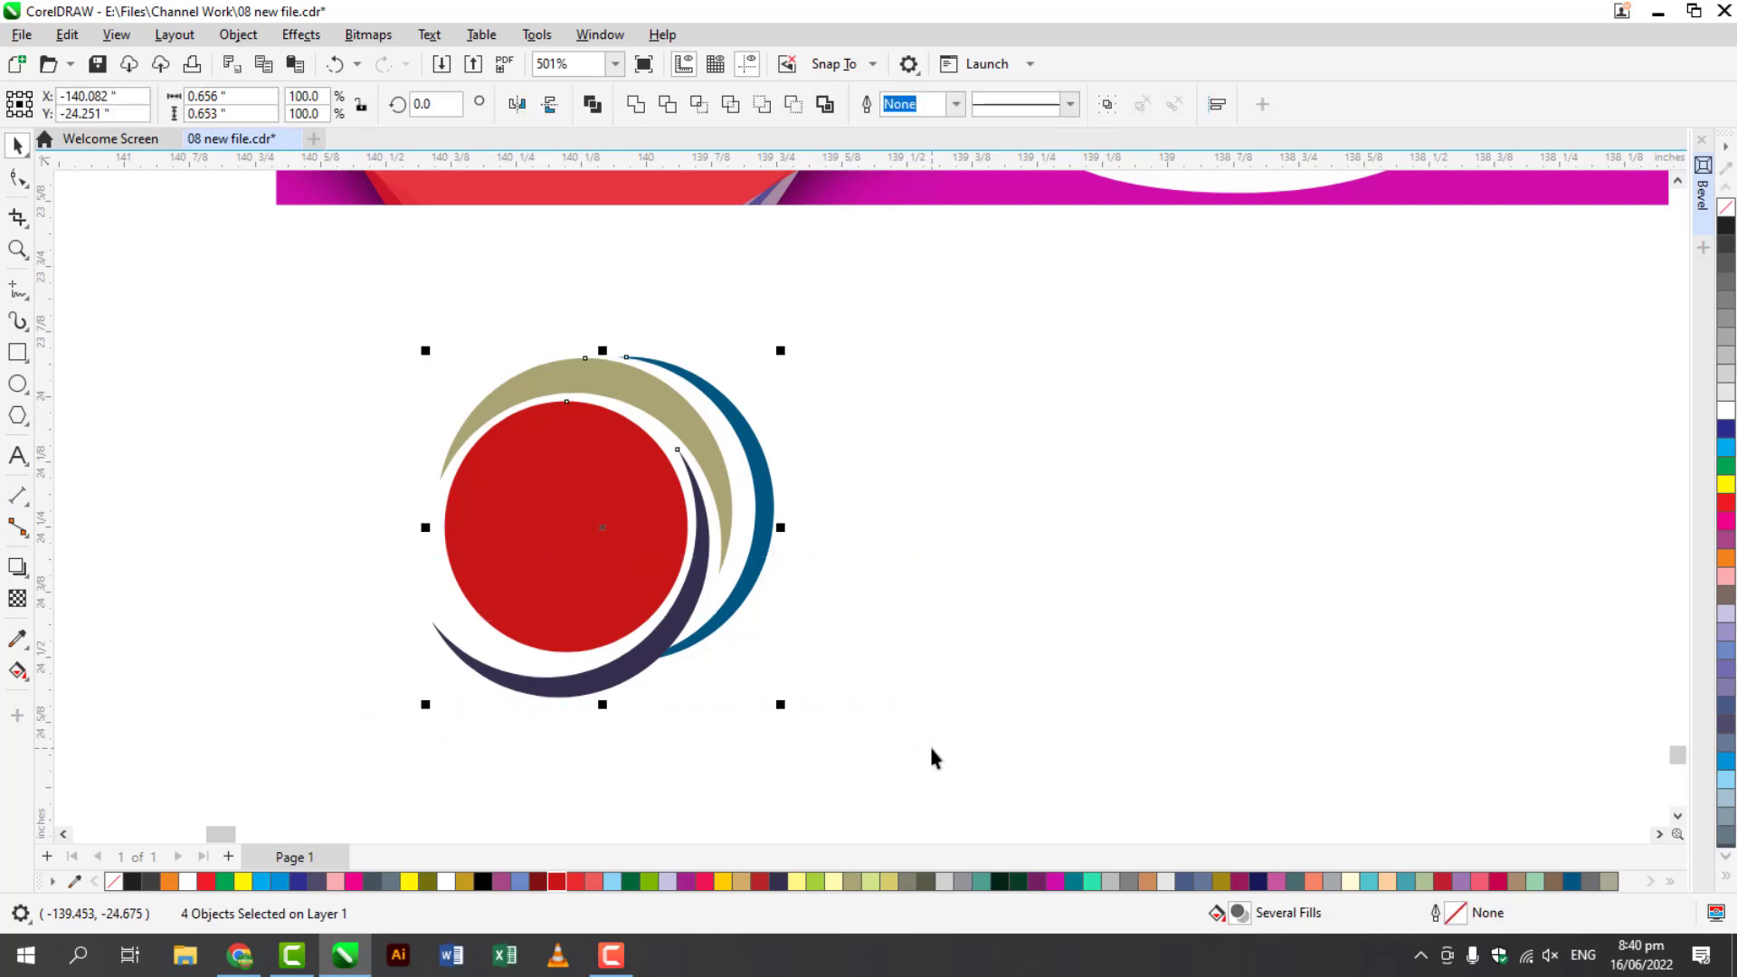
key("ctrl+g")
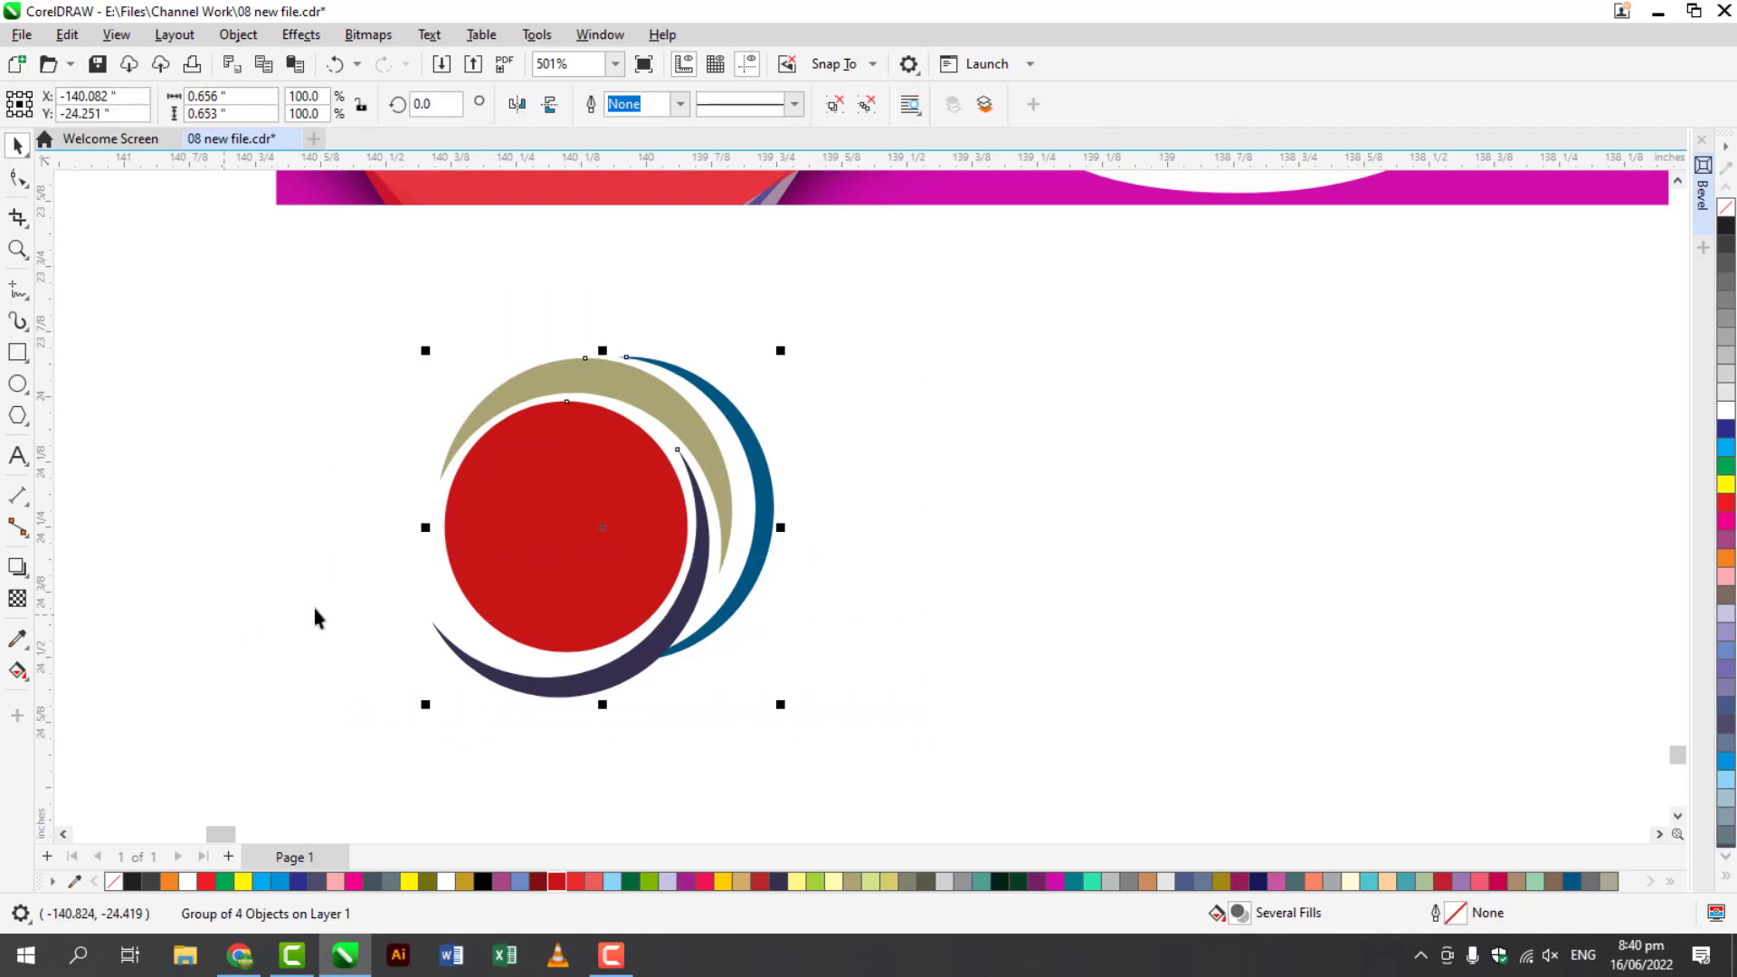
left_click_drag(543, 496, 469, 471)
left_click(264, 476)
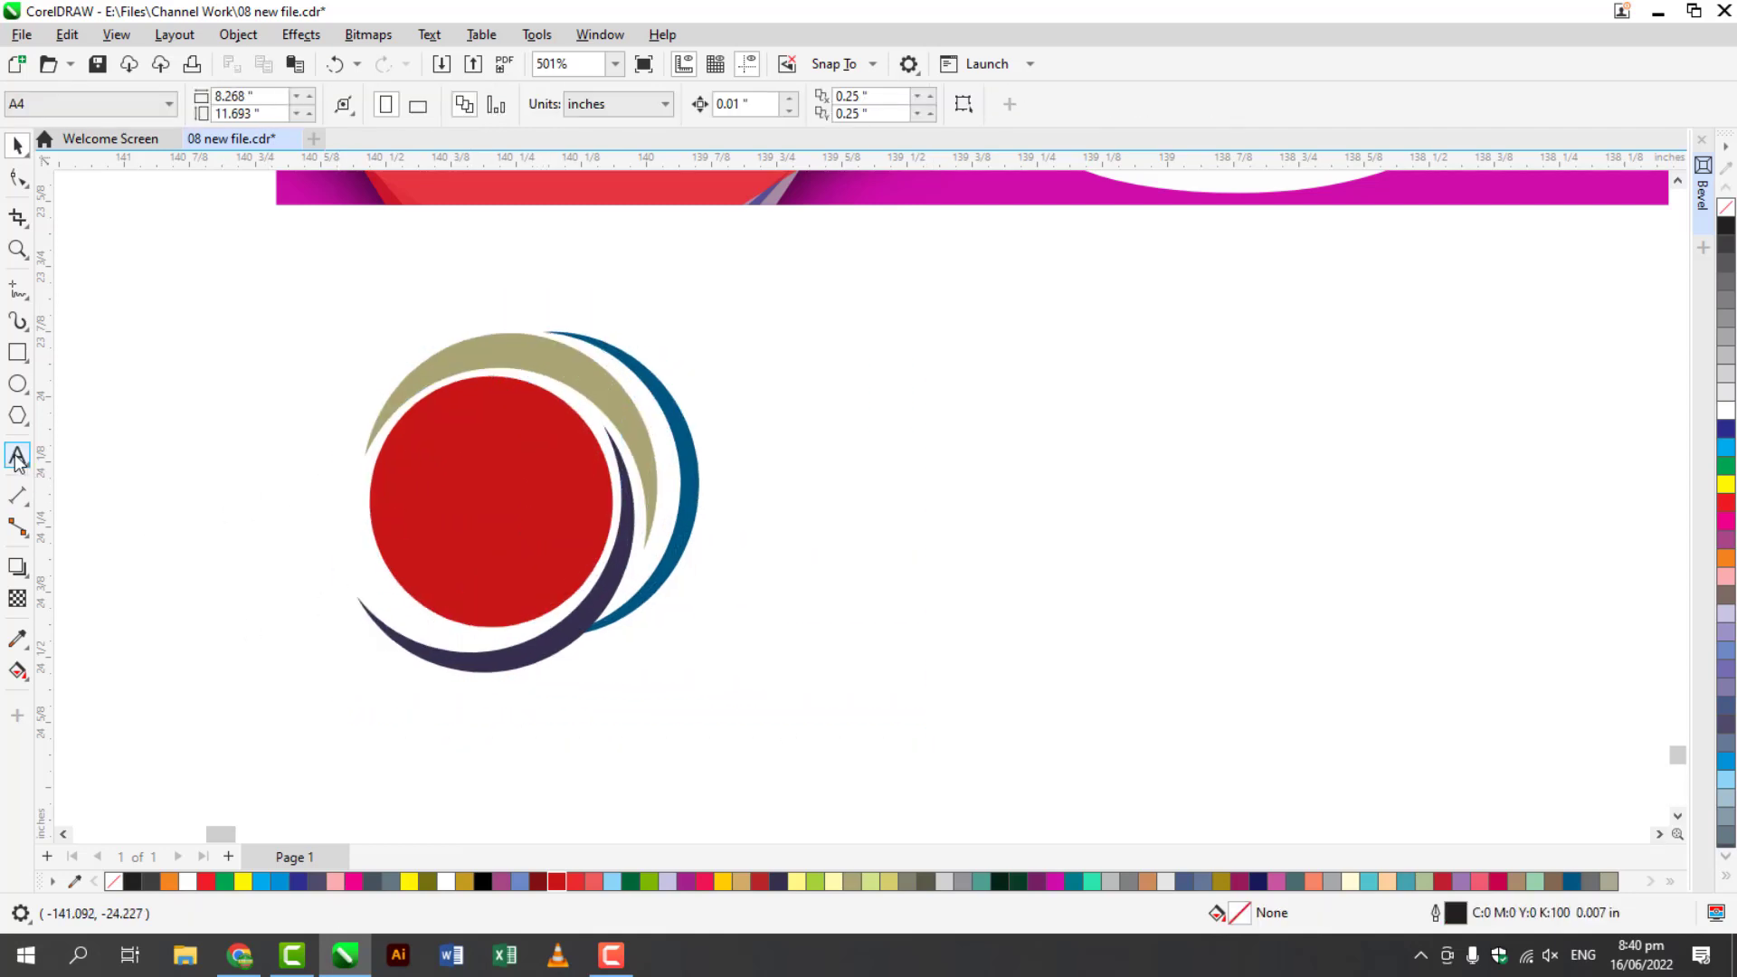
- Add the text "2" and place it at the middle of the red circle
left_click(17, 457)
left_click(278, 565)
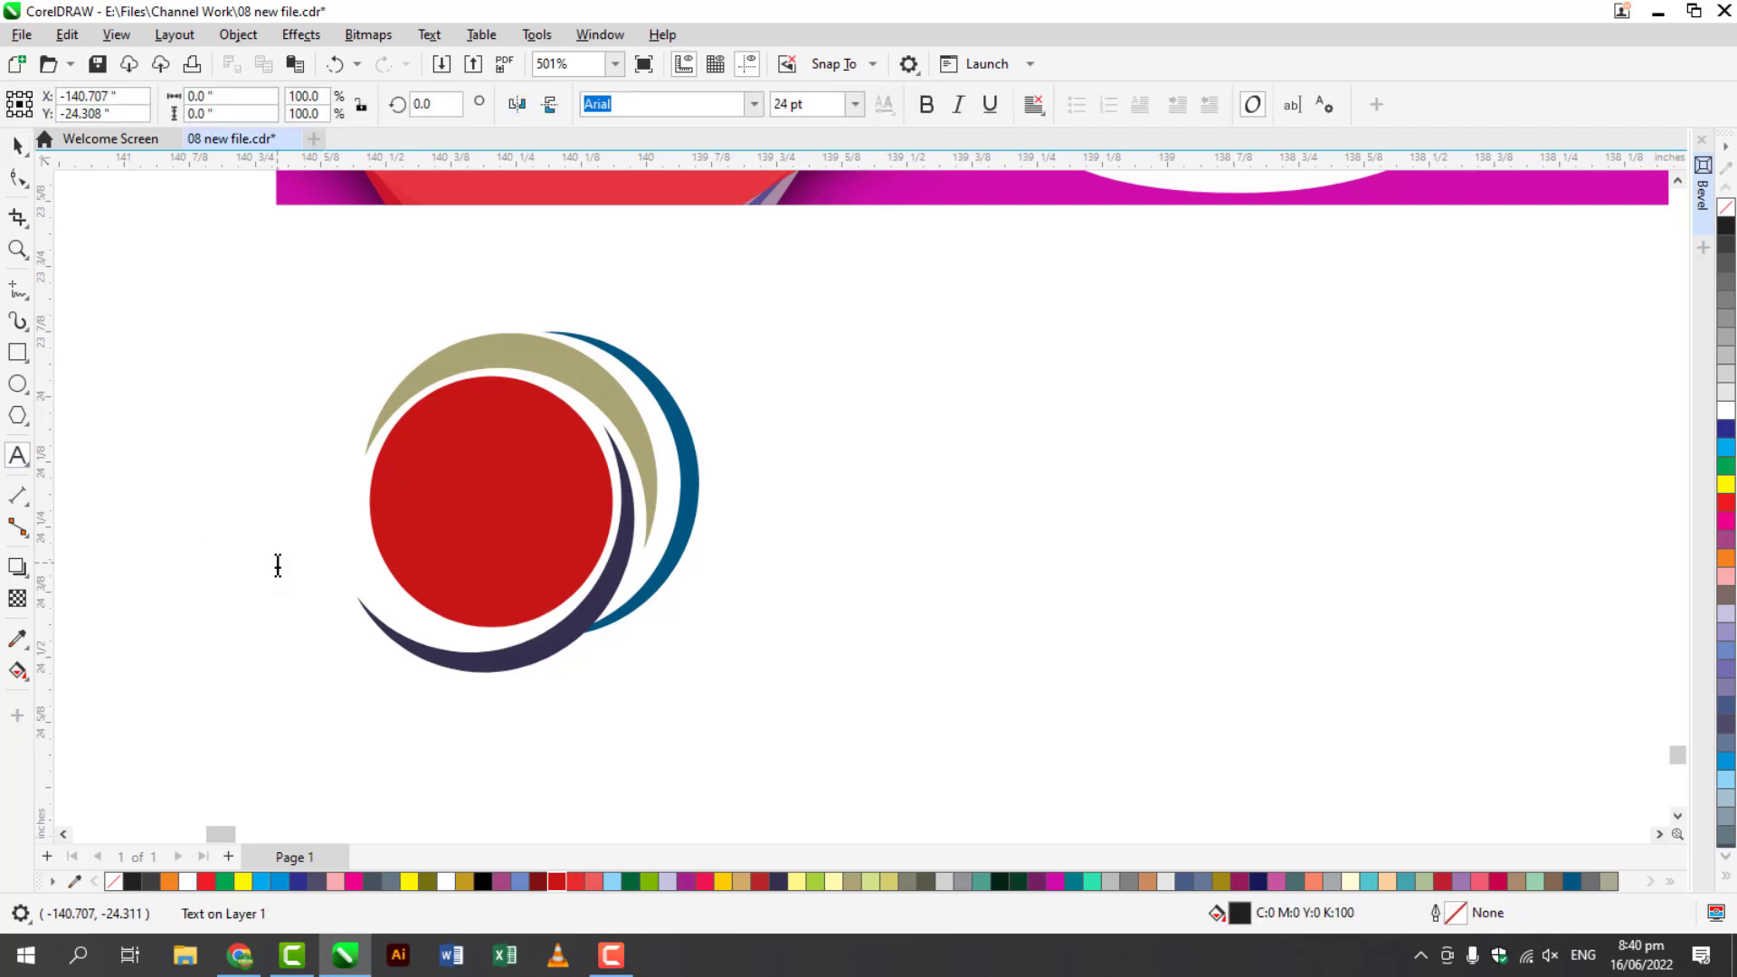
type("2")
left_click(17, 145)
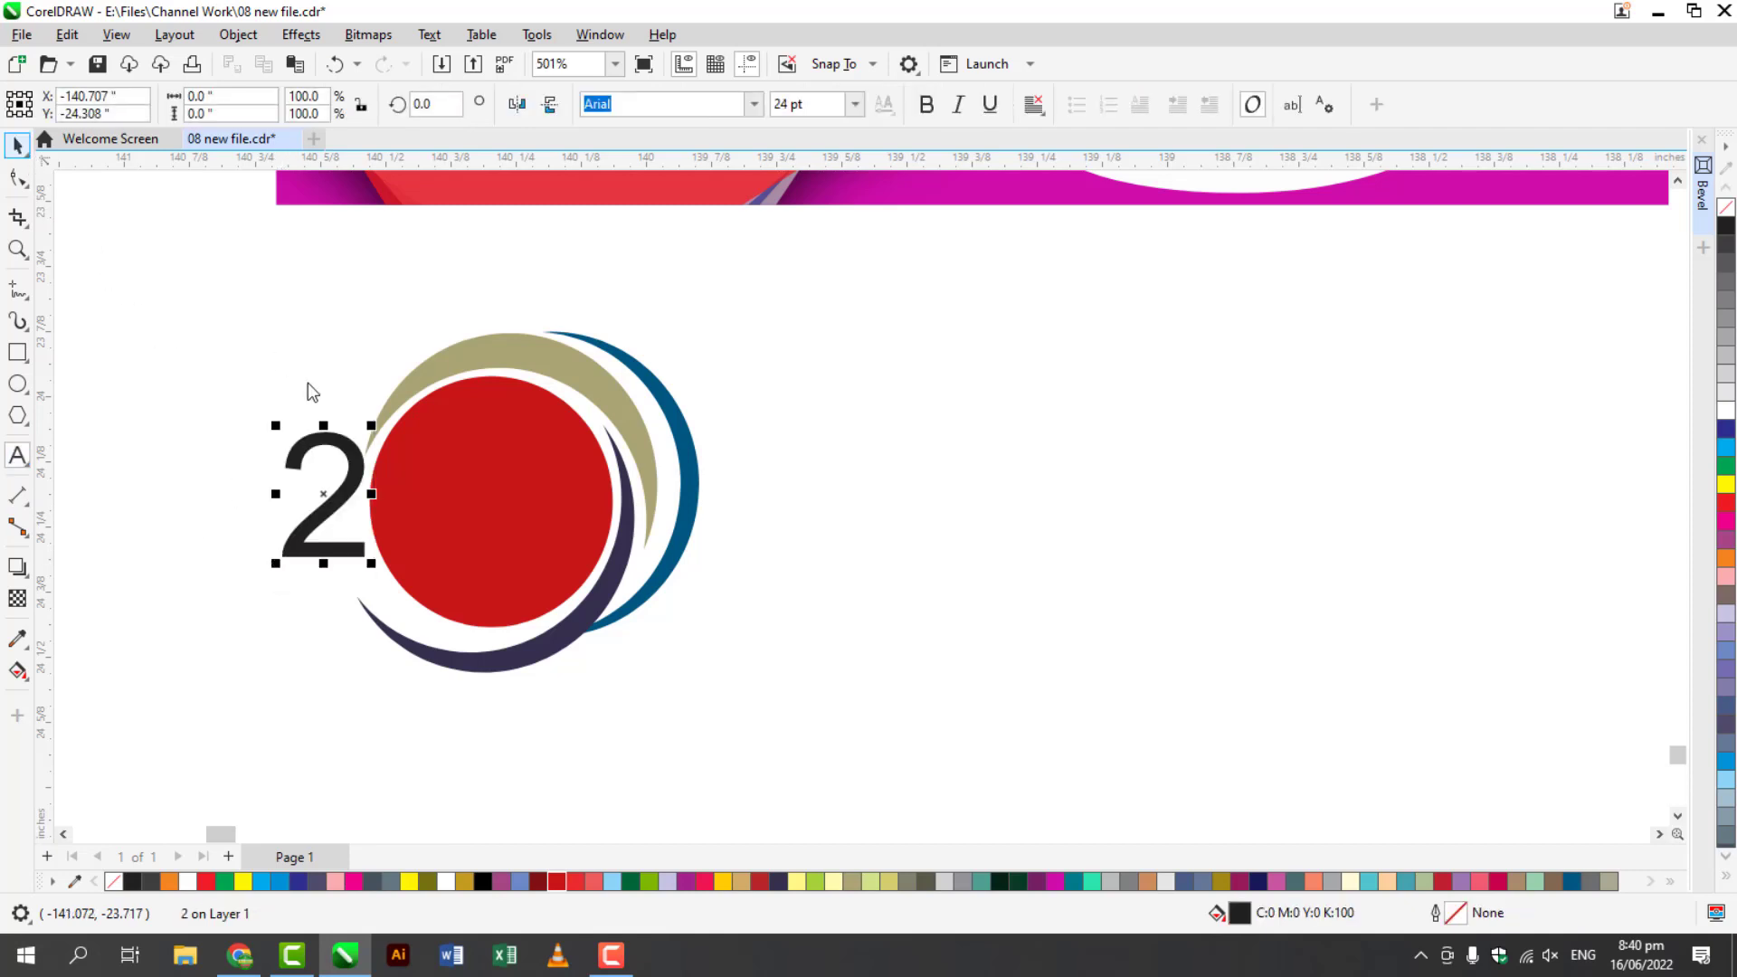
left_click_drag(339, 510, 498, 498)
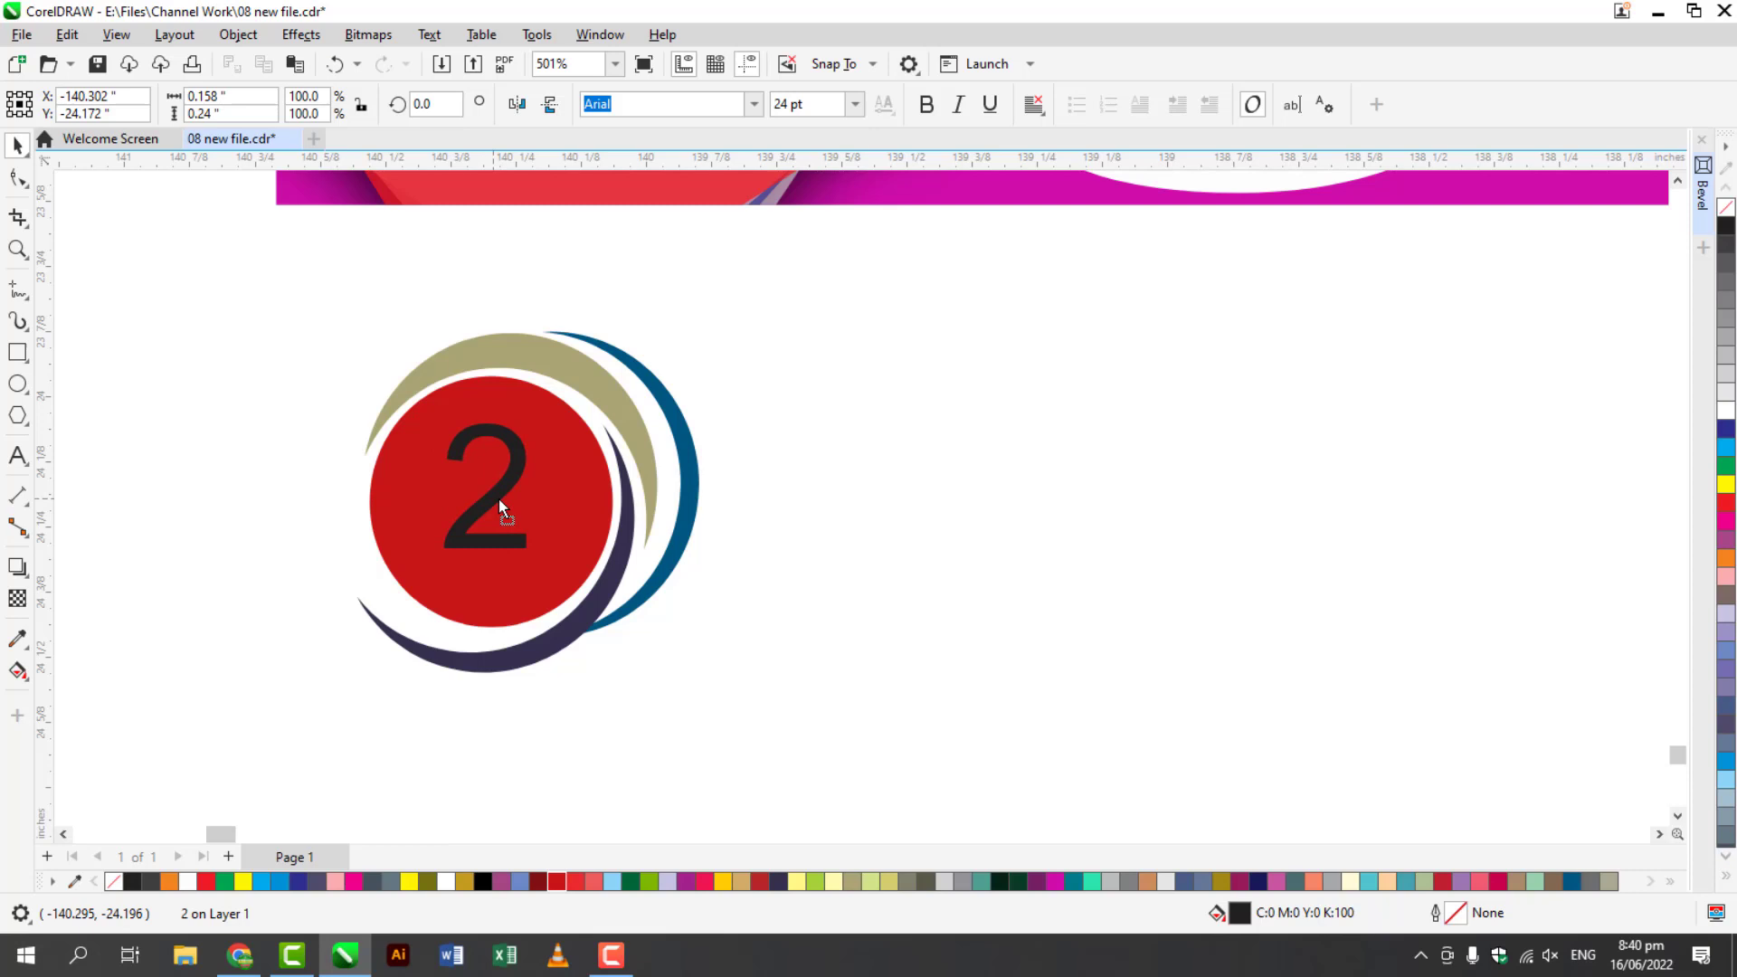
- Set the digit's font to AA Sameer Asmaak and fill it with white
left_click(751, 111)
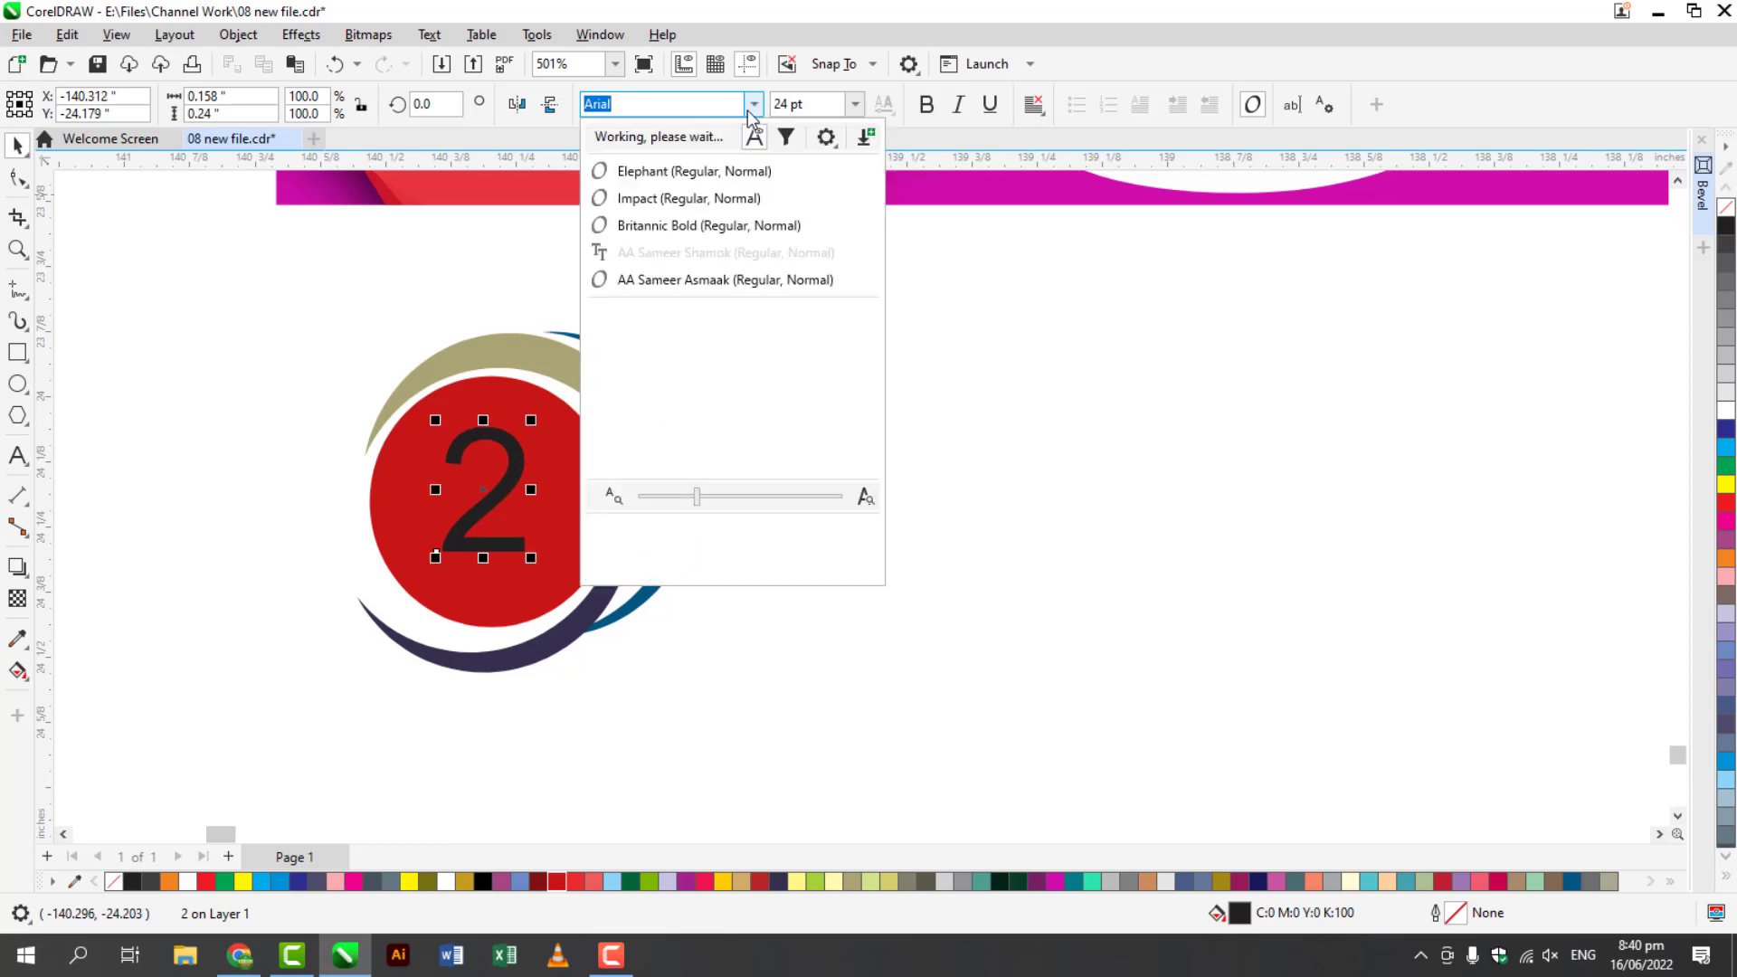
left_click(704, 279)
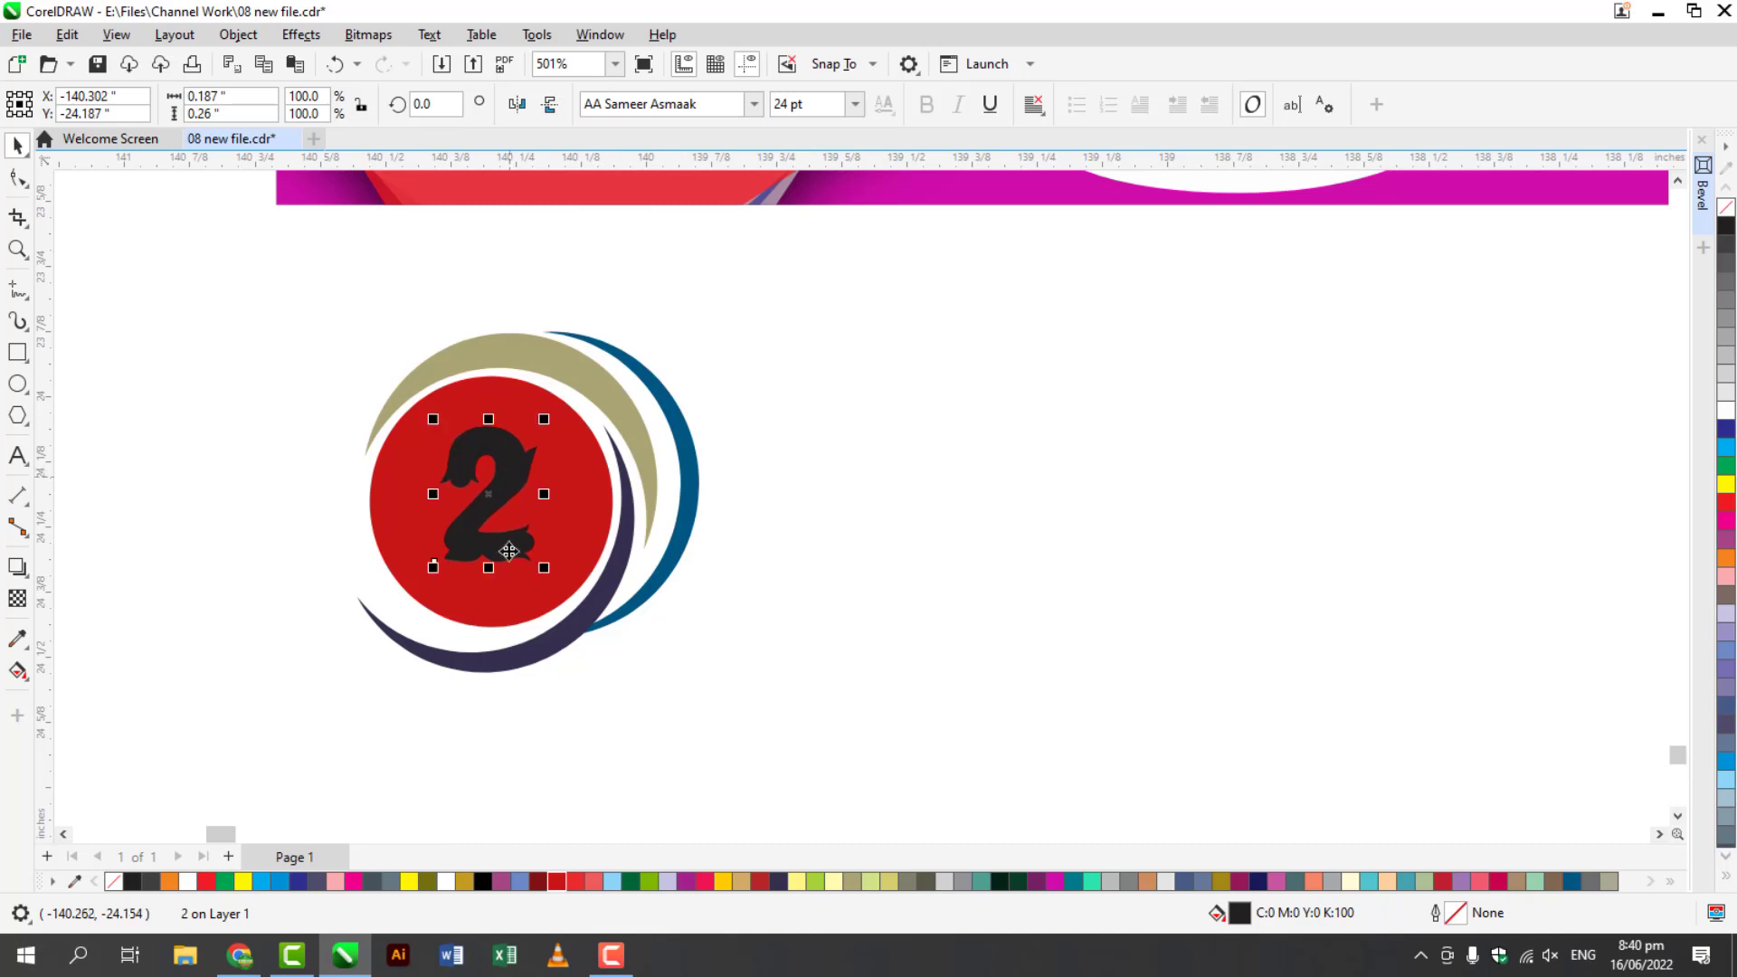
- Duplicate the whole badge to its right and change the copy's text to "22", scaled down to about 17.6 pt to fit the red circle
left_click_drag(257, 270, 832, 751)
left_click_drag(603, 587, 905, 599)
left_click(883, 563)
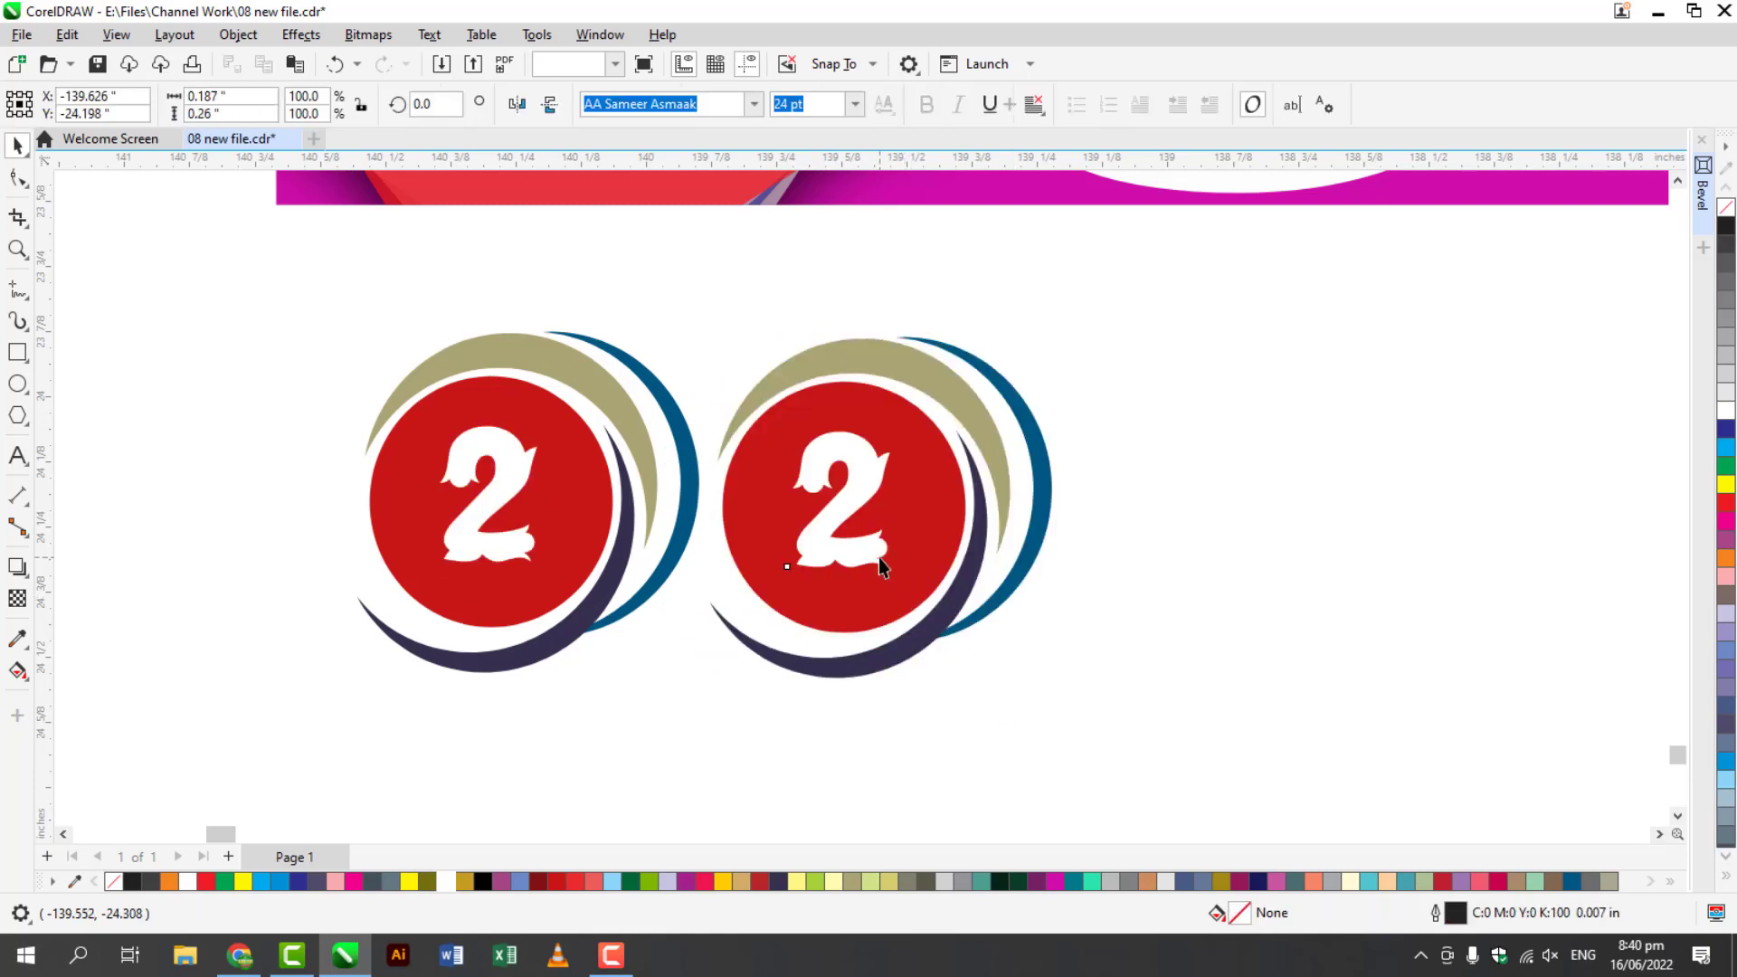
double_click(878, 557)
type("2")
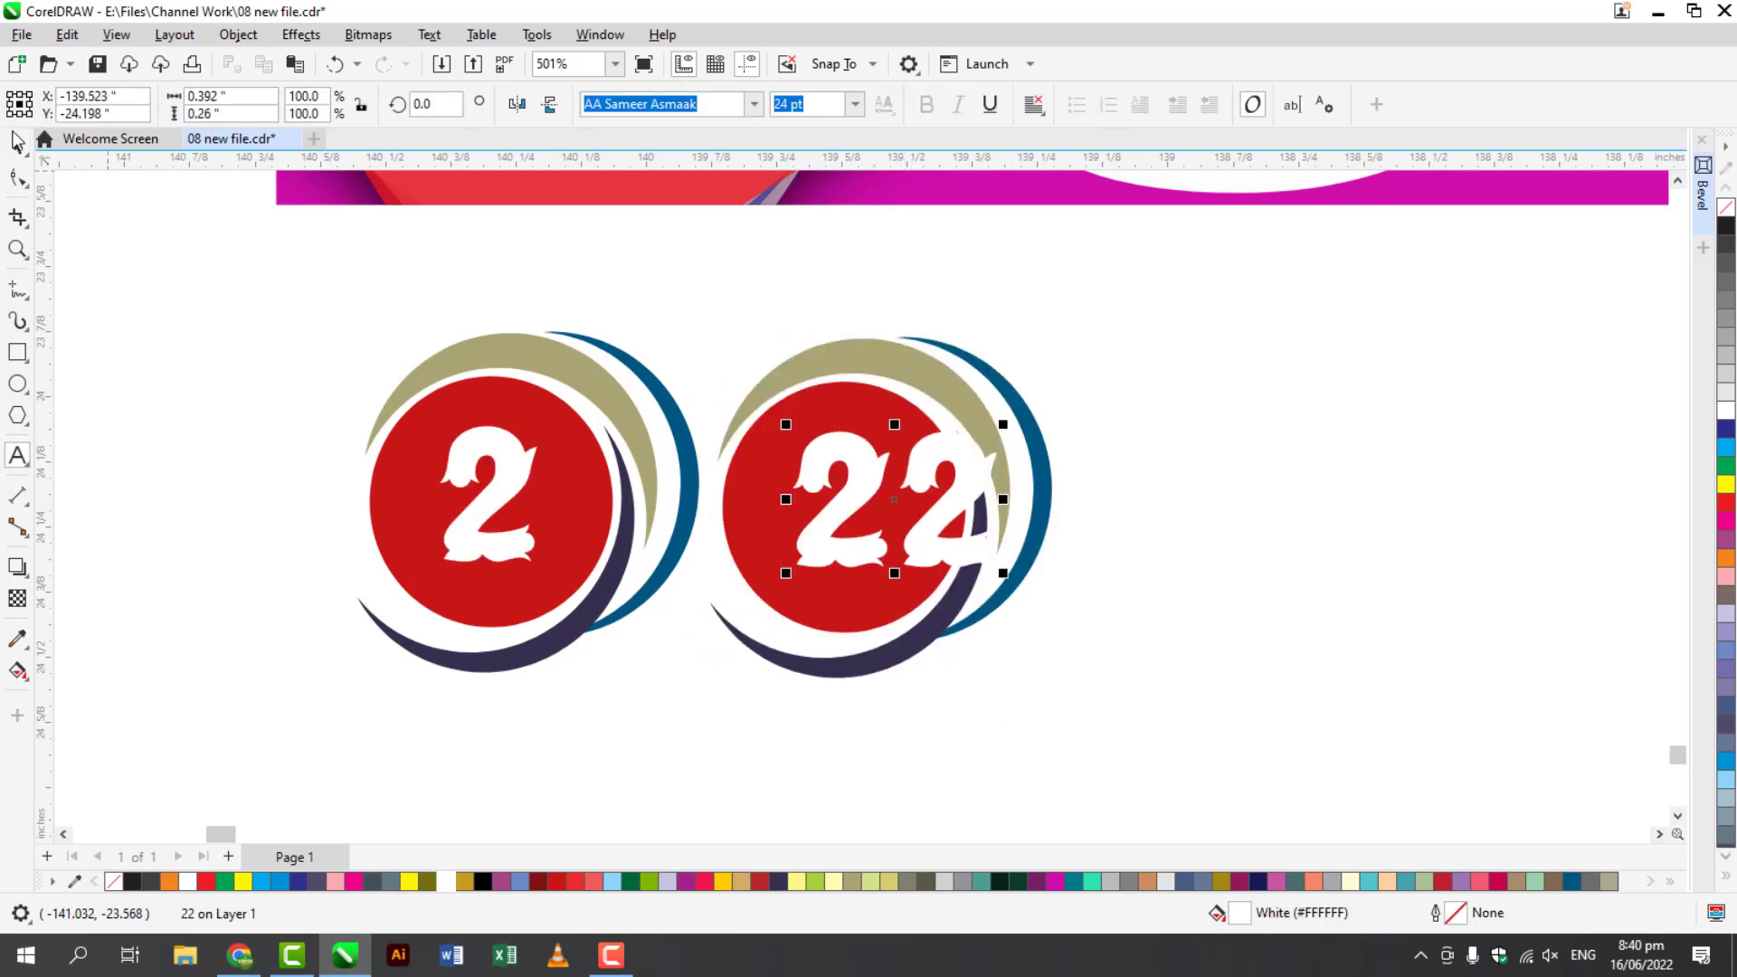
left_click_drag(1003, 572, 902, 551)
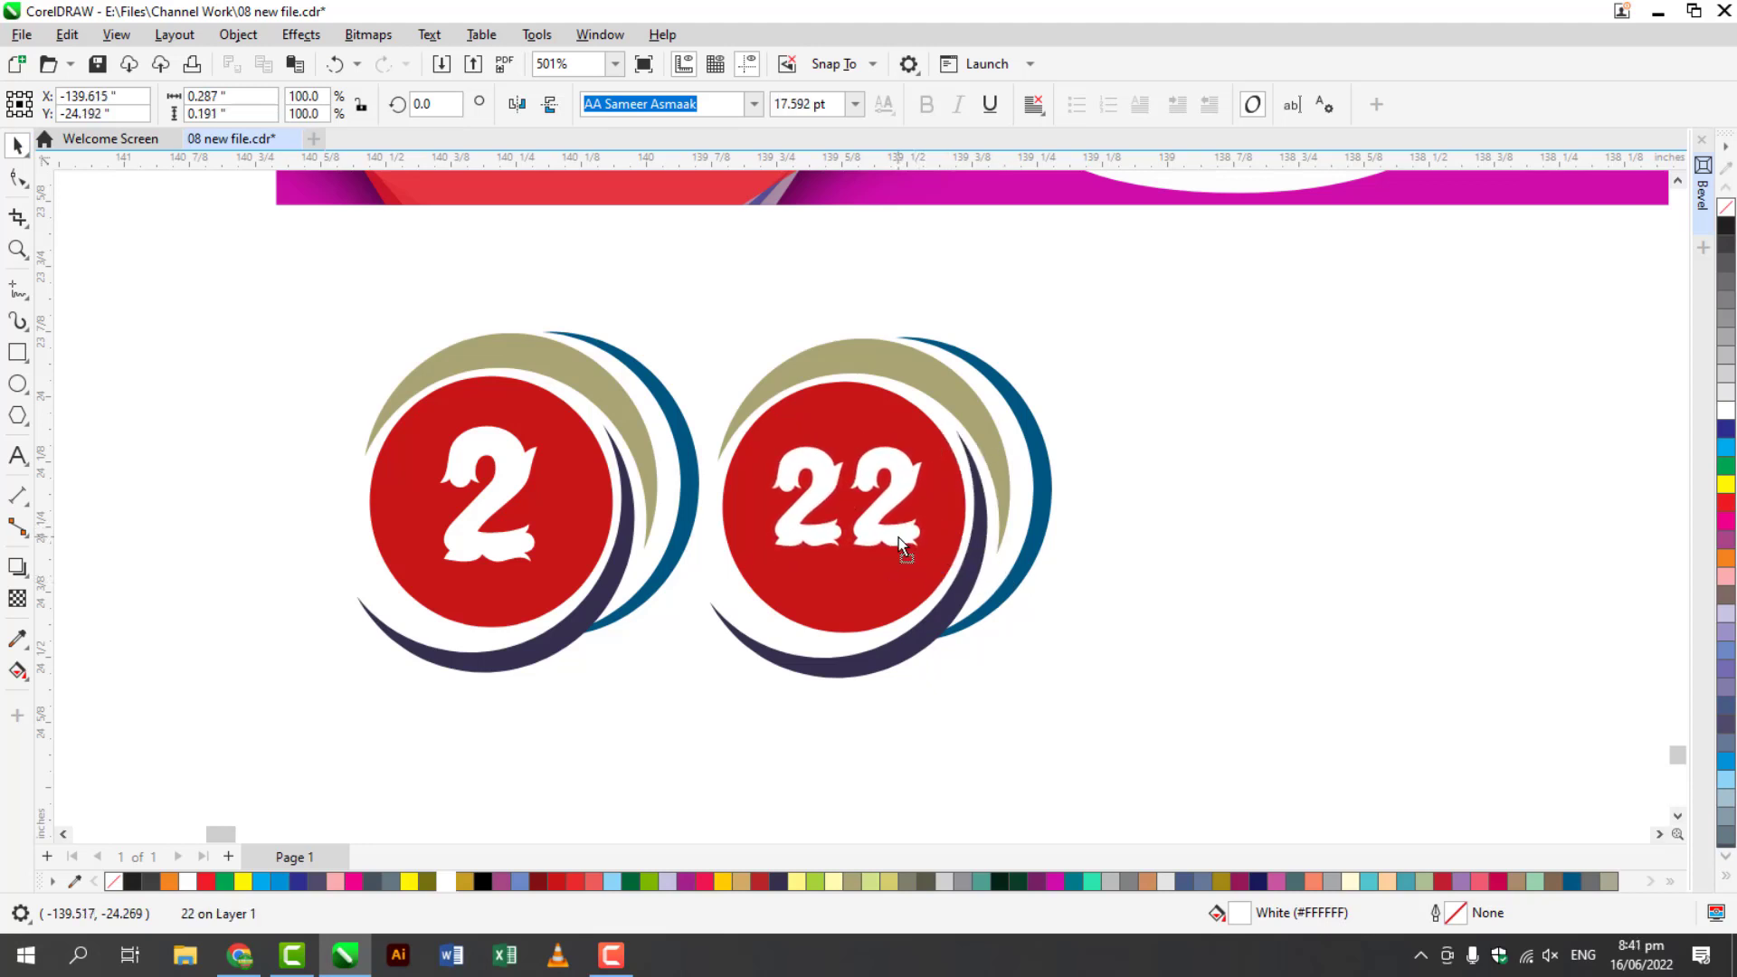
- Duplicate the 22 badge to its right and repeat the duplication three times to complete a row of six badges
left_click_drag(668, 245, 1113, 716)
scroll(1086, 688, "down", 2)
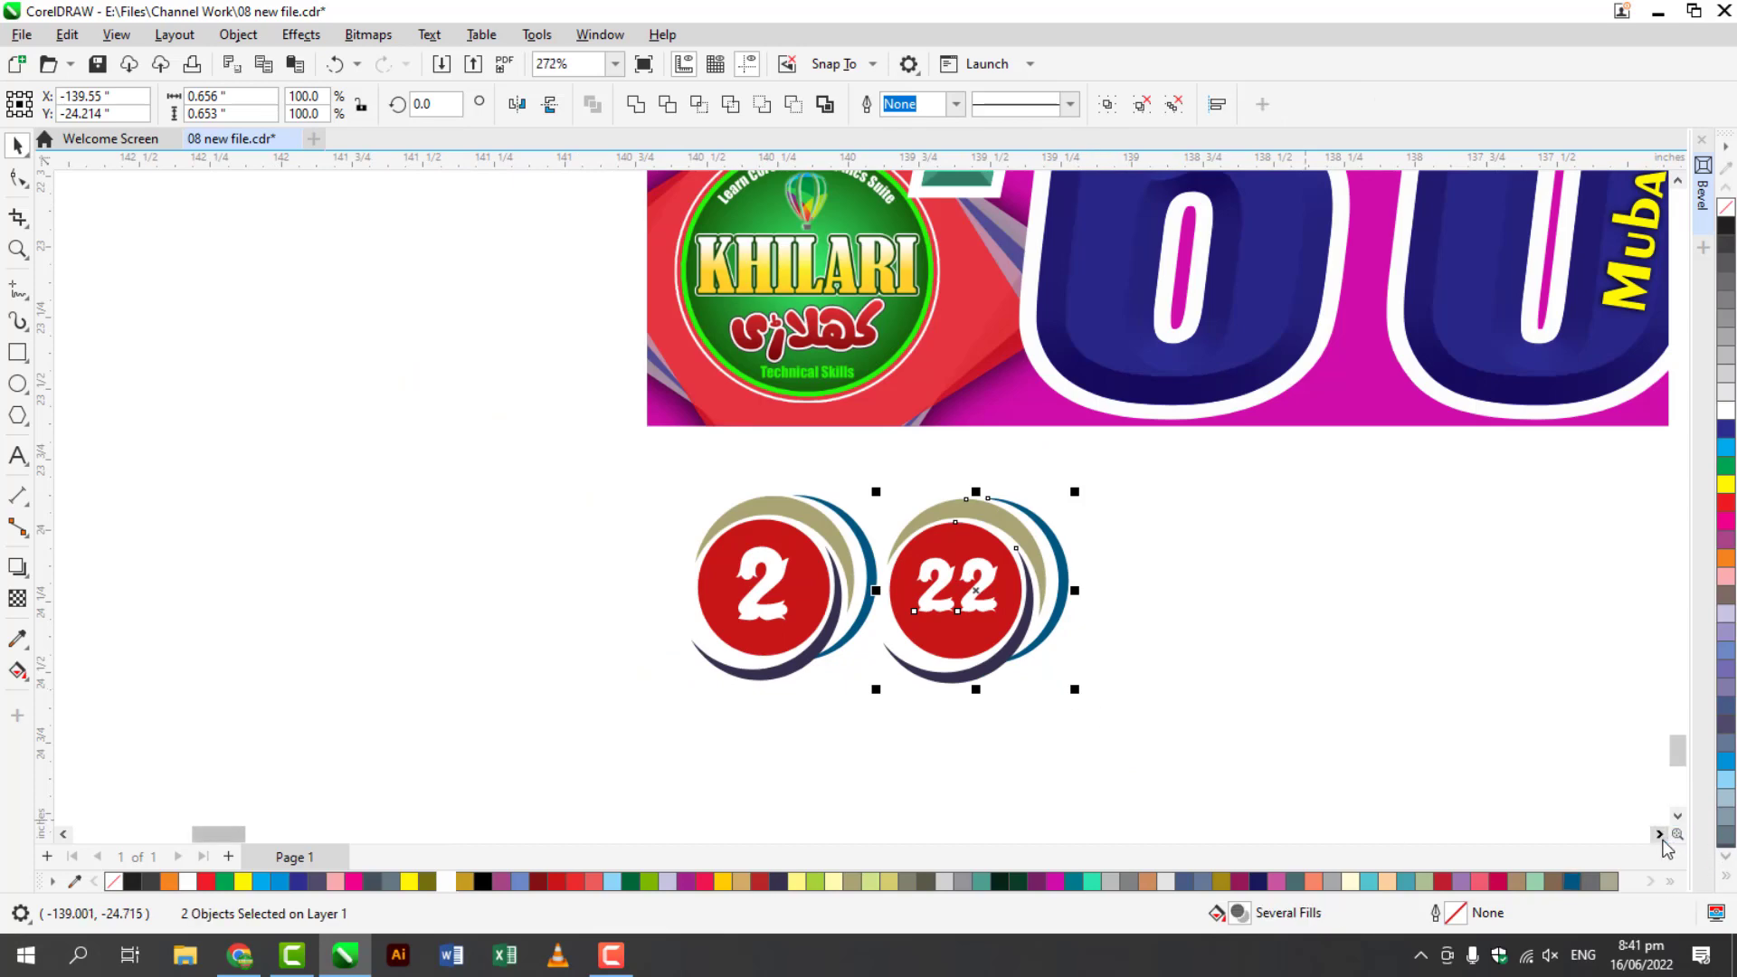
left_click(1660, 833)
left_click_drag(498, 595, 679, 593)
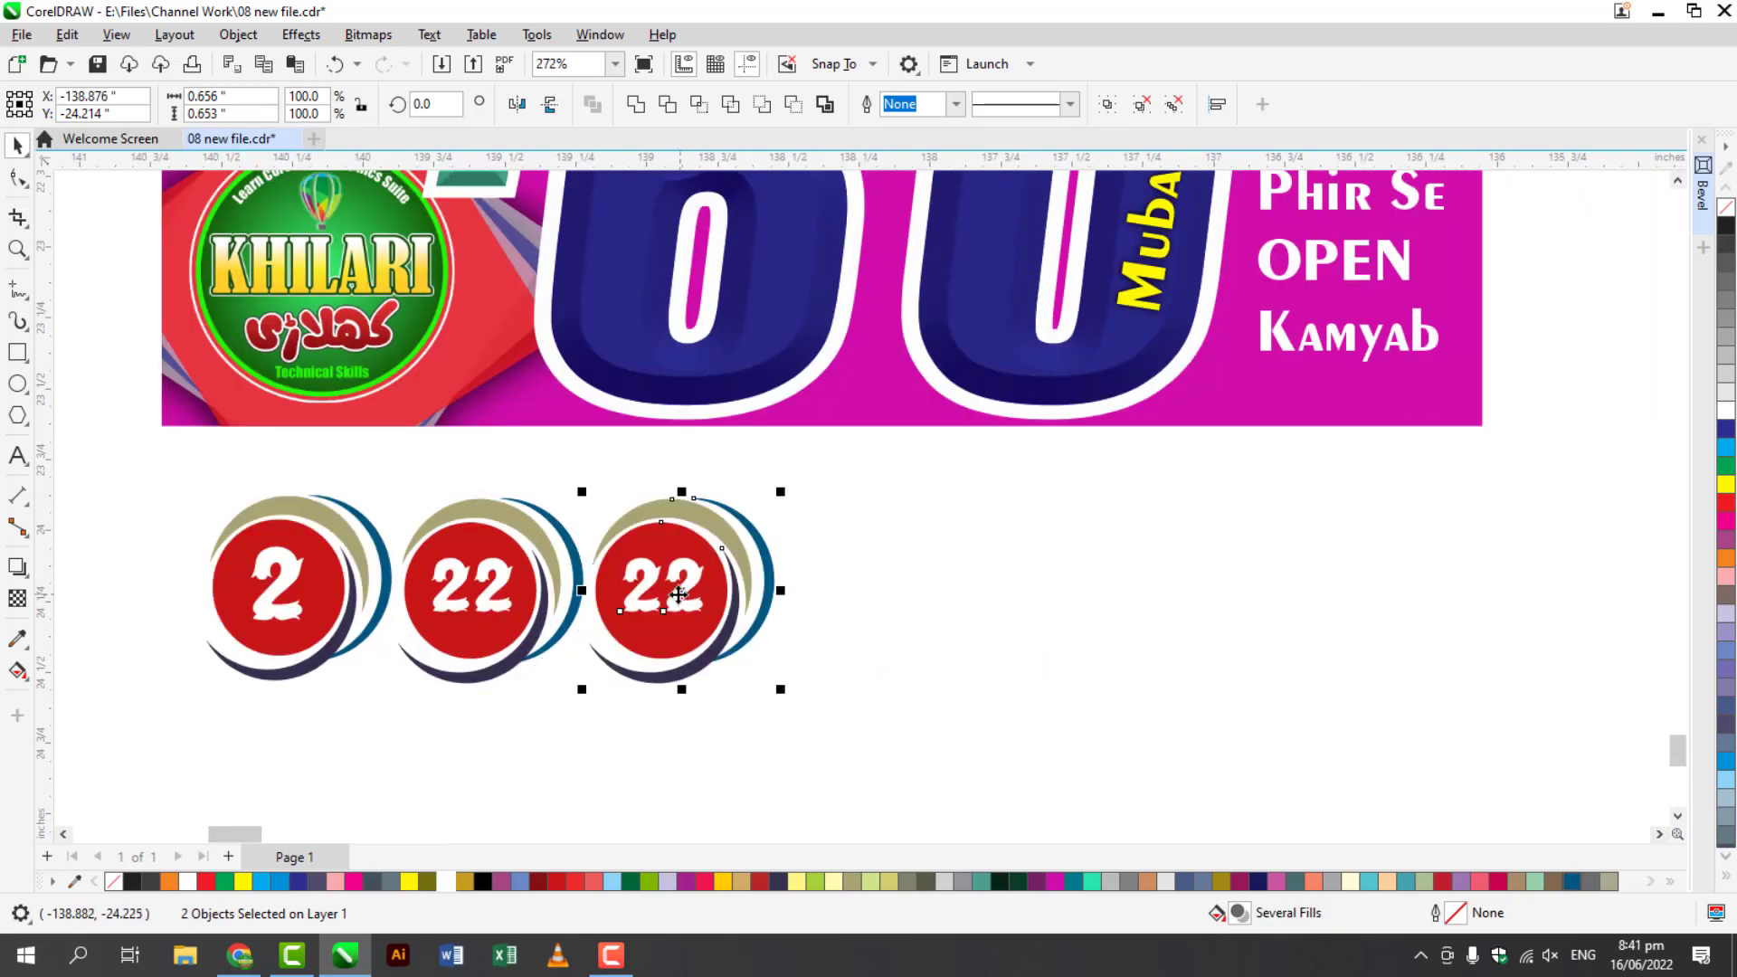
key("ctrl+r")
key("ctrl+r")
key("ctrl+r")
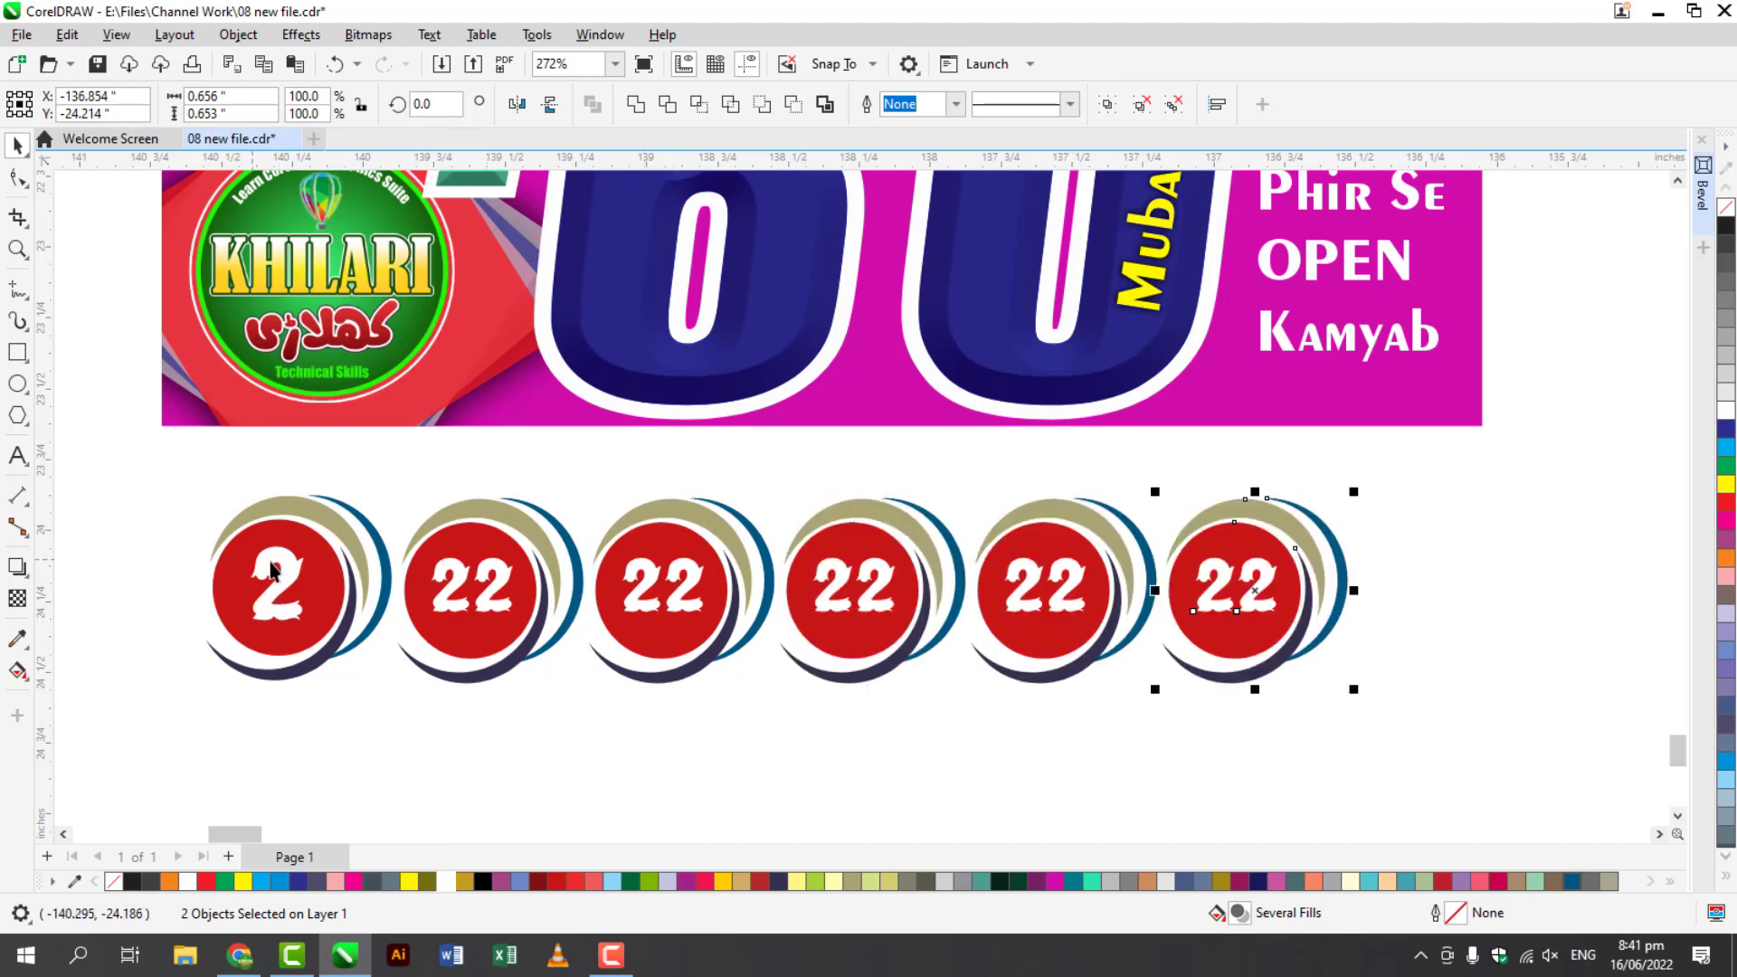
- Enlarge the single-digit 2 badge at the start of the row to about 0.82 inches high and nudge it into place
left_click_drag(154, 468, 438, 749)
left_click_drag(203, 497, 150, 452)
left_click_drag(299, 561, 299, 568)
- Duplicate the complete row of six badges directly below itself and repeat the duplication for four copied rows
left_click_drag(111, 422, 1516, 846)
scroll(1676, 751, "down", 3)
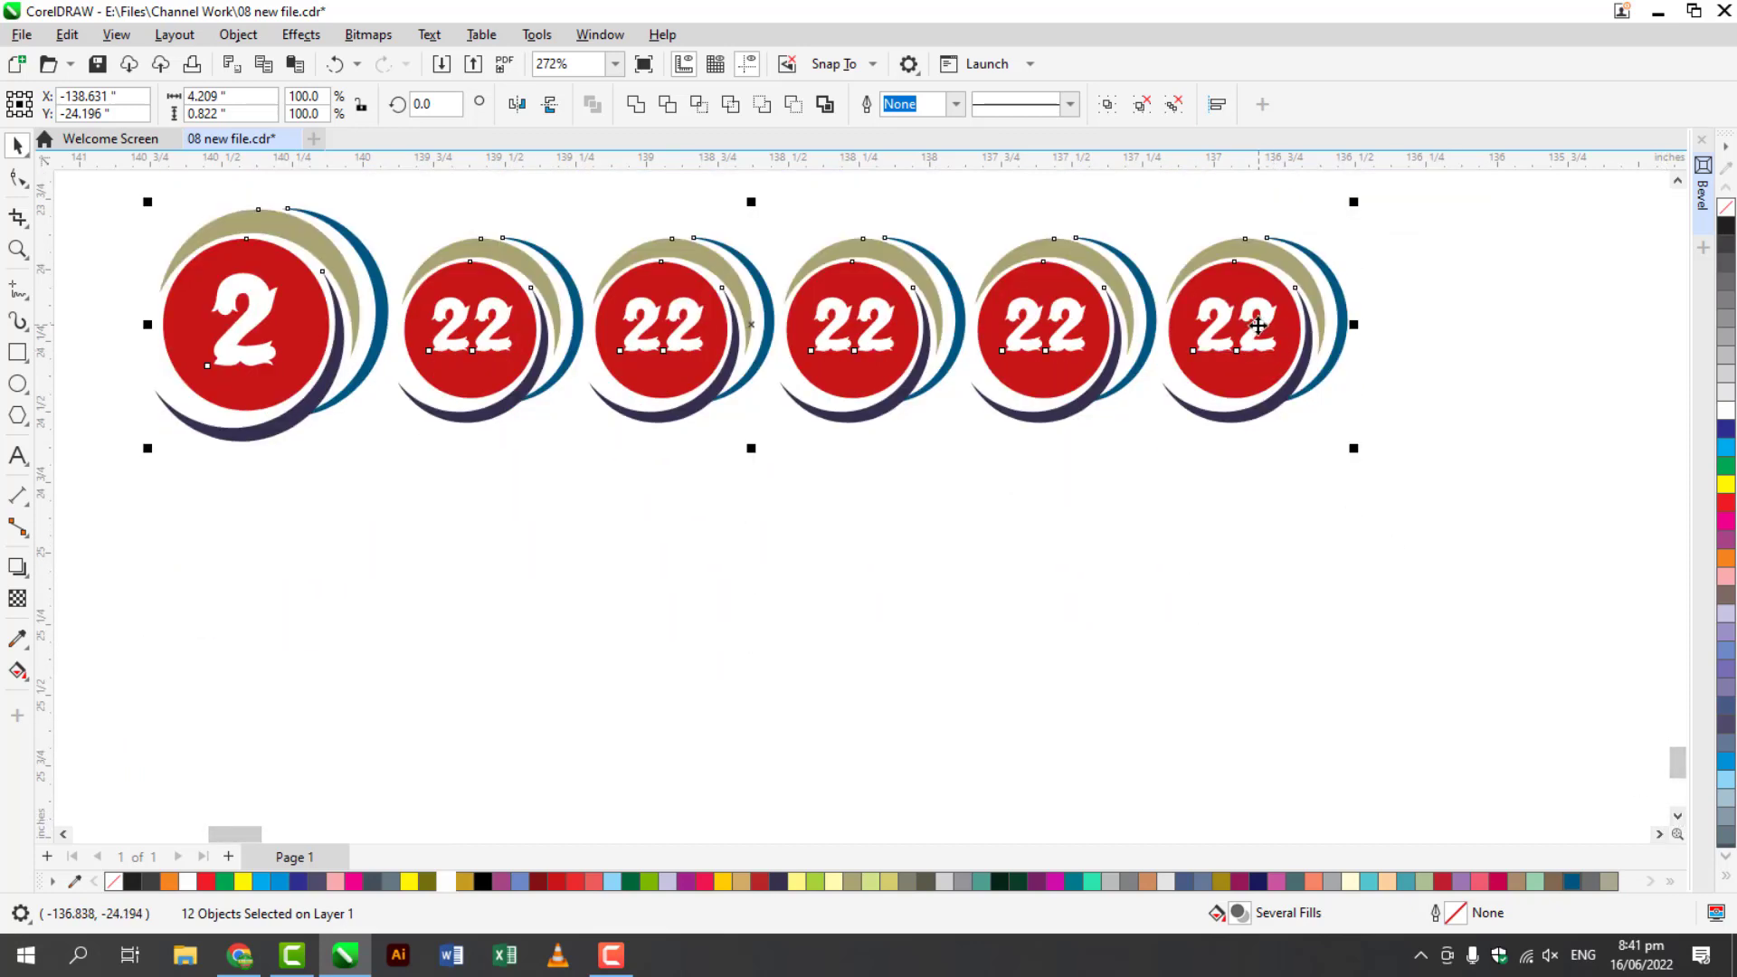
left_click_drag(1258, 326, 1265, 574)
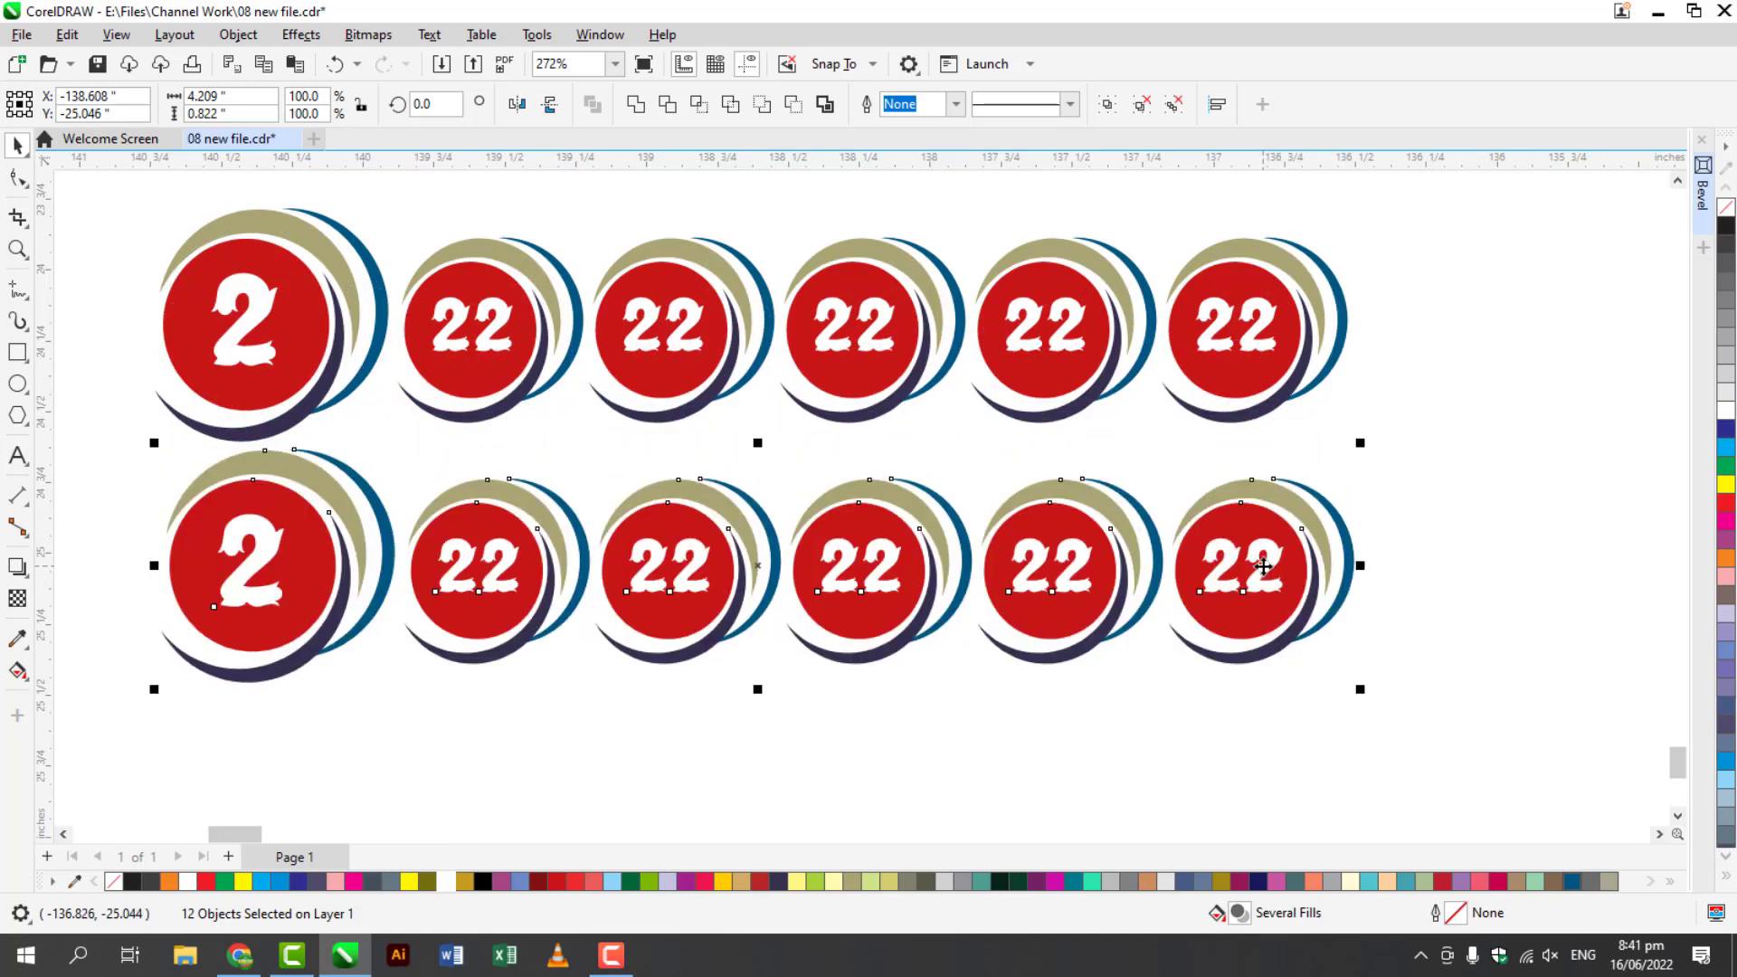
key("ctrl+r")
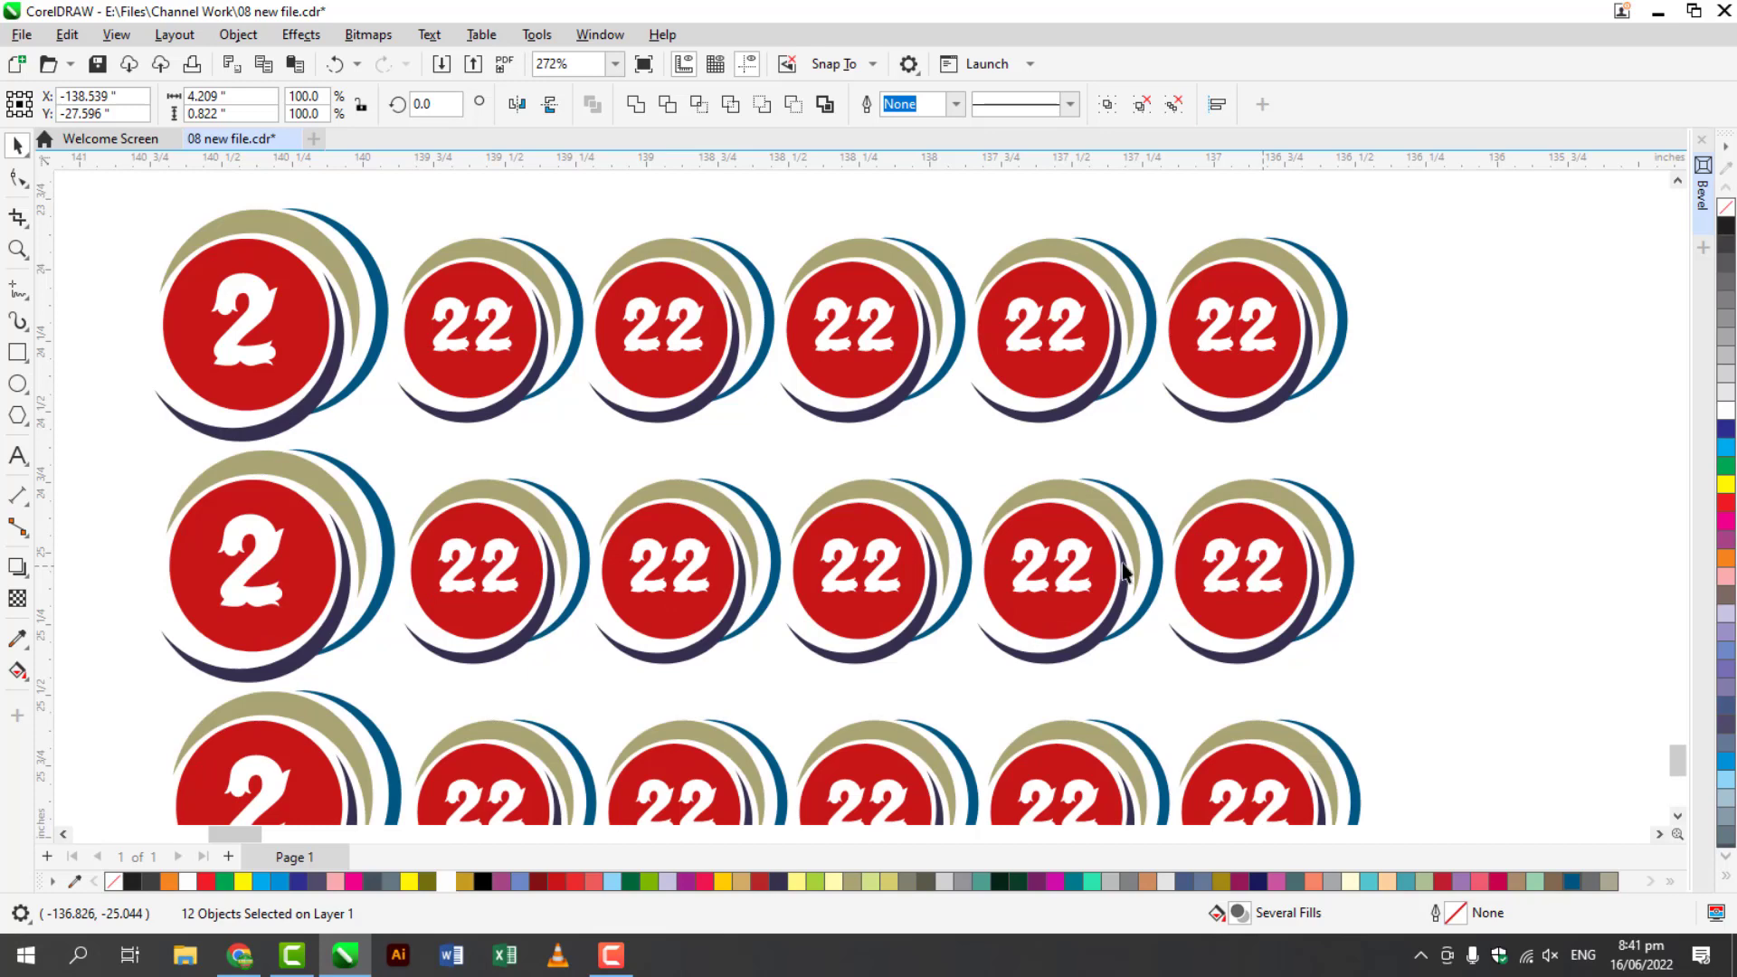
- Change the text in the third badge of the first row to "23"
scroll(393, 282, "up", 5)
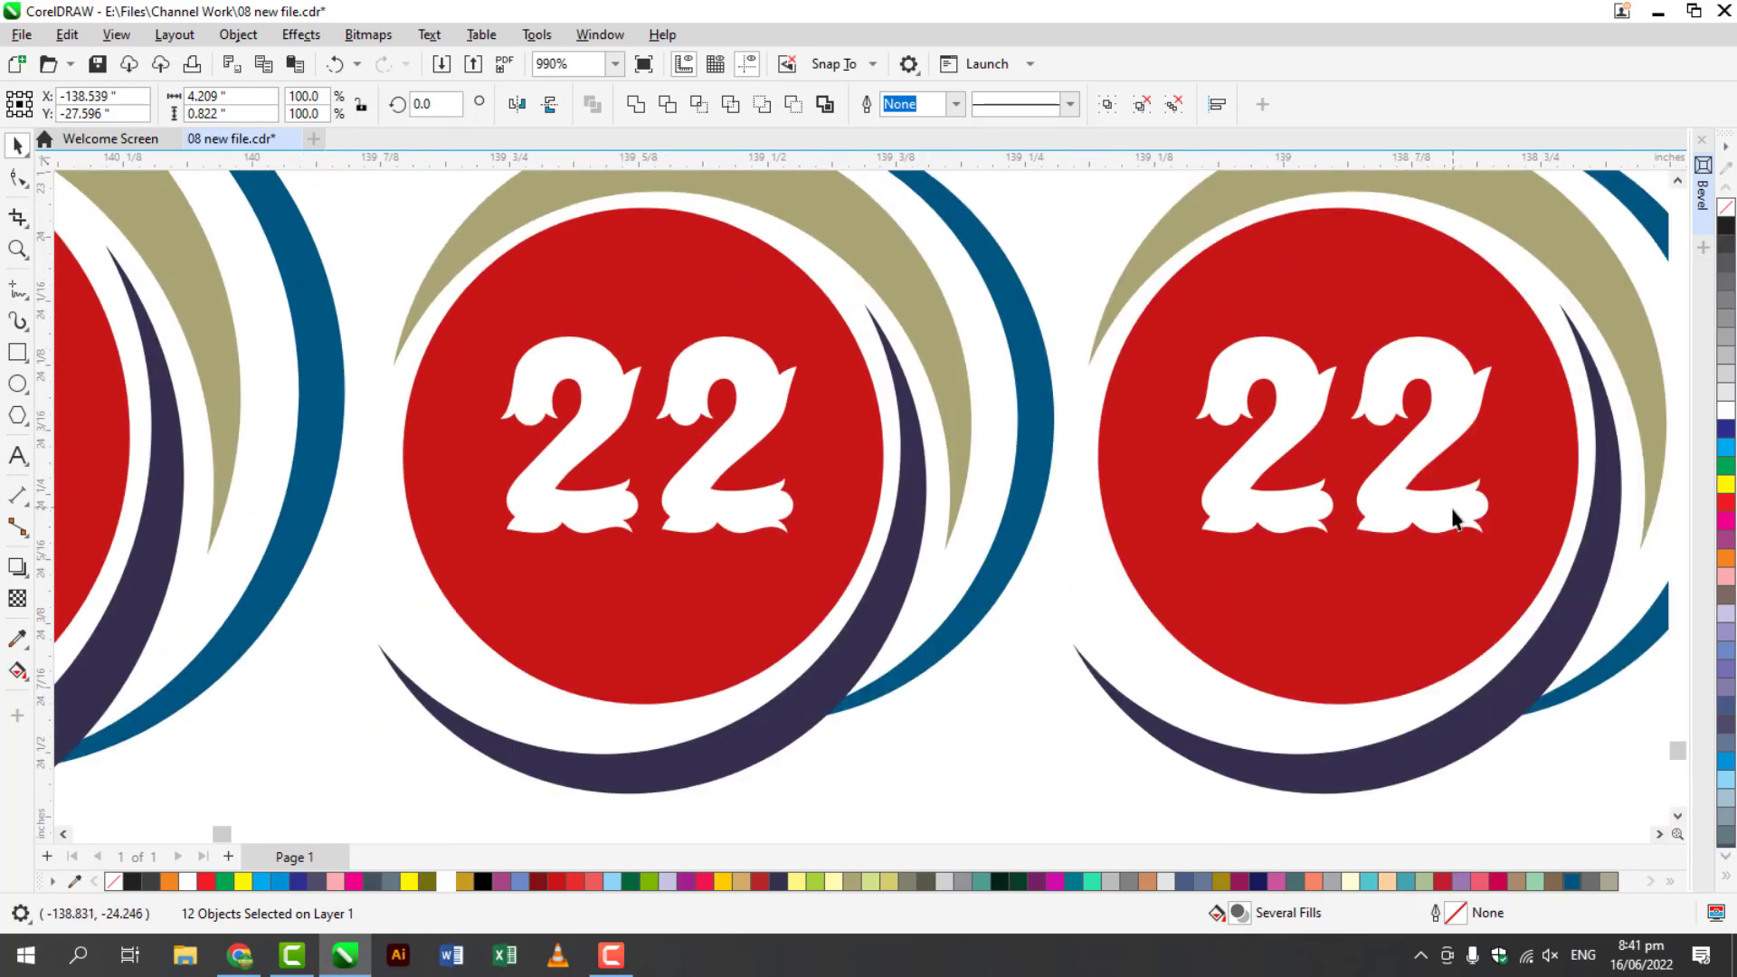
double_click(1451, 513)
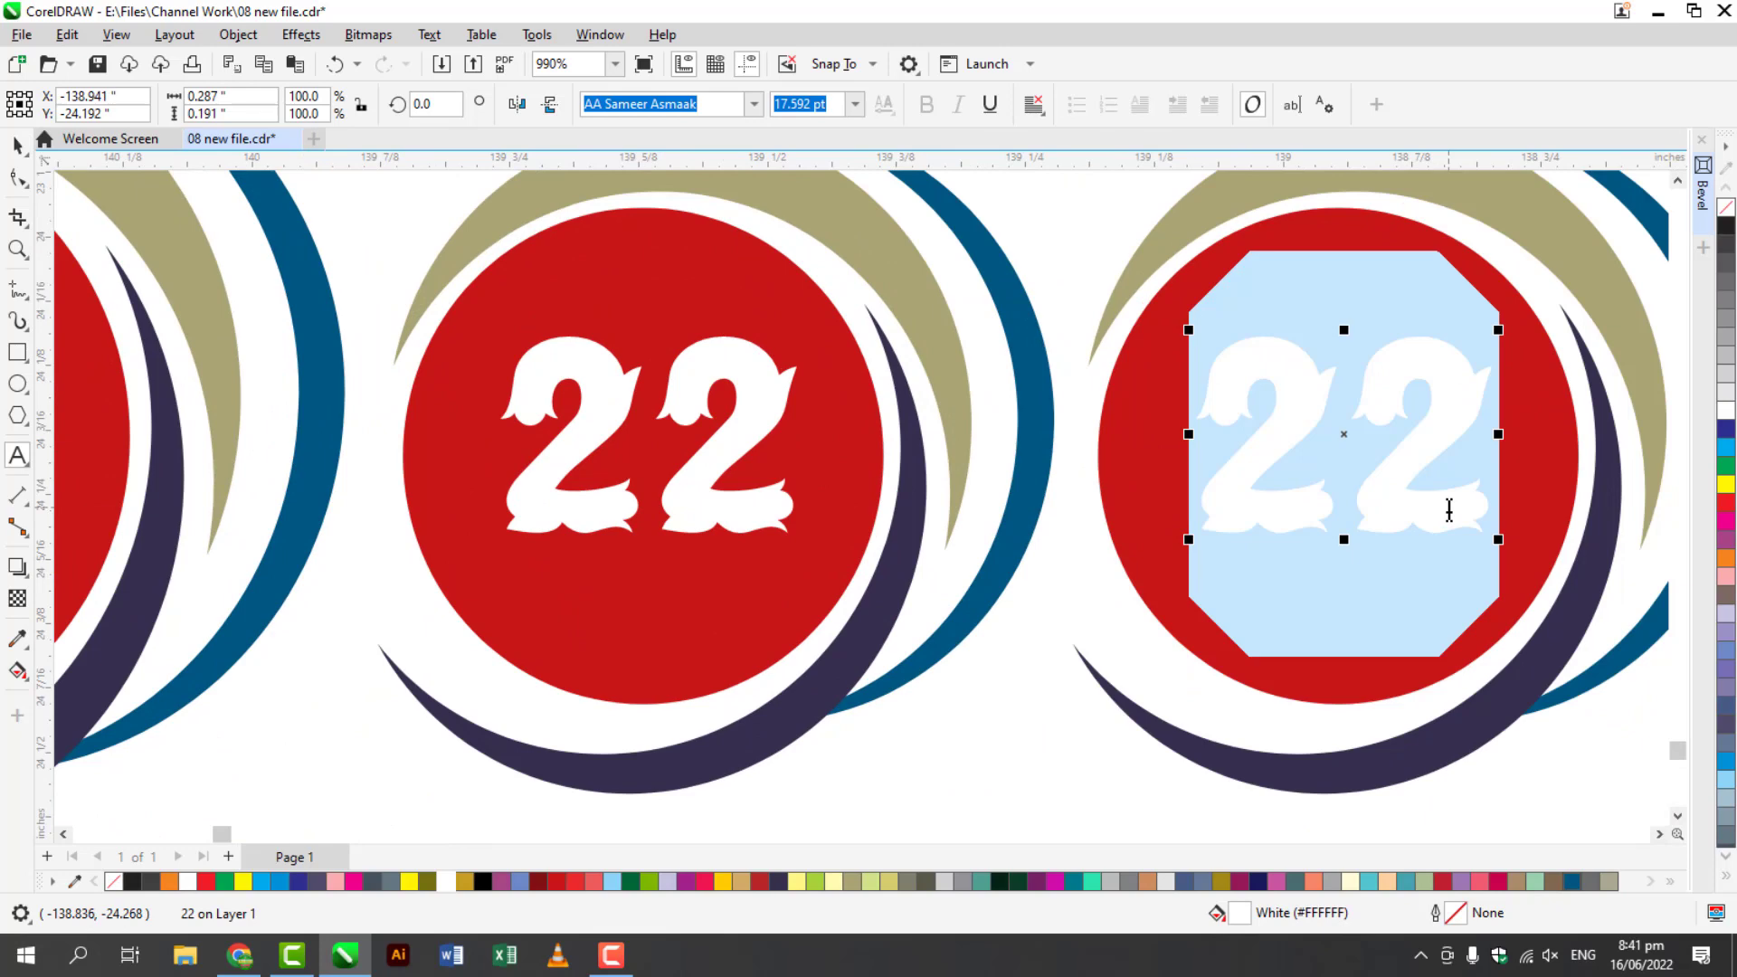
key("BackSpace")
type("3")
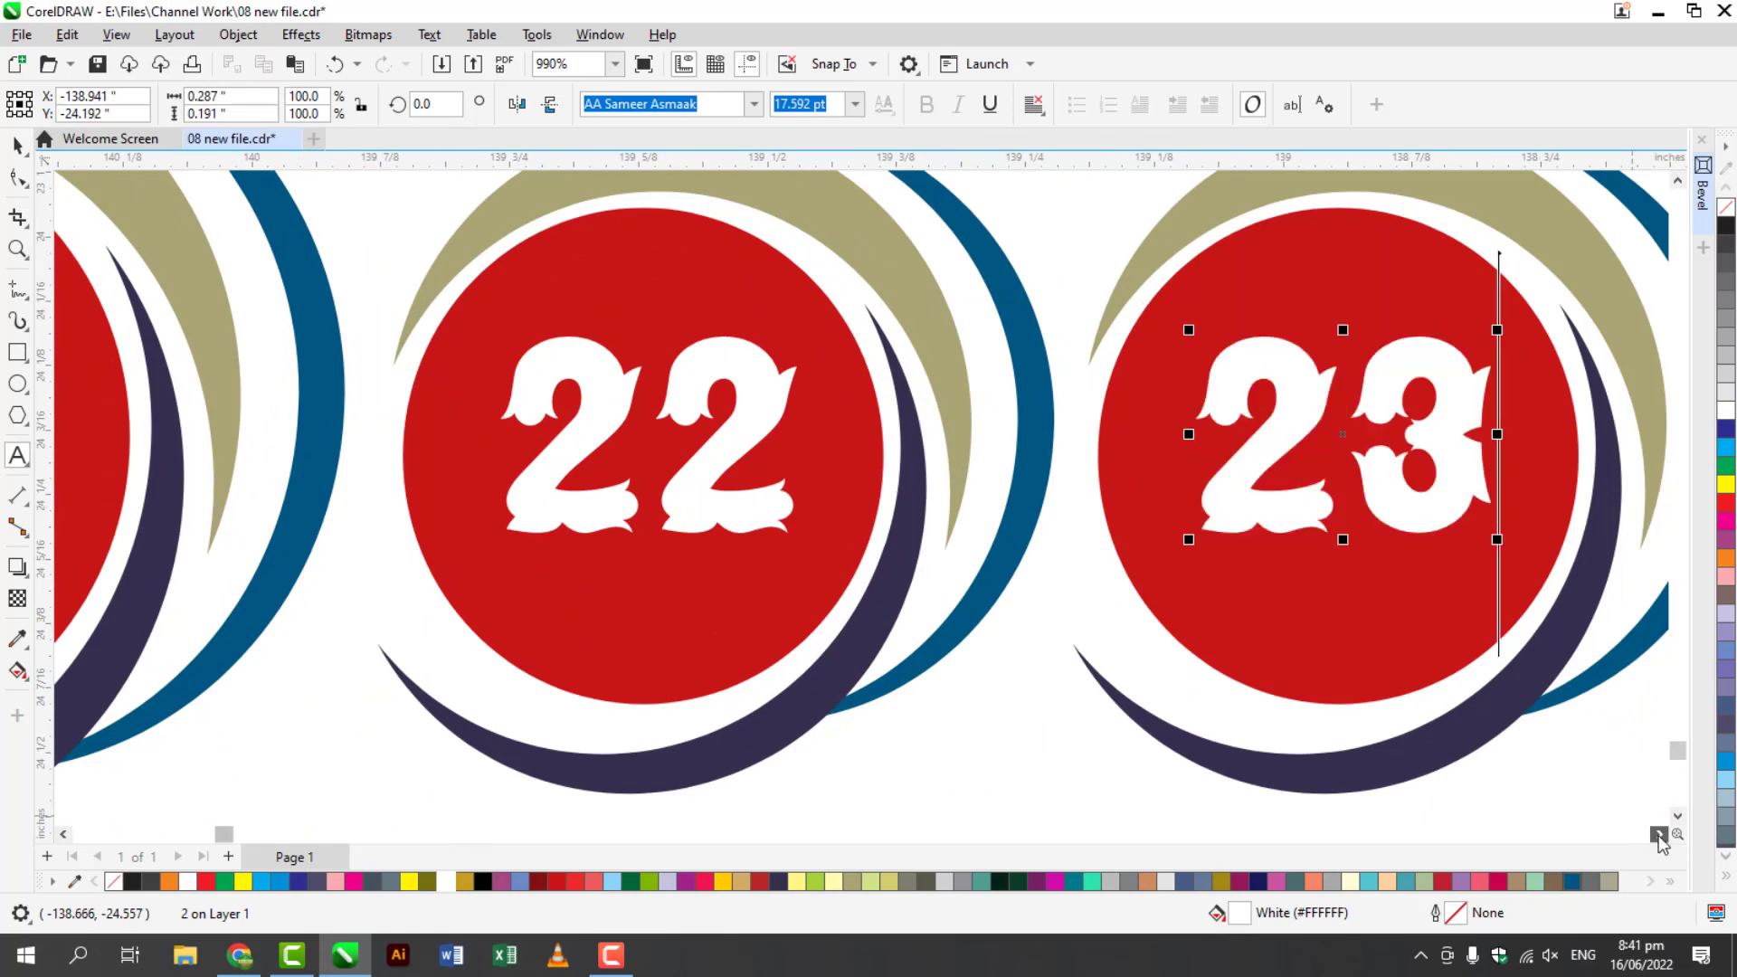
- Change the text in the fourth badge of the first row to "24" and save the document
left_click(1659, 833)
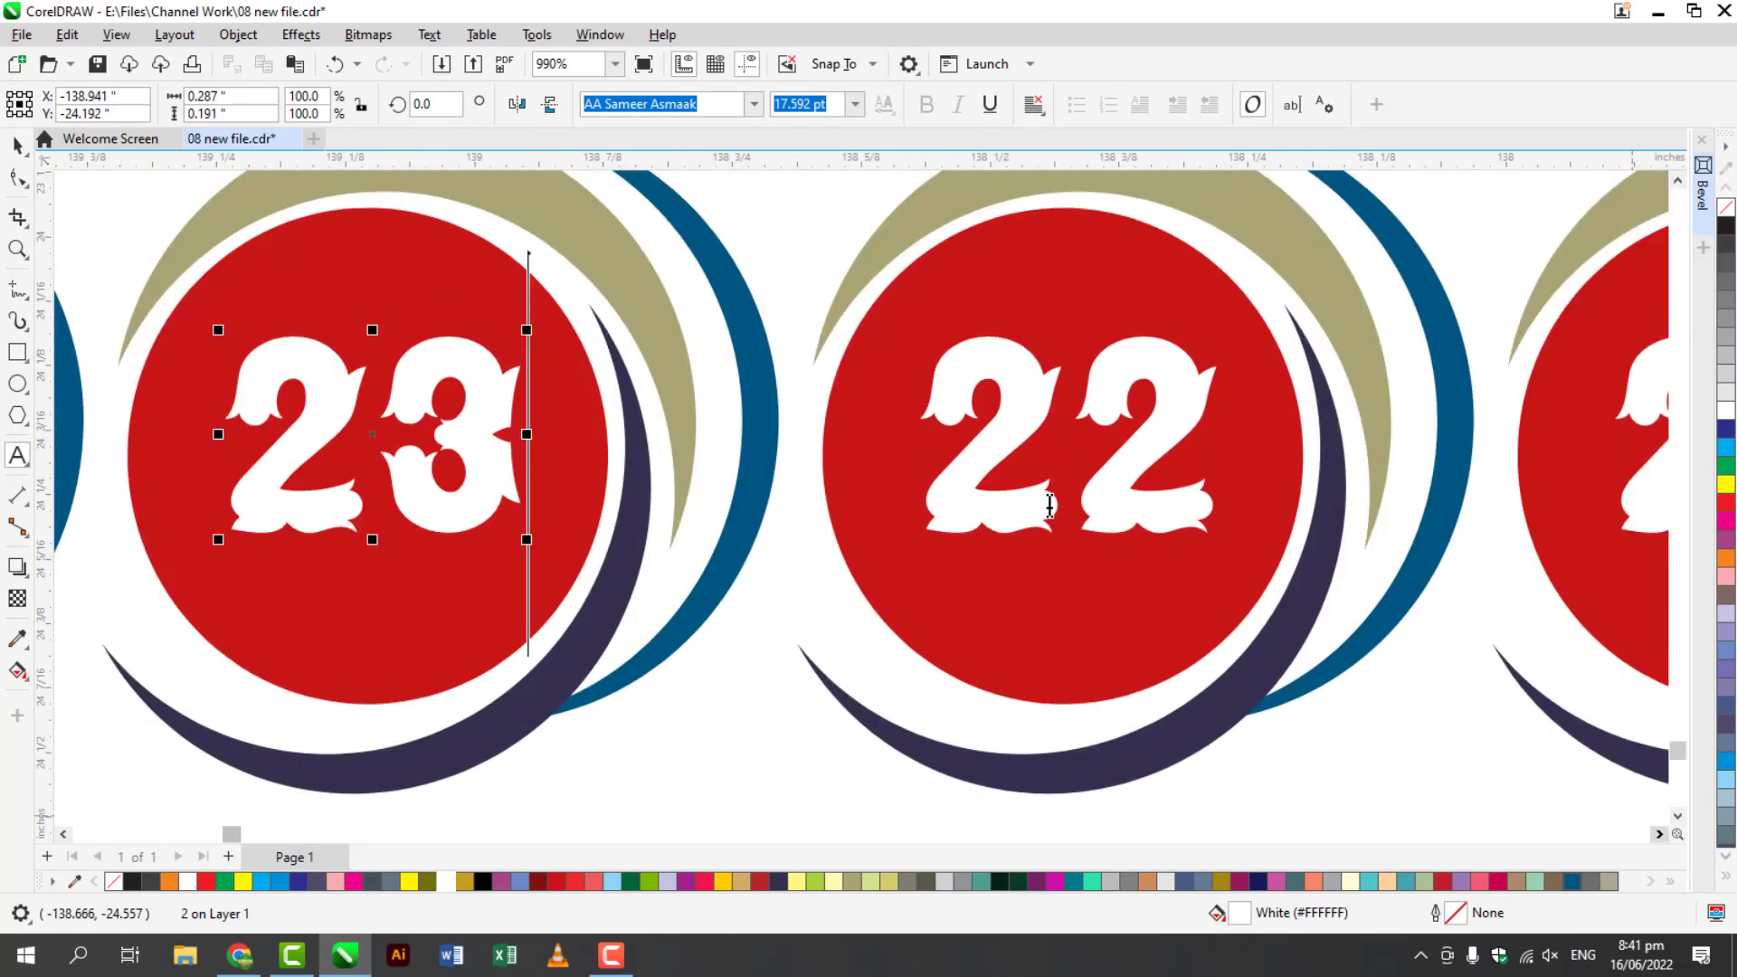
left_click(1050, 504)
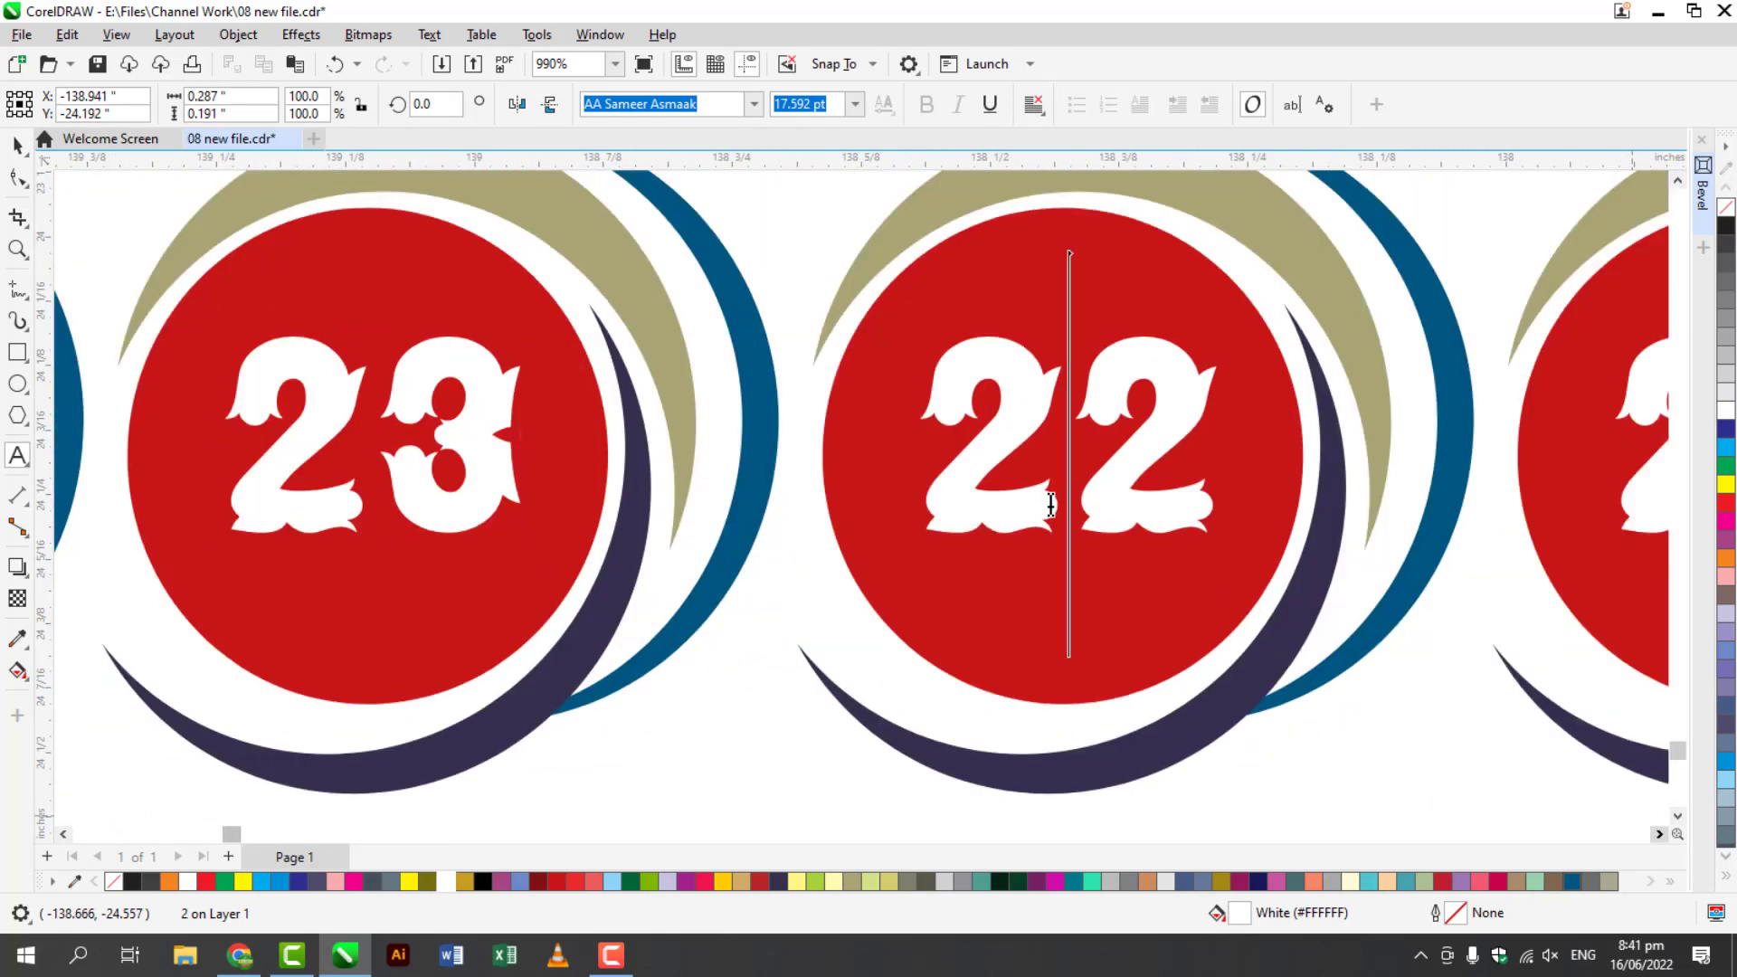
key("ctrl+a")
type("24")
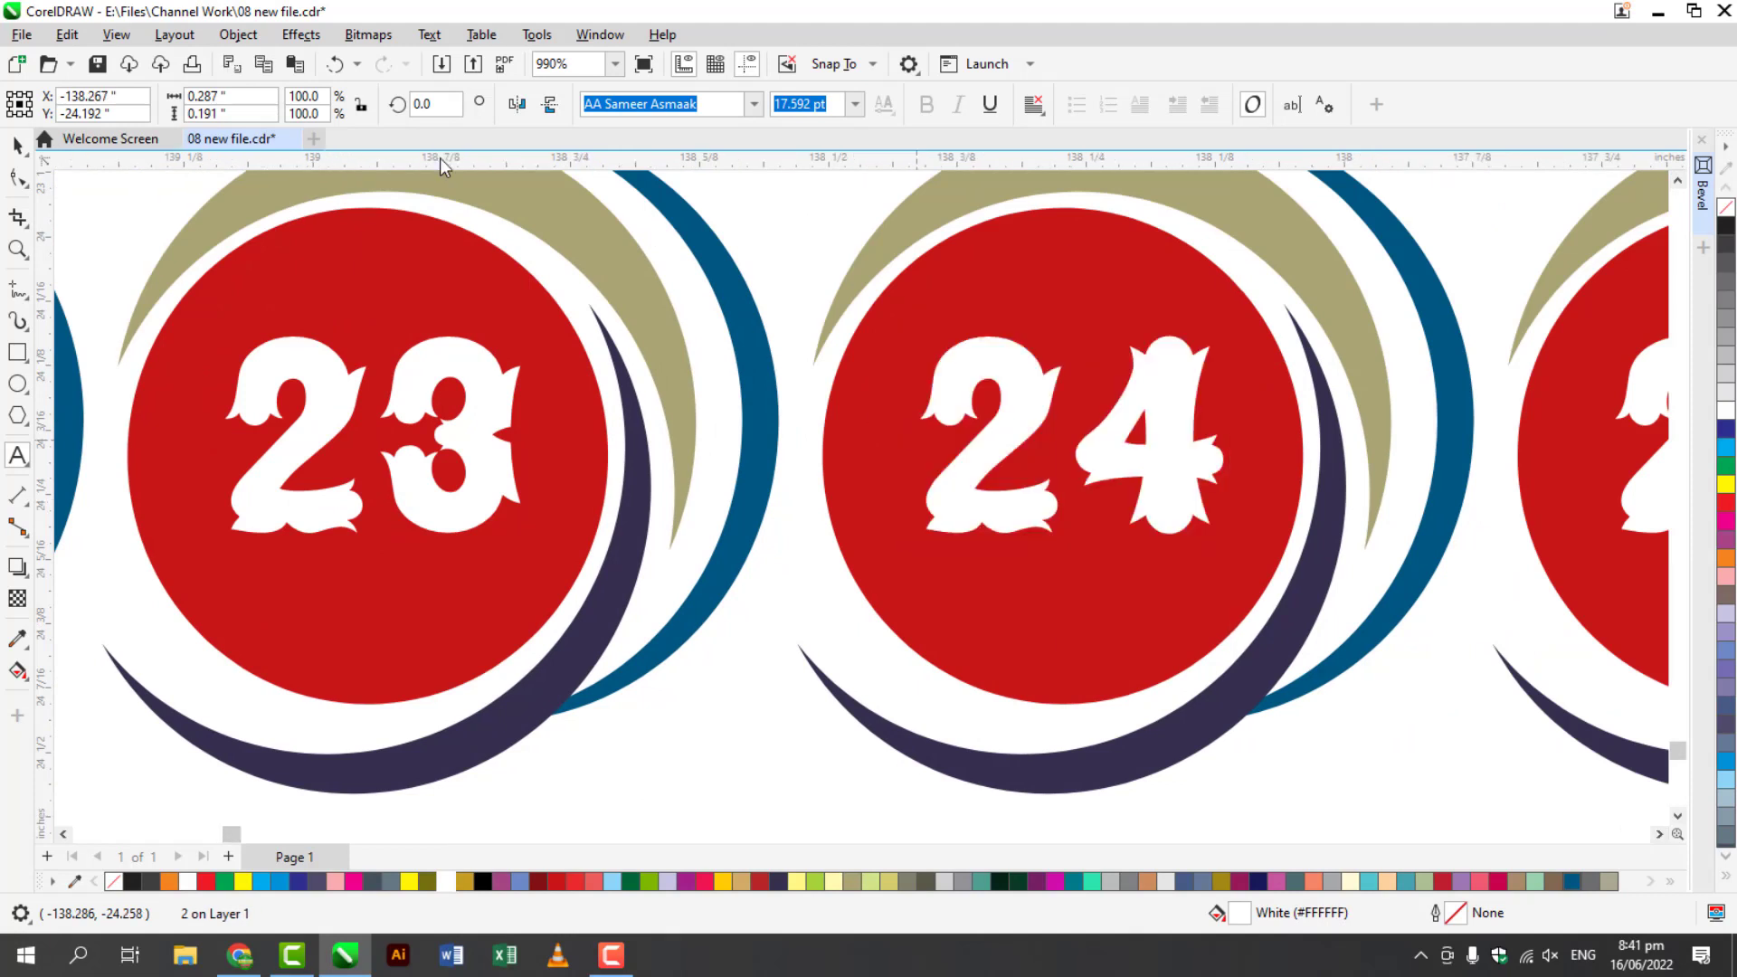
left_click(98, 63)
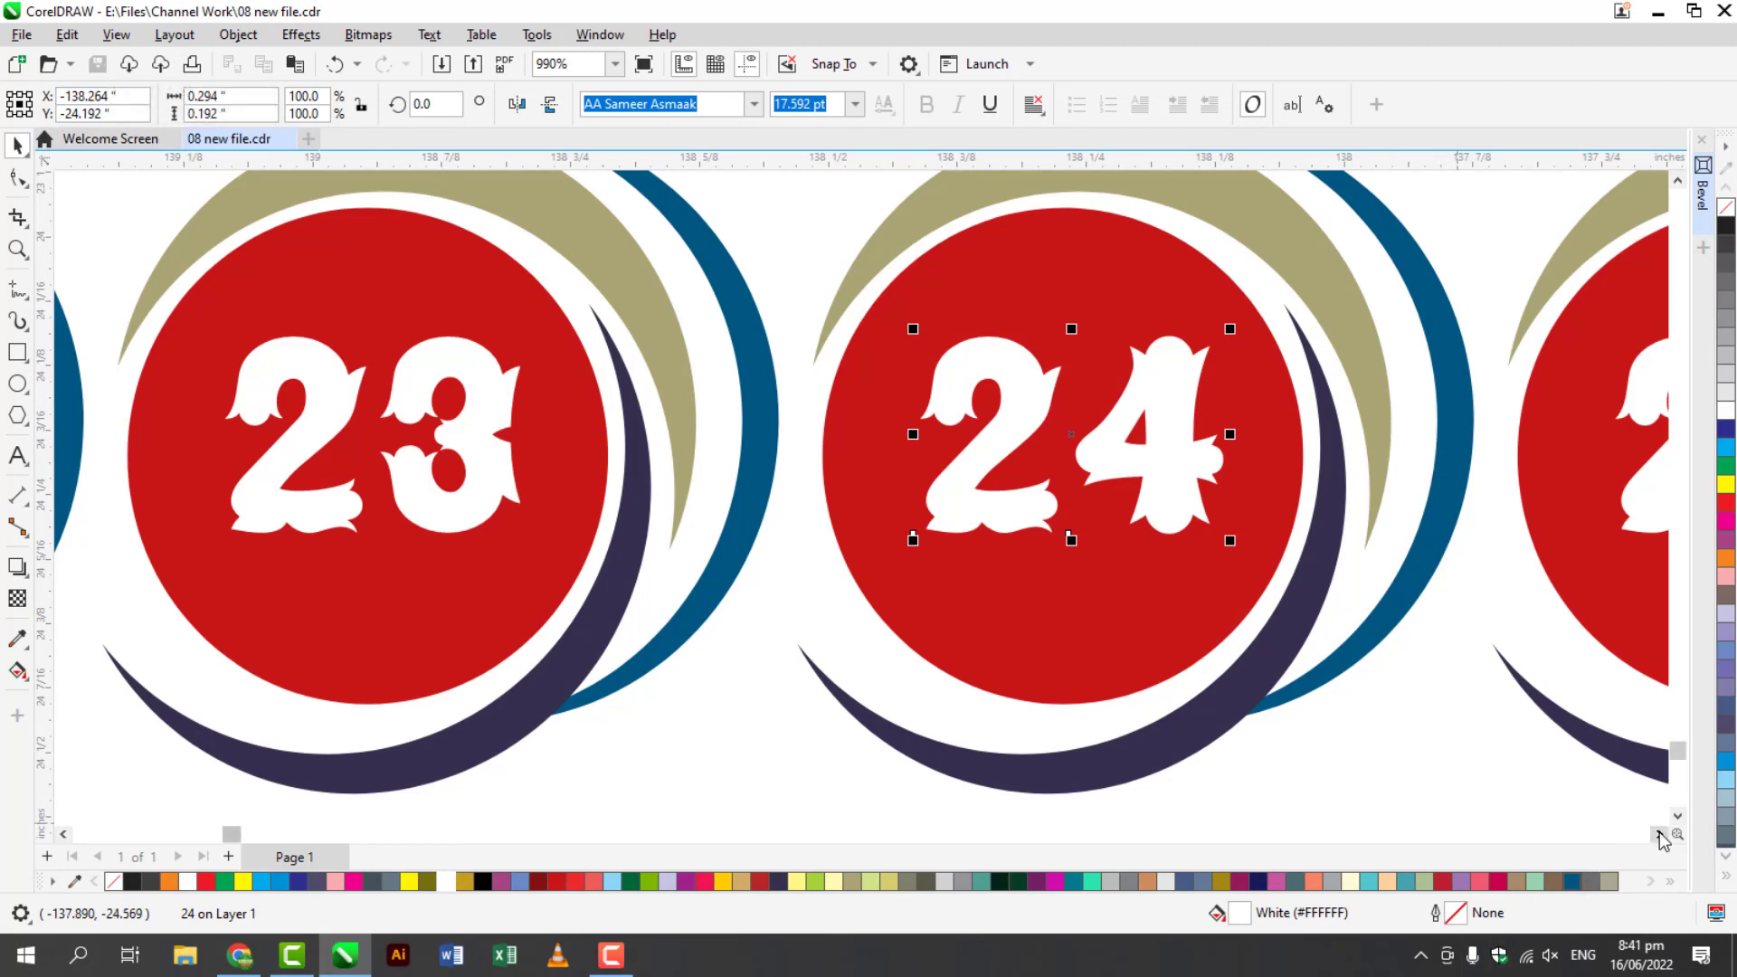
- Replace the numbers in the fifth and sixth badges of the first row with "25" and "27"
scroll(1663, 840, "right", 5)
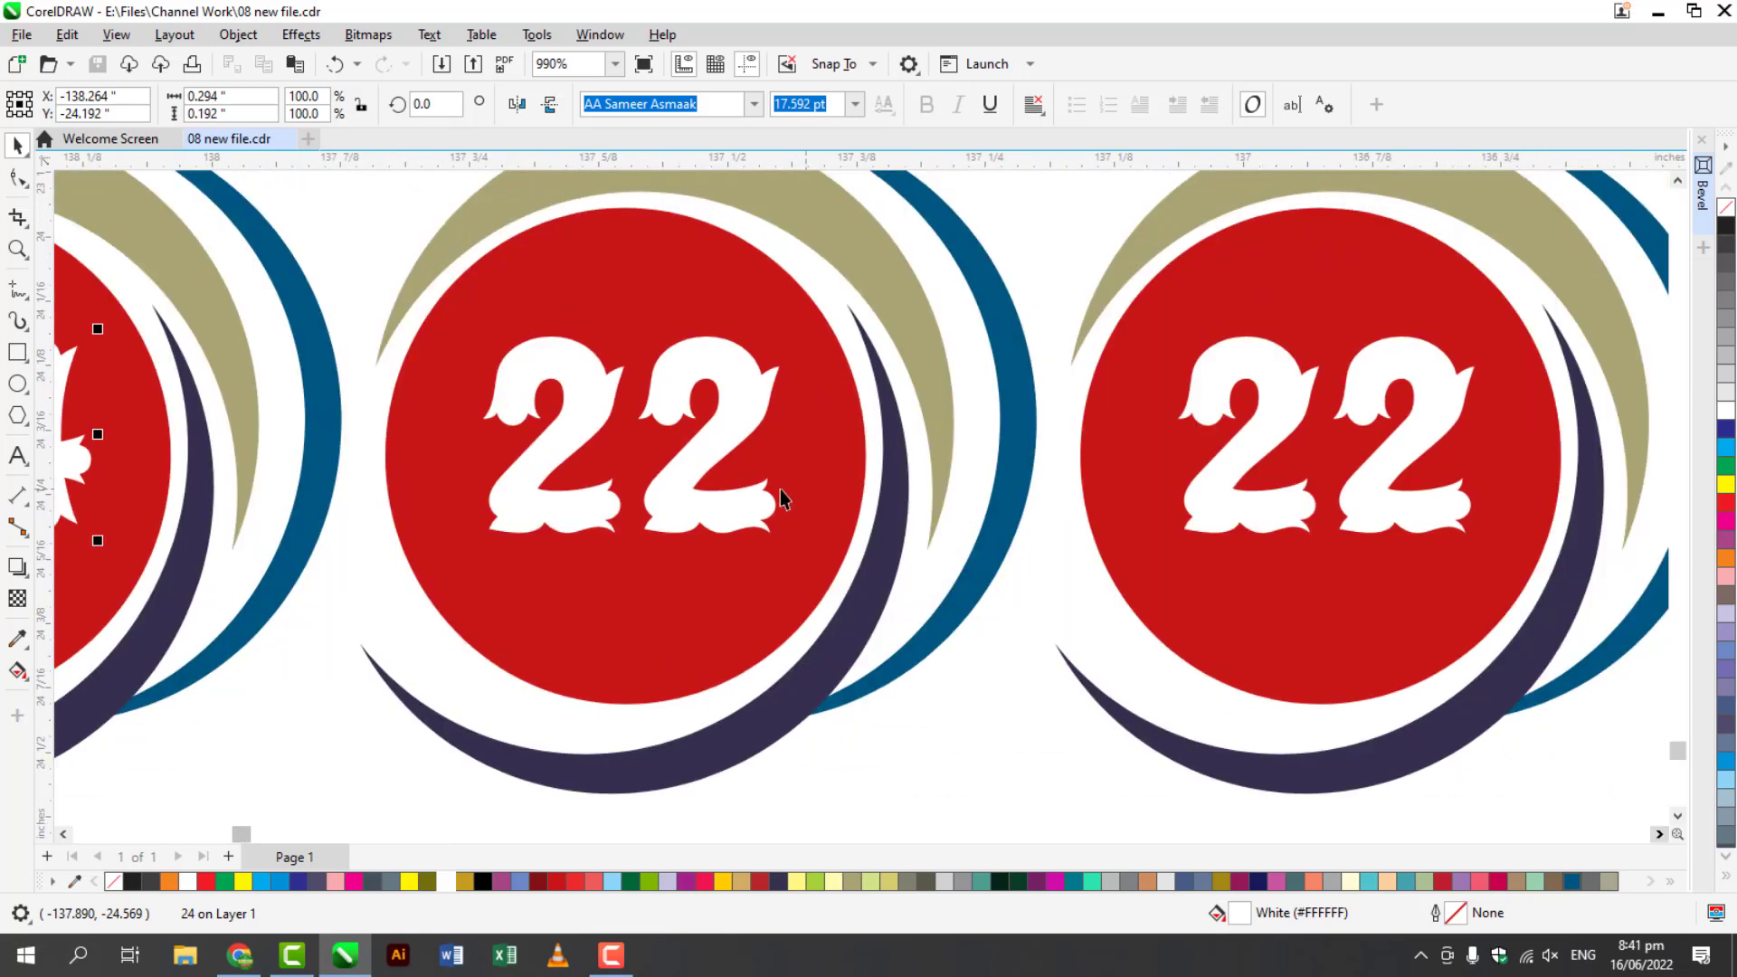
left_click(683, 474)
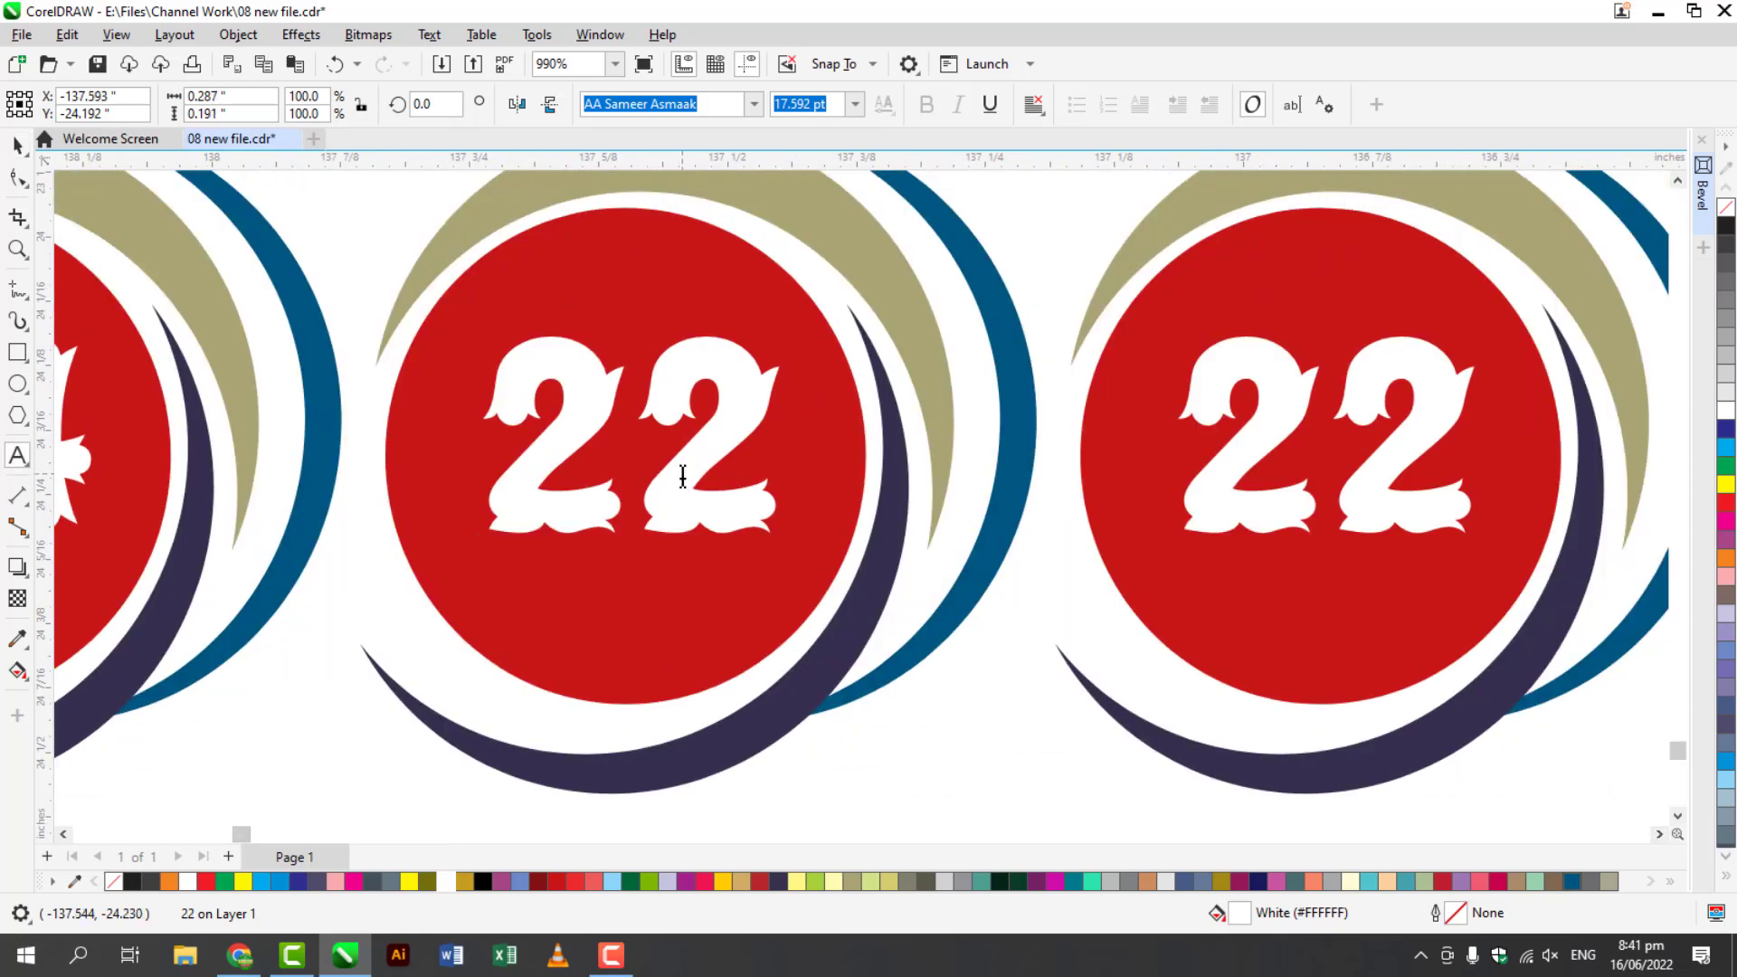
type("25")
key("BackSpace")
key("BackSpace")
key("BackSpace")
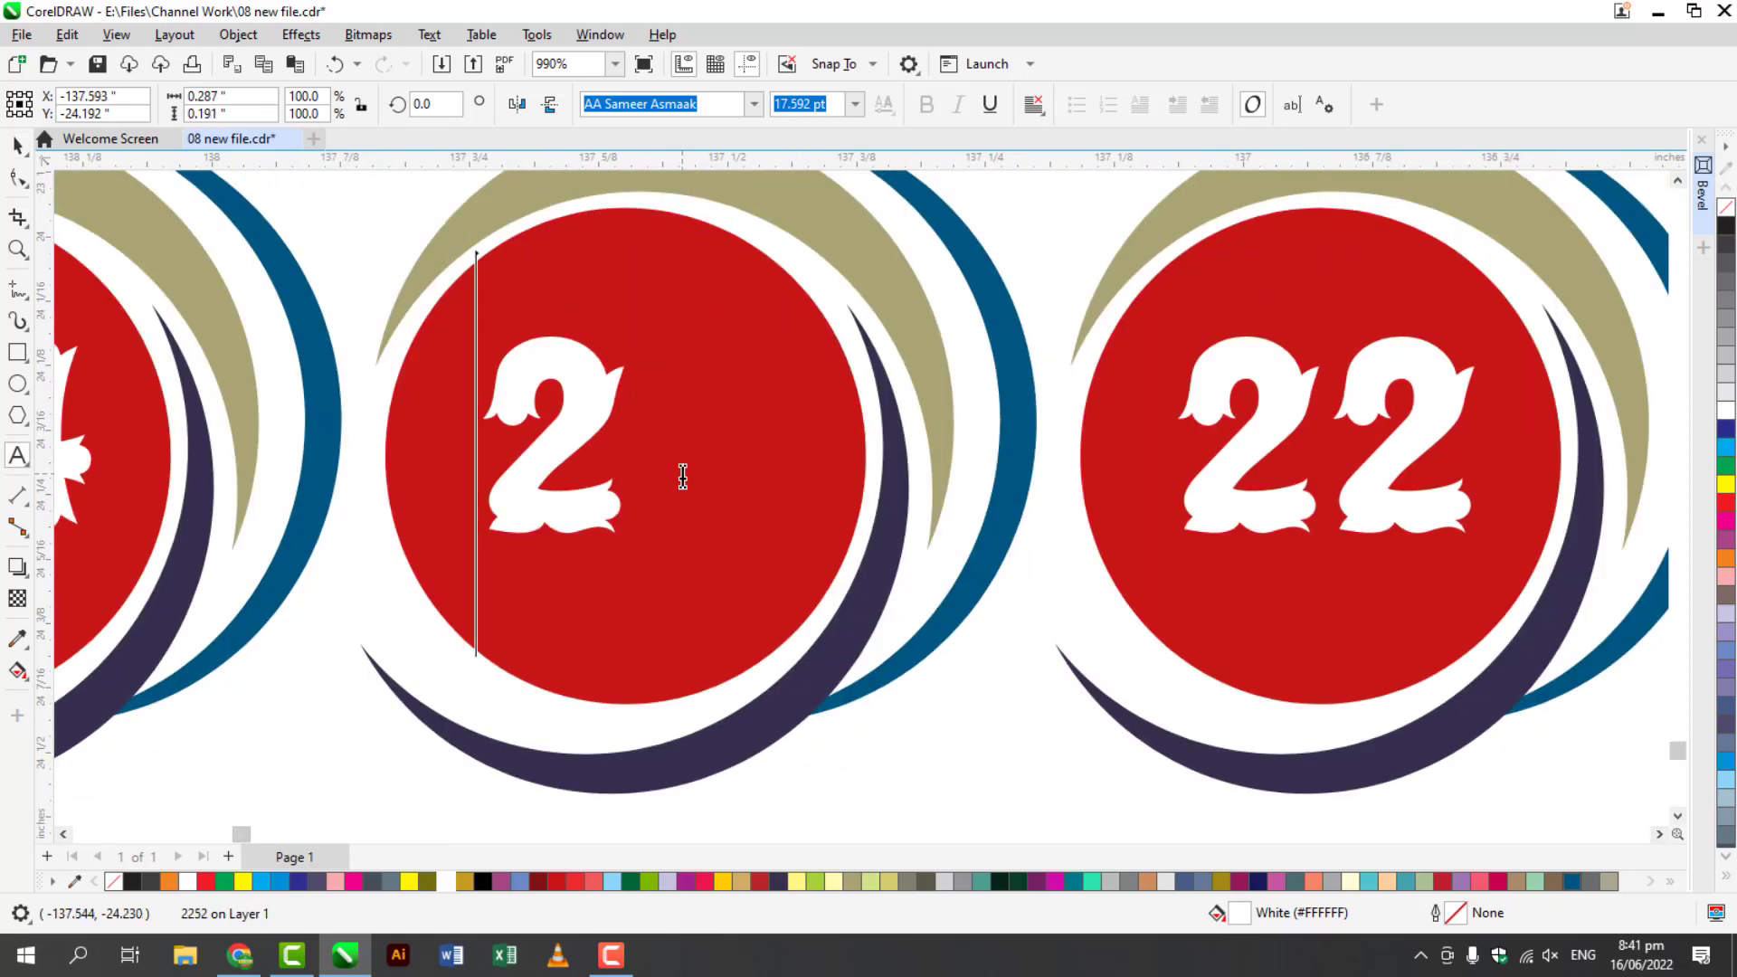
key("Delete")
type("25")
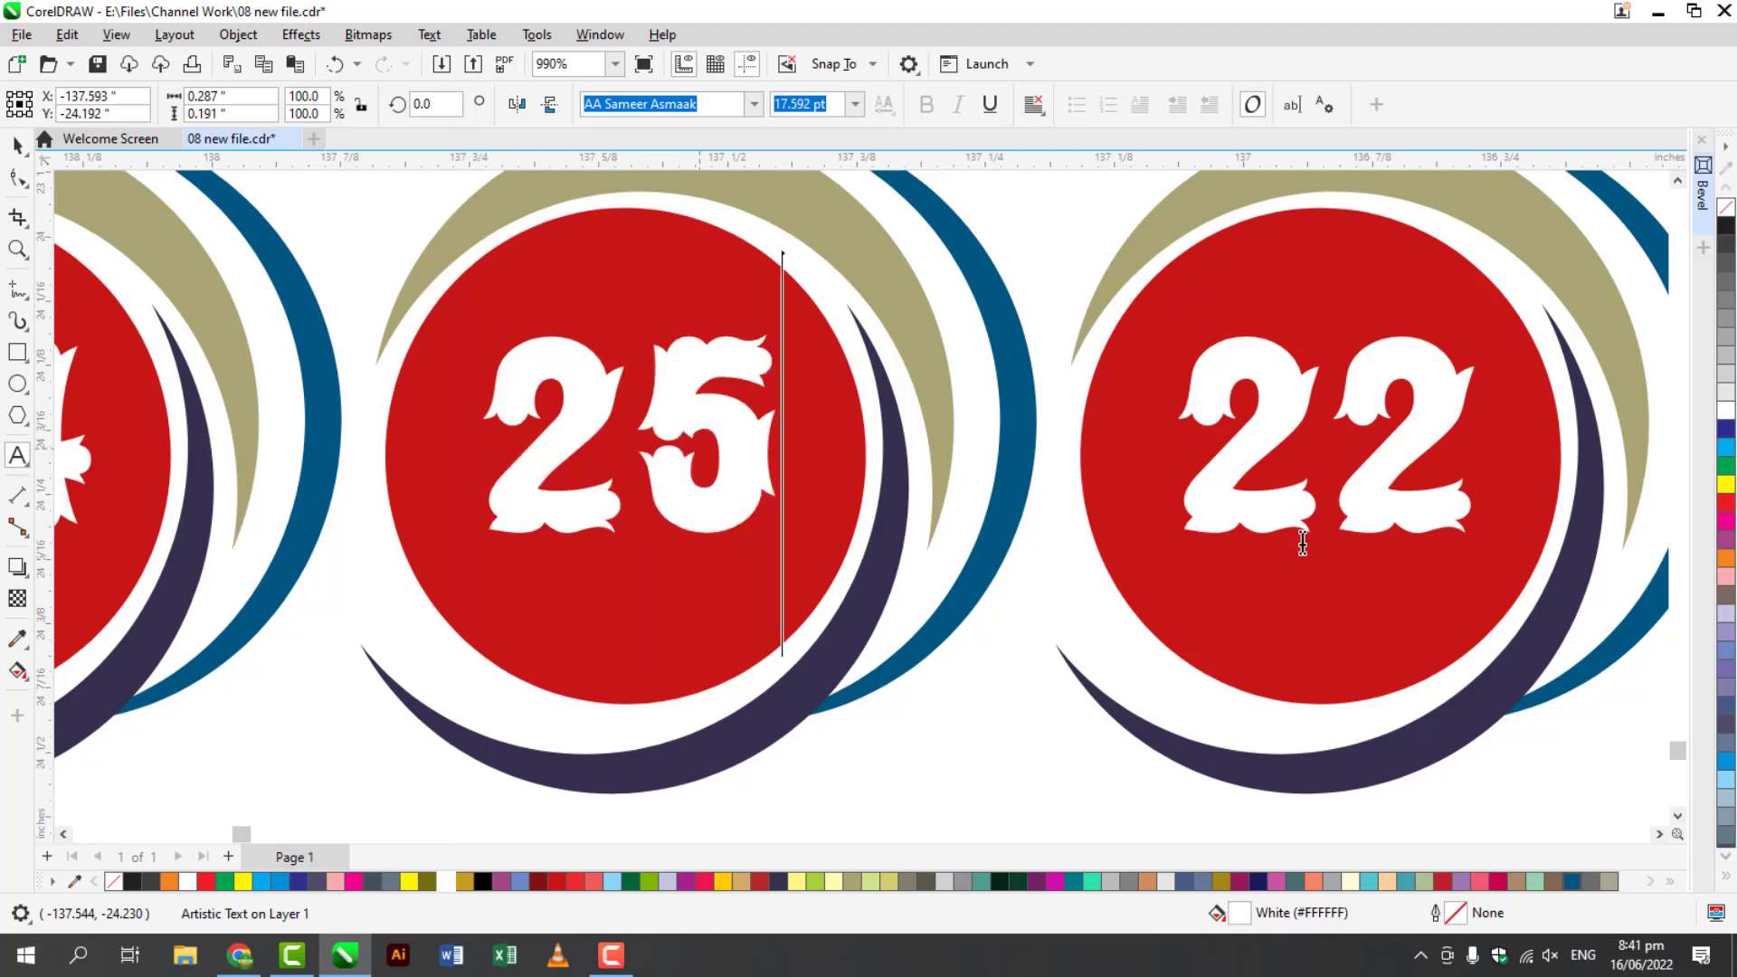
double_click(1323, 485)
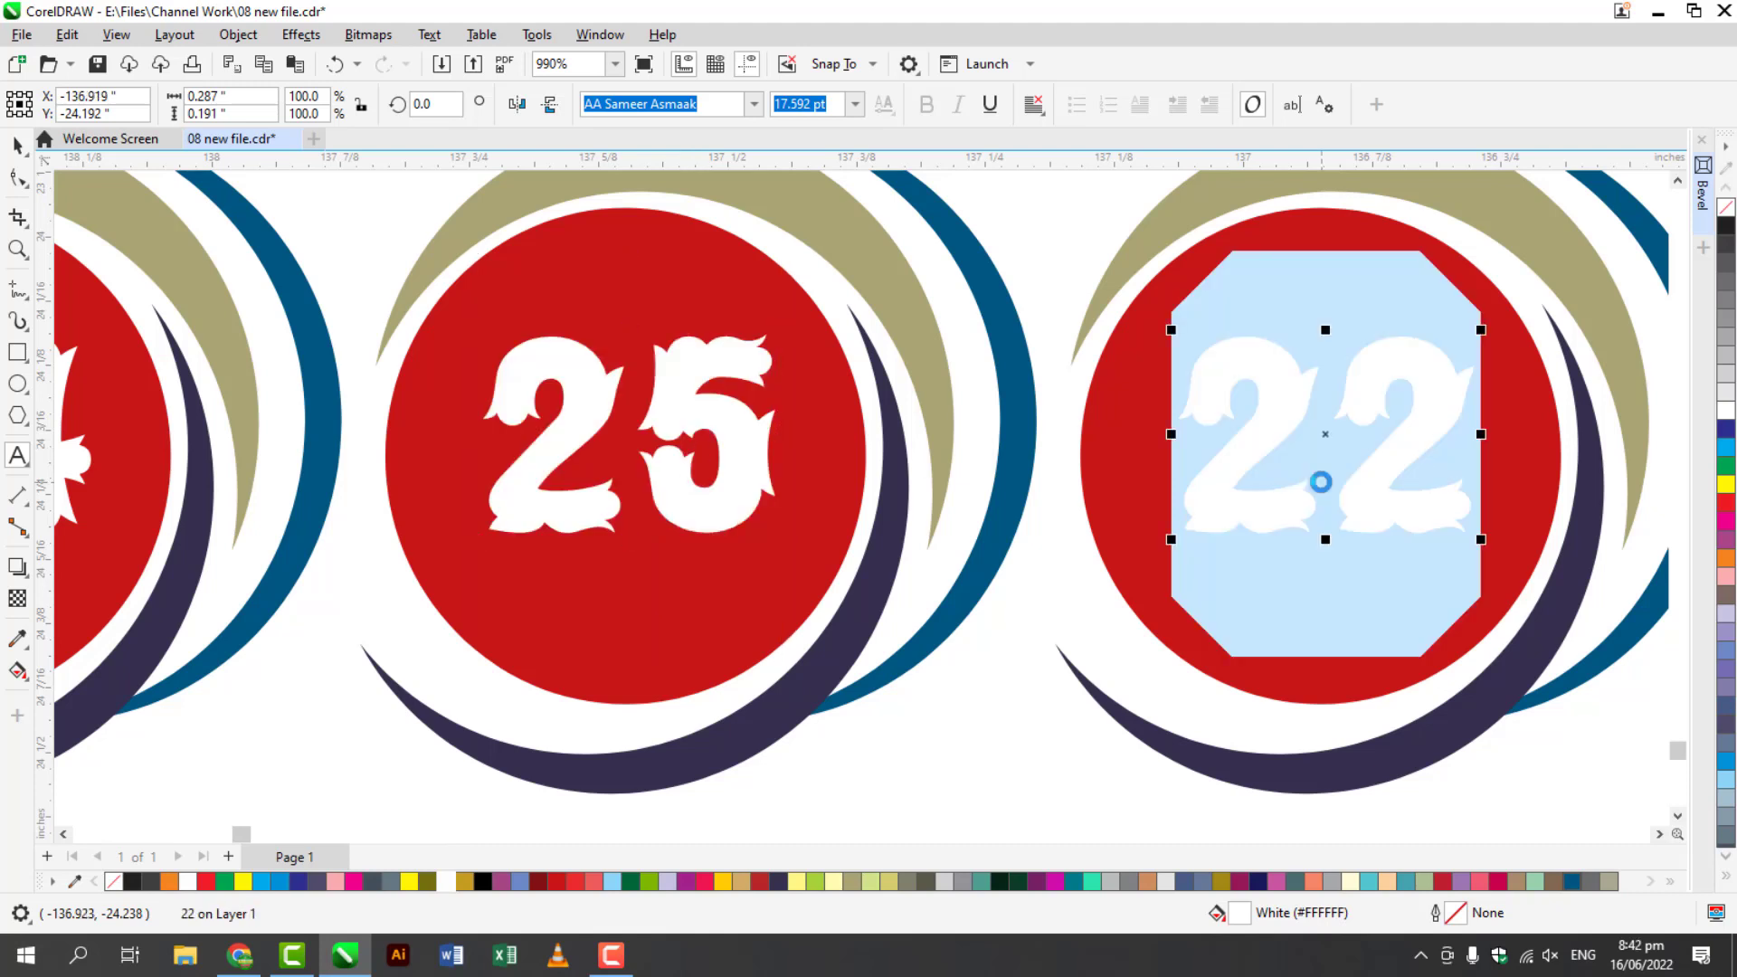
type("27")
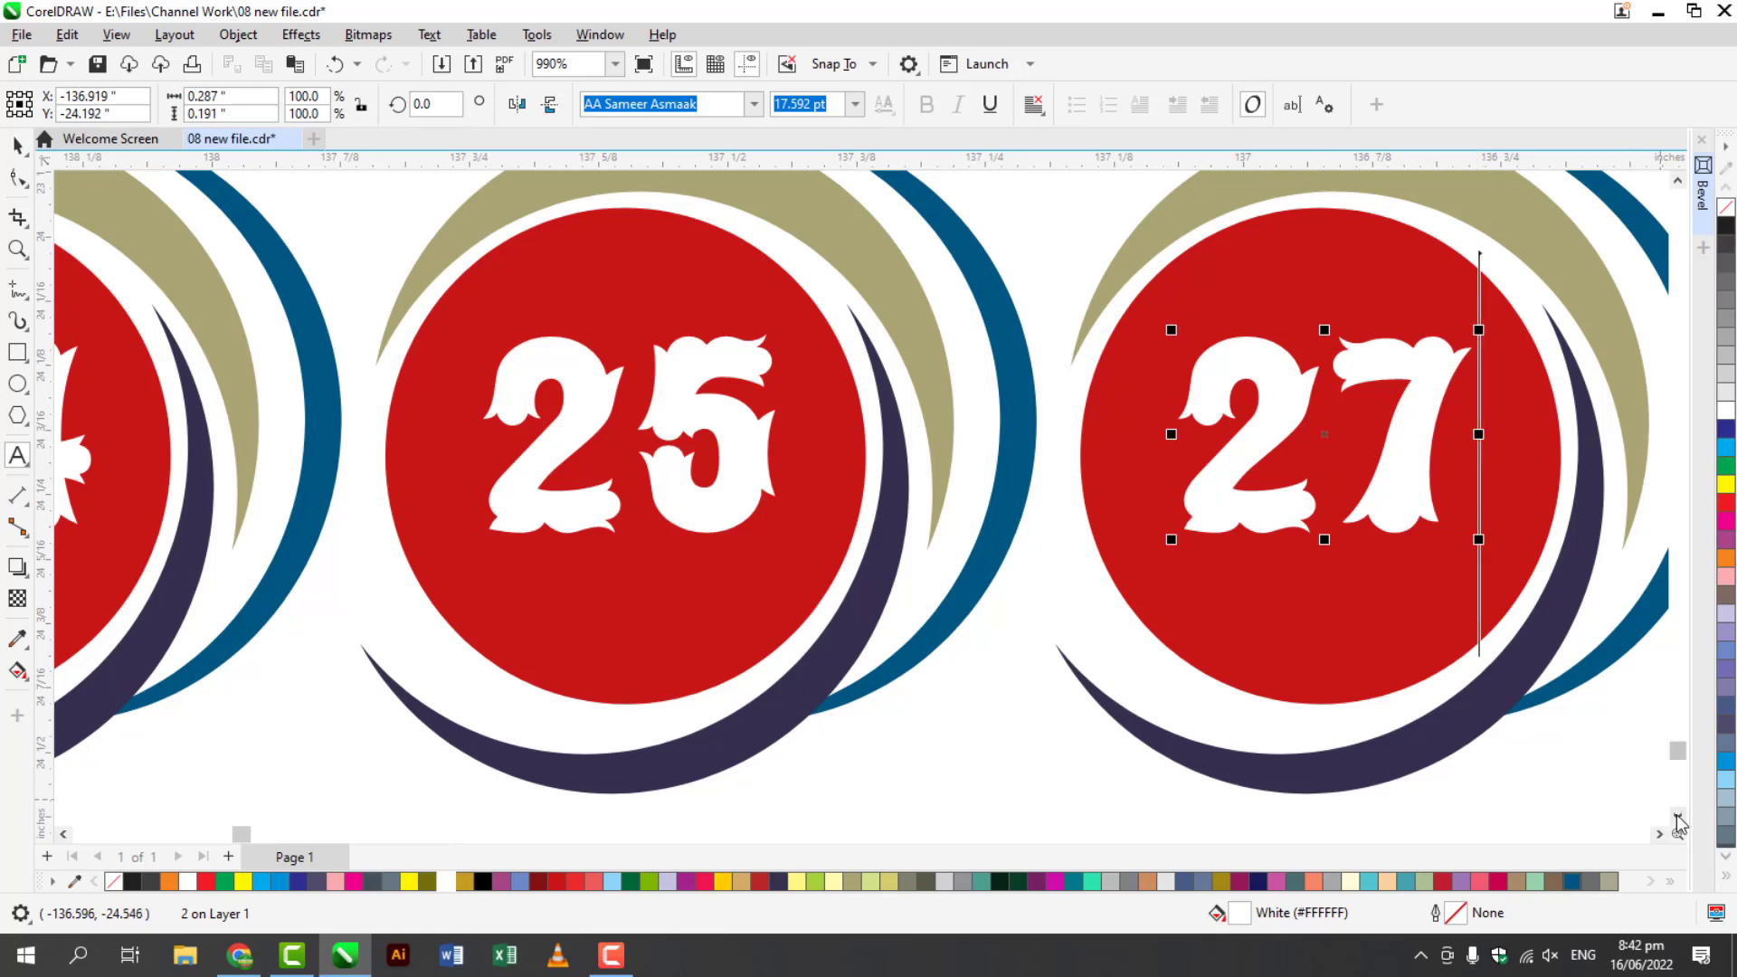
- Fill the number 22 in the second badge of the first row with golden yellow and deselect it
left_click(1677, 814)
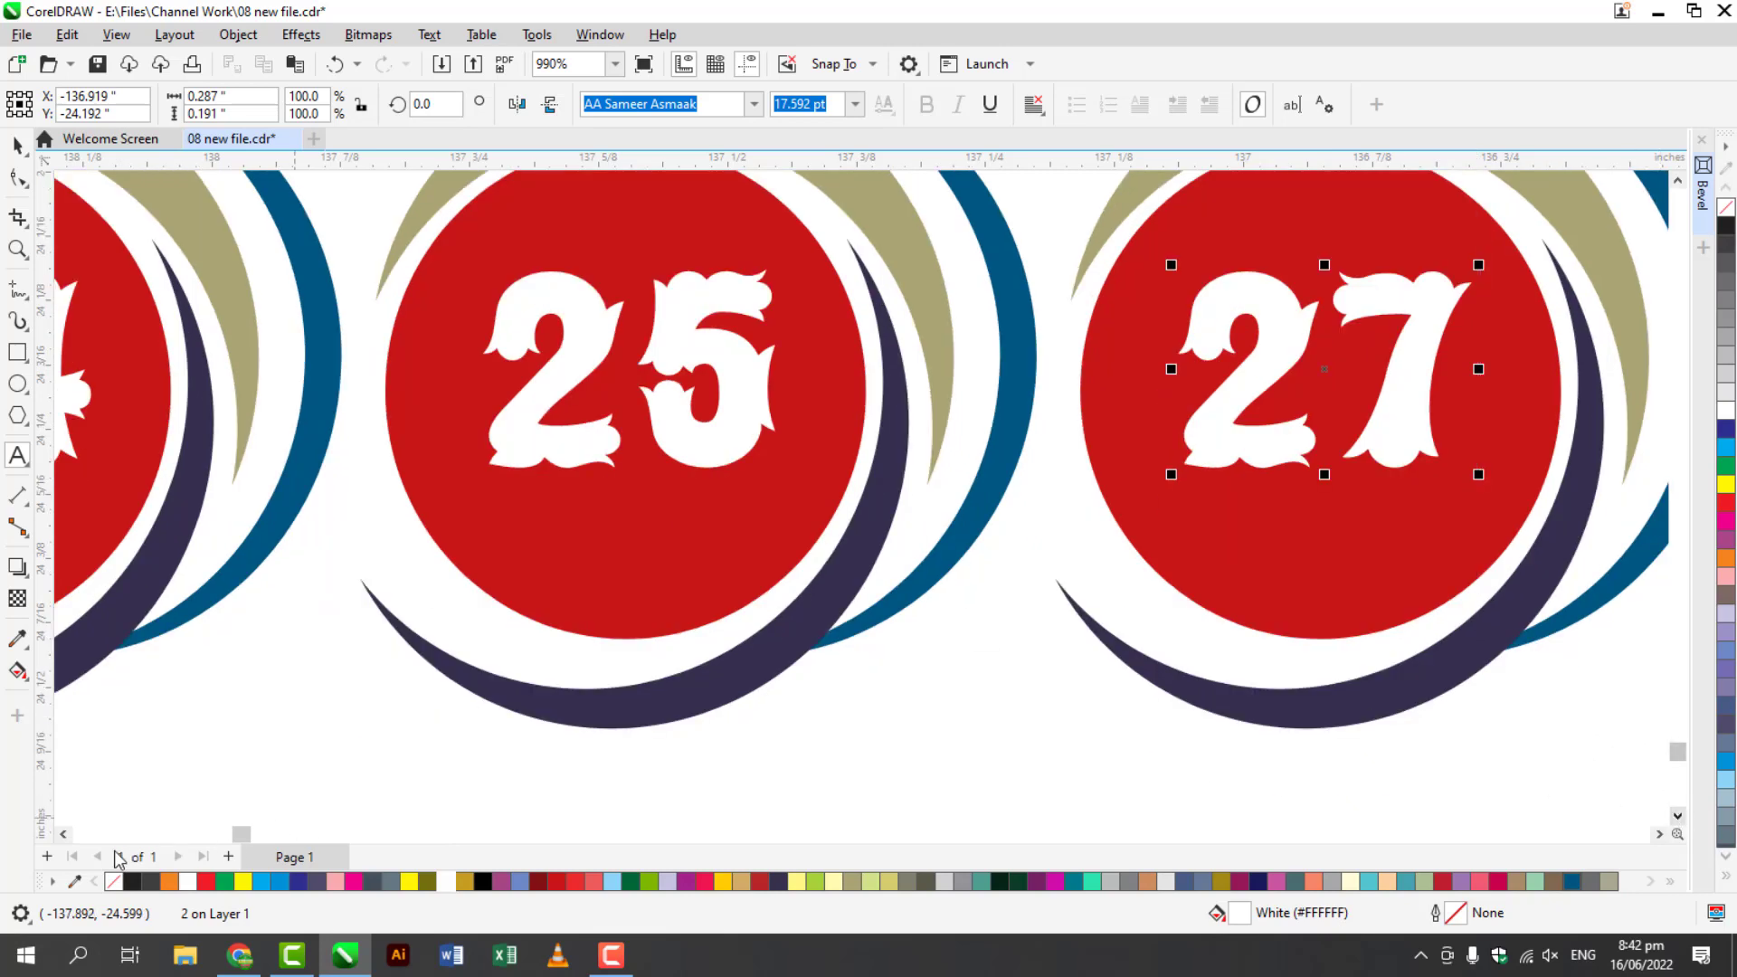
left_click_drag(63, 833, 69, 841)
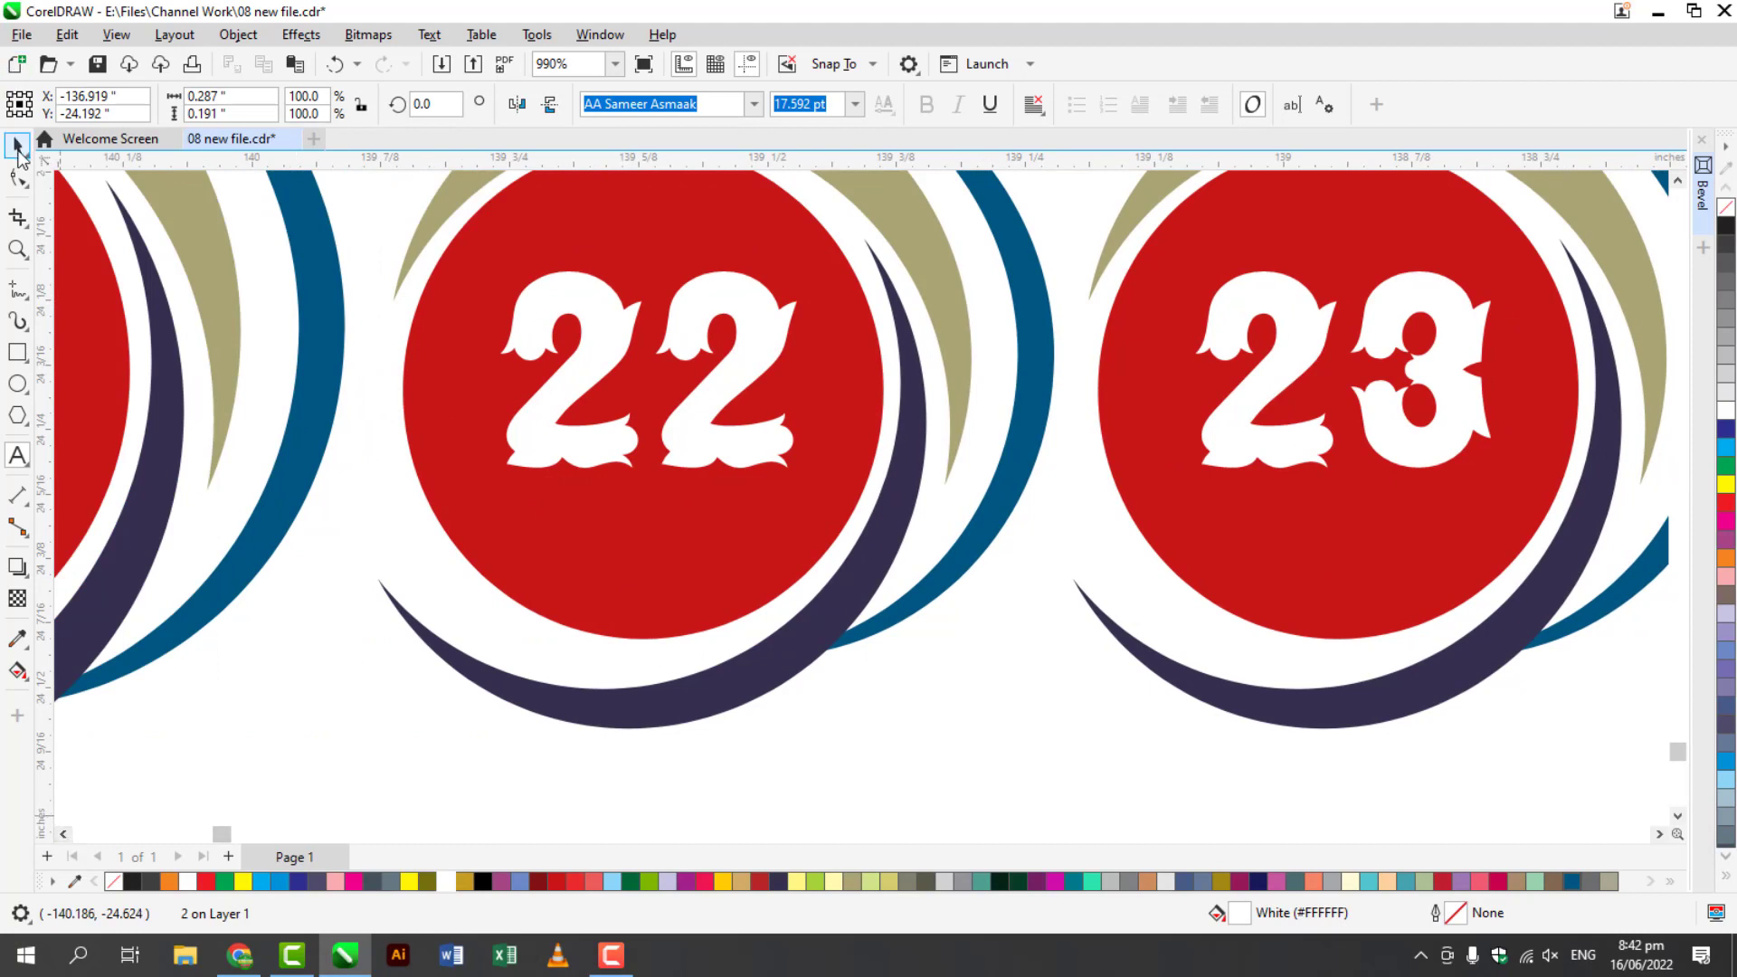
key("ctrl+space")
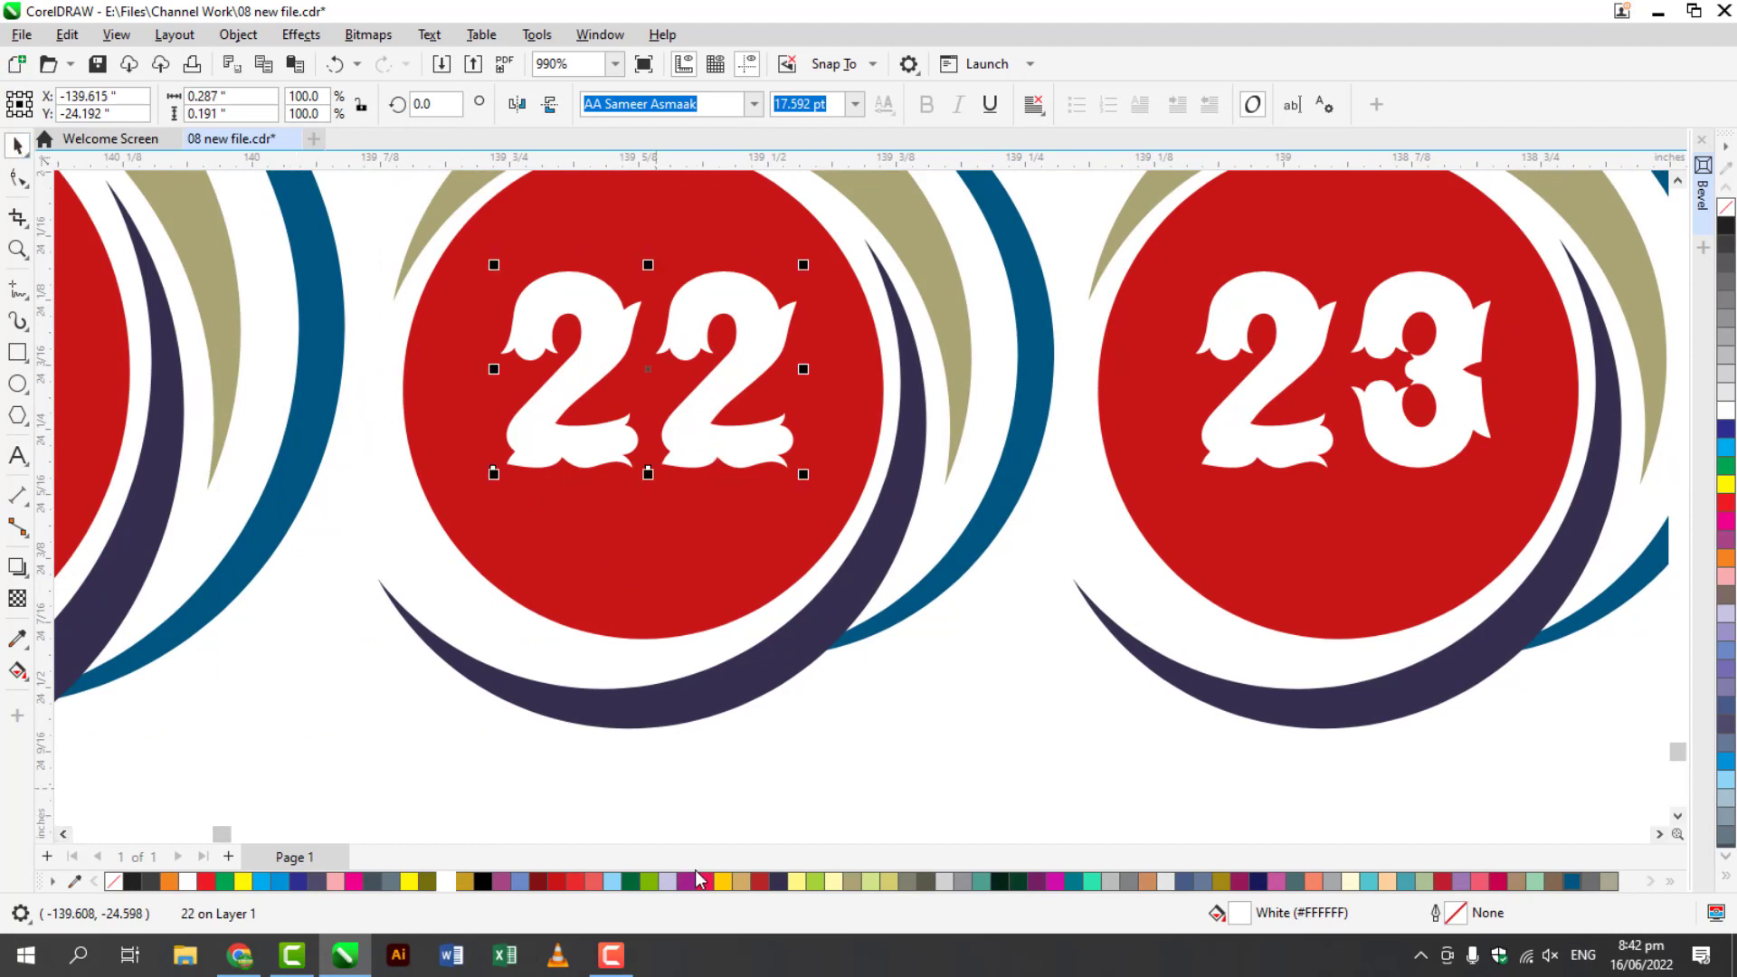
left_click(724, 882)
key("Escape")
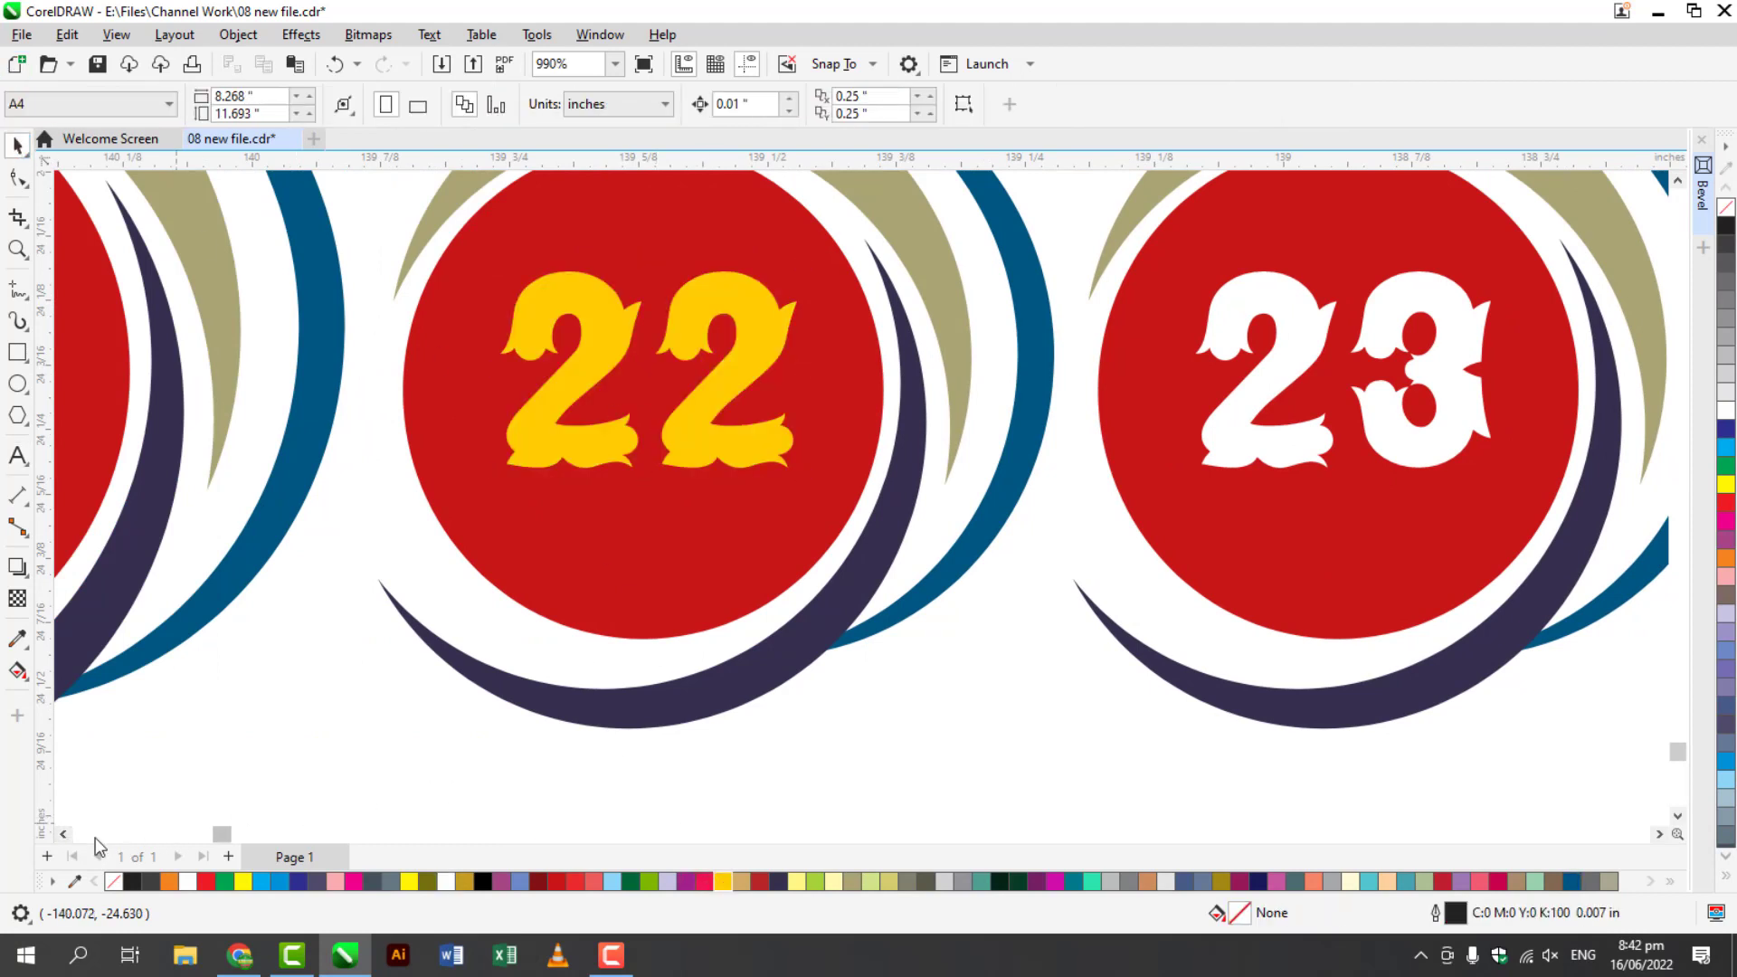
- Change the digit in the large first badge of the second row to "3"
left_click_drag(63, 833, 62, 834)
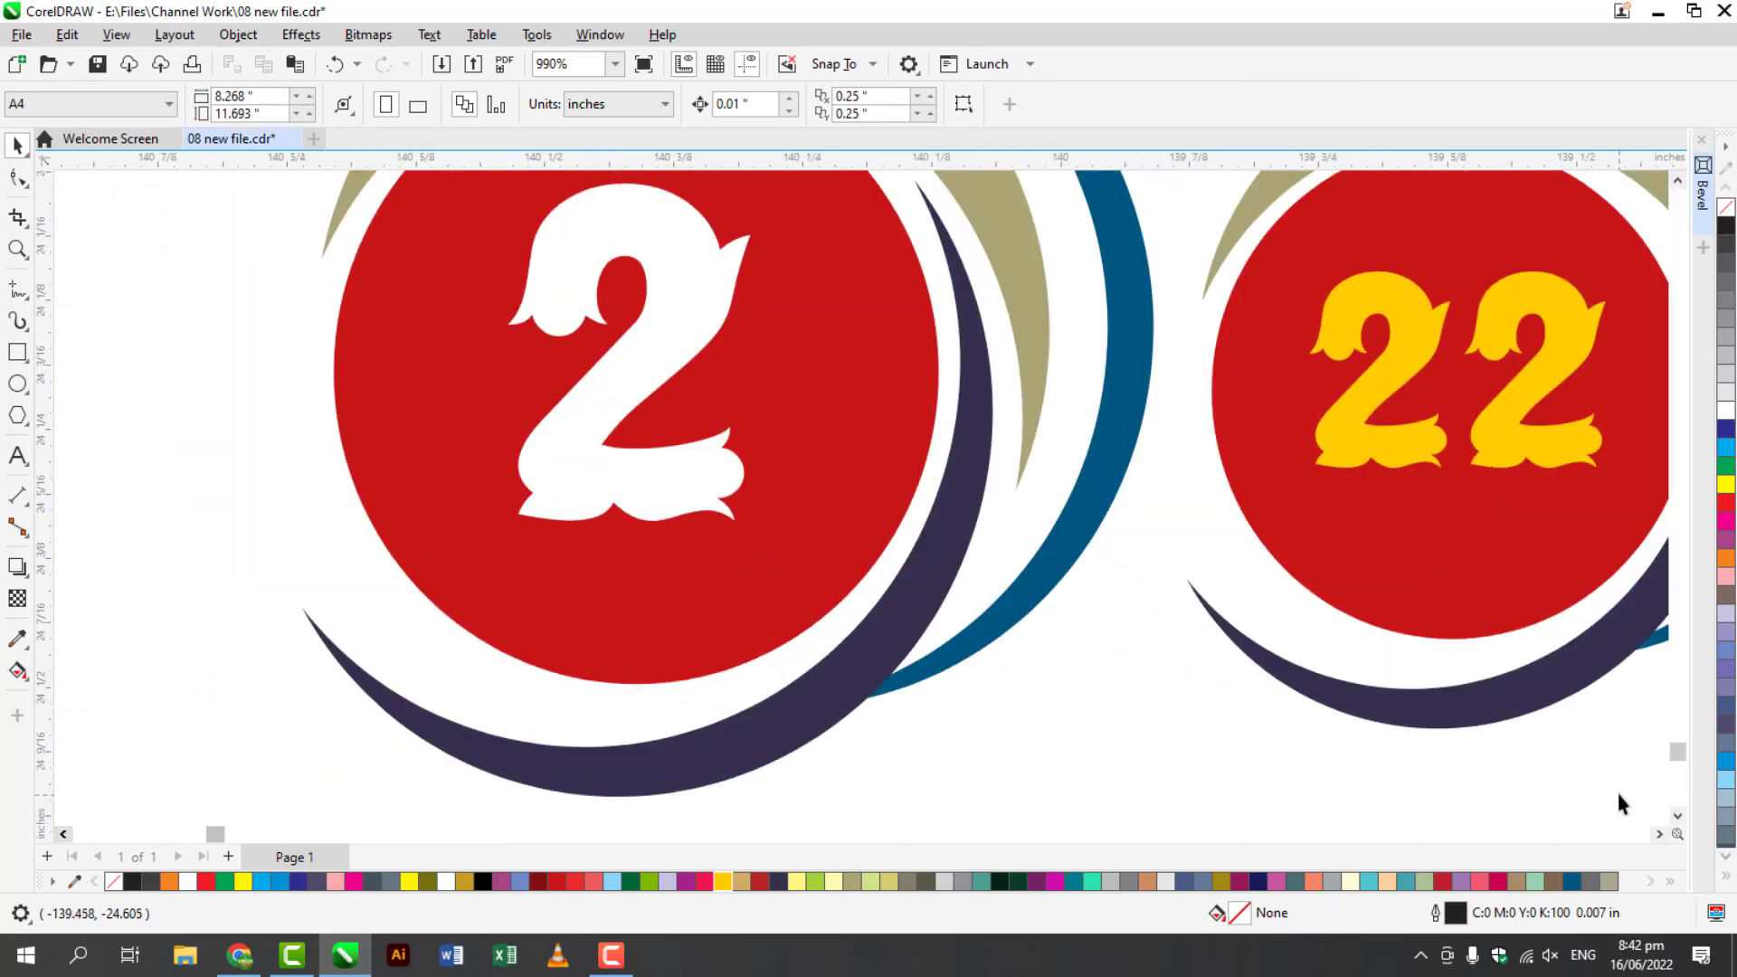
left_click_drag(1676, 817, 1677, 817)
double_click(708, 430)
key("ctrl+a")
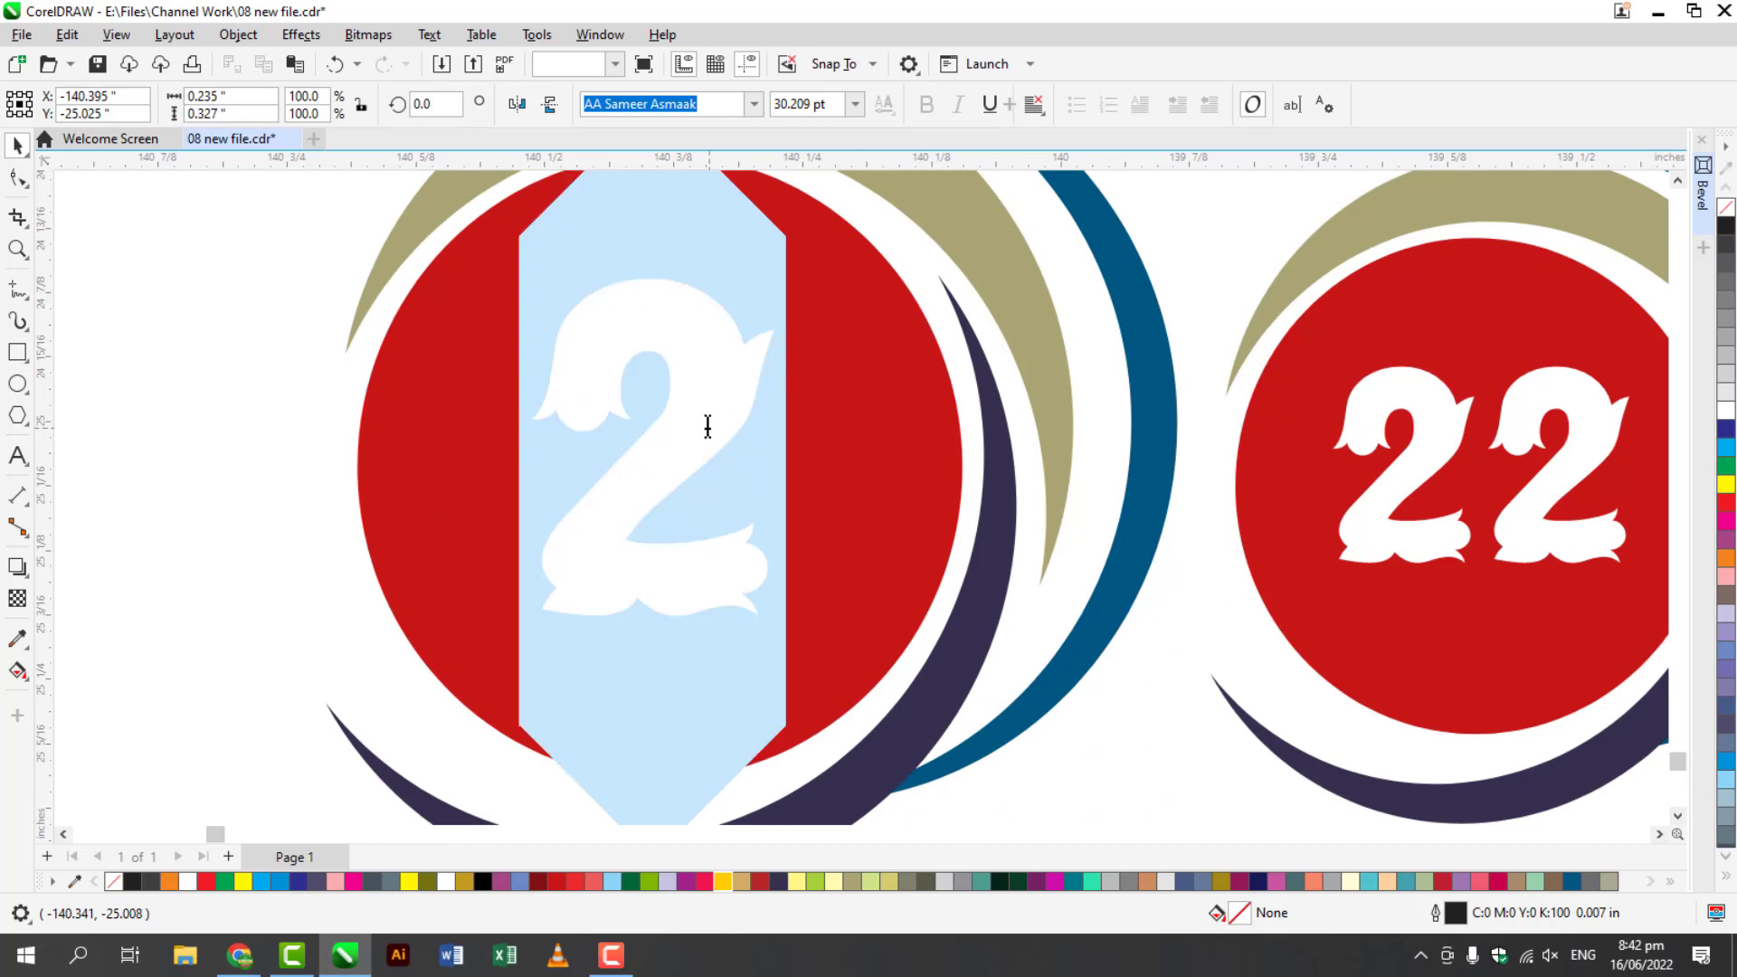
type("3")
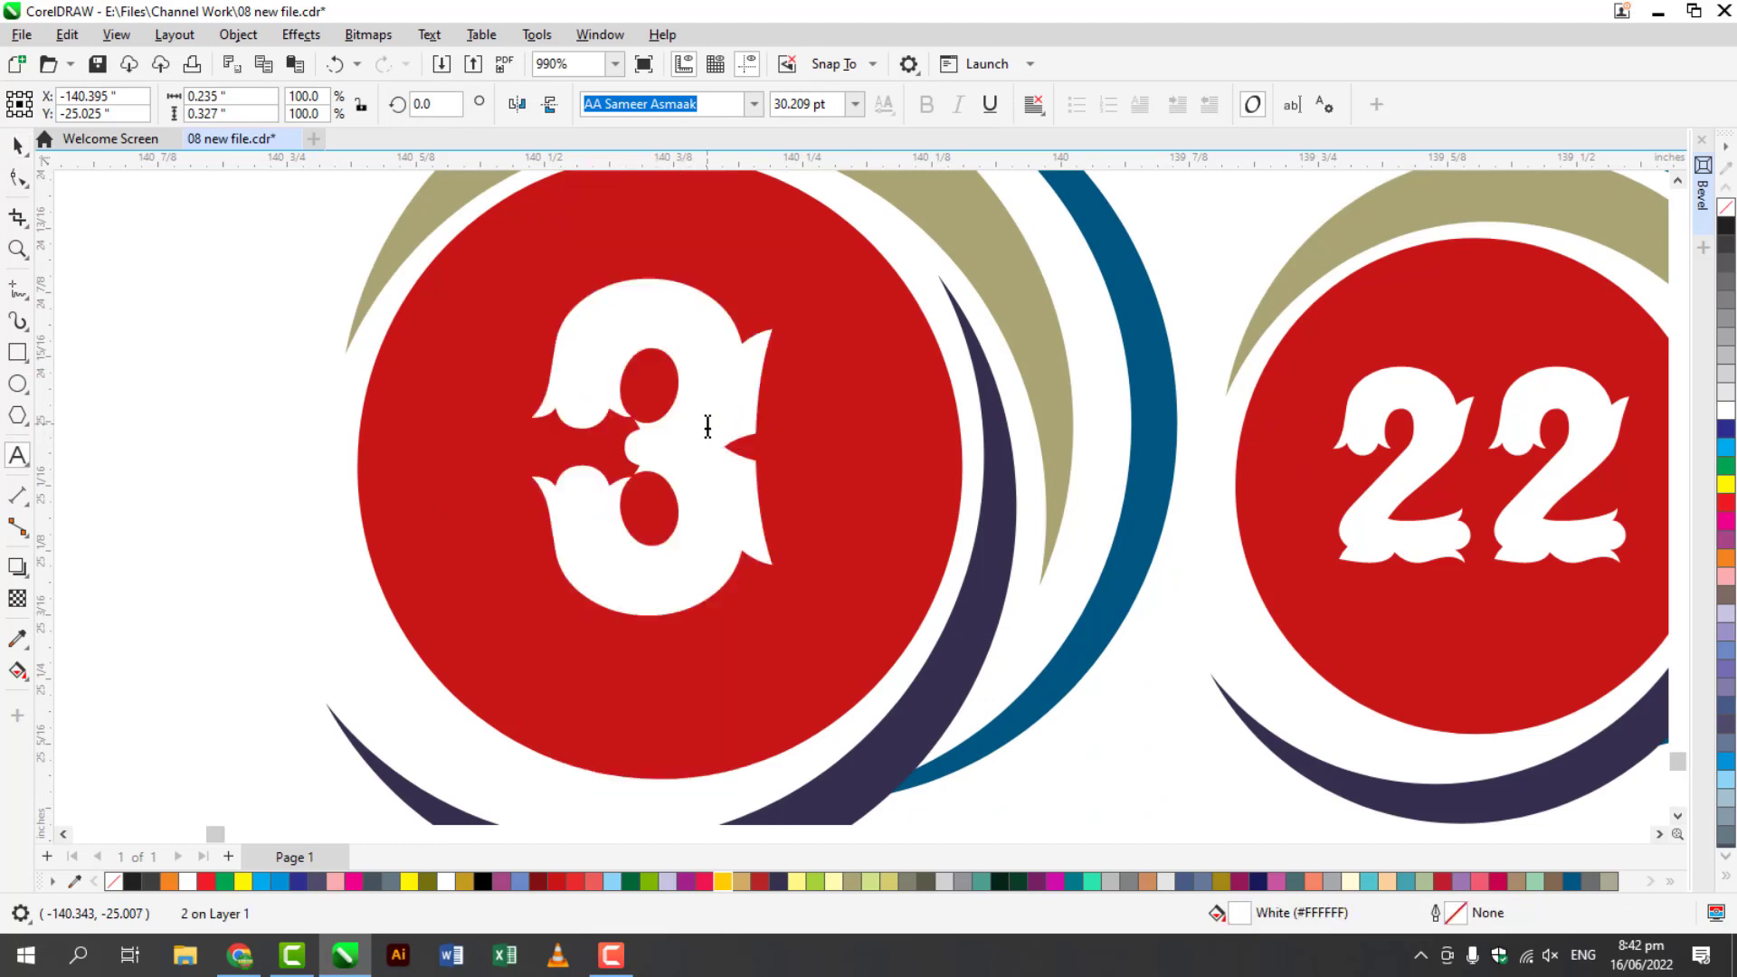
- Change the text in the second badge of the second row to "32"
left_click(1659, 834)
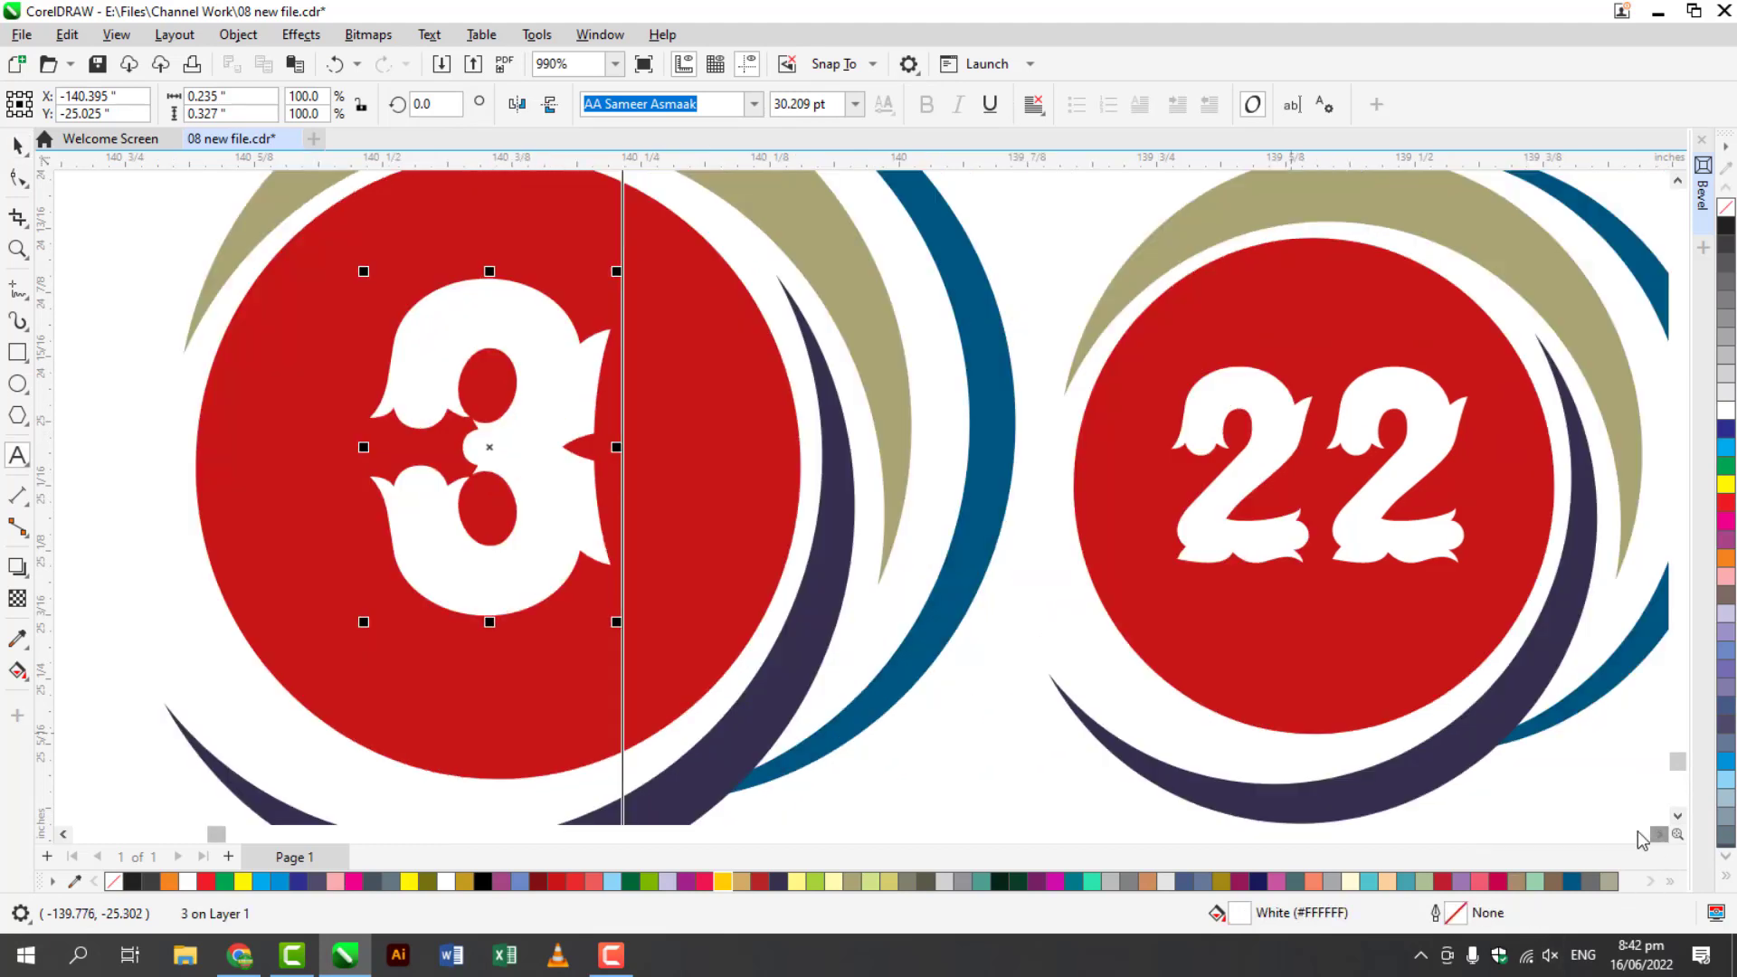
left_click(1659, 834)
left_click(1659, 834)
left_click(1660, 835)
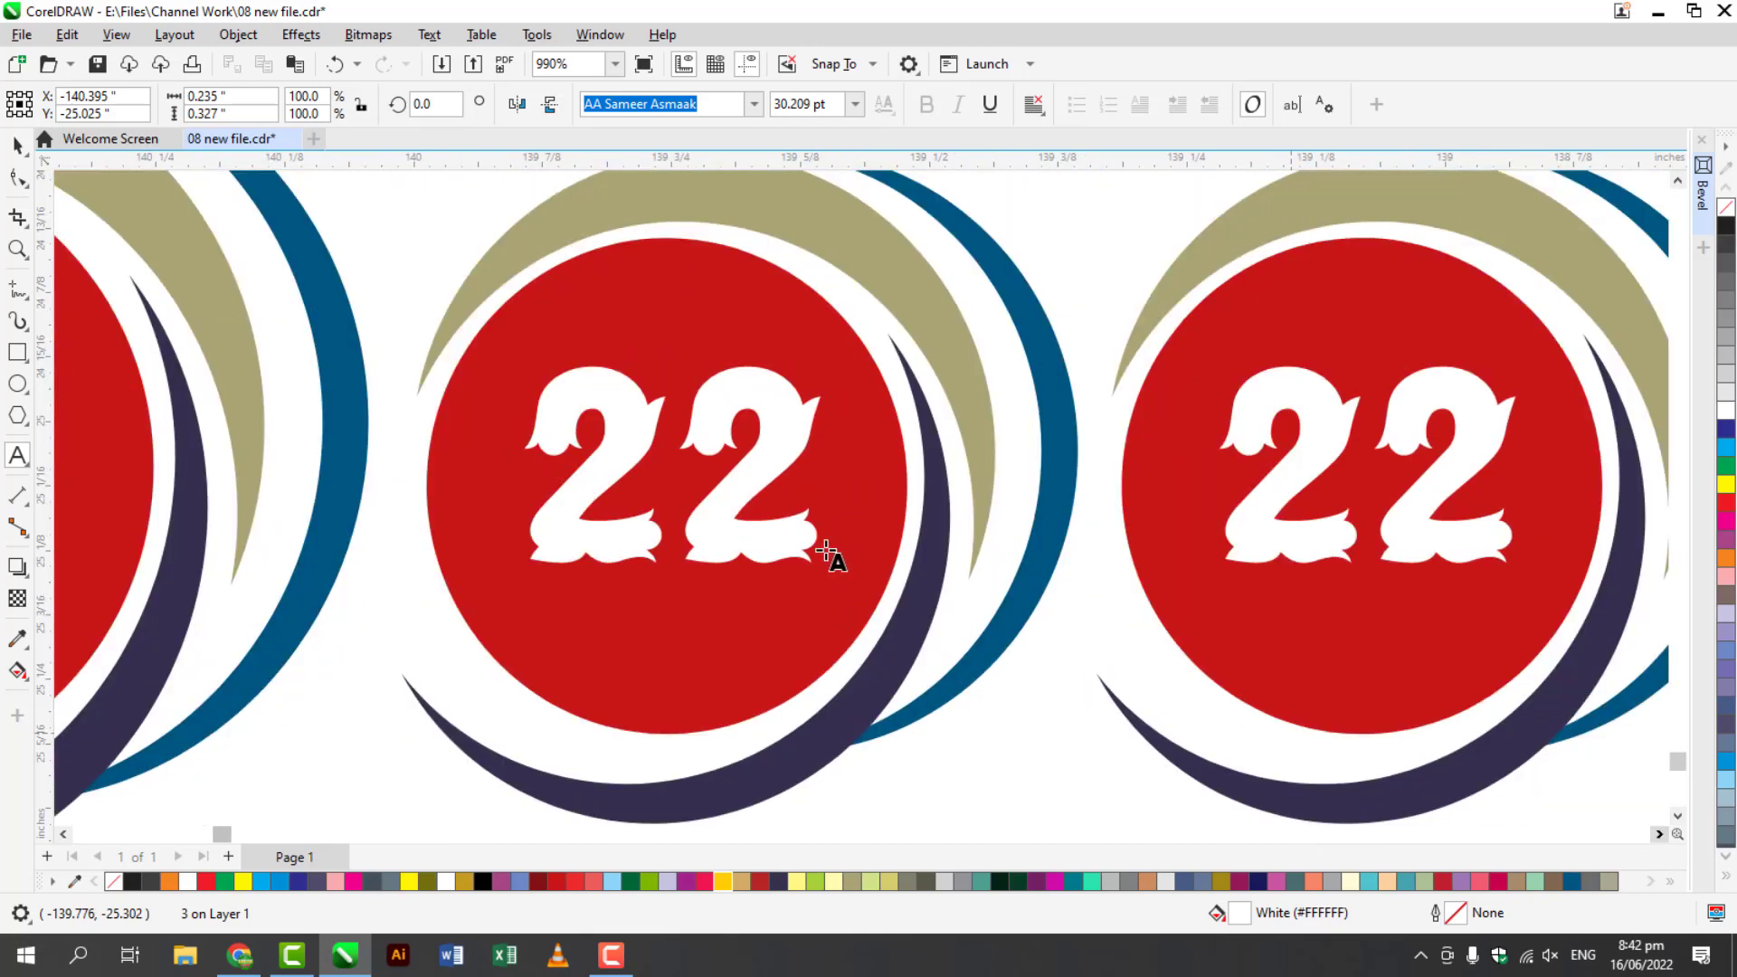
double_click(744, 534)
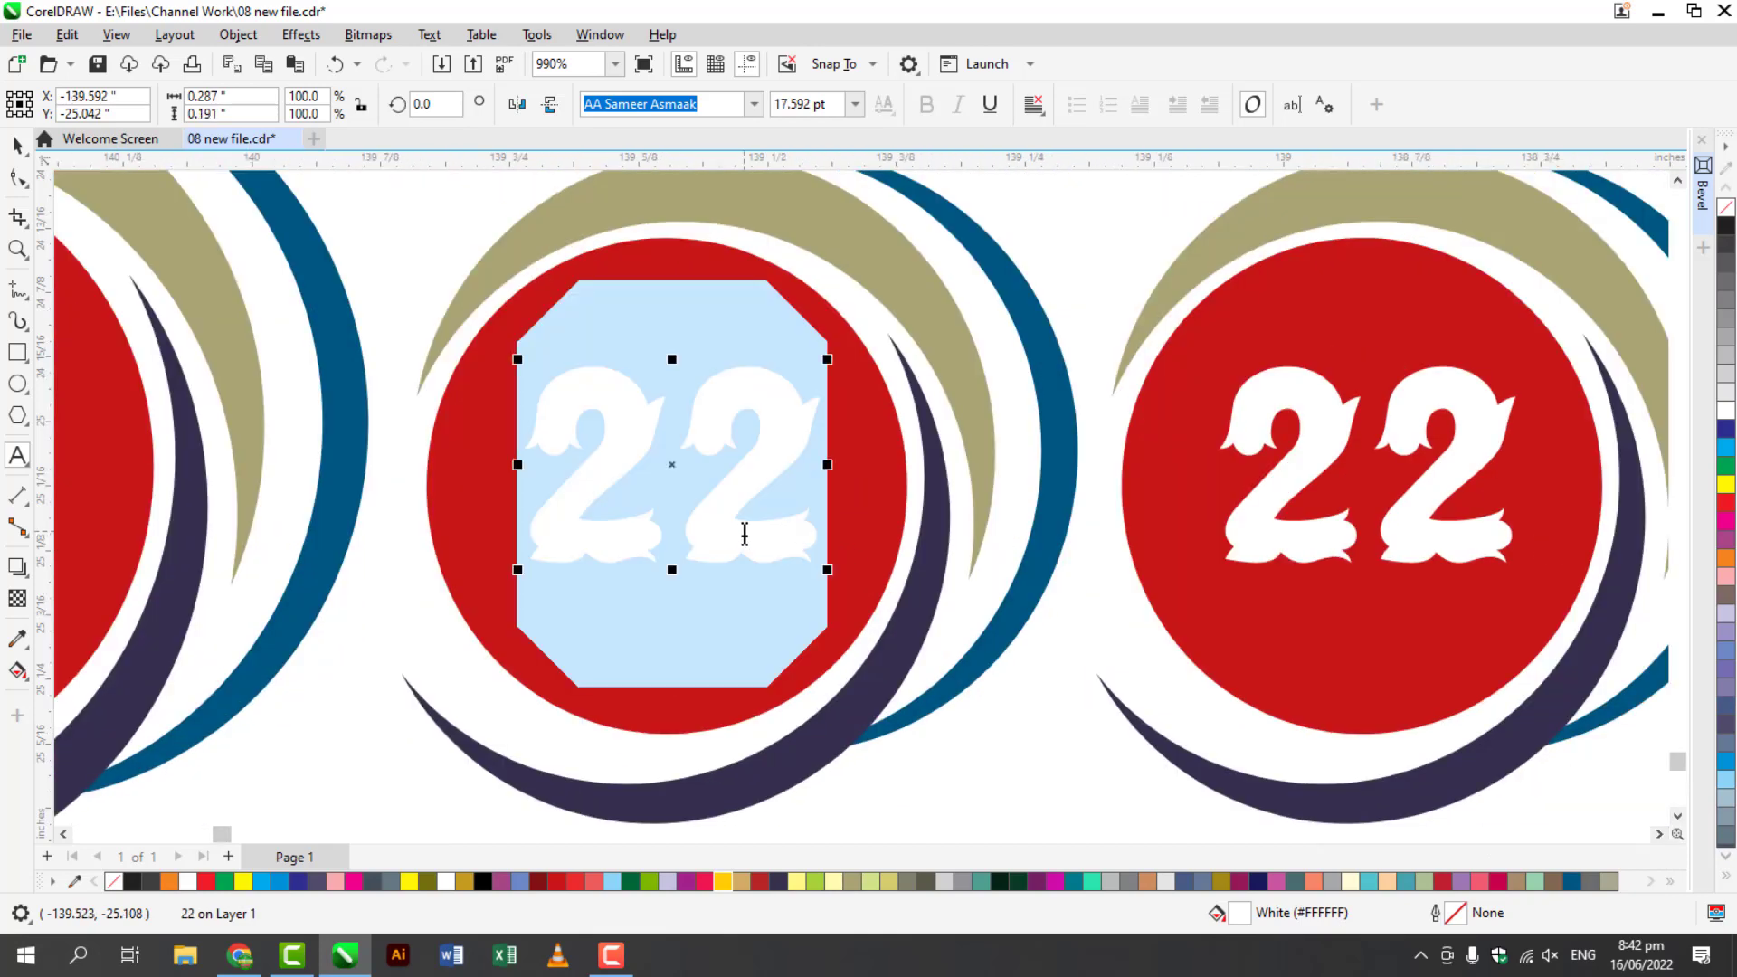
type("32")
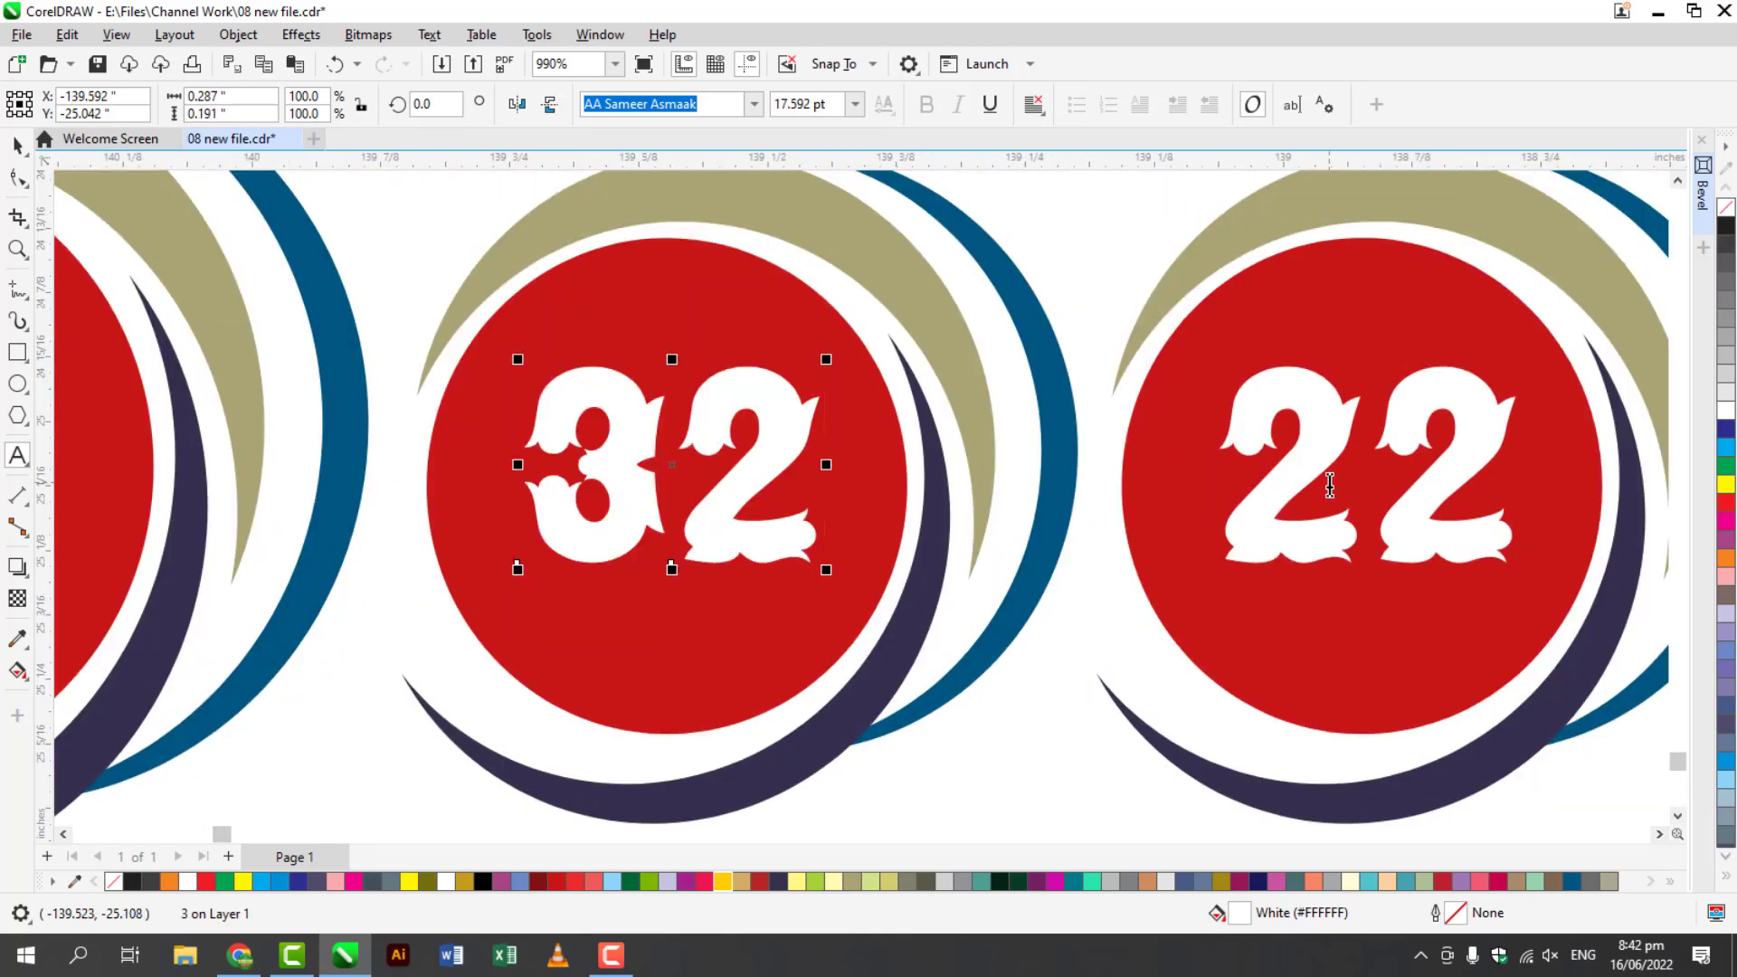
- Replace the numbers in the third and fourth badges of the second row with "33" and "34"
double_click(1330, 486)
type("33")
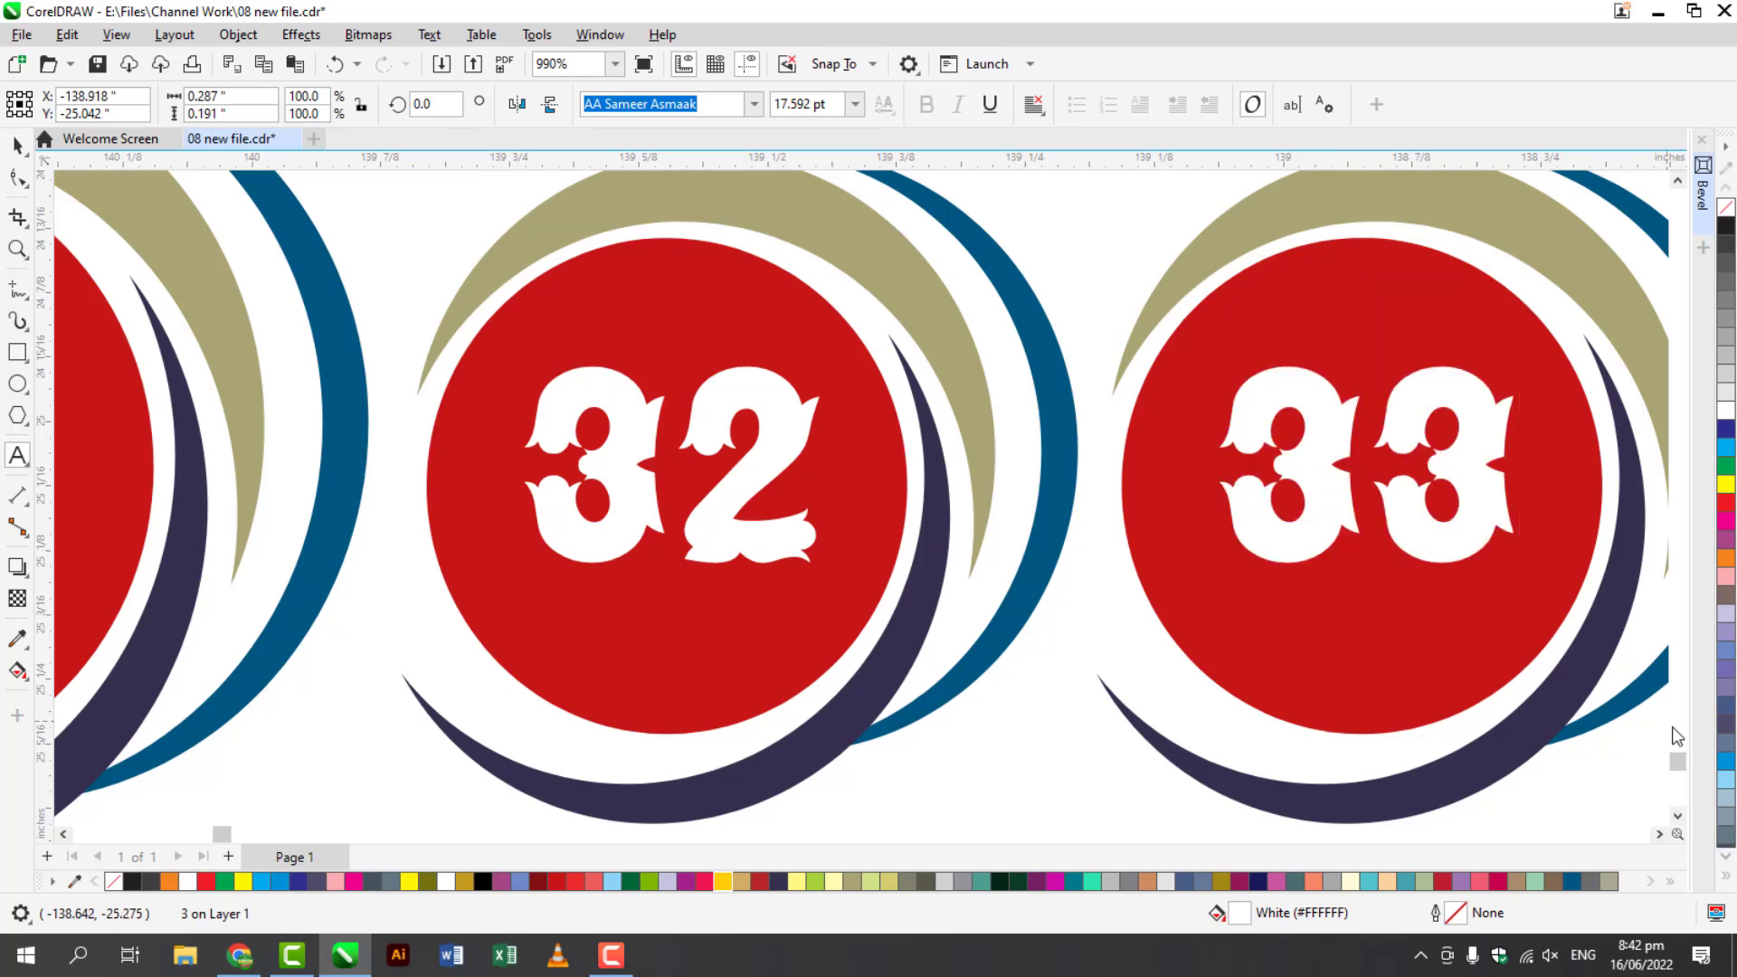
left_click(1659, 835)
left_click(1659, 834)
left_click(1659, 834)
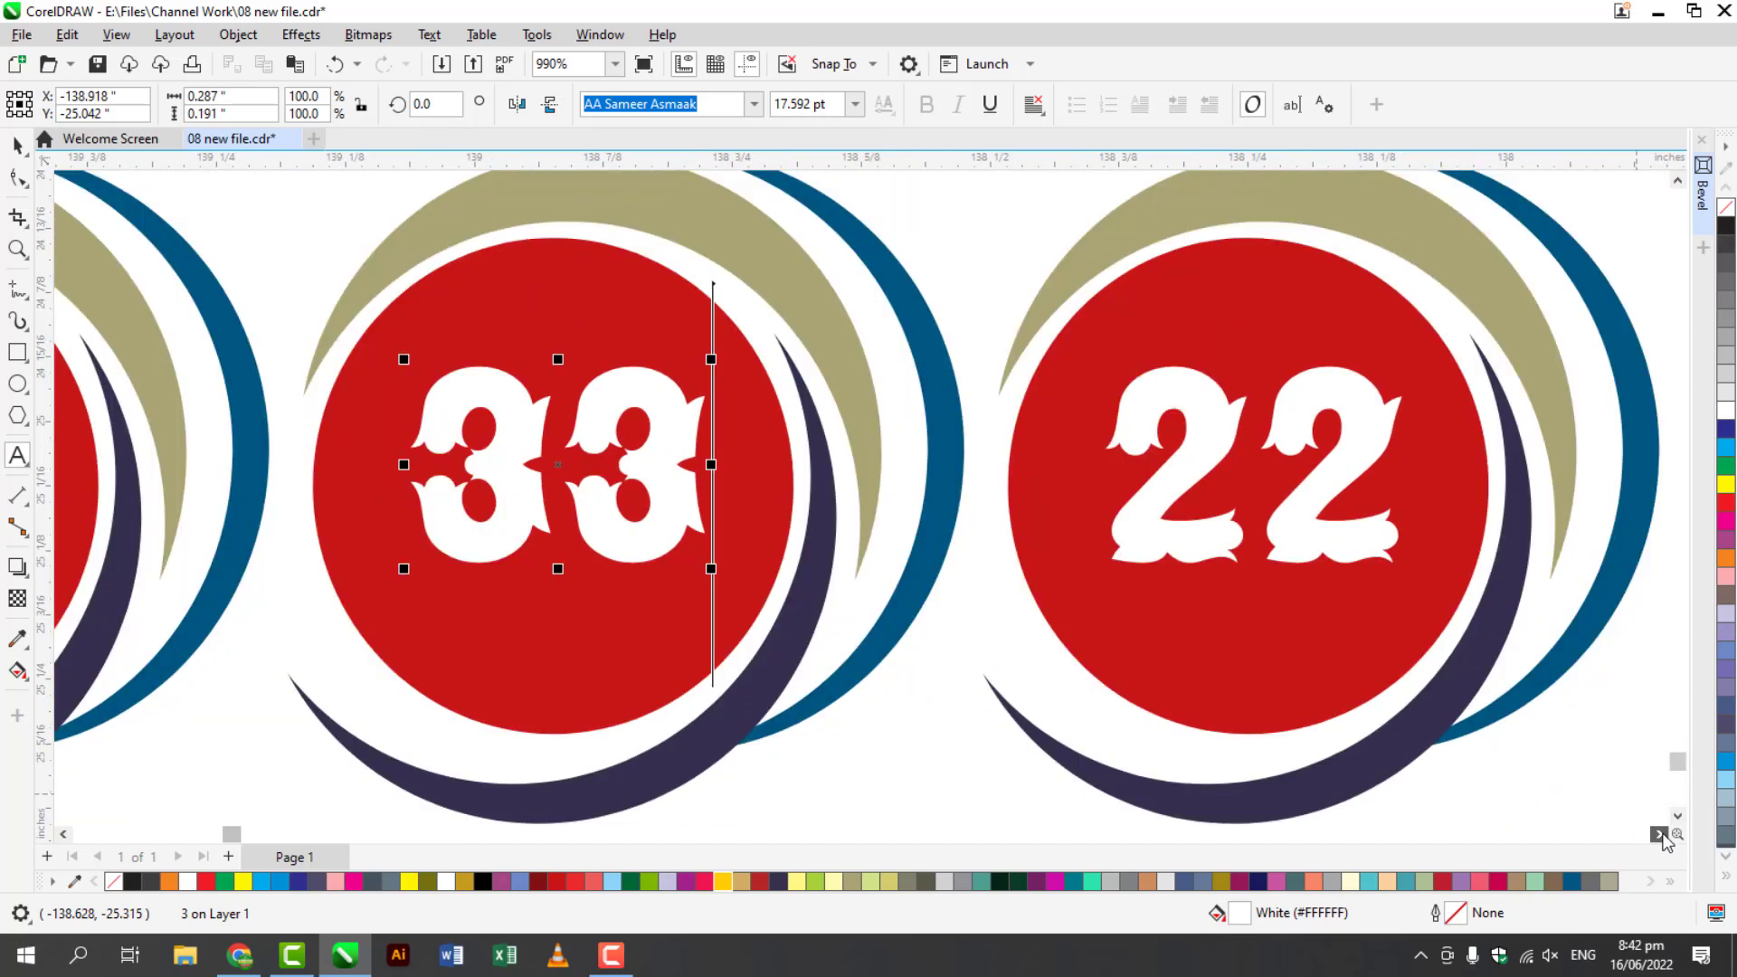
left_click(1660, 834)
left_click(795, 532)
double_click(796, 532)
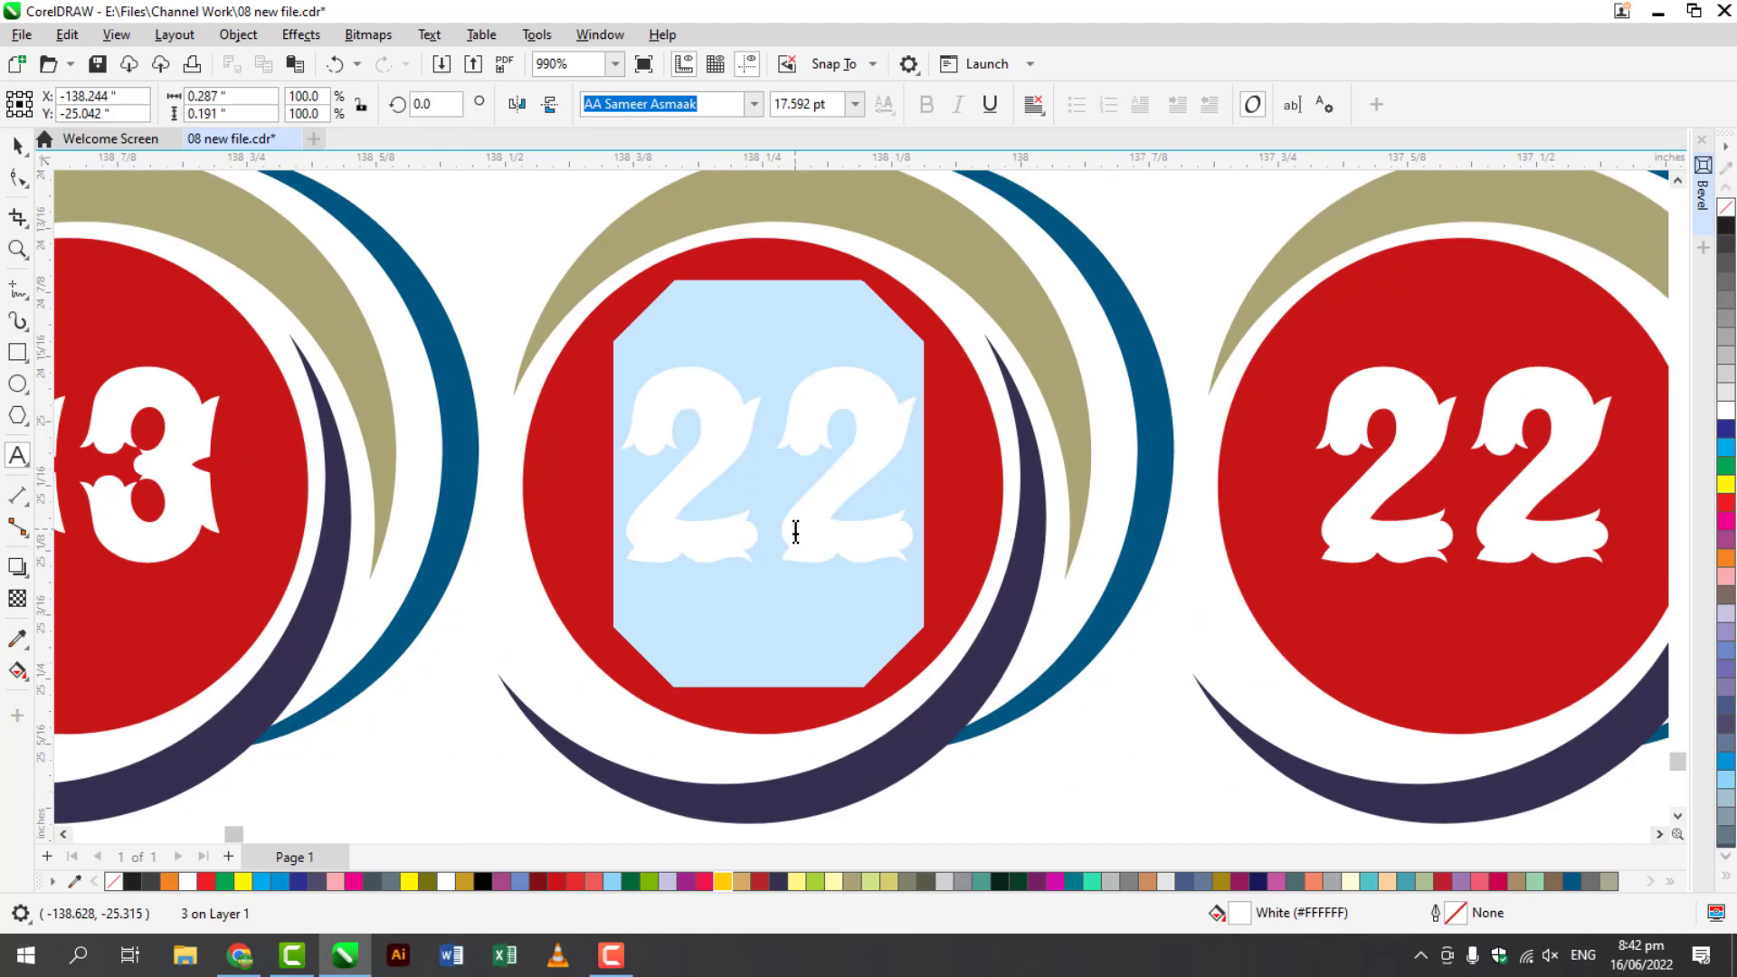
type("34")
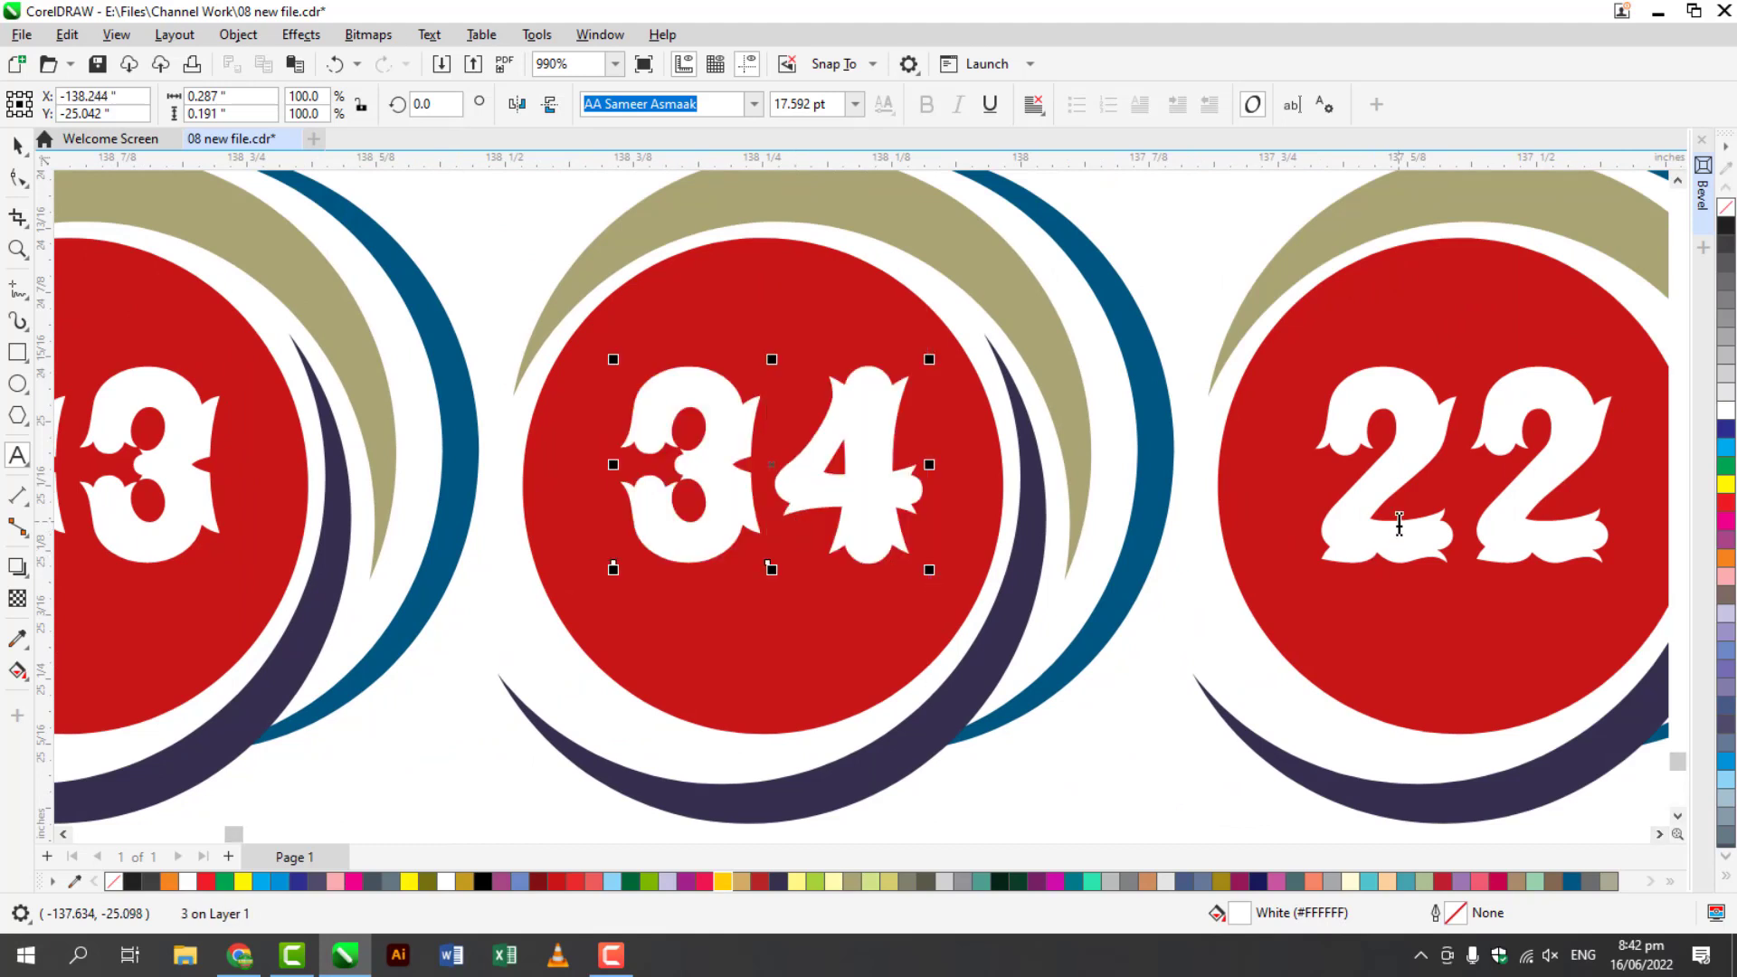
- Replace the numbers in the fifth and sixth badges of the second row with "35" and "37"
double_click(1358, 558)
type("3")
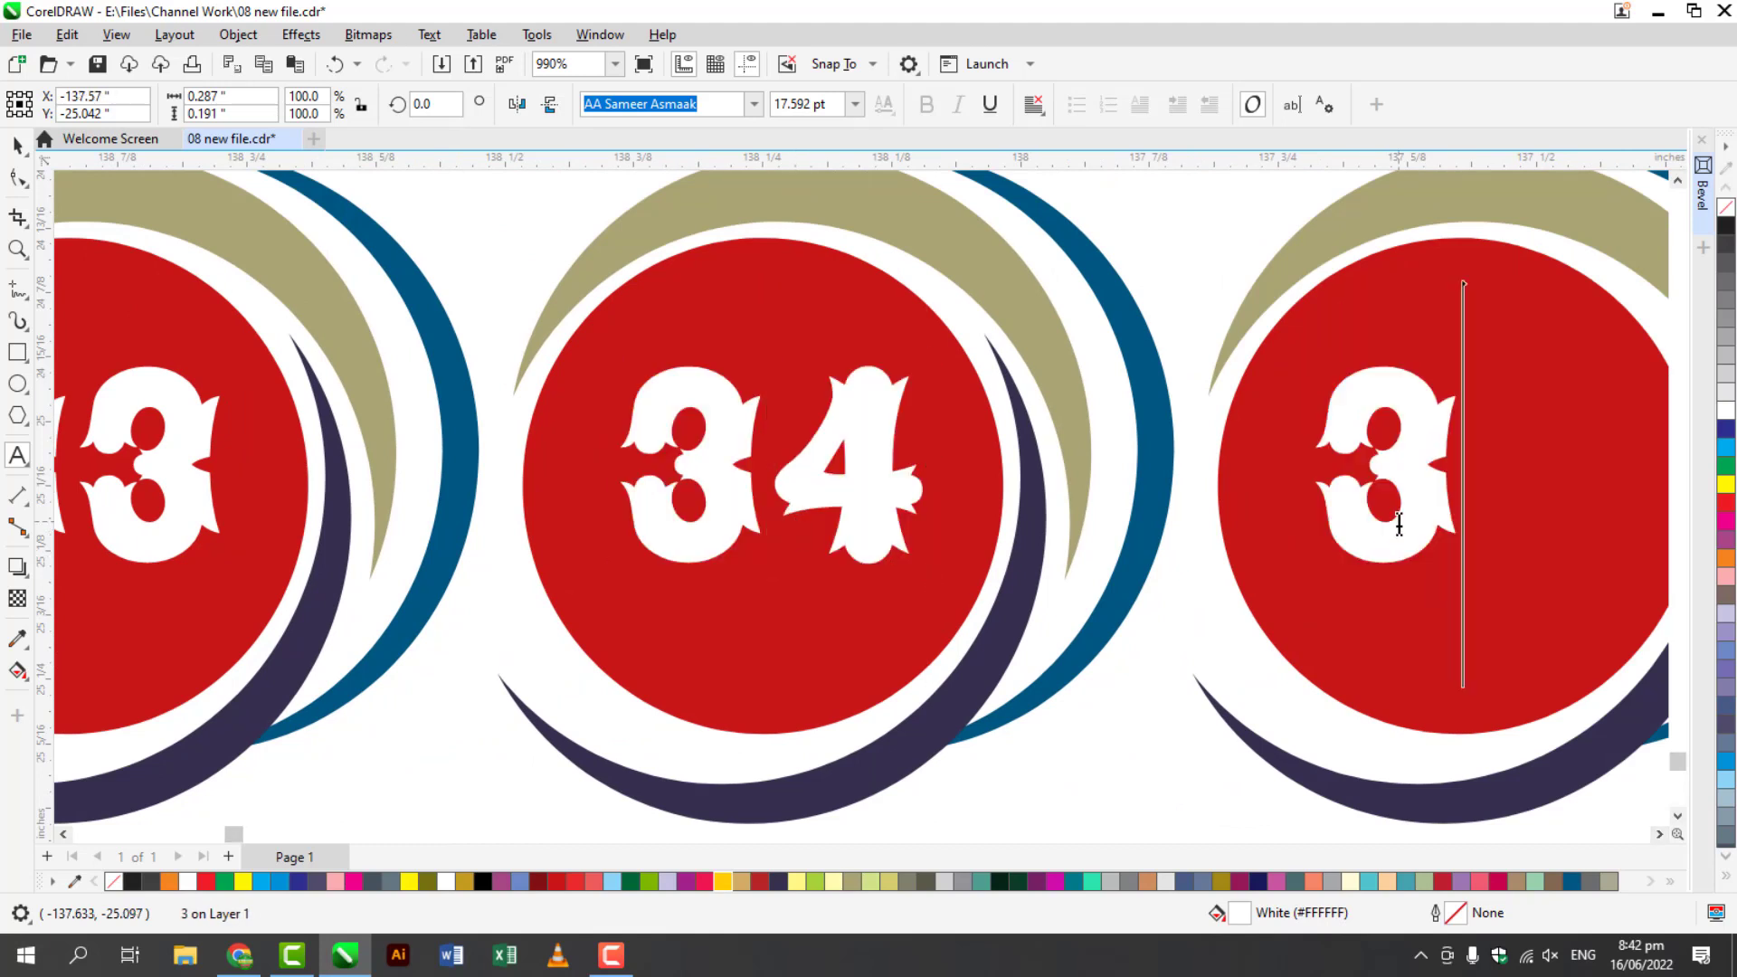
type("5")
left_click(1660, 834)
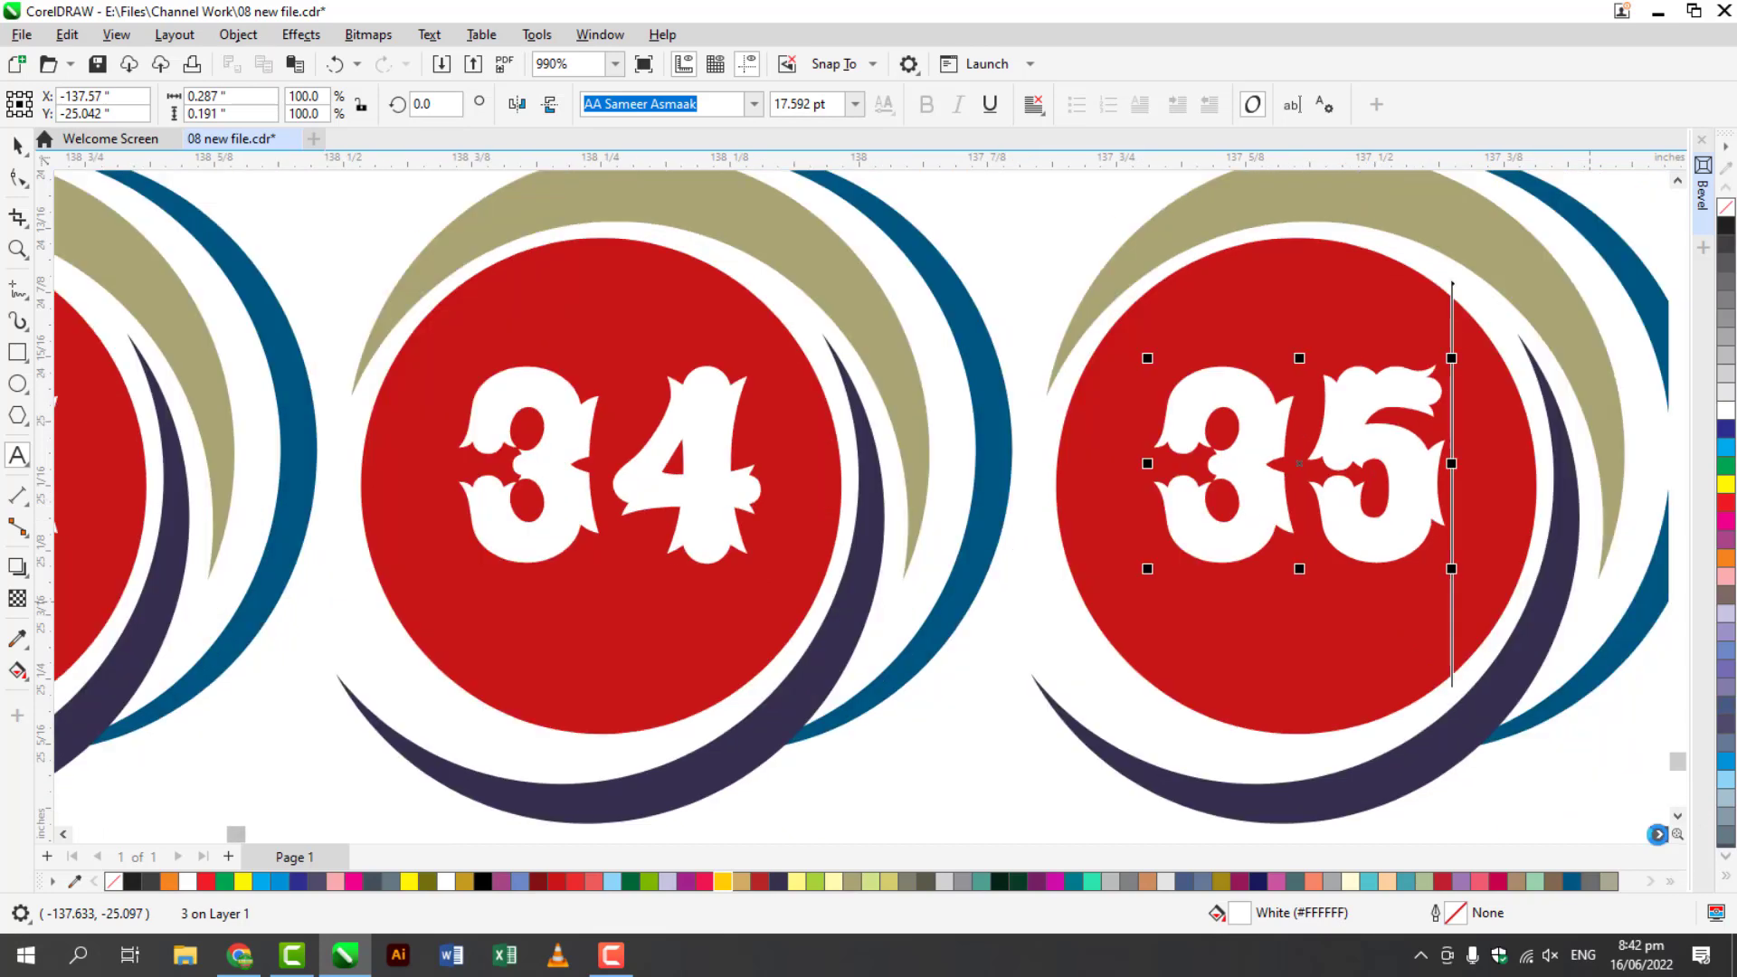
left_click(1660, 833)
left_click(1659, 833)
left_click(1659, 833)
double_click(1144, 538)
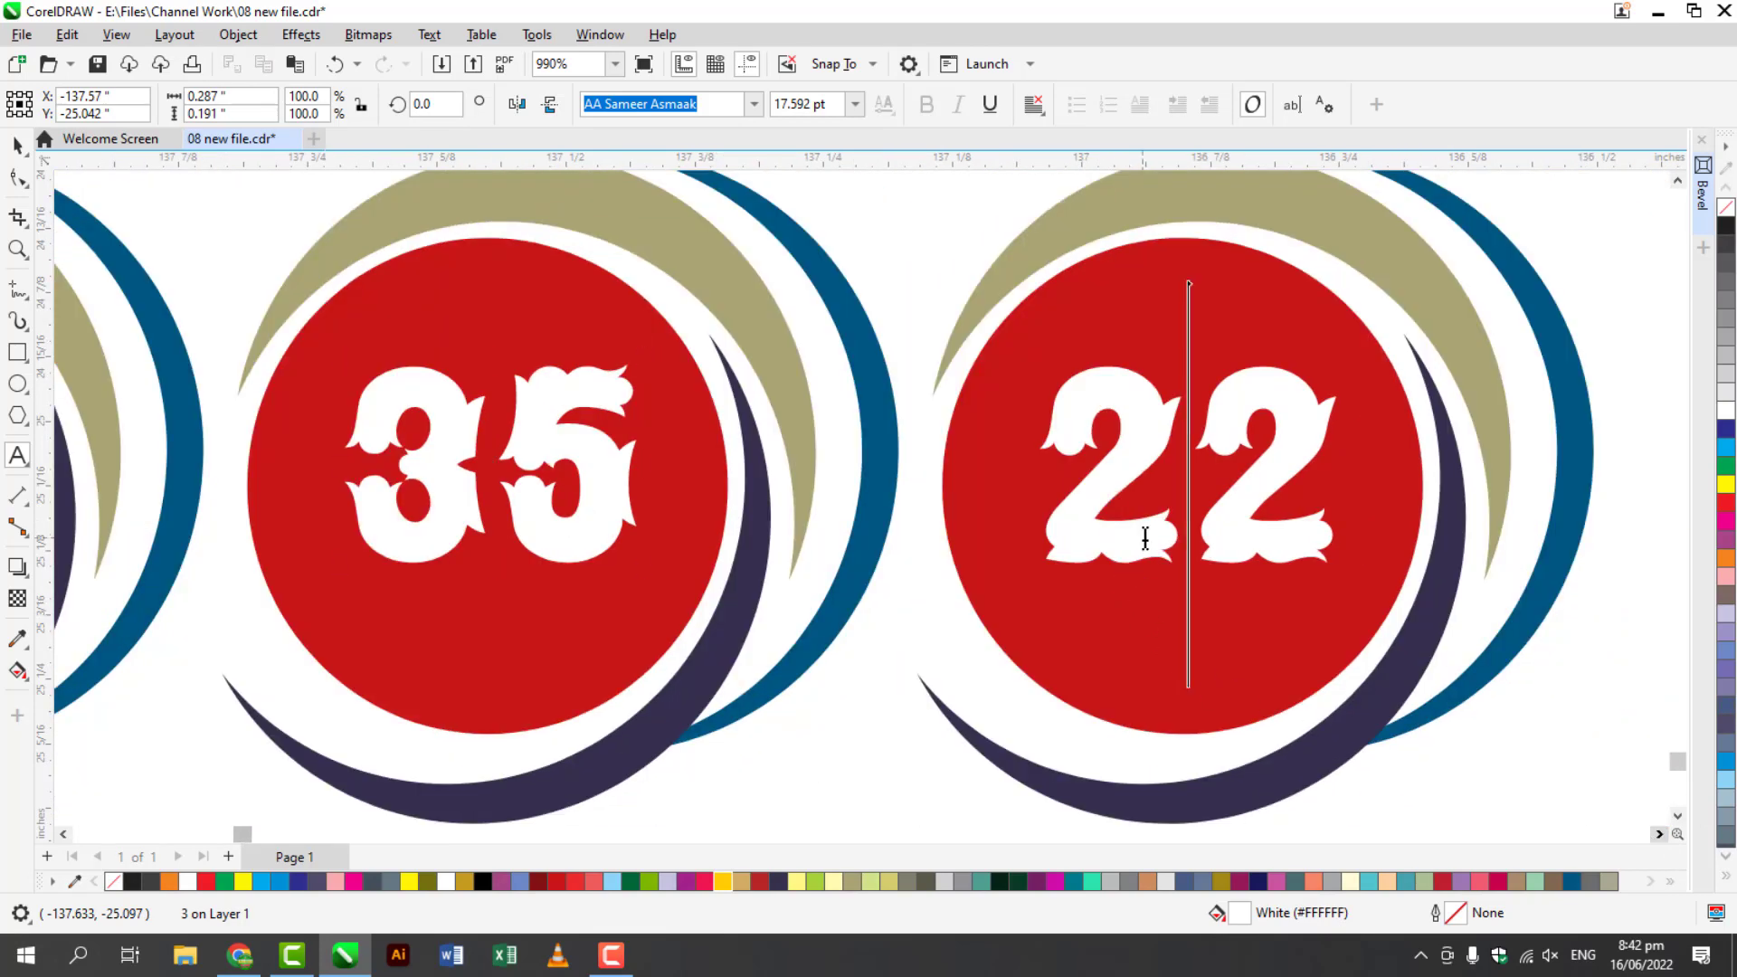
type("37")
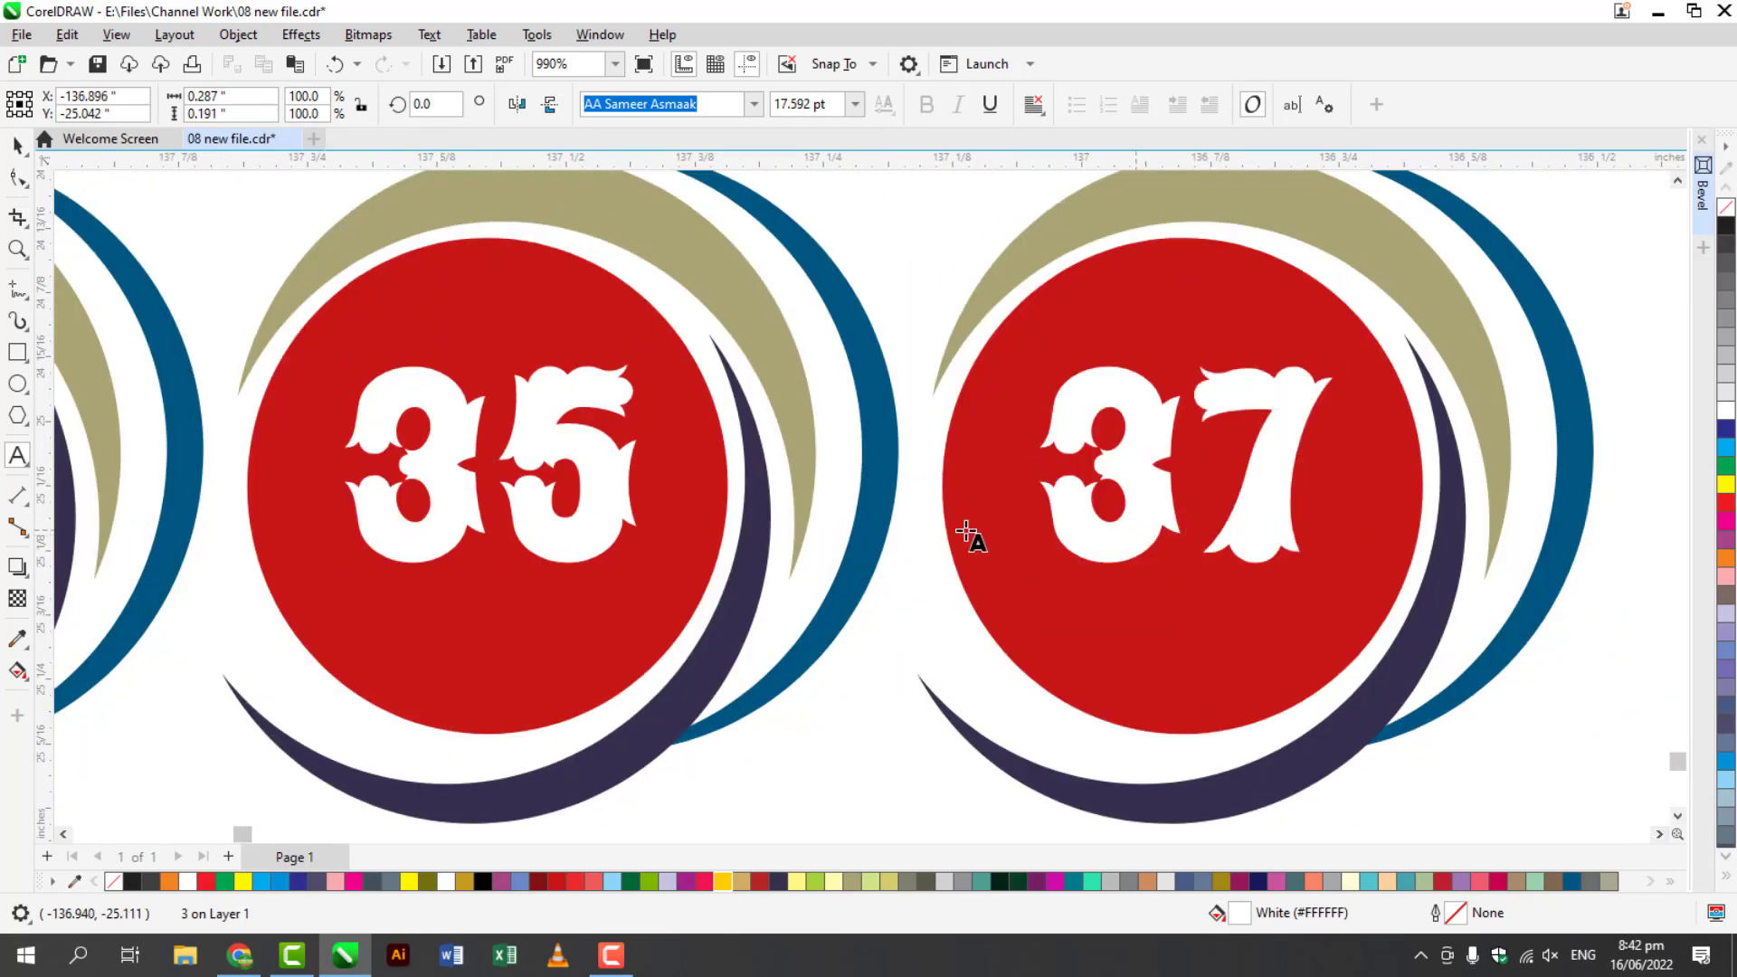
- Fill the number 33 in the third badge of the second row with Deep Yellow
left_click(64, 833)
left_click(63, 833)
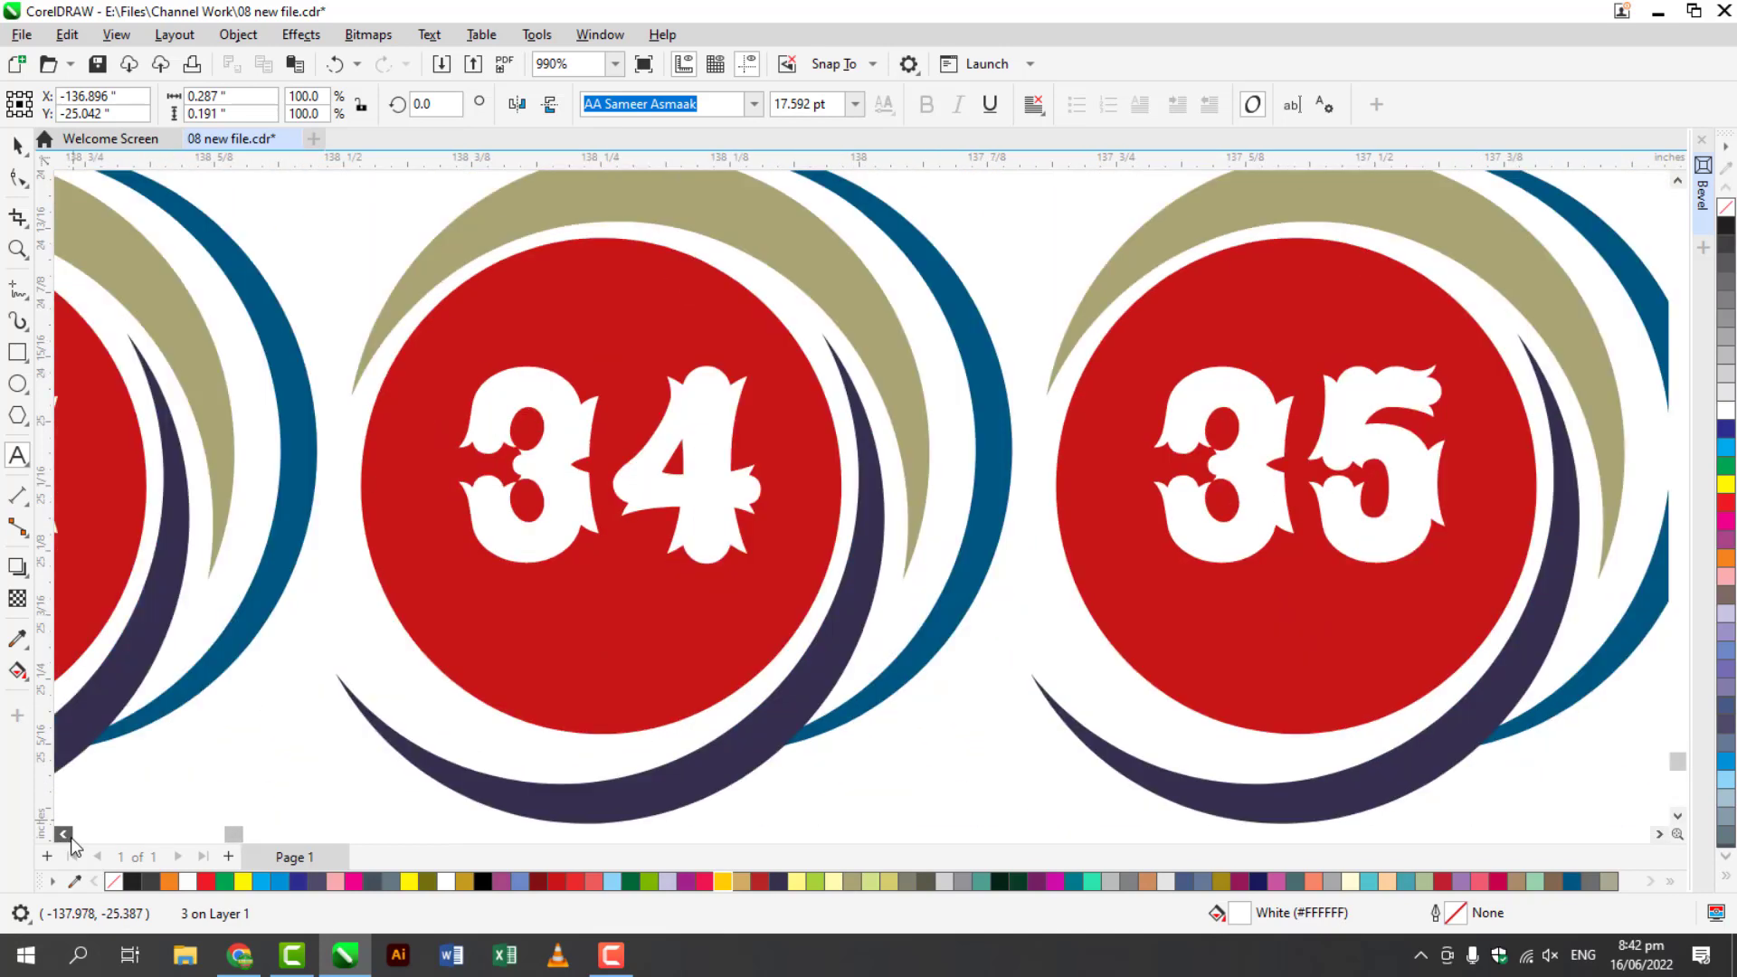
left_click(64, 833)
left_click(63, 833)
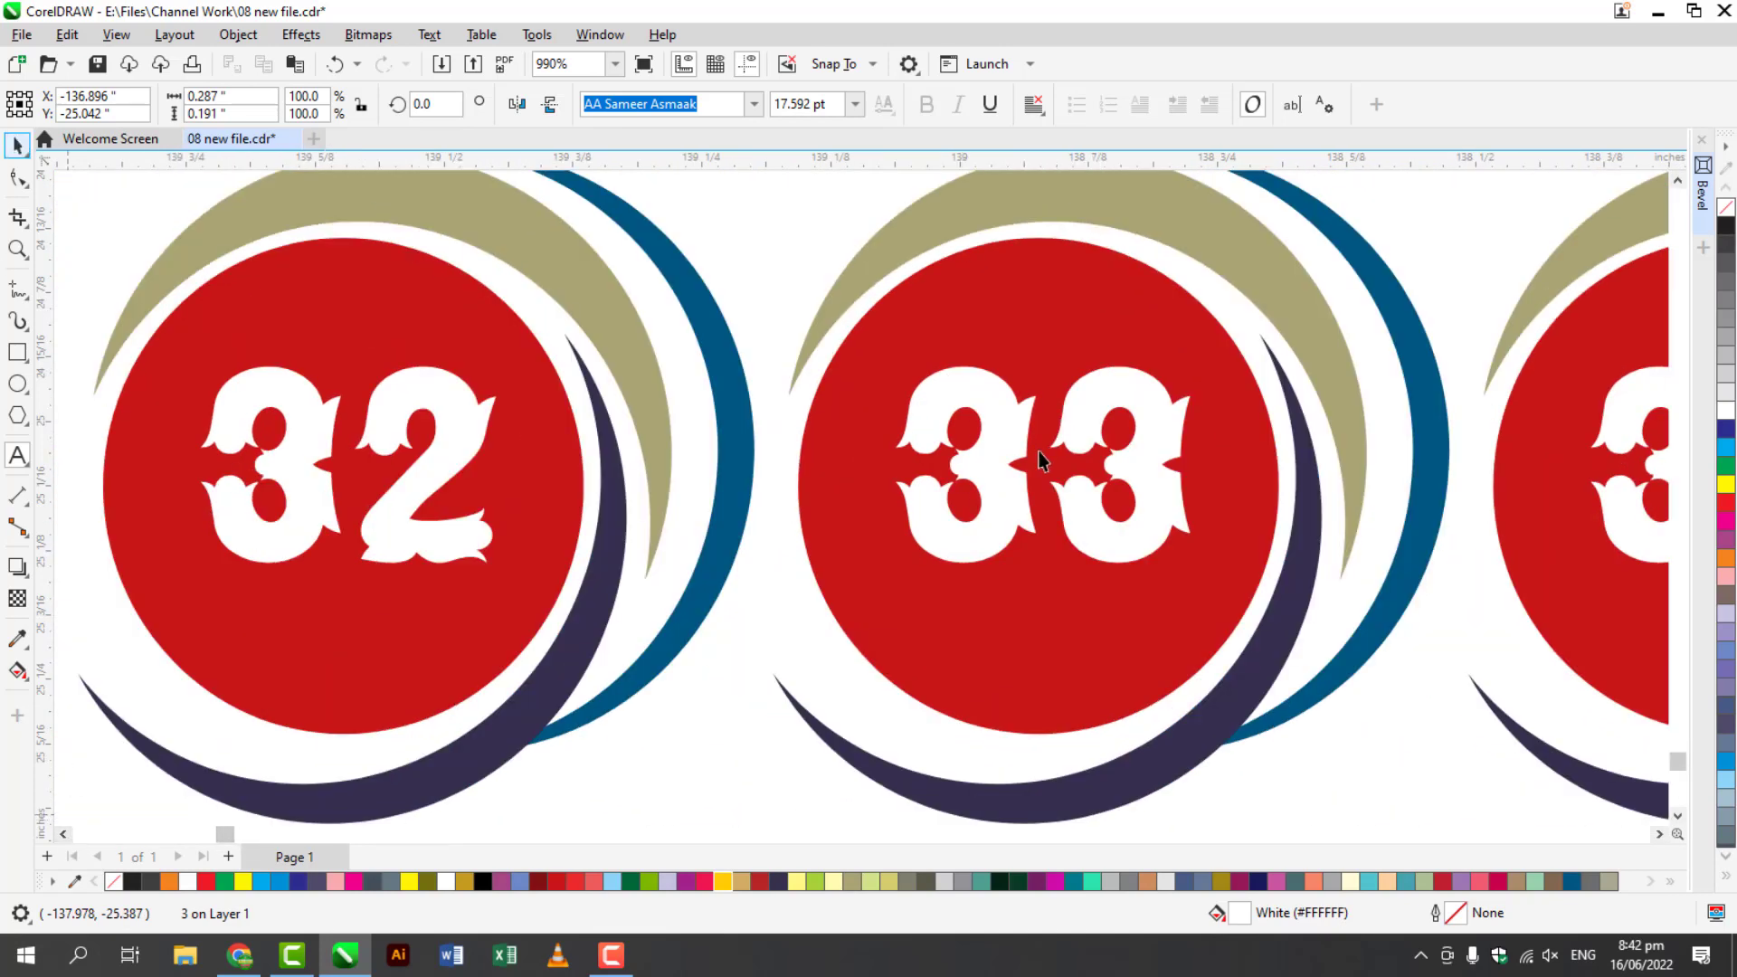
left_click(982, 450)
key("ctrl+space")
left_click(722, 880)
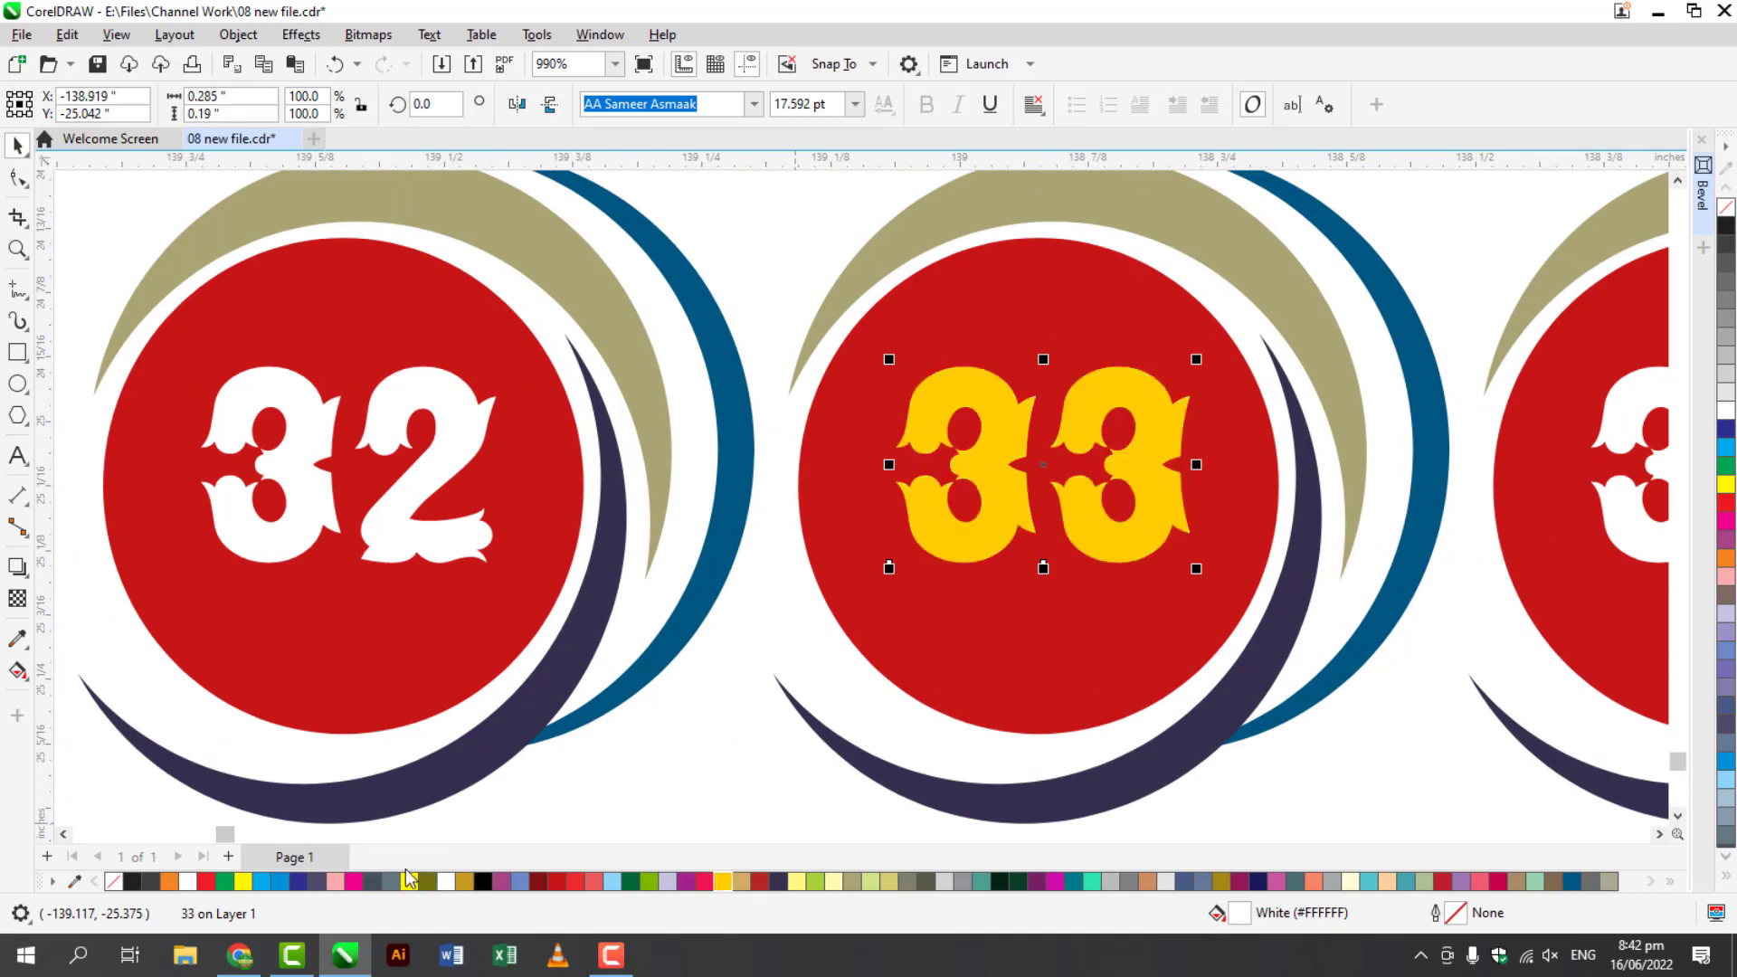
- Change the digit in the large first badge of the third row to "4"
left_click(63, 833)
left_click(63, 833)
left_click(63, 834)
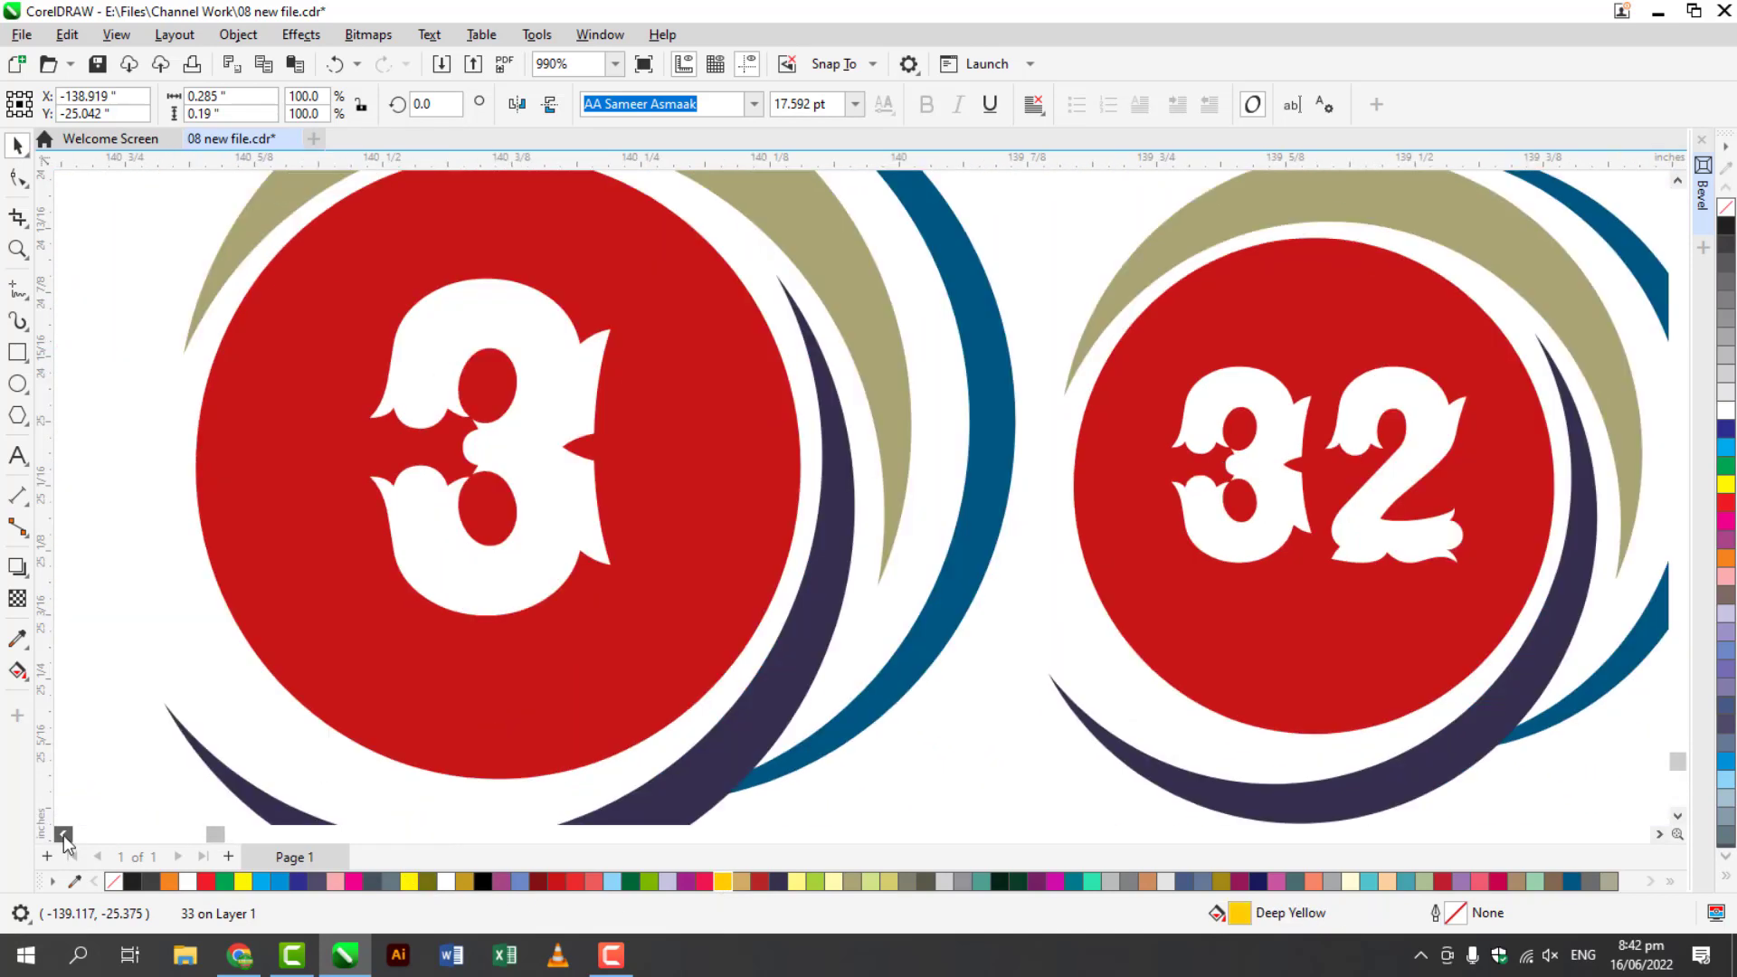
left_click(63, 833)
left_click(1677, 816)
left_click(1677, 815)
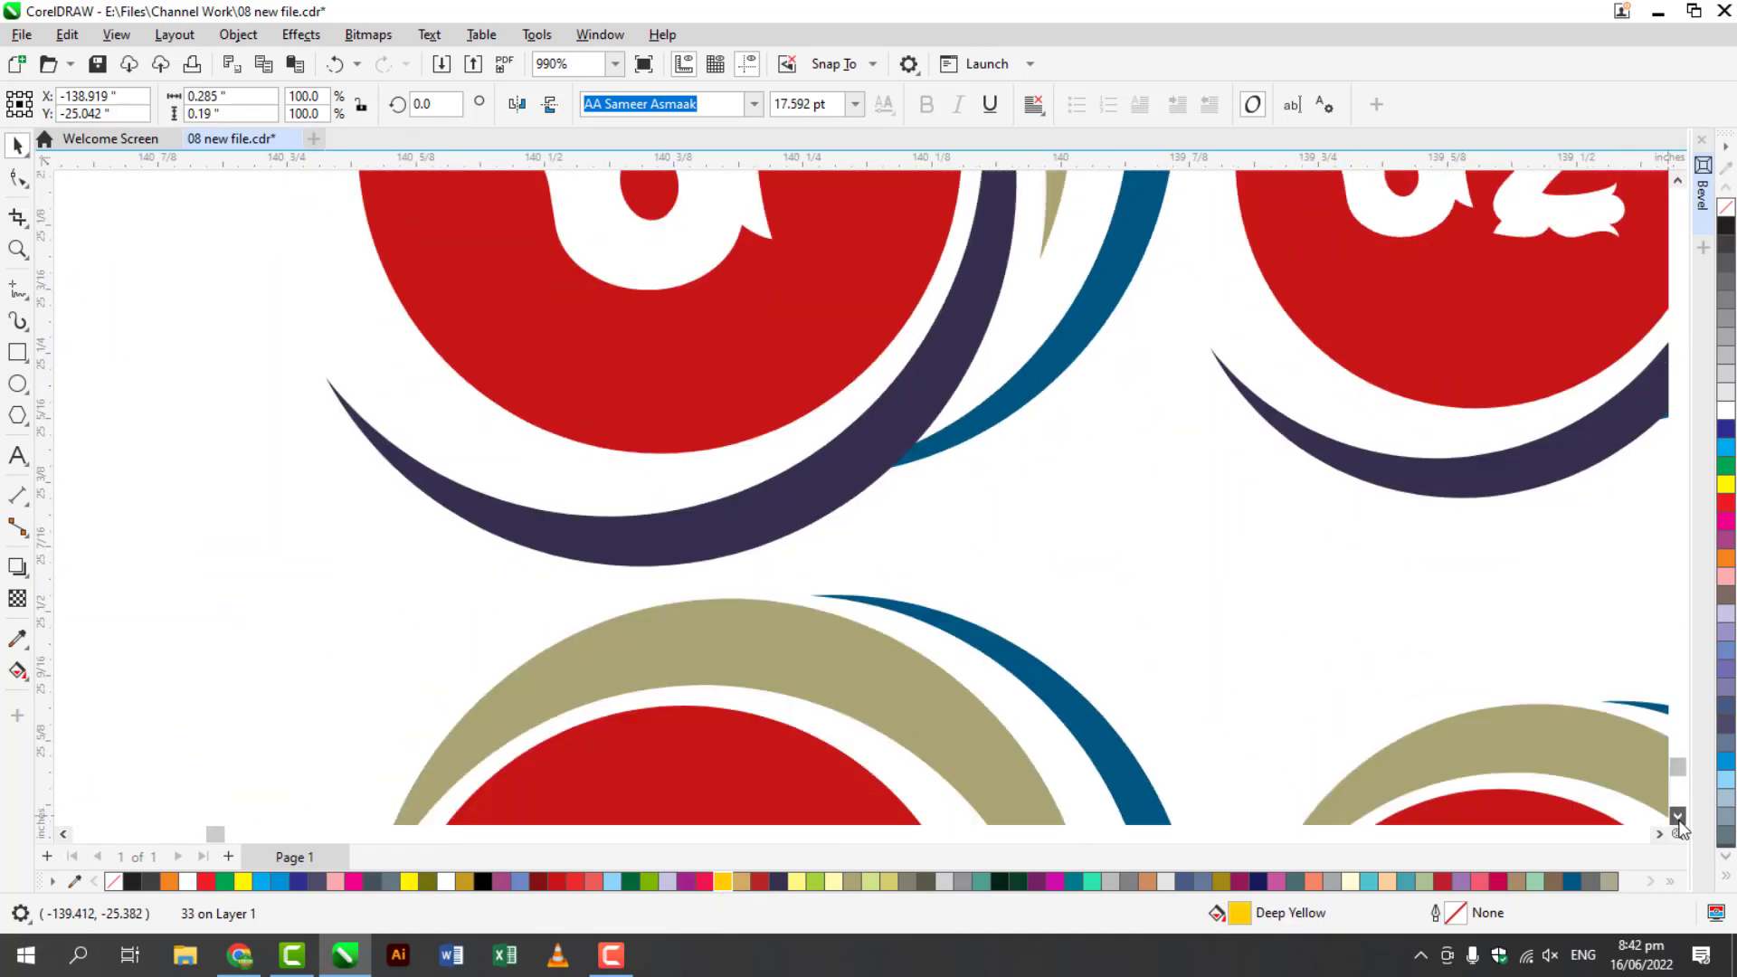
left_click(1678, 816)
left_click(693, 376)
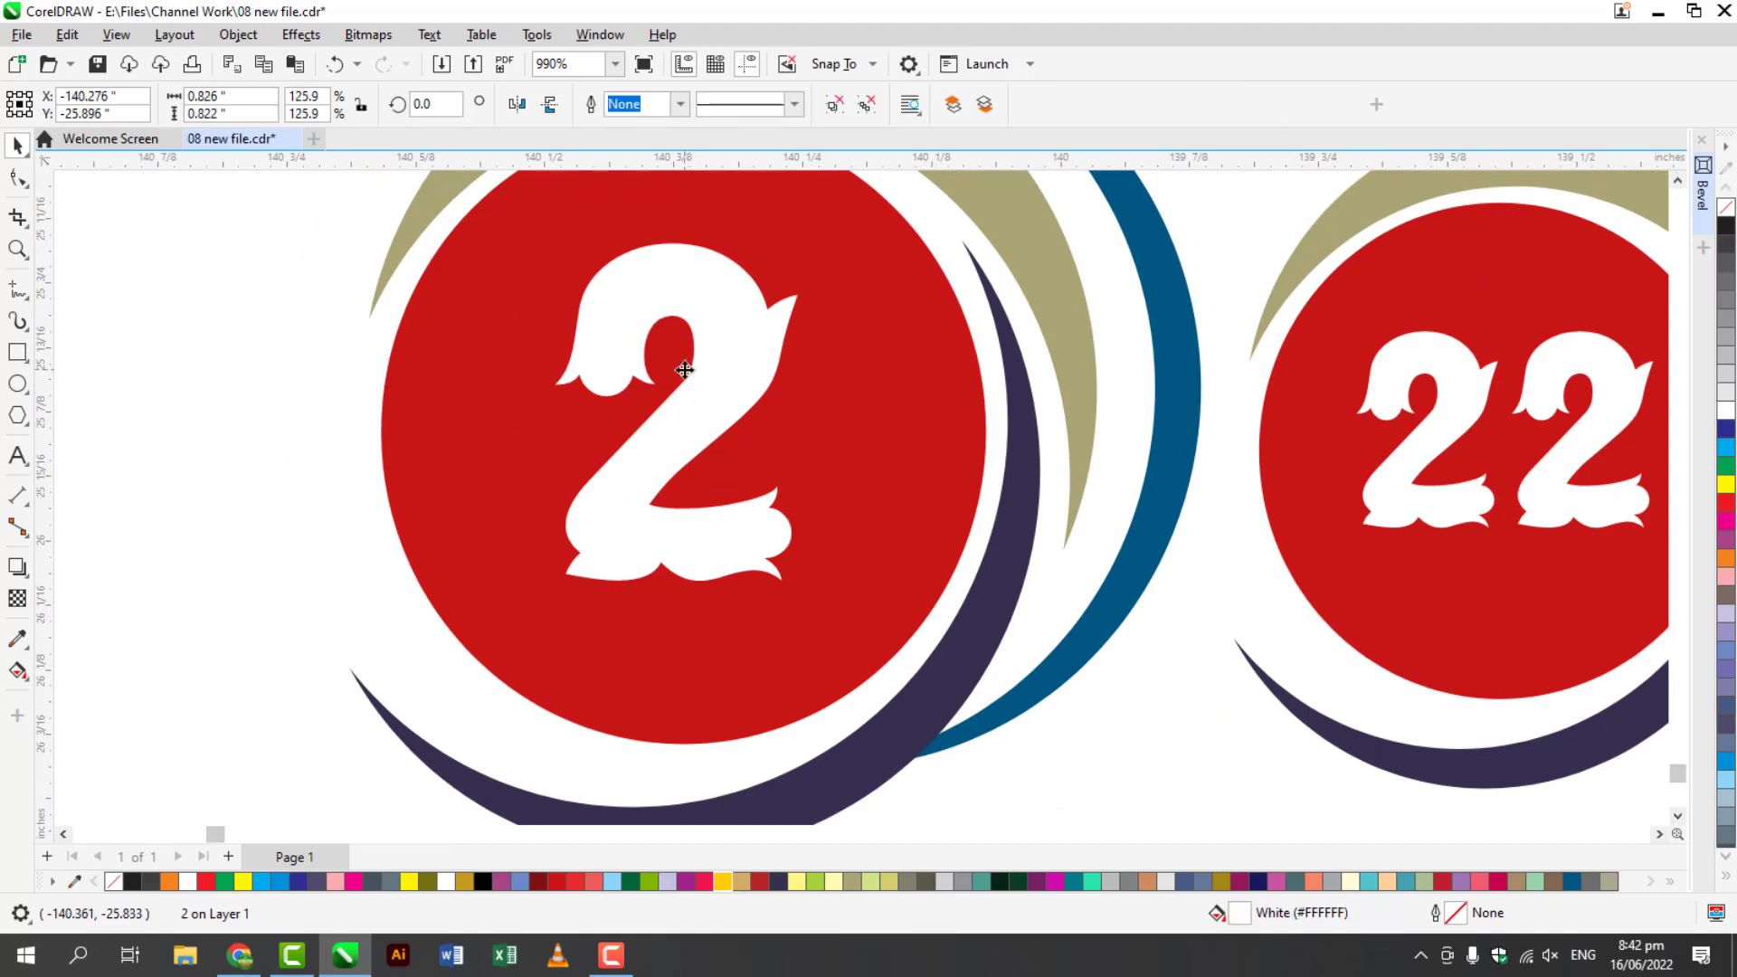
double_click(700, 365)
key("ctrl+a")
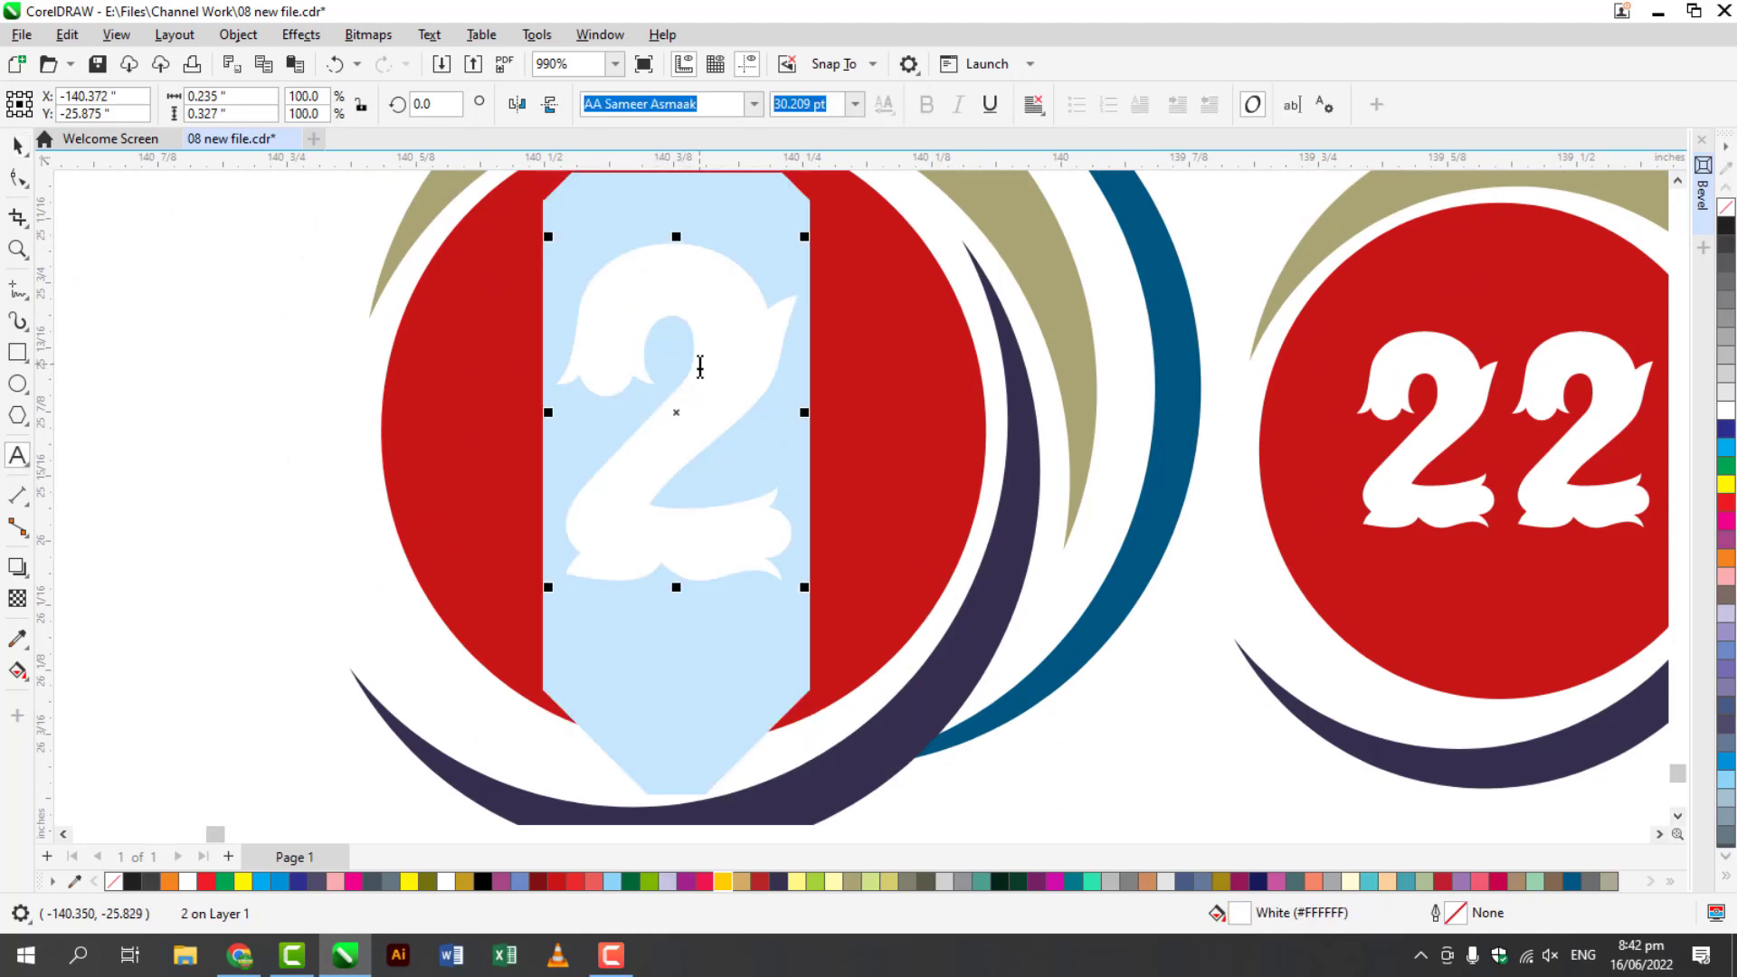
type("4")
- Replace the numbers in the second and third badges of the third row with "42" and "43"
double_click(1450, 473)
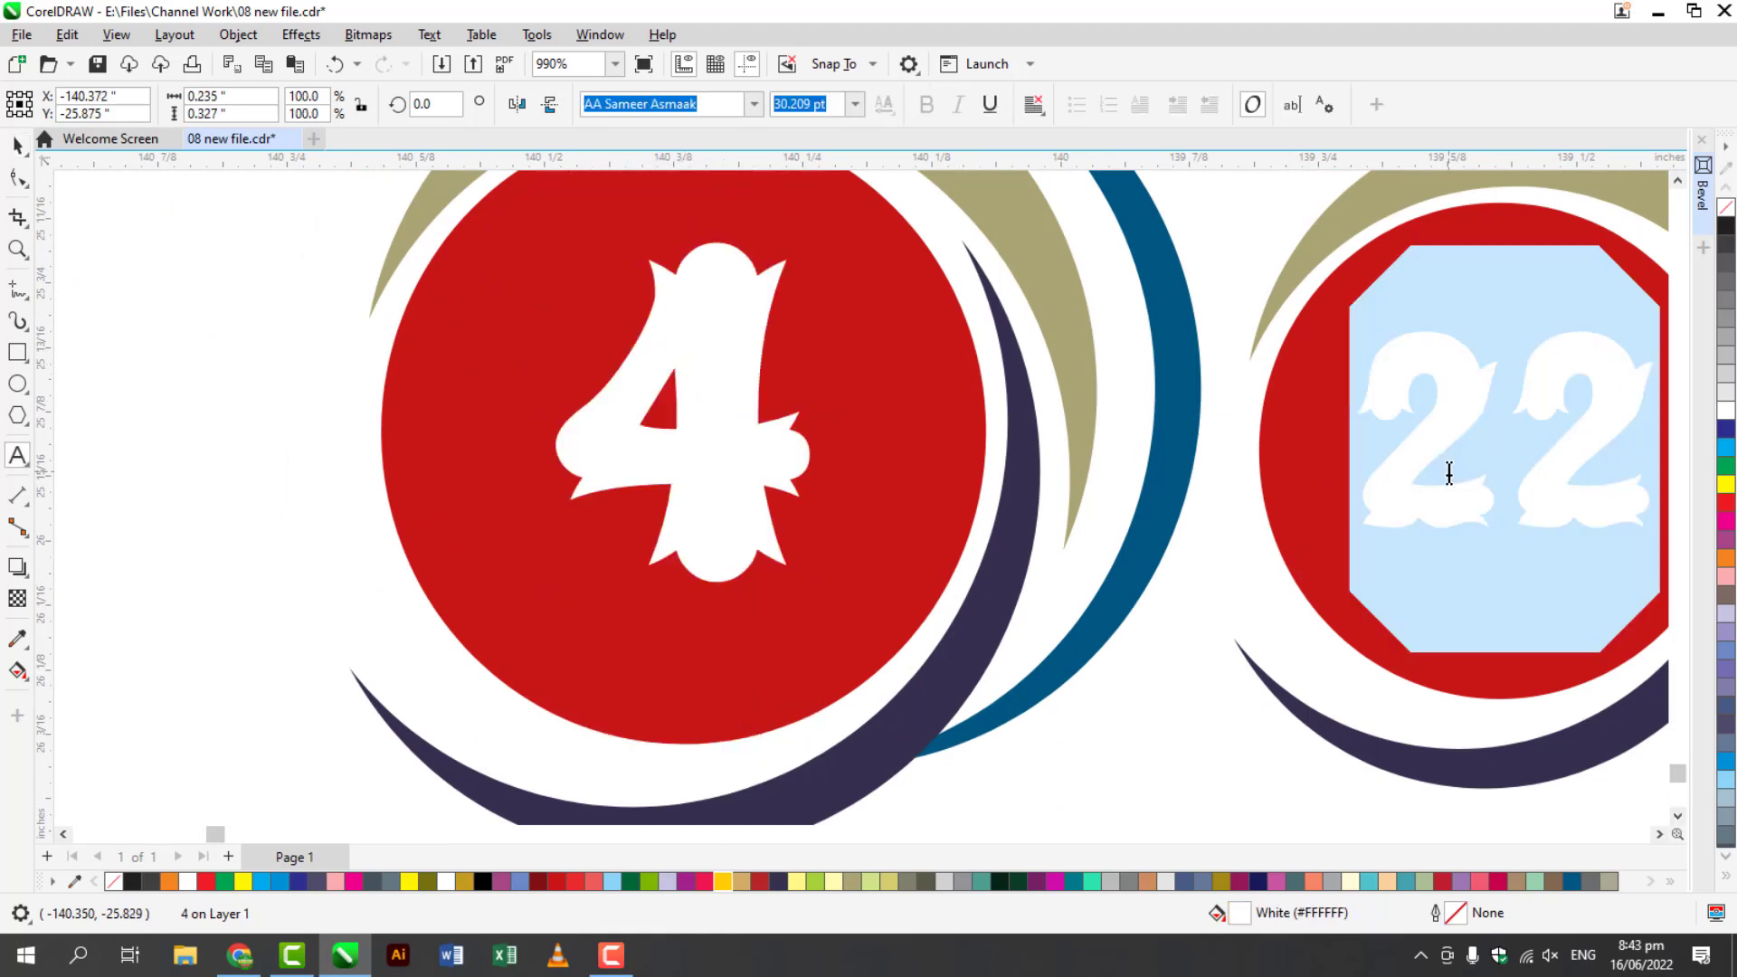
type("42")
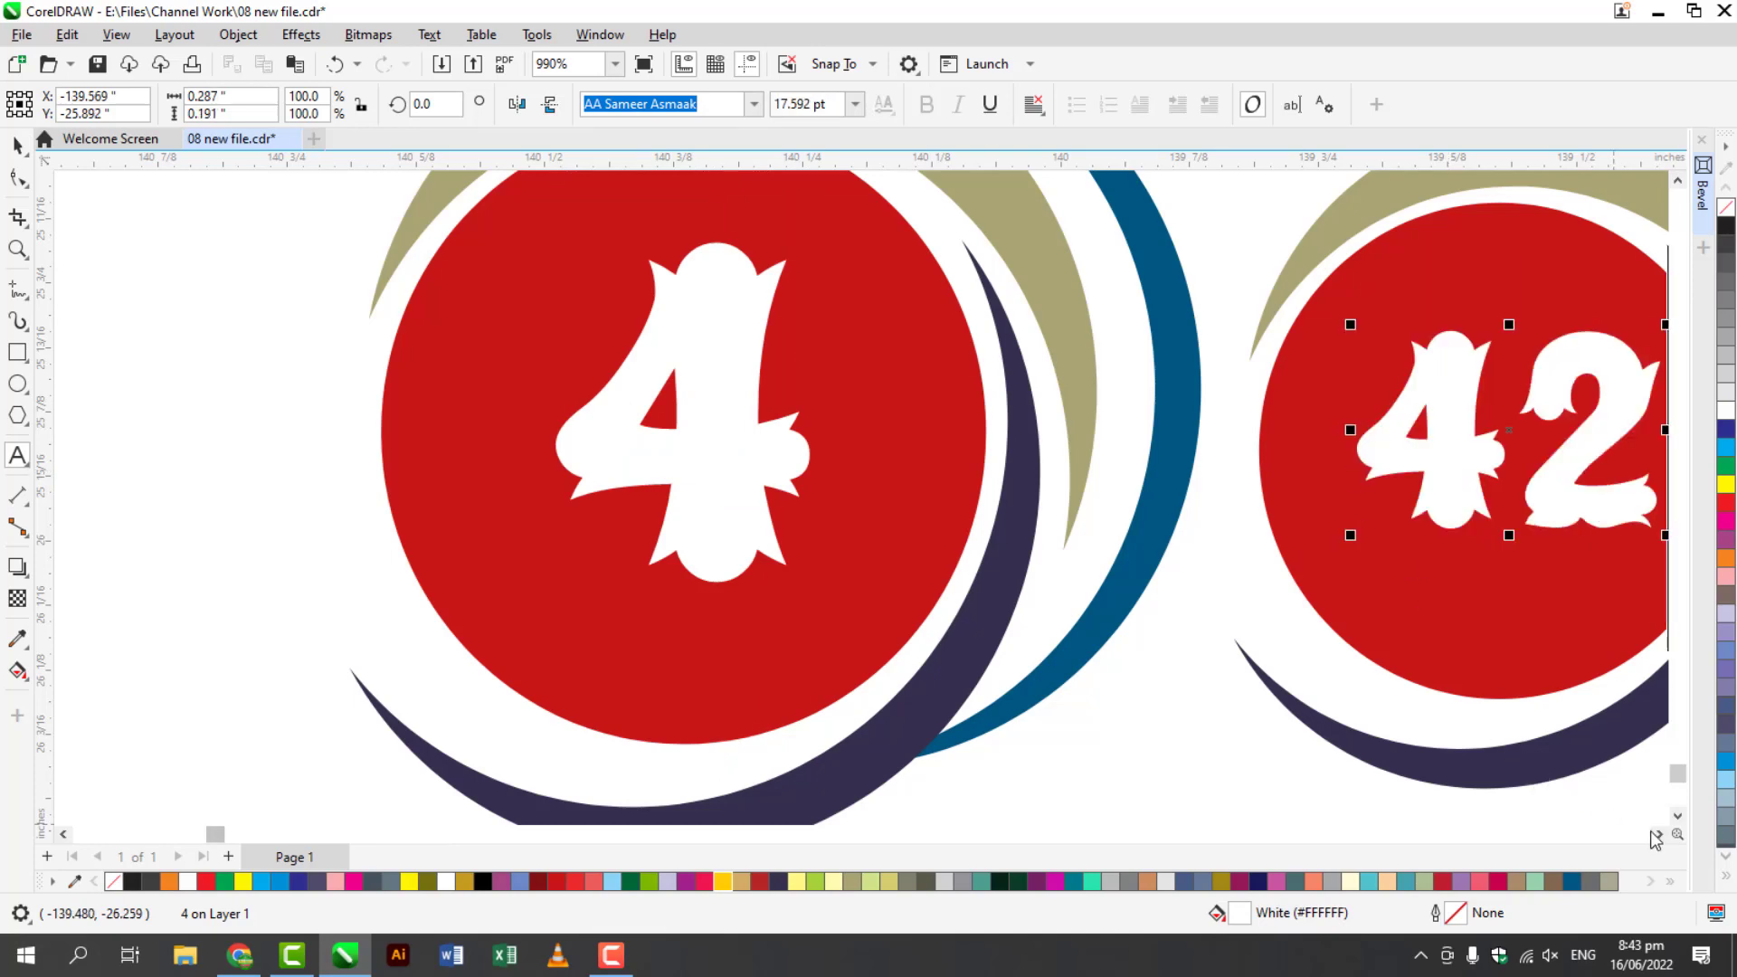
left_click(1659, 834)
left_click(1659, 834)
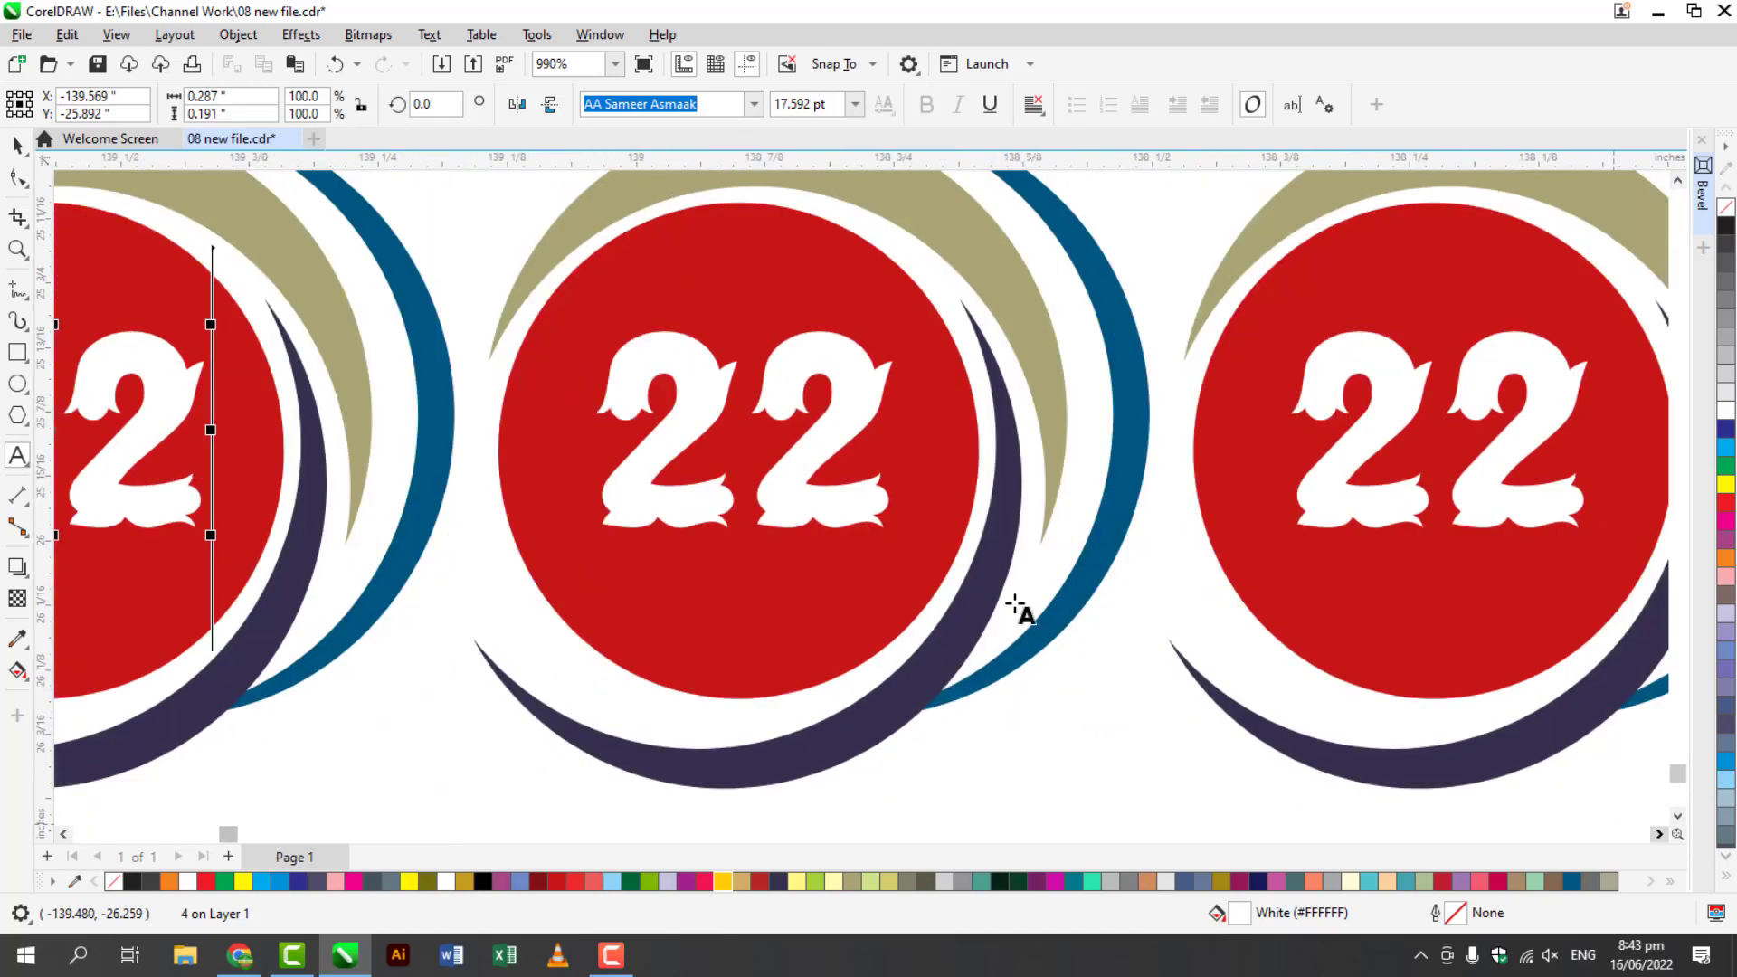
double_click(756, 489)
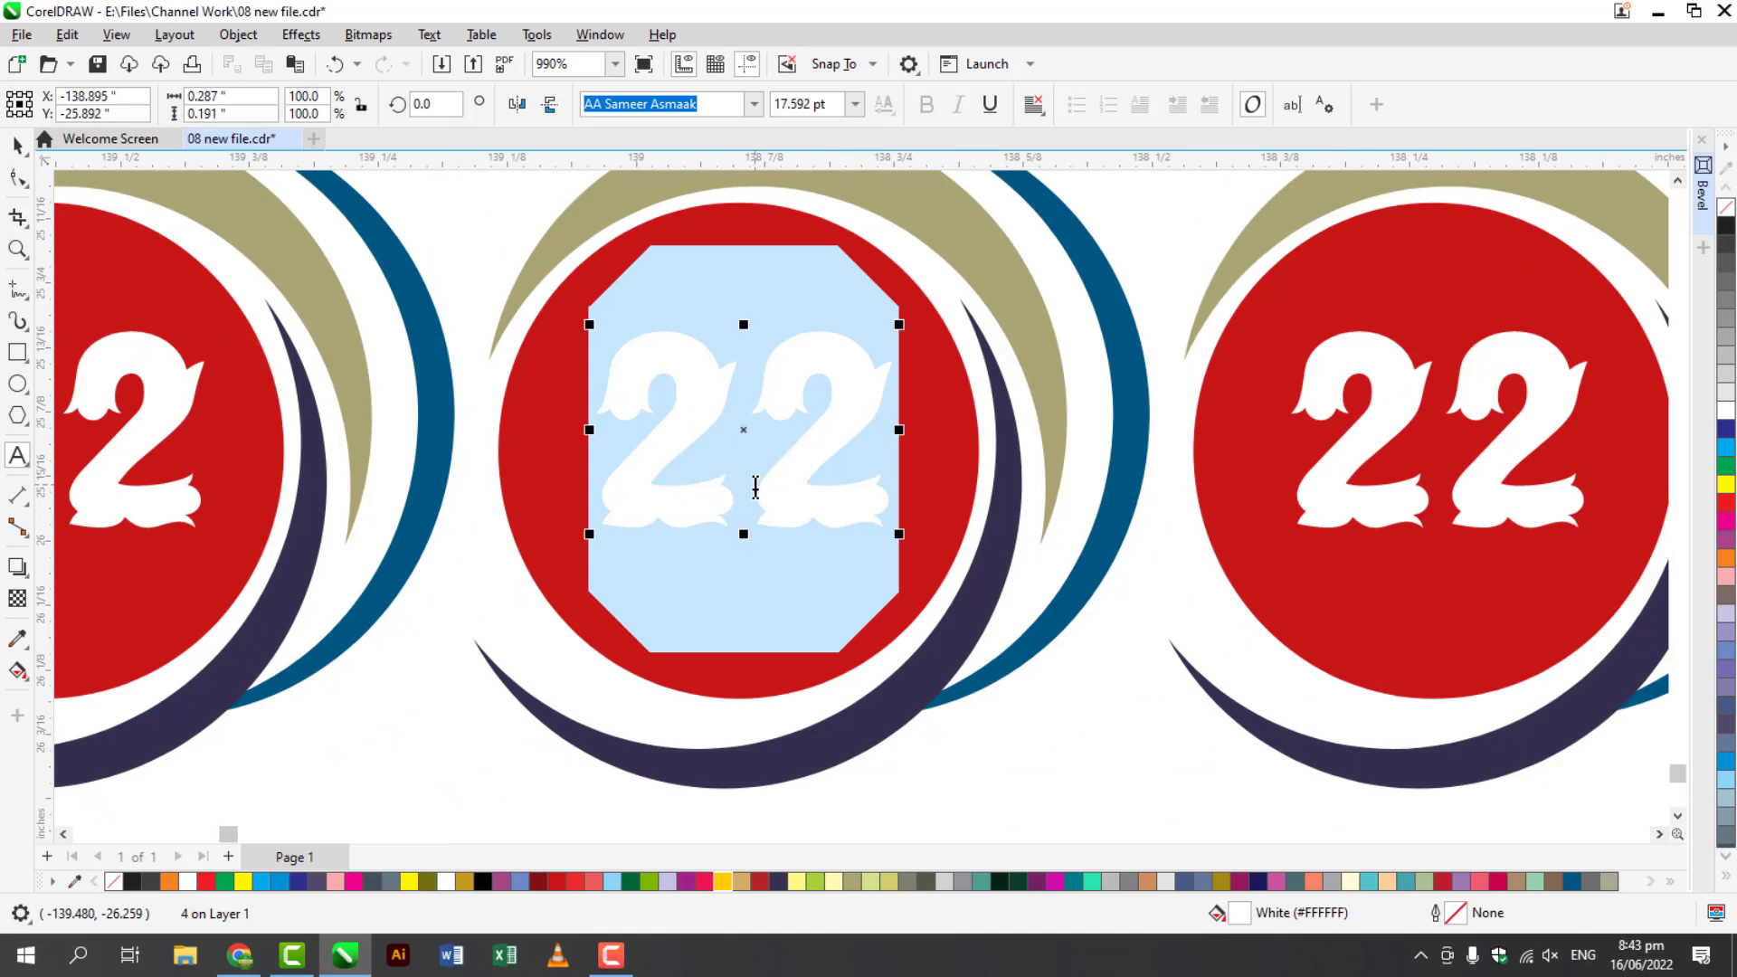
type("43")
- Replace the numbers in the fourth and fifth badges of the third row with "44" and "45"
double_click(1407, 472)
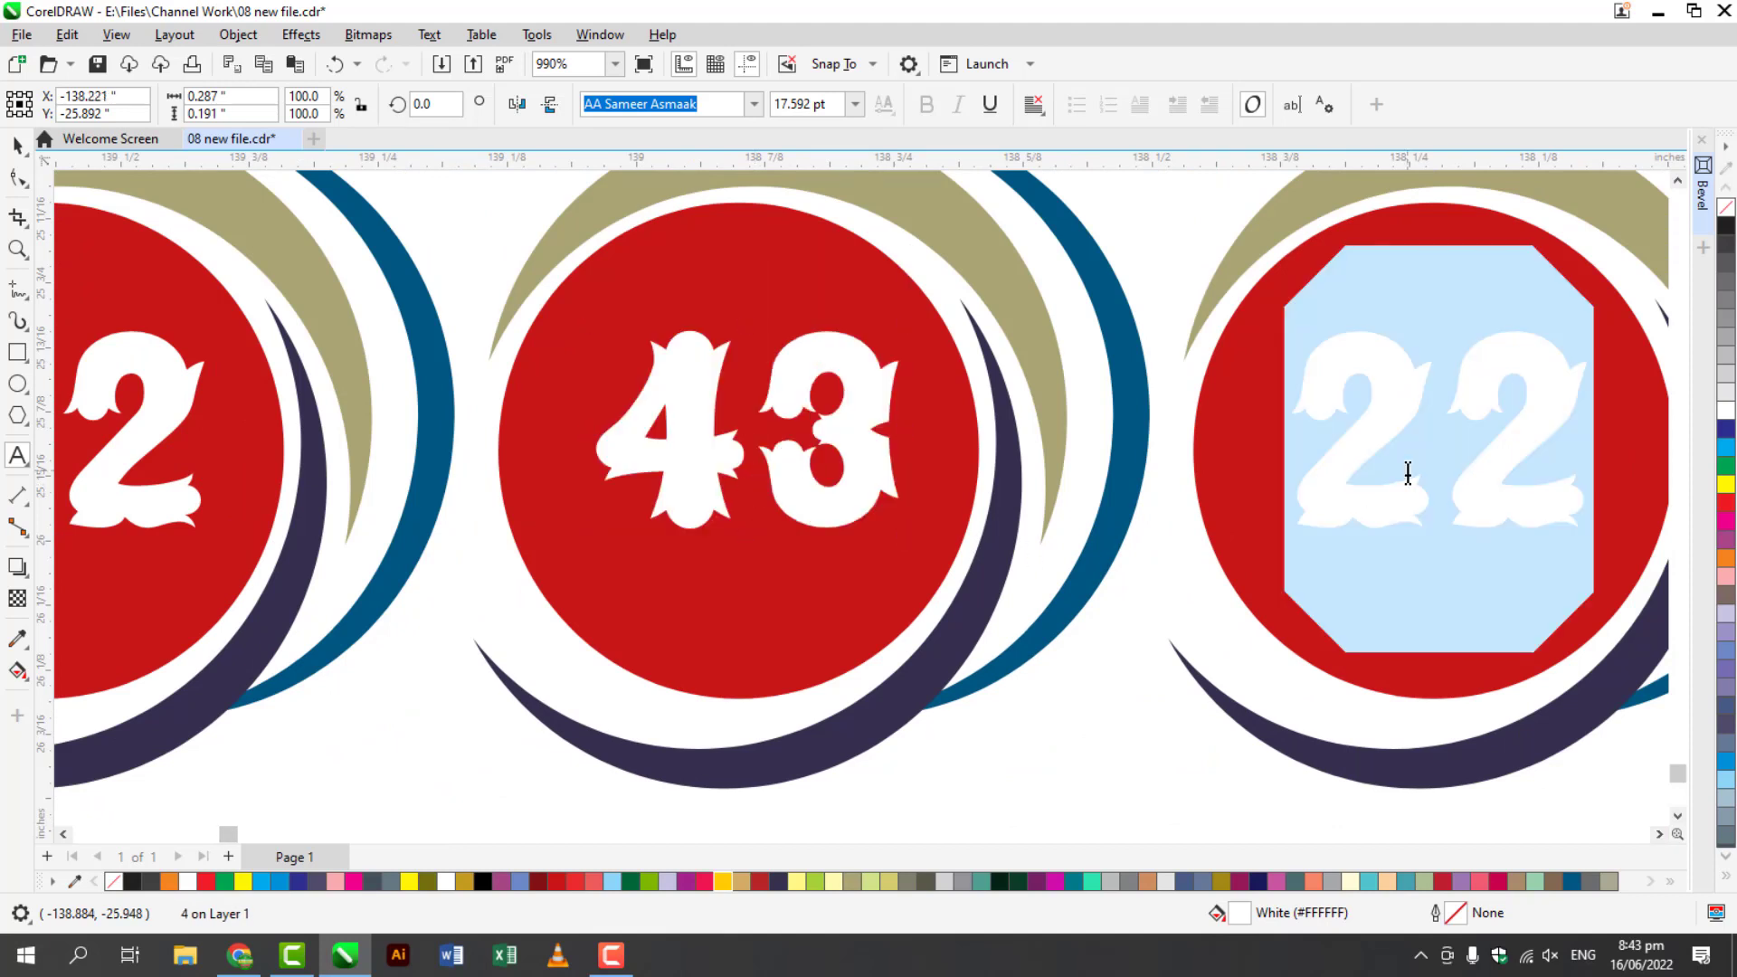
type("44")
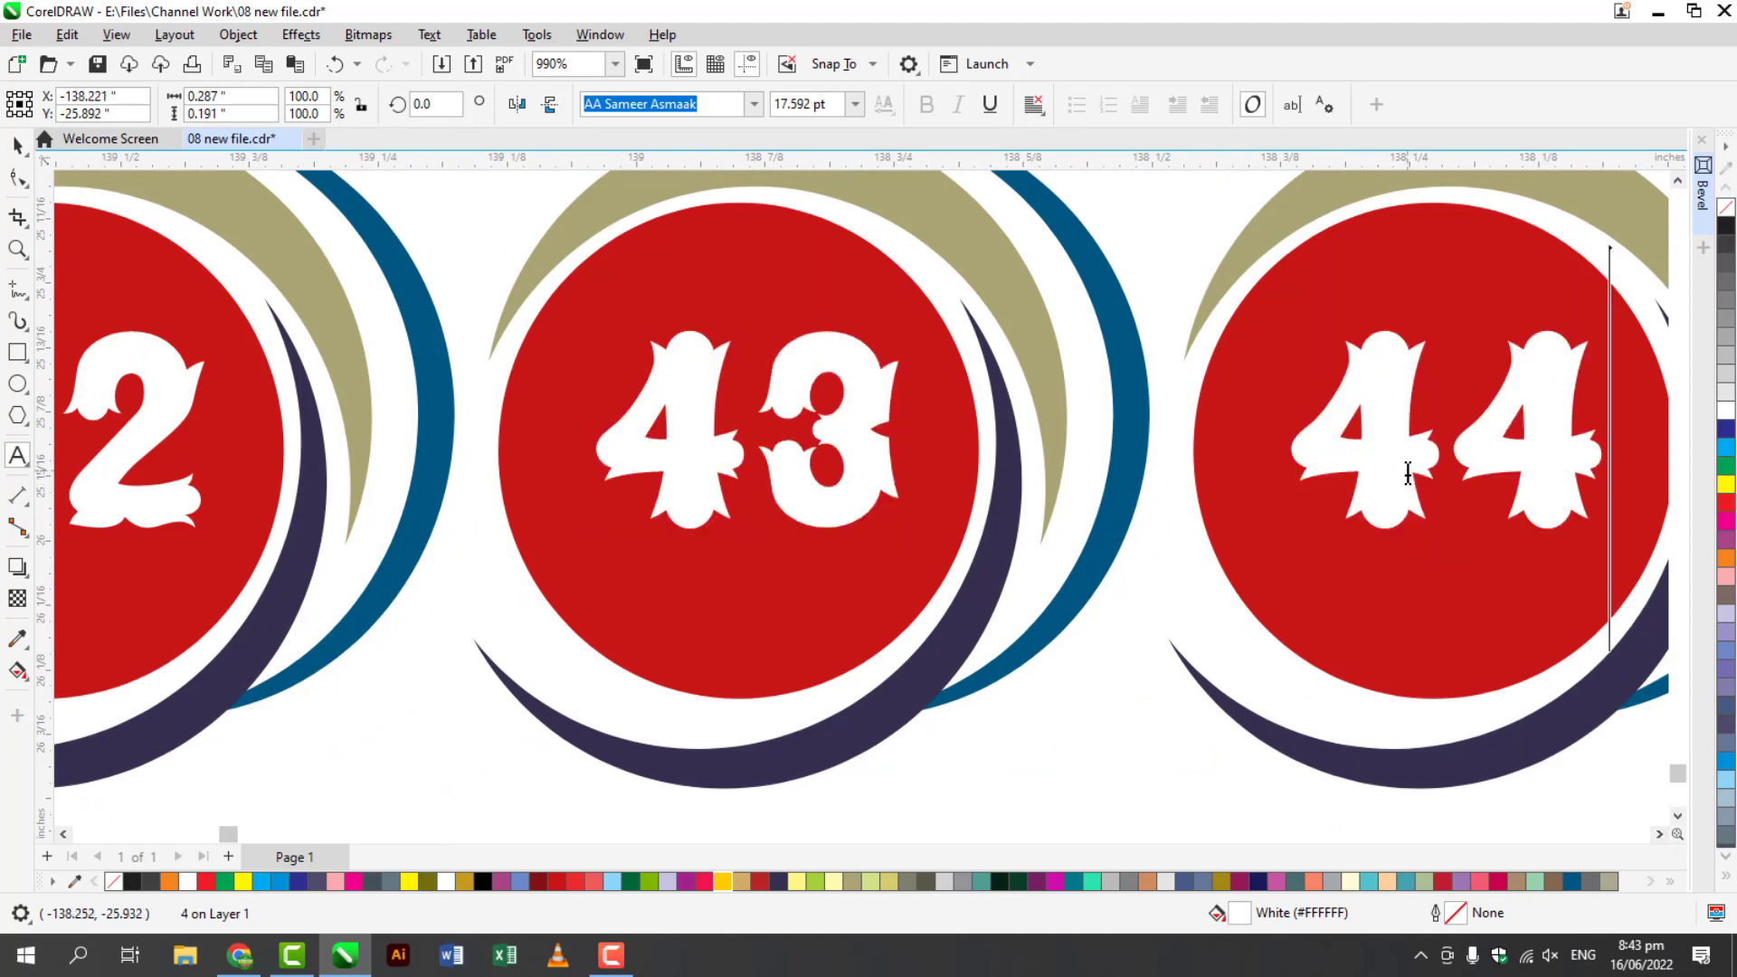
left_click(1659, 834)
left_click(1659, 834)
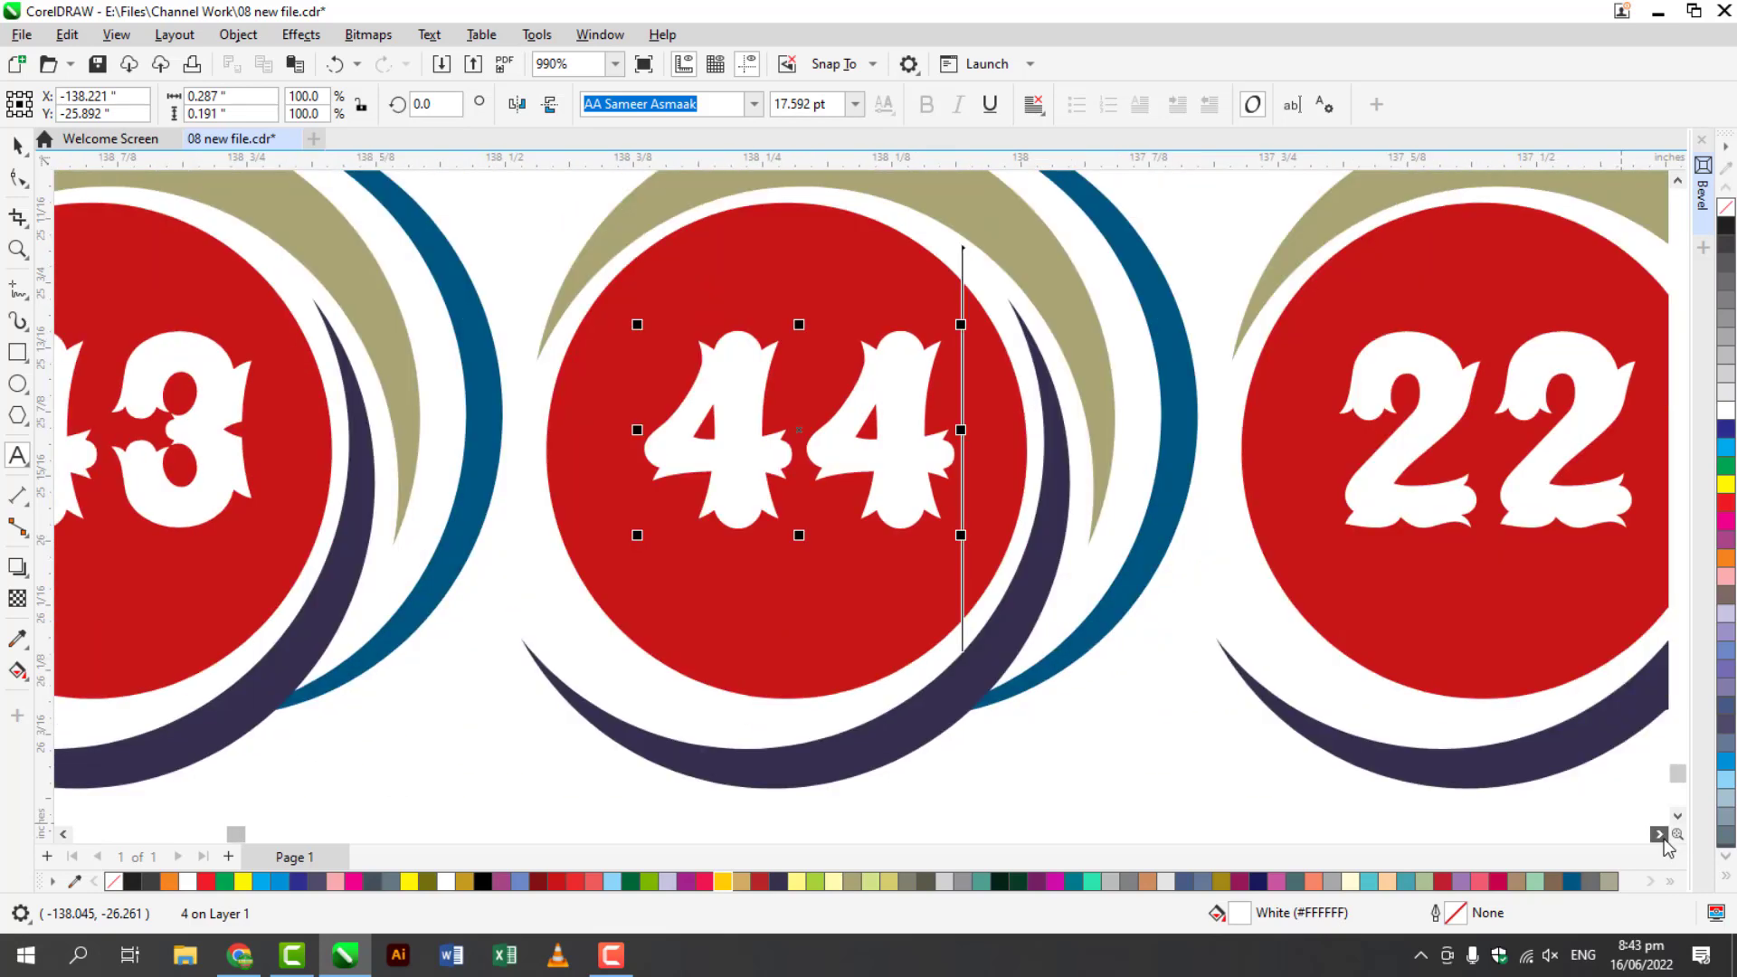
left_click(1660, 834)
double_click(996, 479)
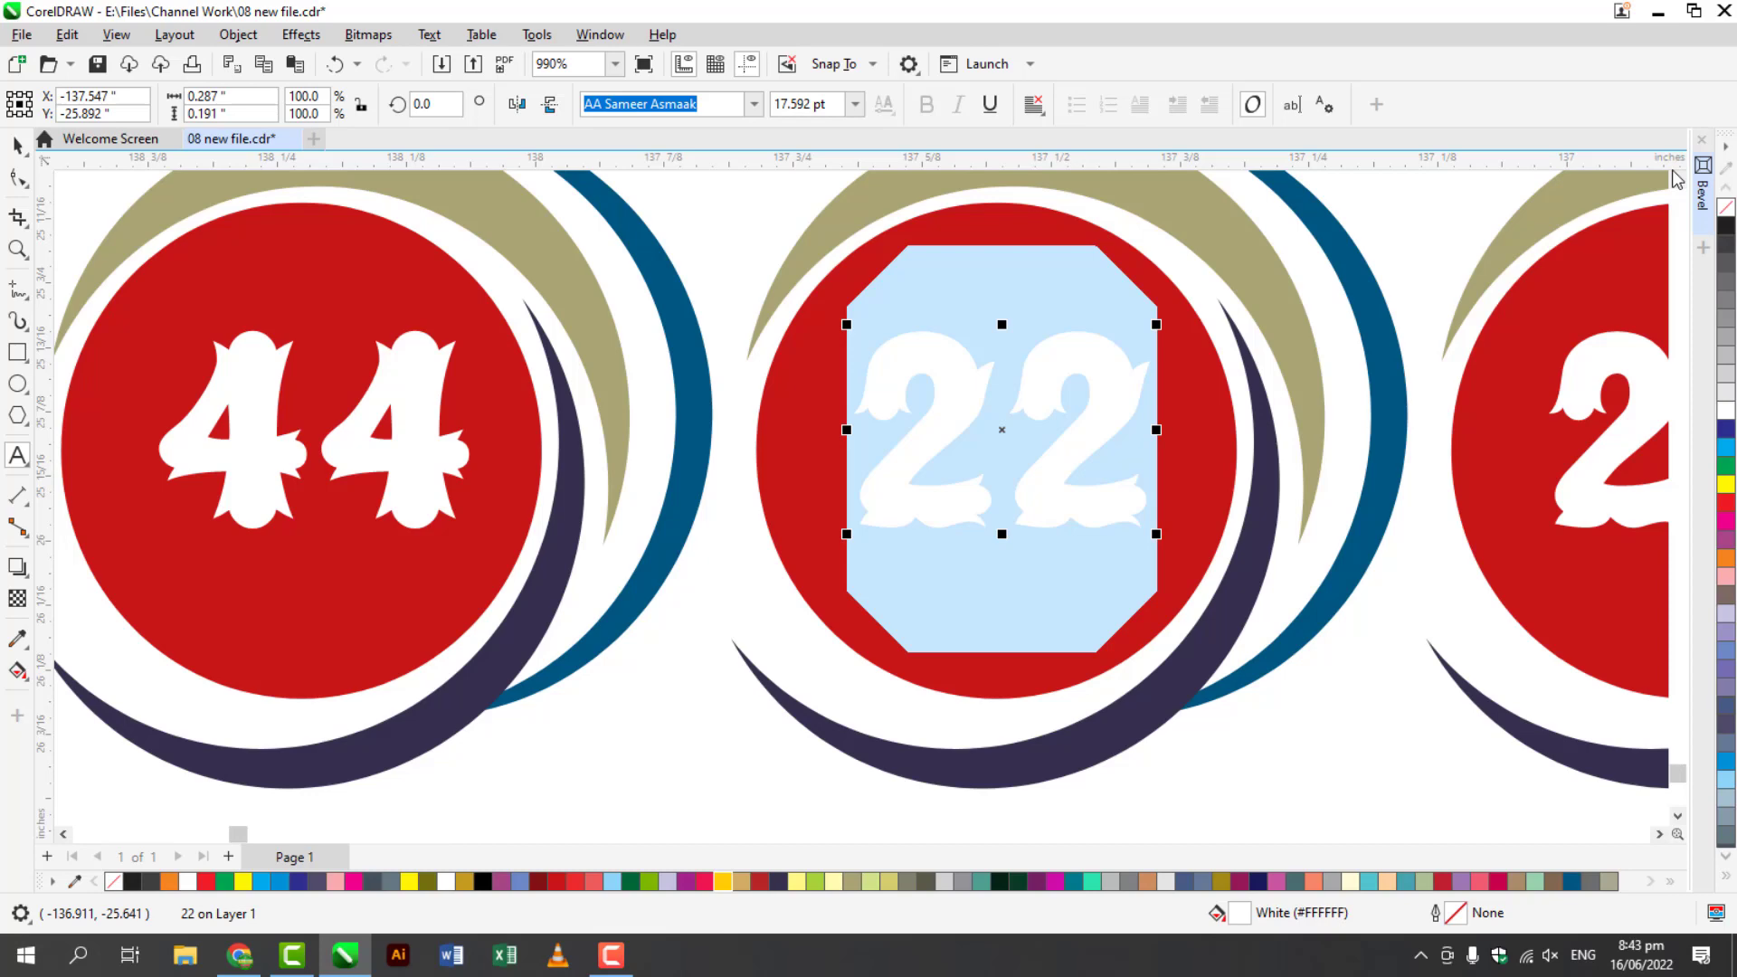
type("45")
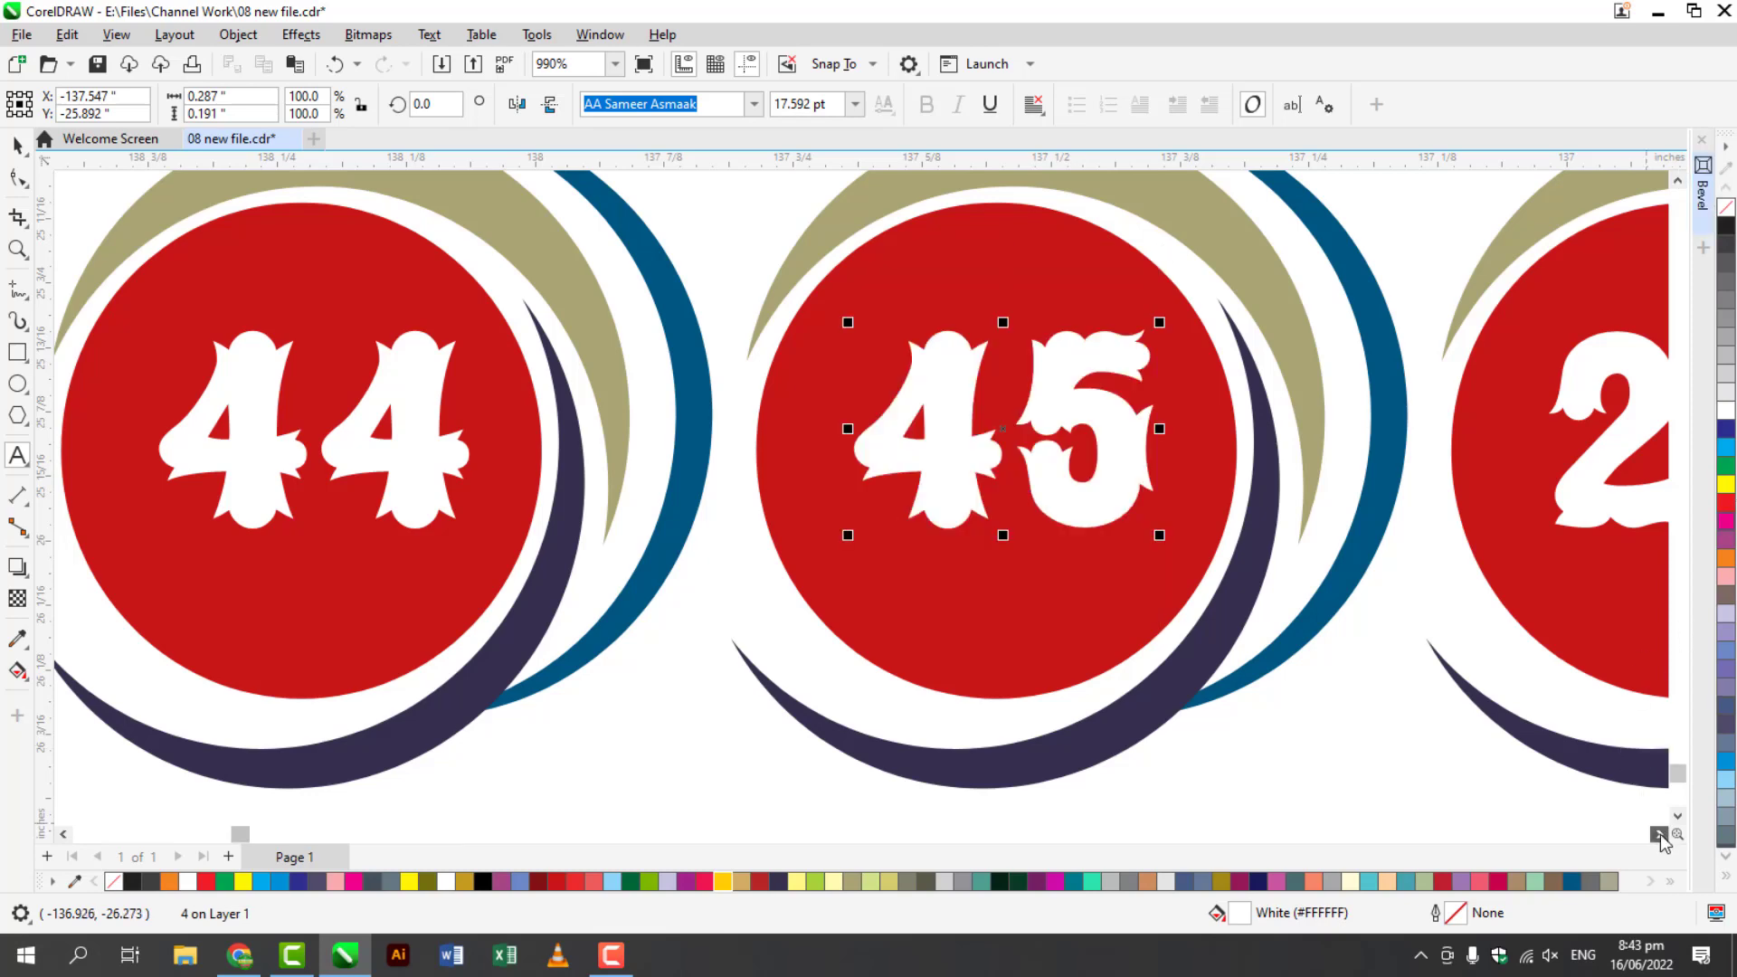
- Change the number in the last badge of the third row to "47"
scroll(1654, 830, "right", 5)
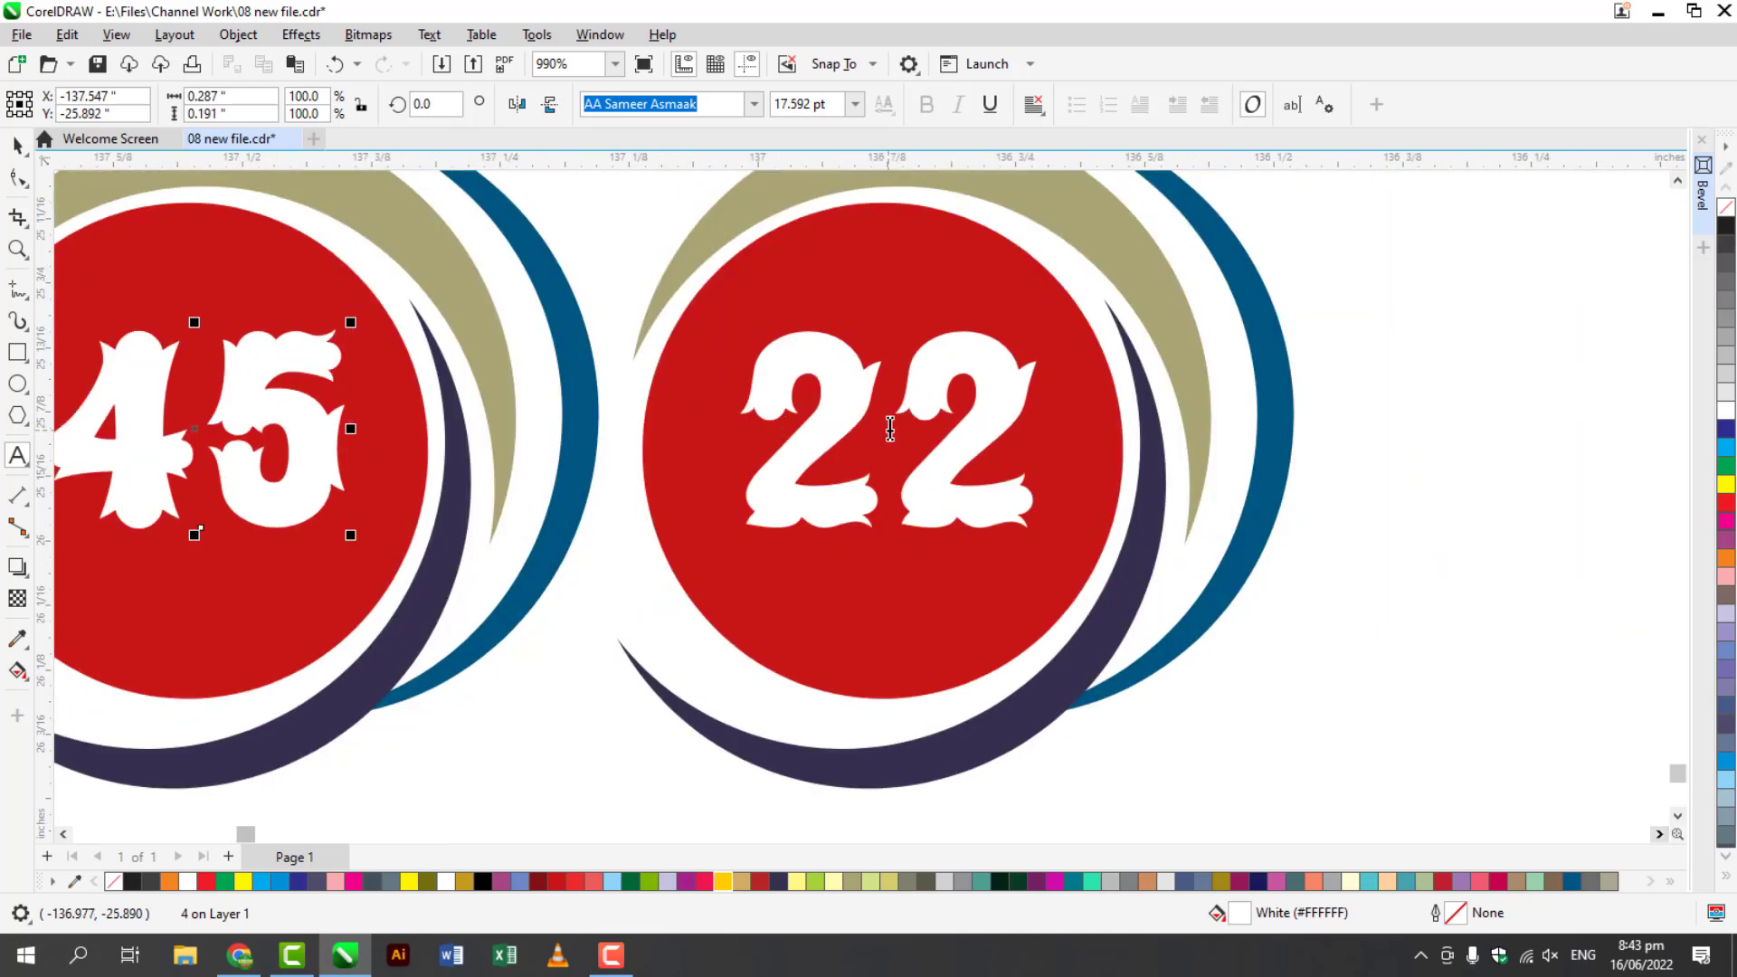
double_click(889, 432)
type("47")
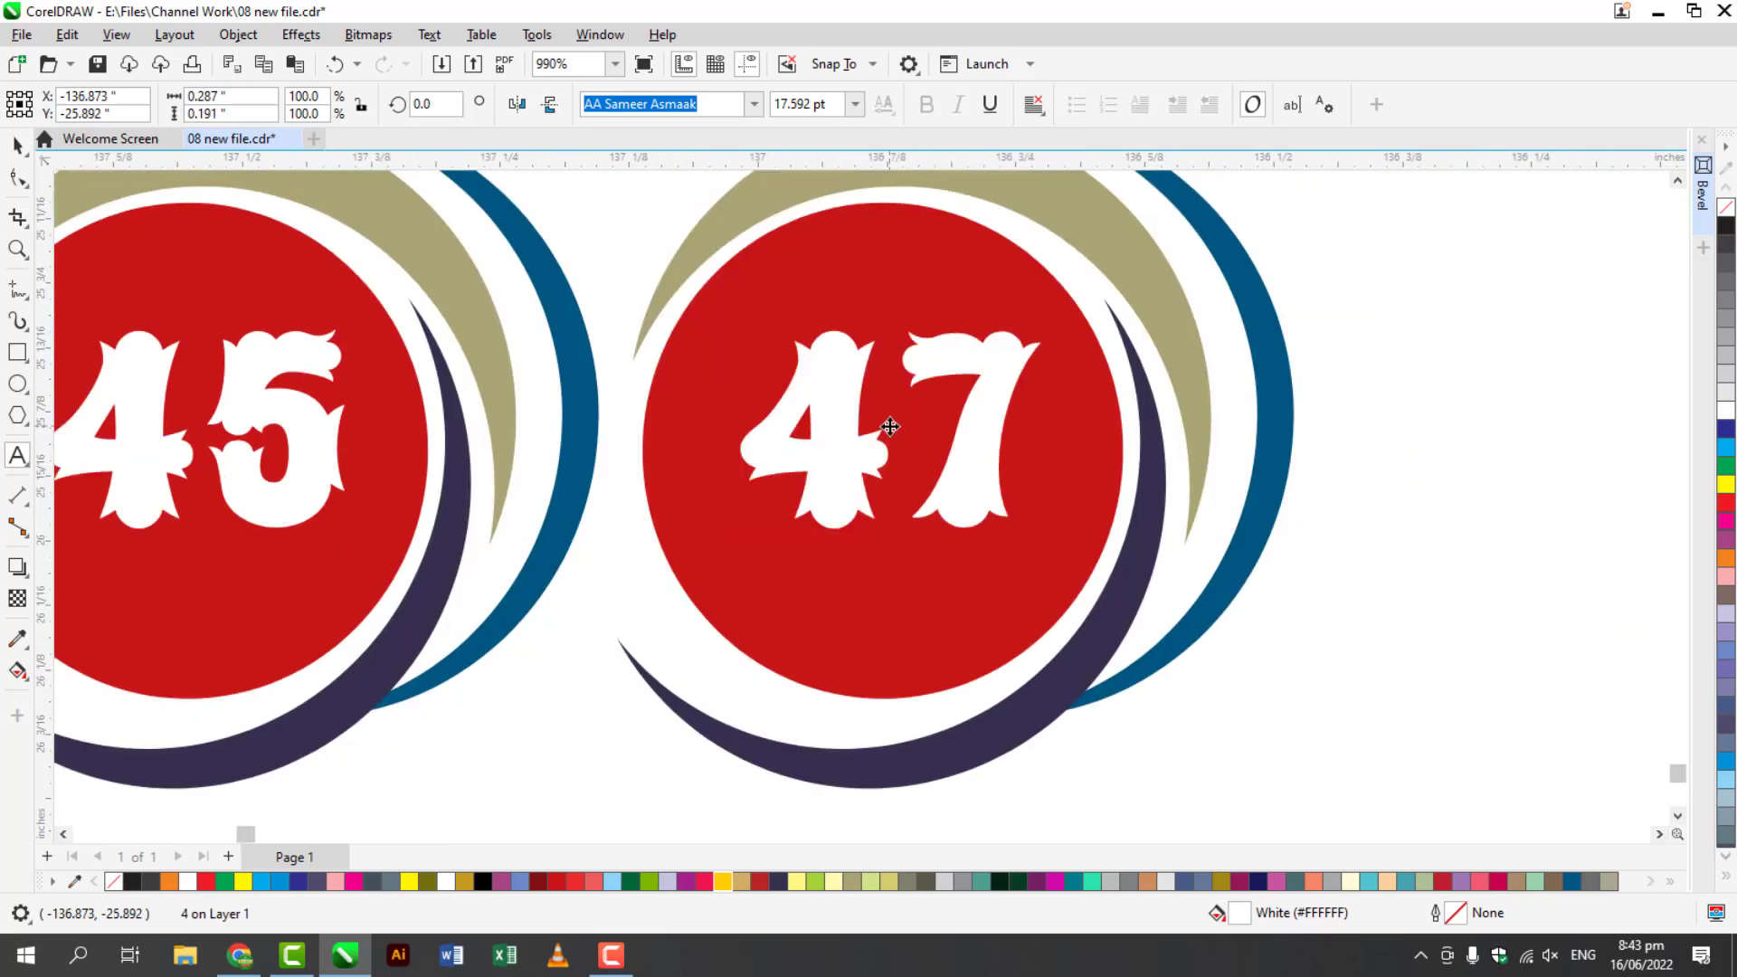
- Fill the number 42 in the second badge of the third row with Deep Yellow
left_click(64, 834)
left_click(63, 833)
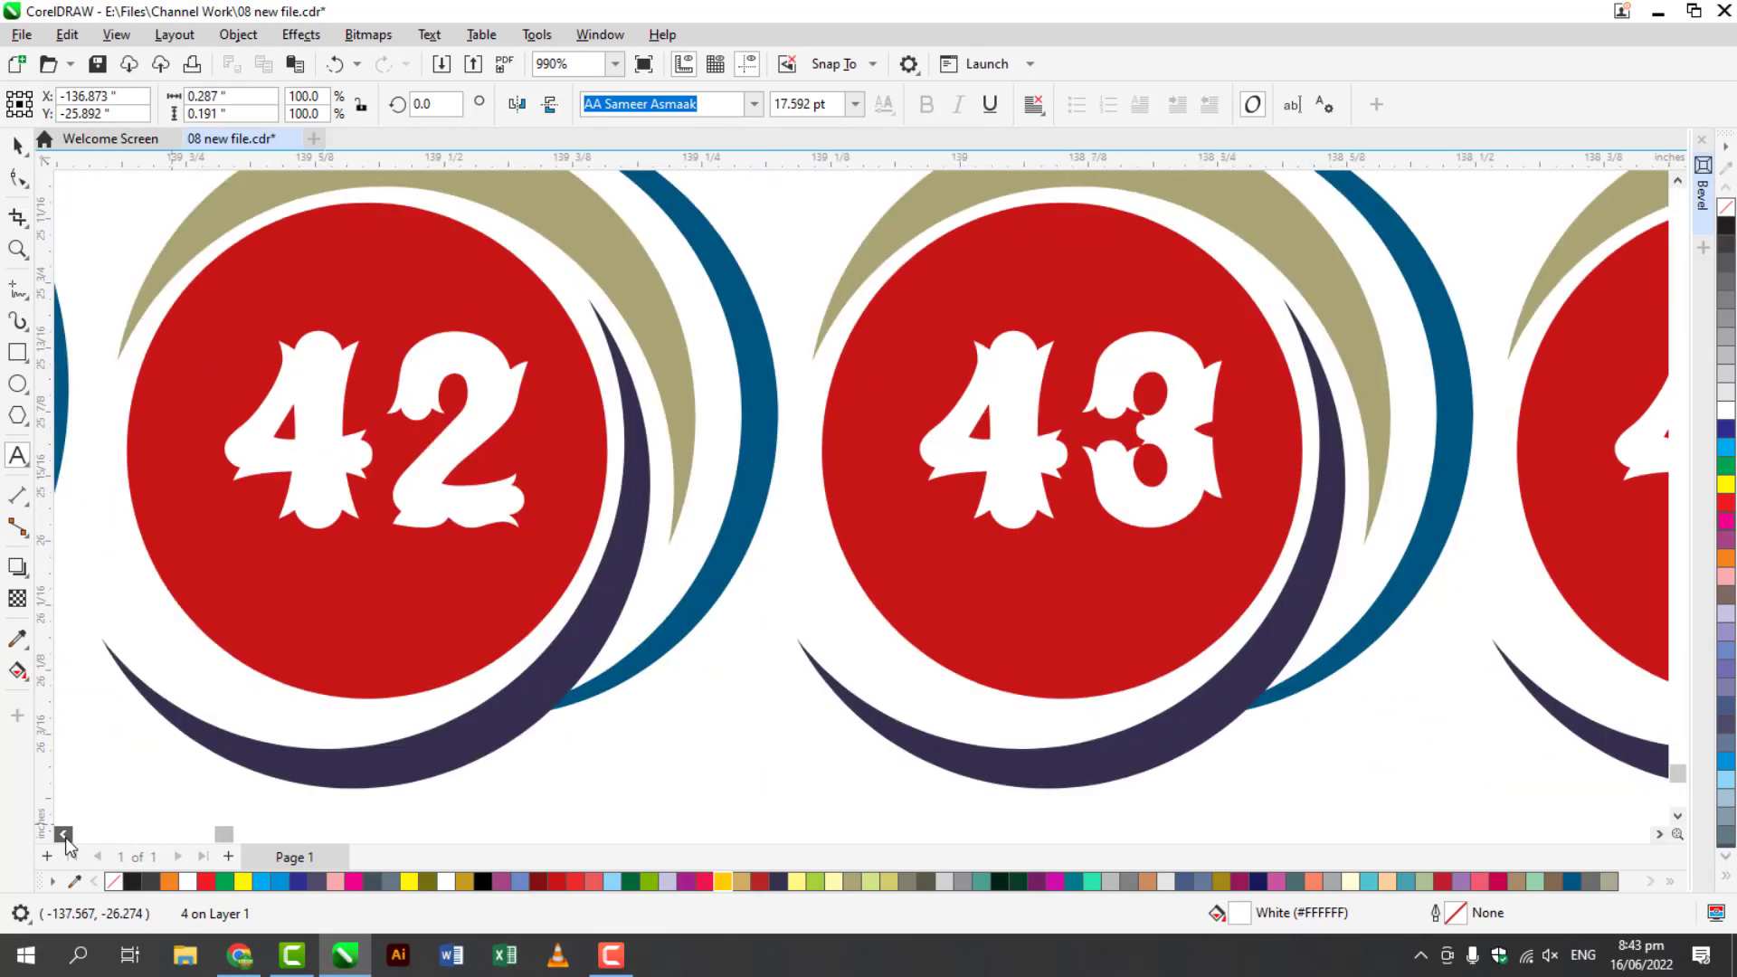
left_click(63, 833)
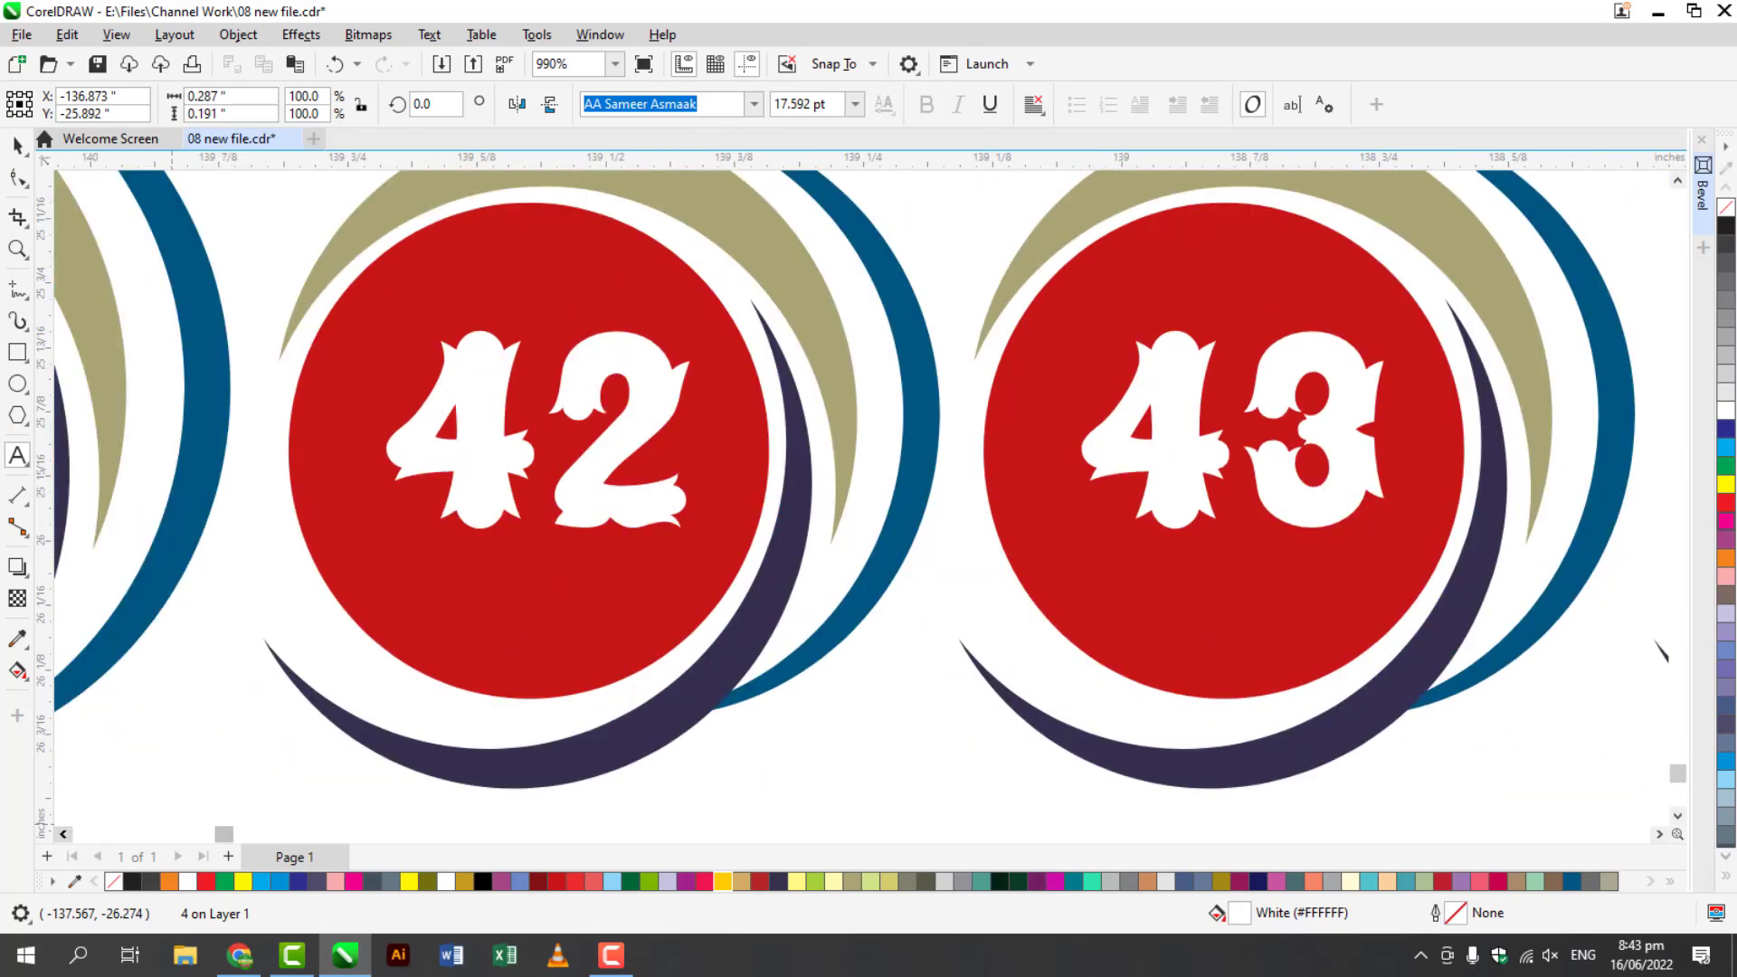
key("Tab")
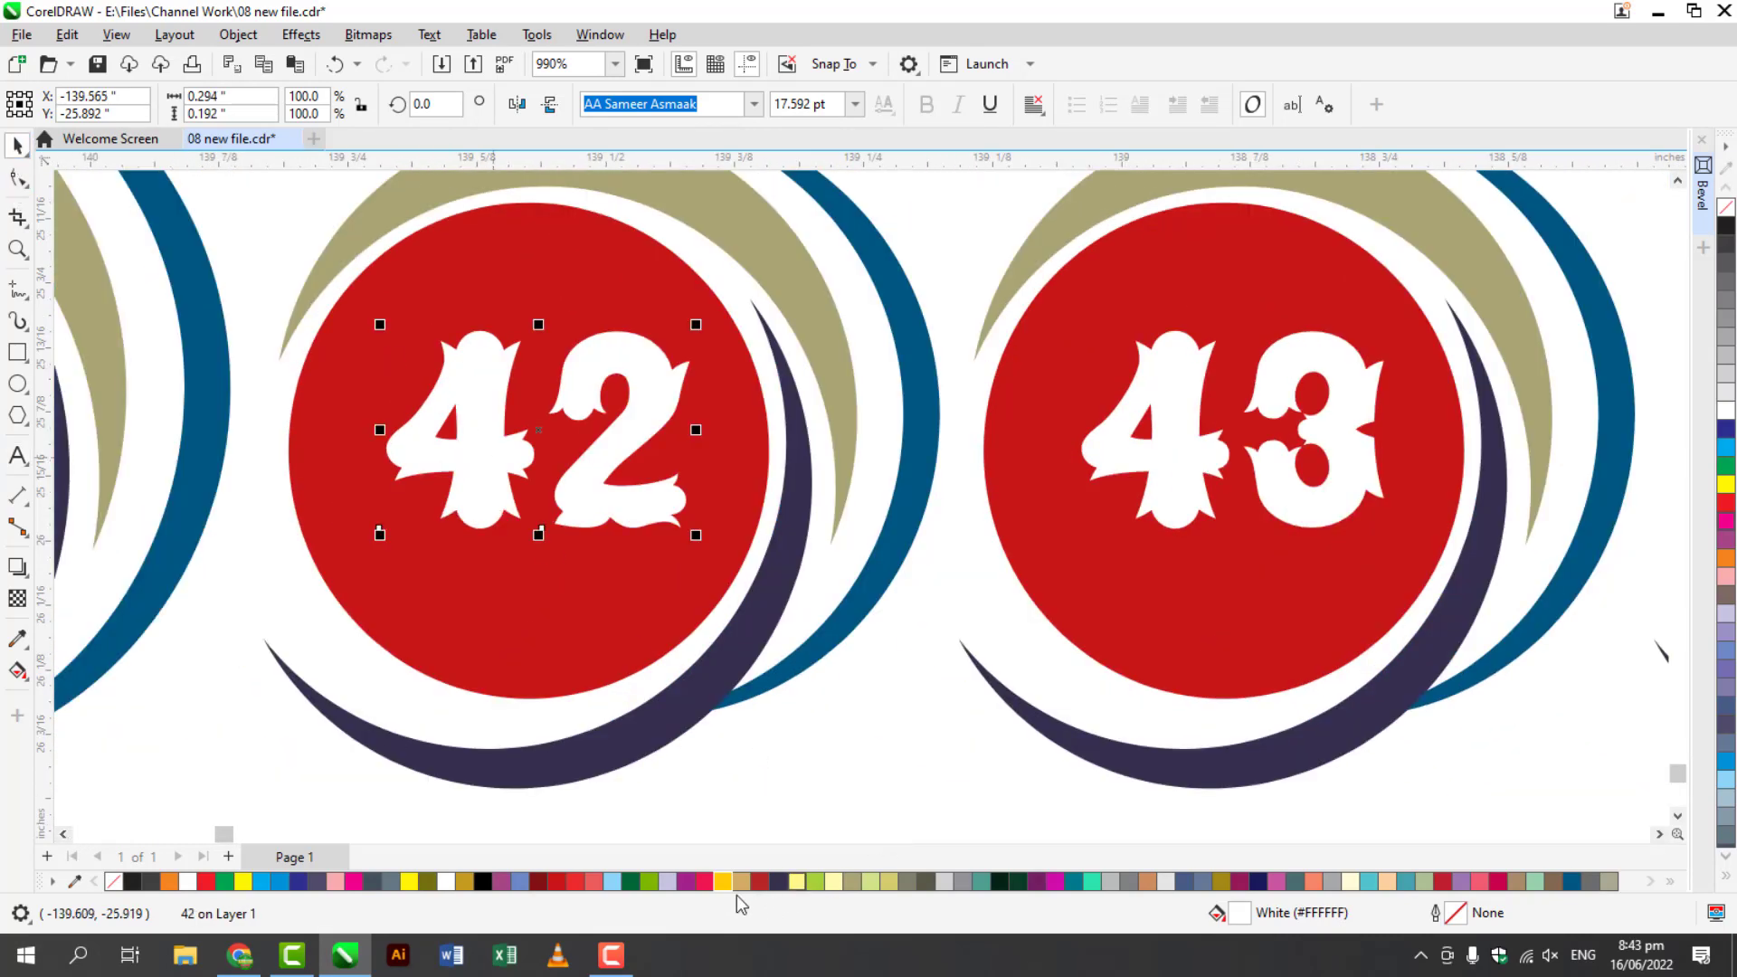
left_click(722, 881)
- Change the digit in the large first badge of the fourth row to "5"
left_click(64, 834)
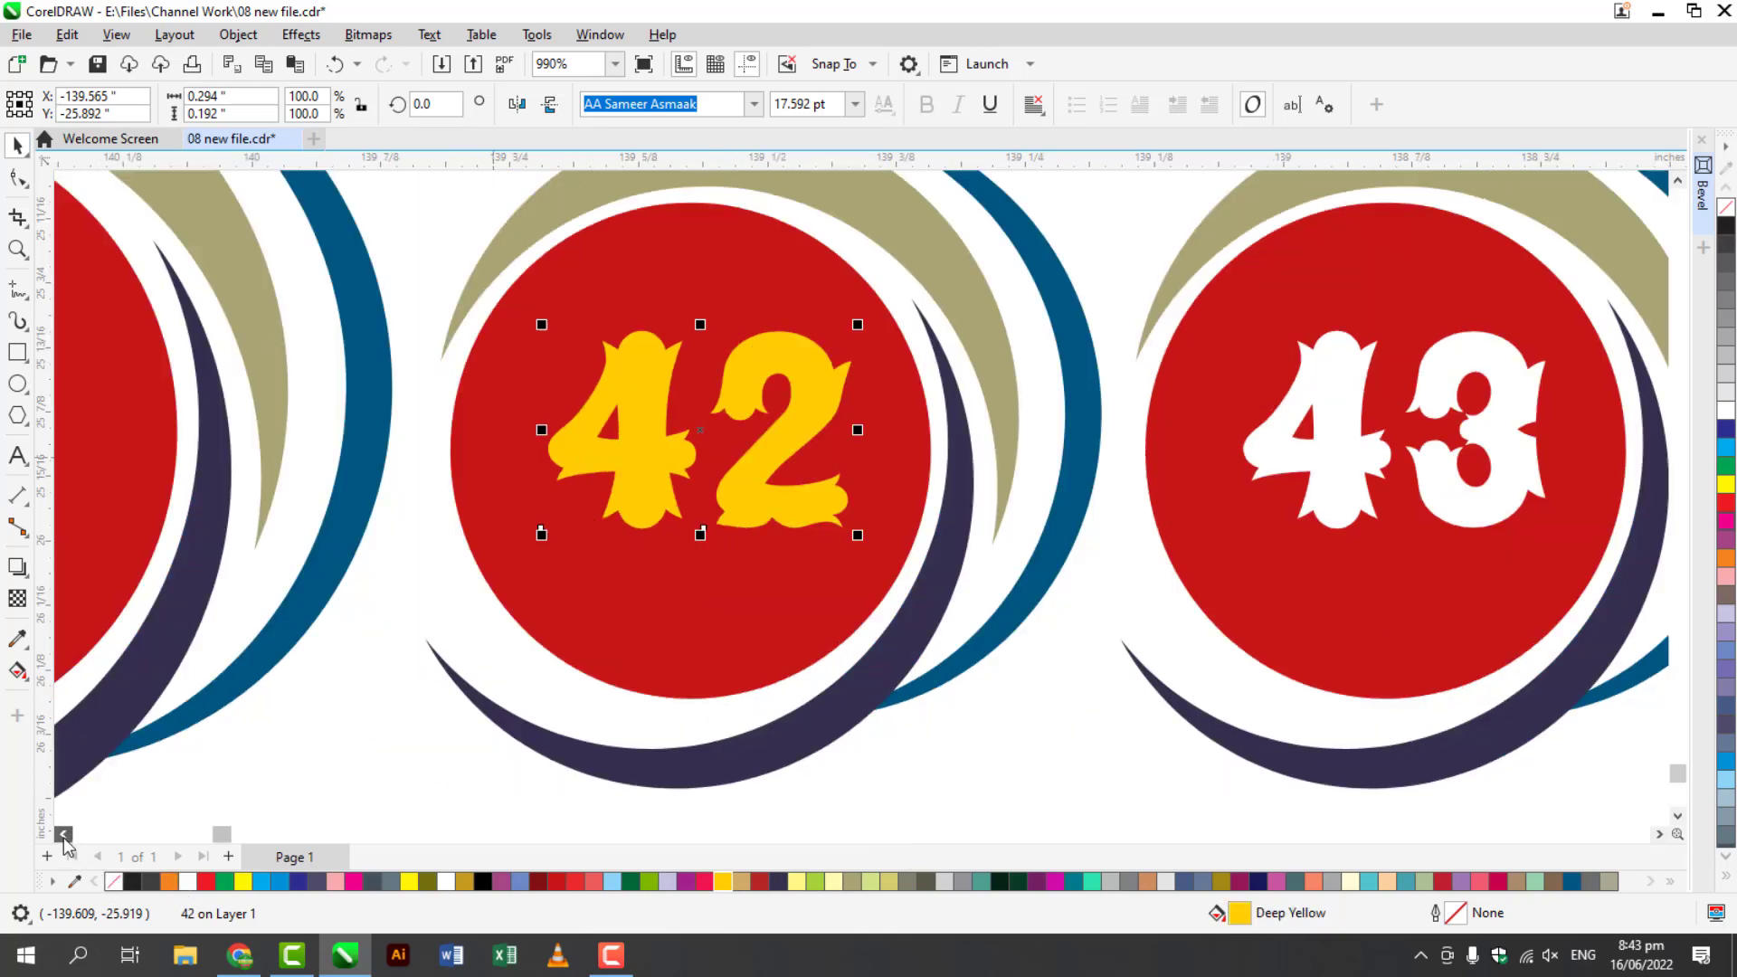
left_click(63, 833)
left_click(63, 834)
left_click(1678, 815)
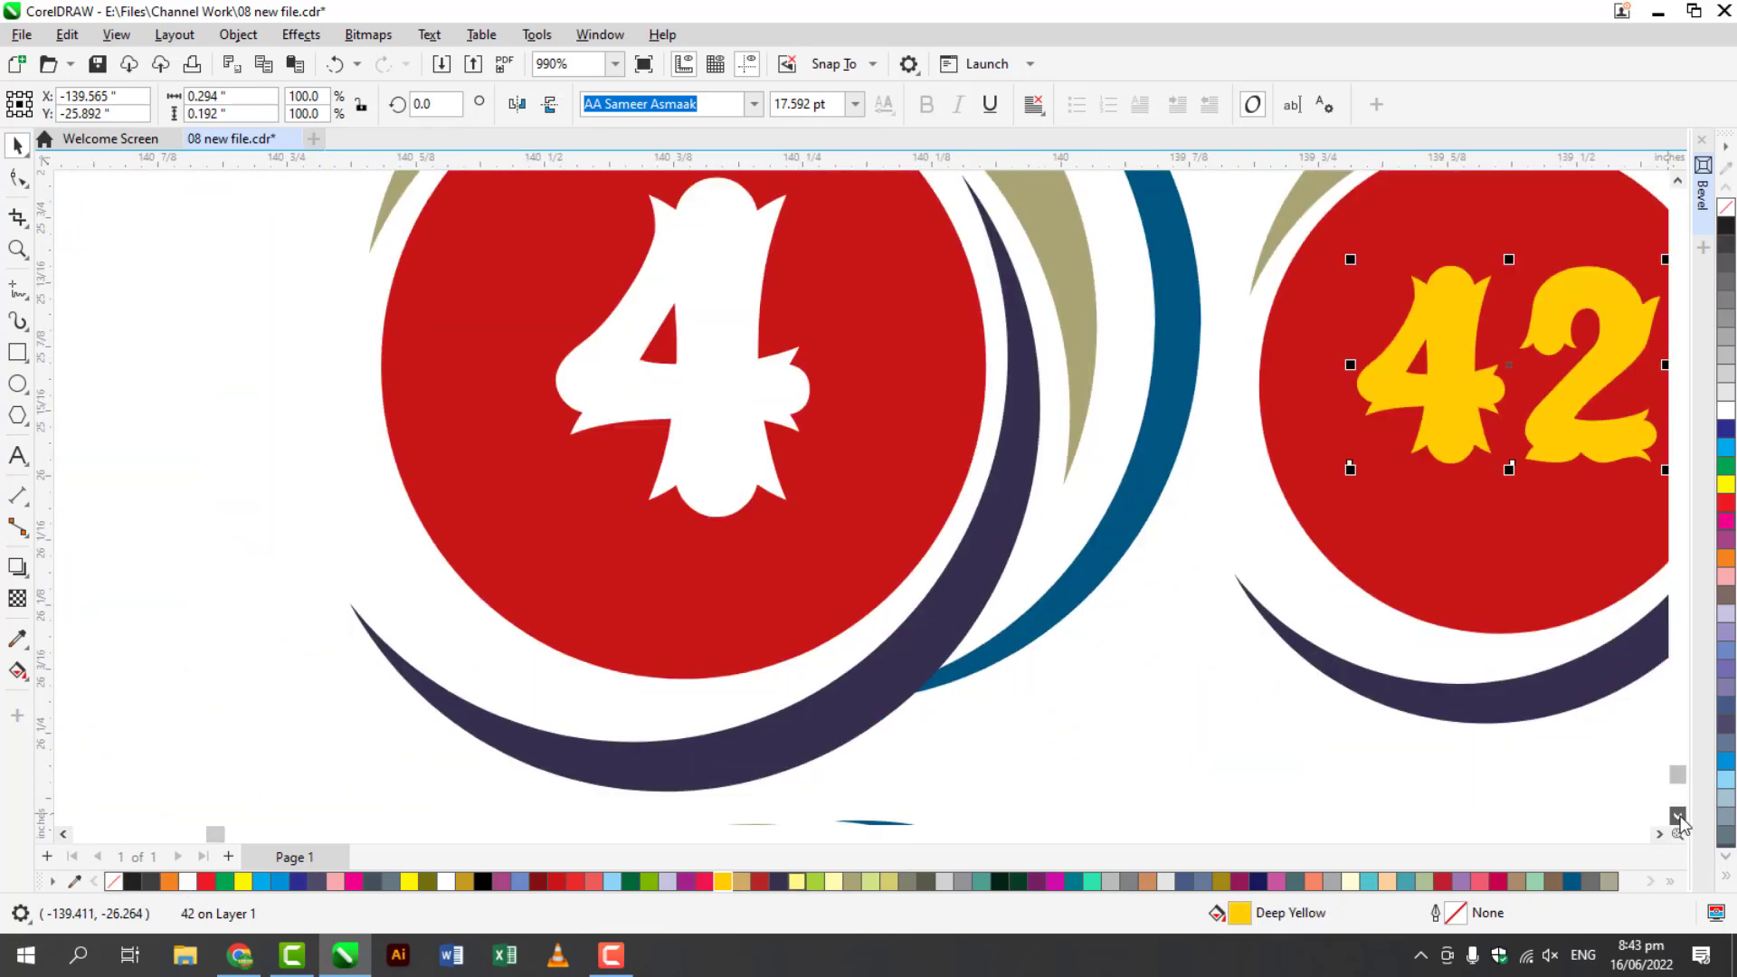
left_click(1679, 815)
left_click(1678, 815)
left_click(788, 458)
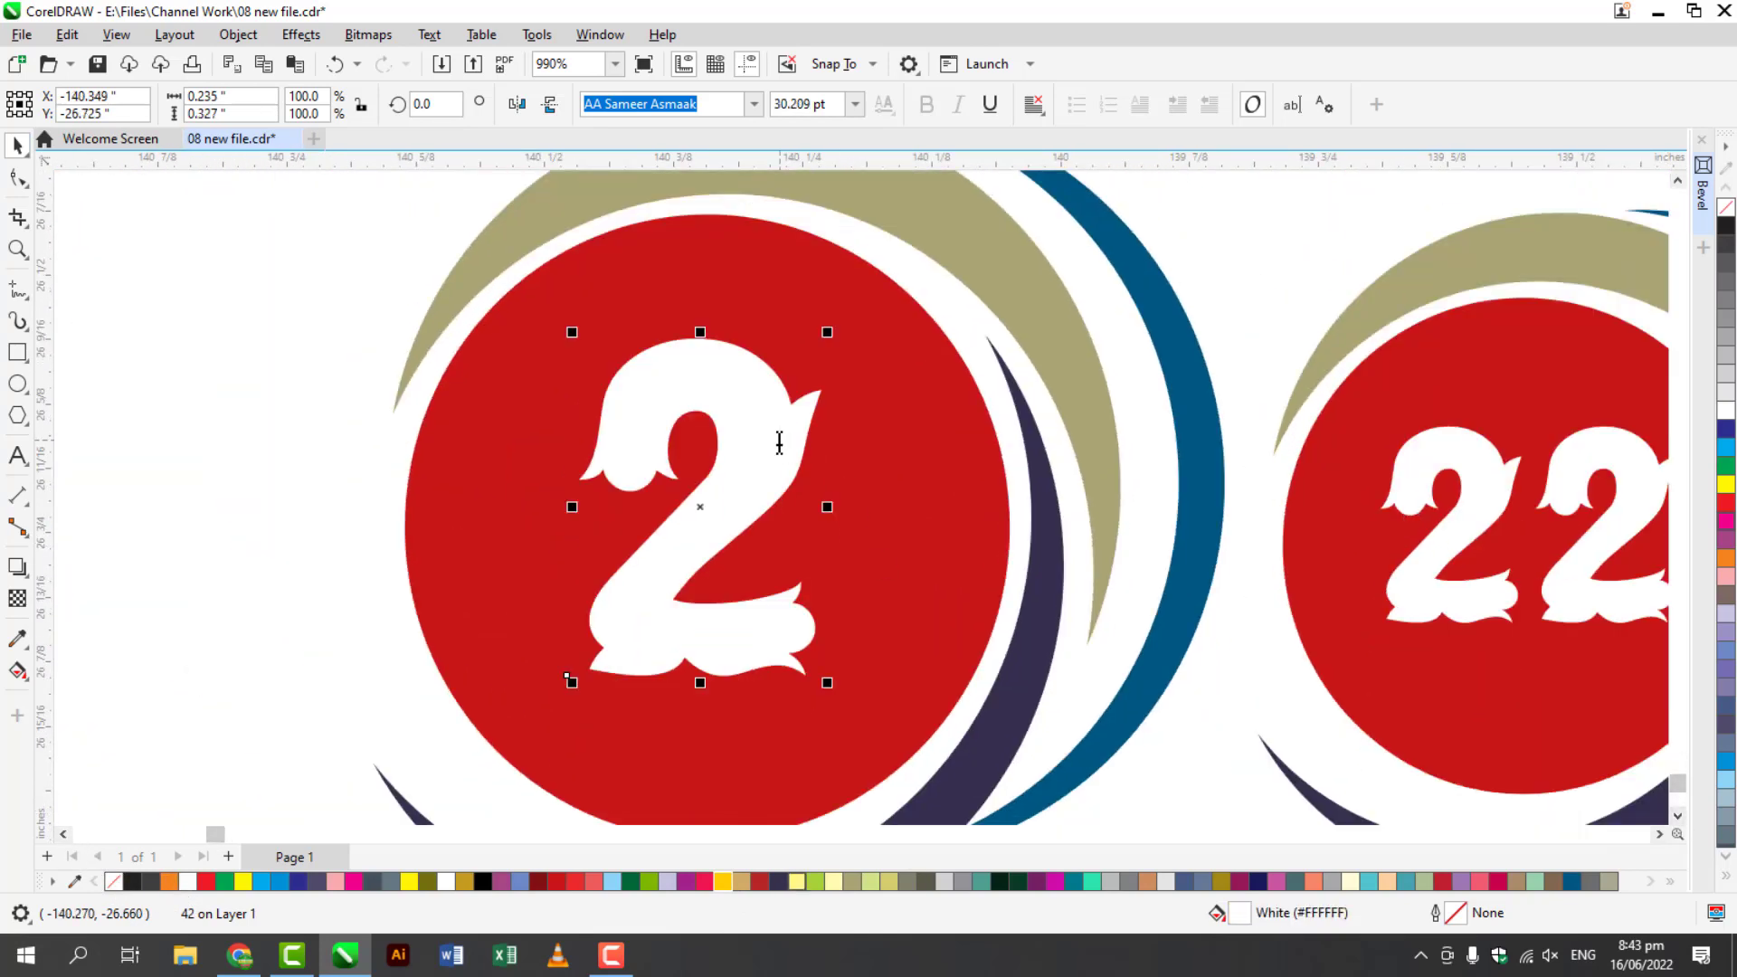
double_click(778, 442)
double_click(773, 443)
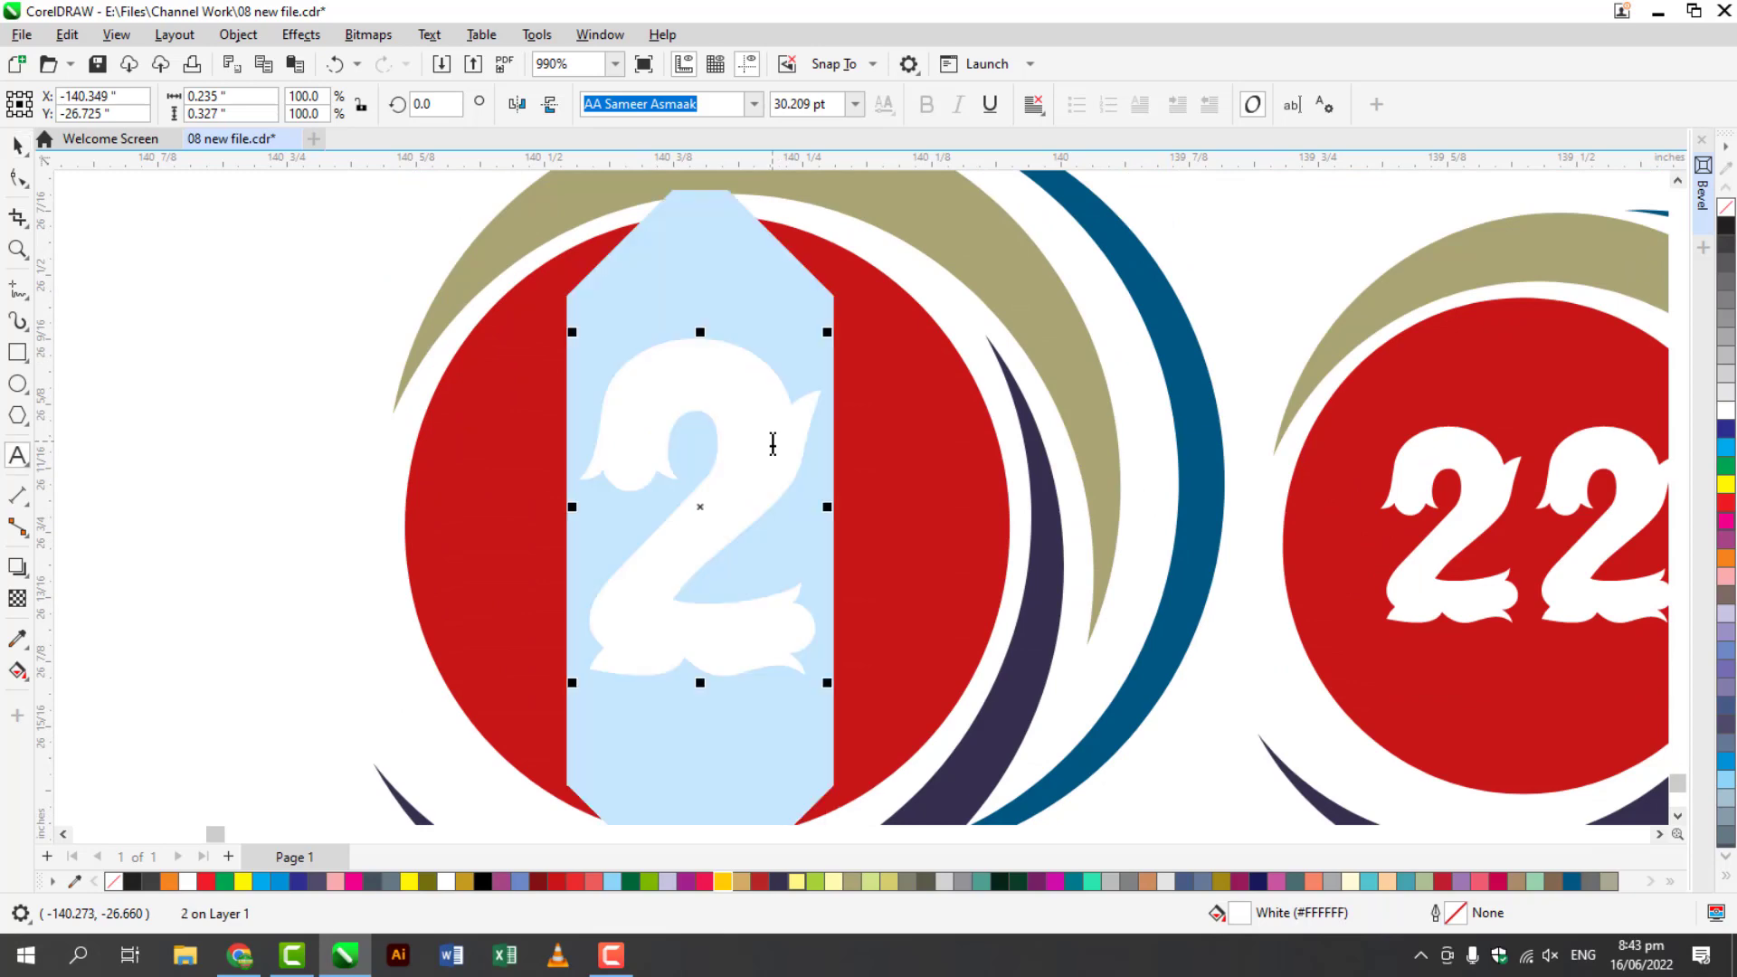
type("5")
- Change the number in the second badge of the fourth row to "52"
left_click(1659, 833)
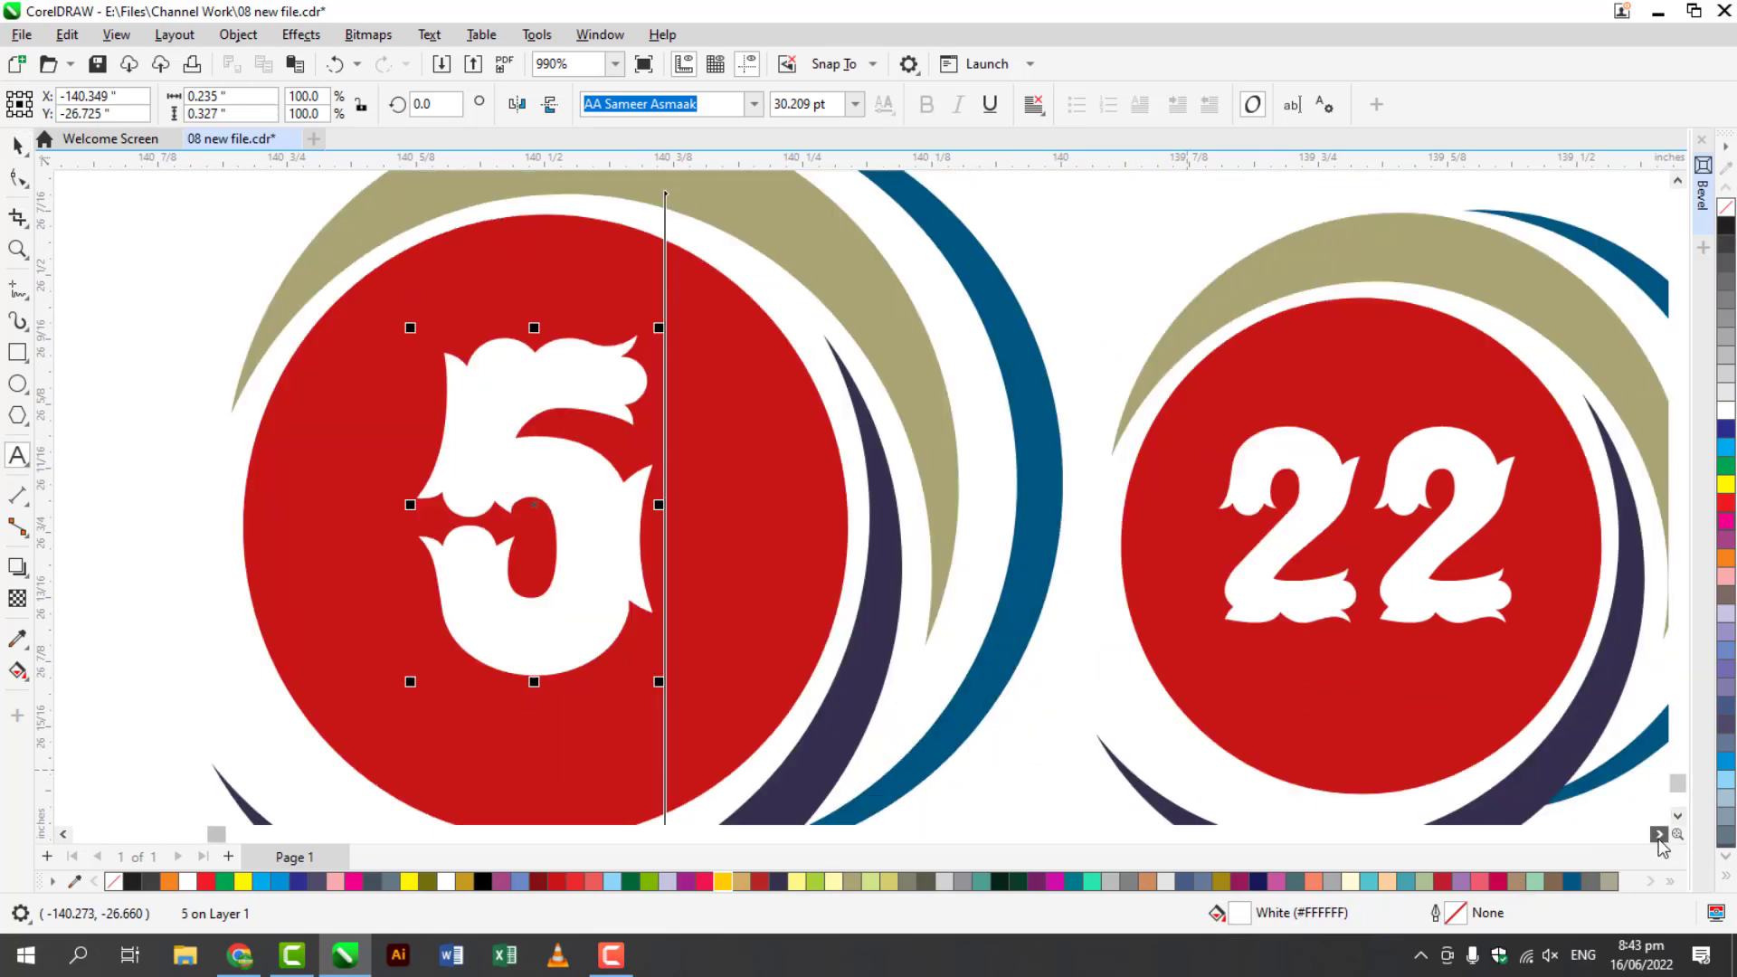
left_click(1659, 834)
left_click(1659, 833)
left_click(907, 607)
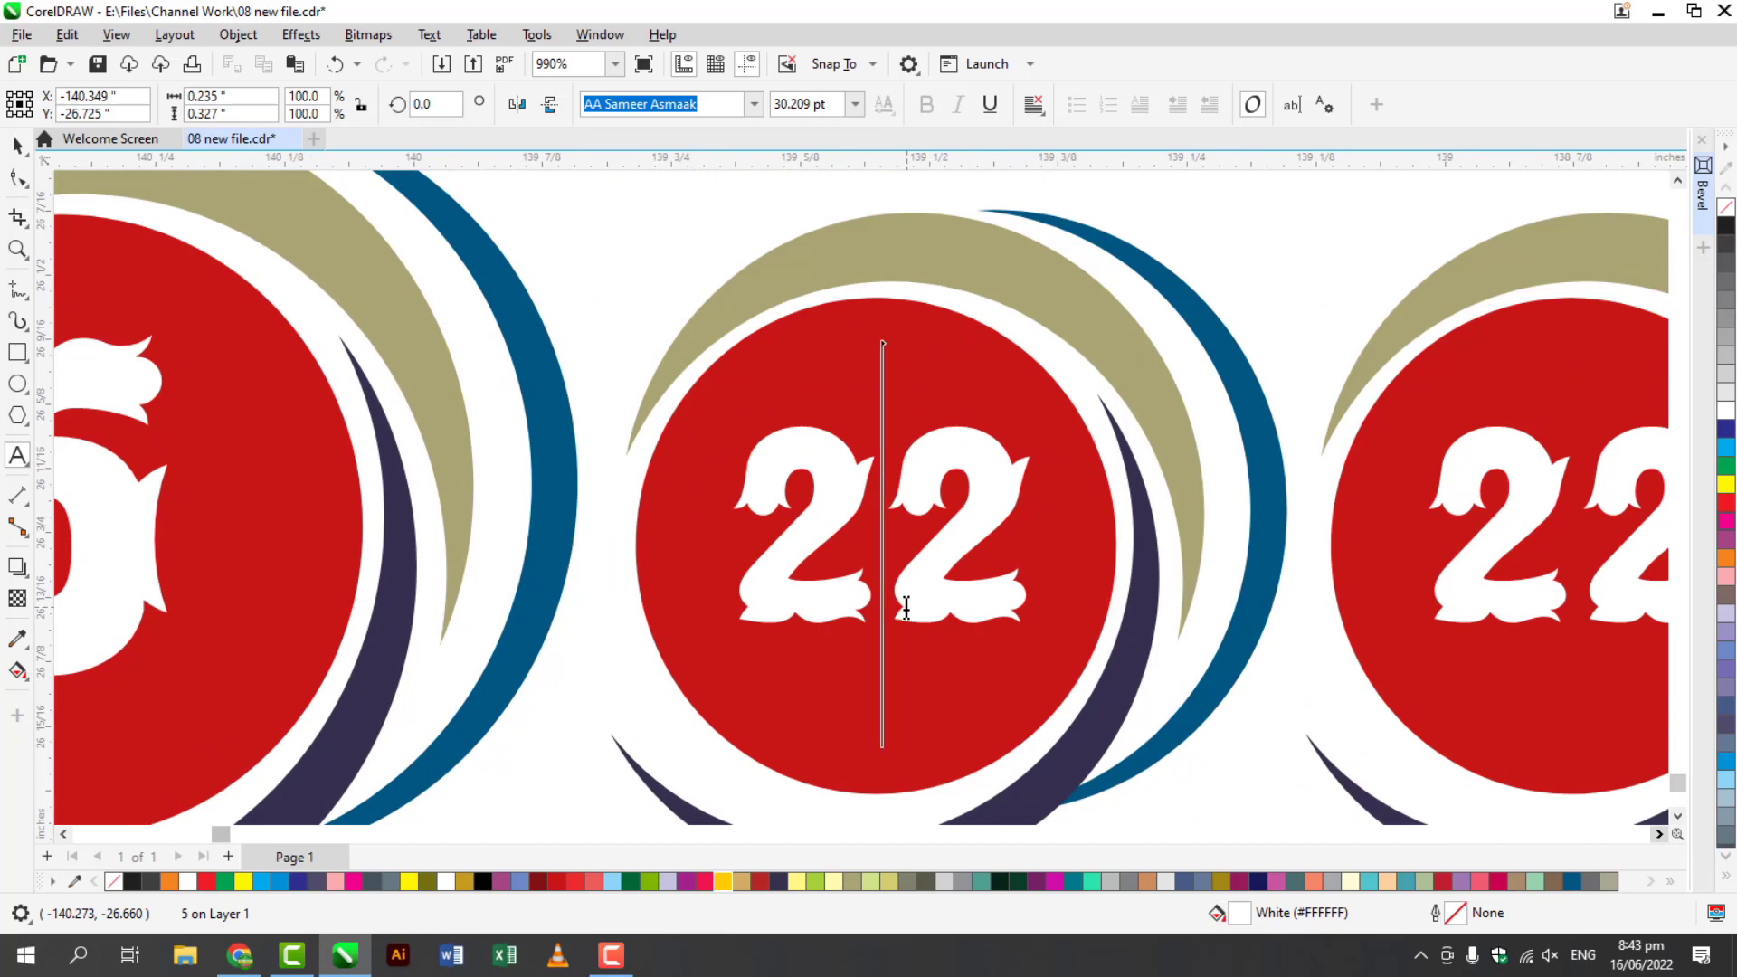
double_click(906, 606)
type("52")
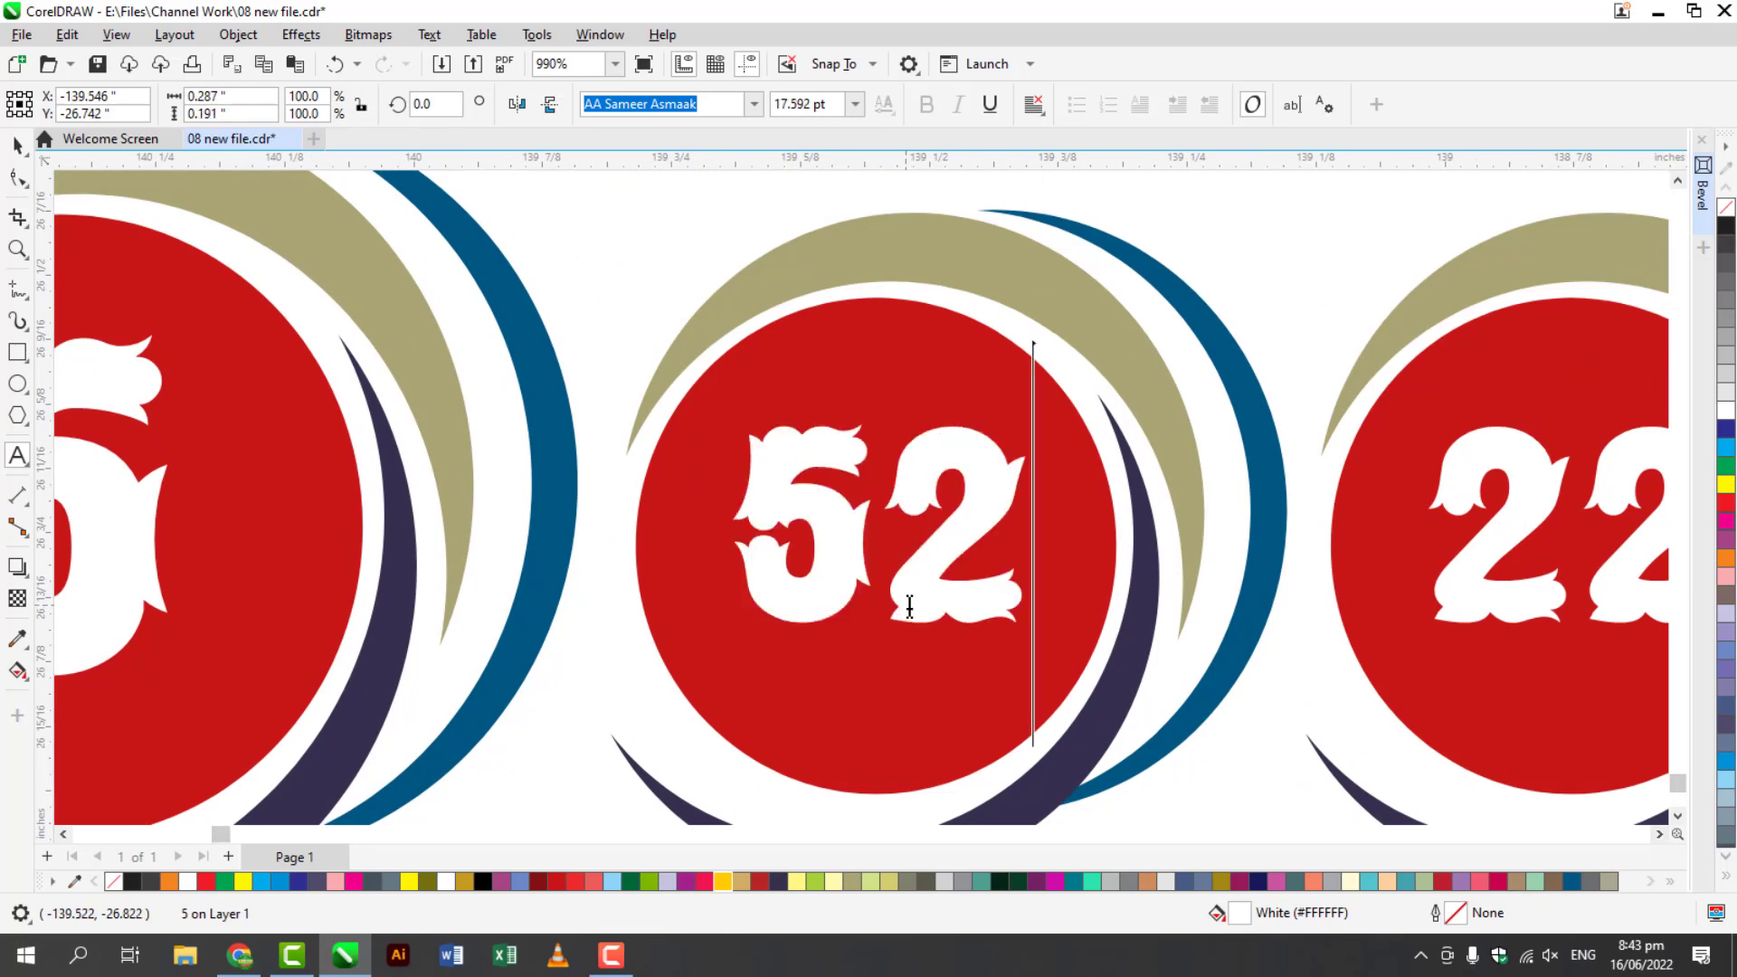
- Replace the numbers in the third and fourth badges of the fourth row with "53" and "54"
left_click(1660, 833)
left_click(1665, 836)
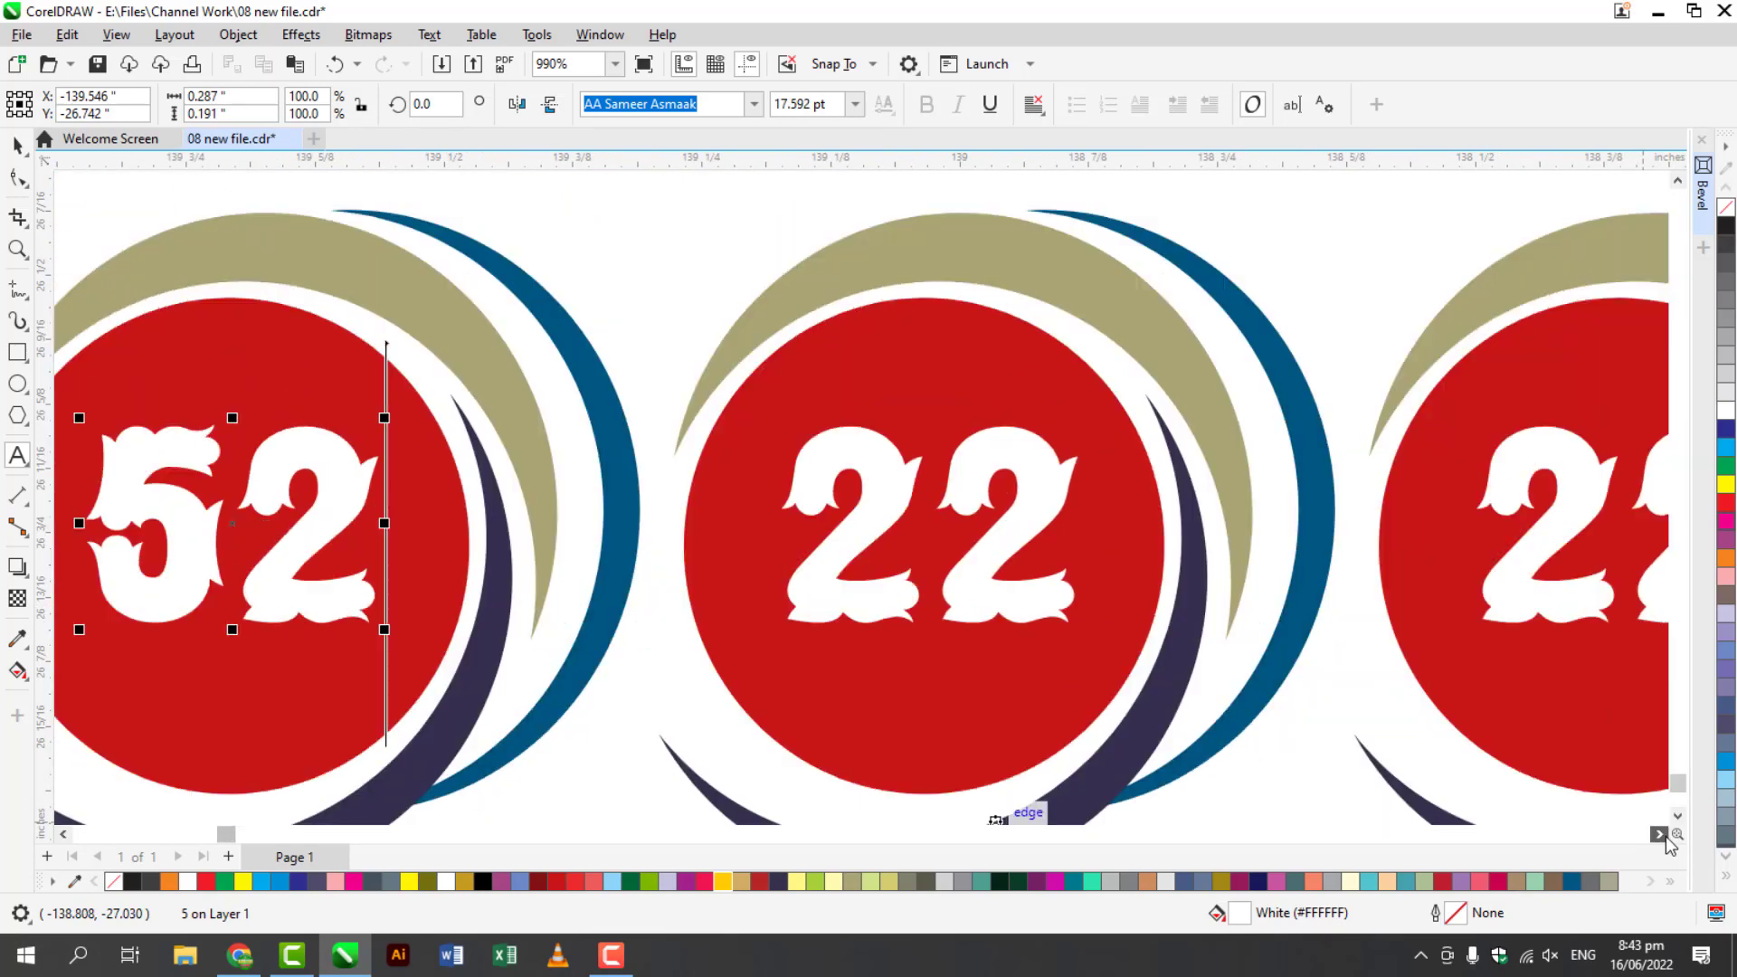
left_click(1665, 836)
left_click(644, 558)
double_click(644, 558)
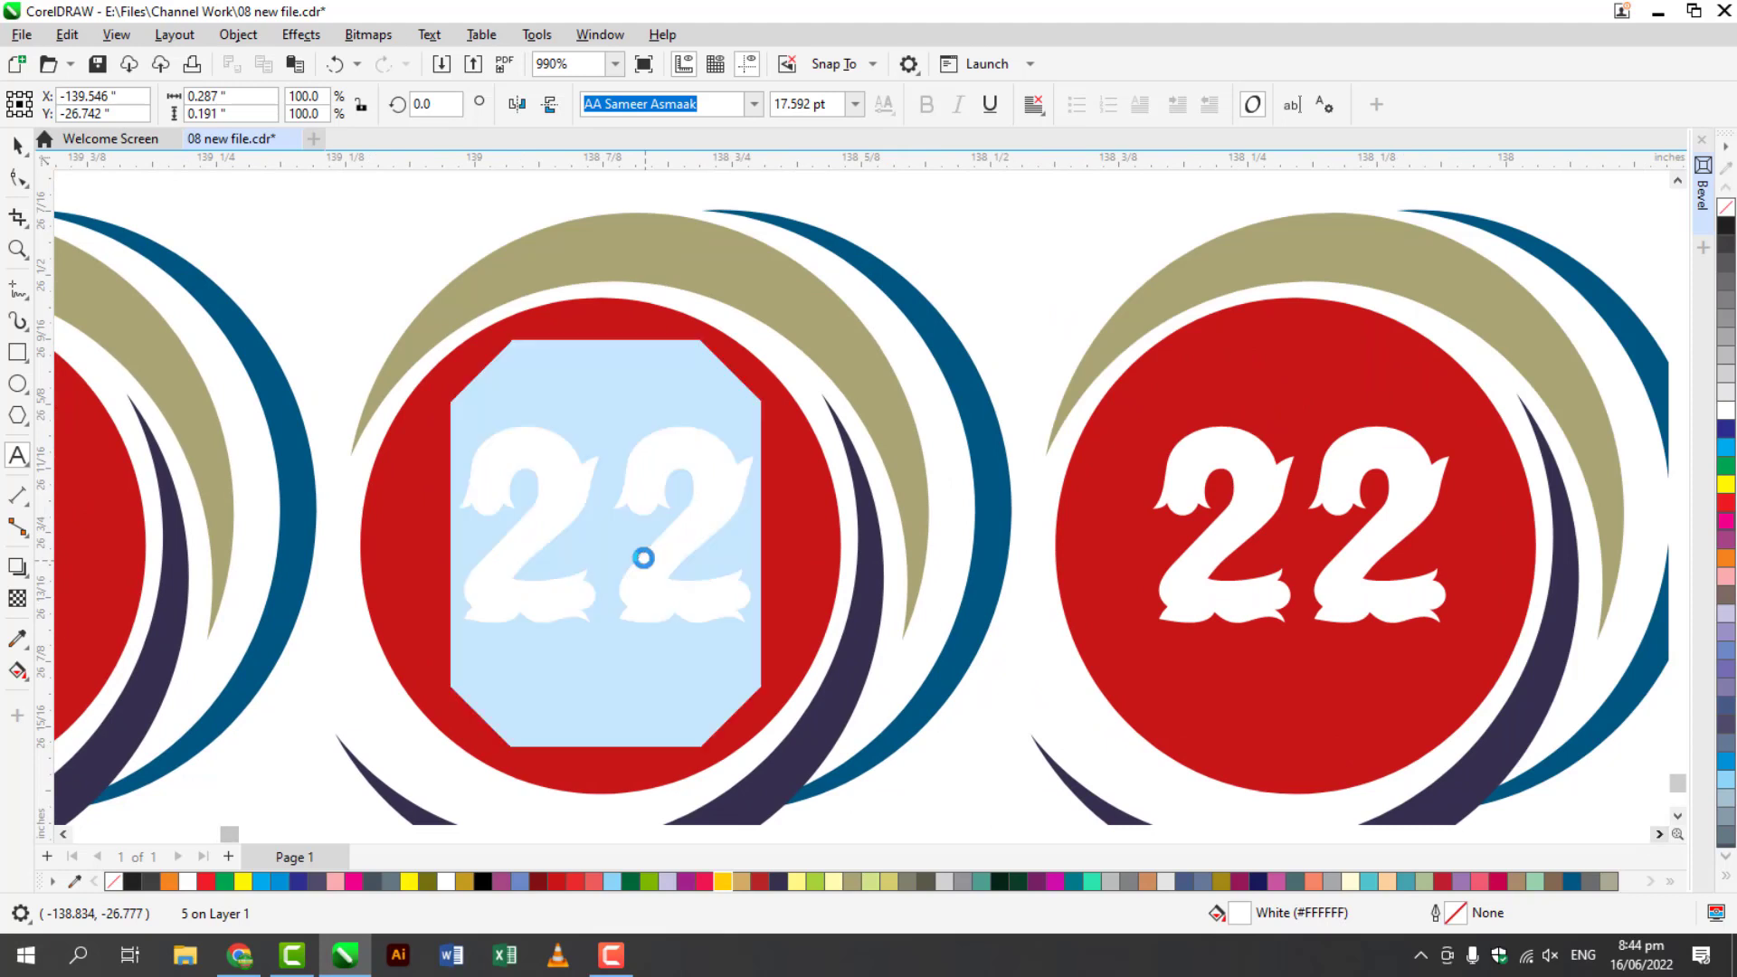
type("53")
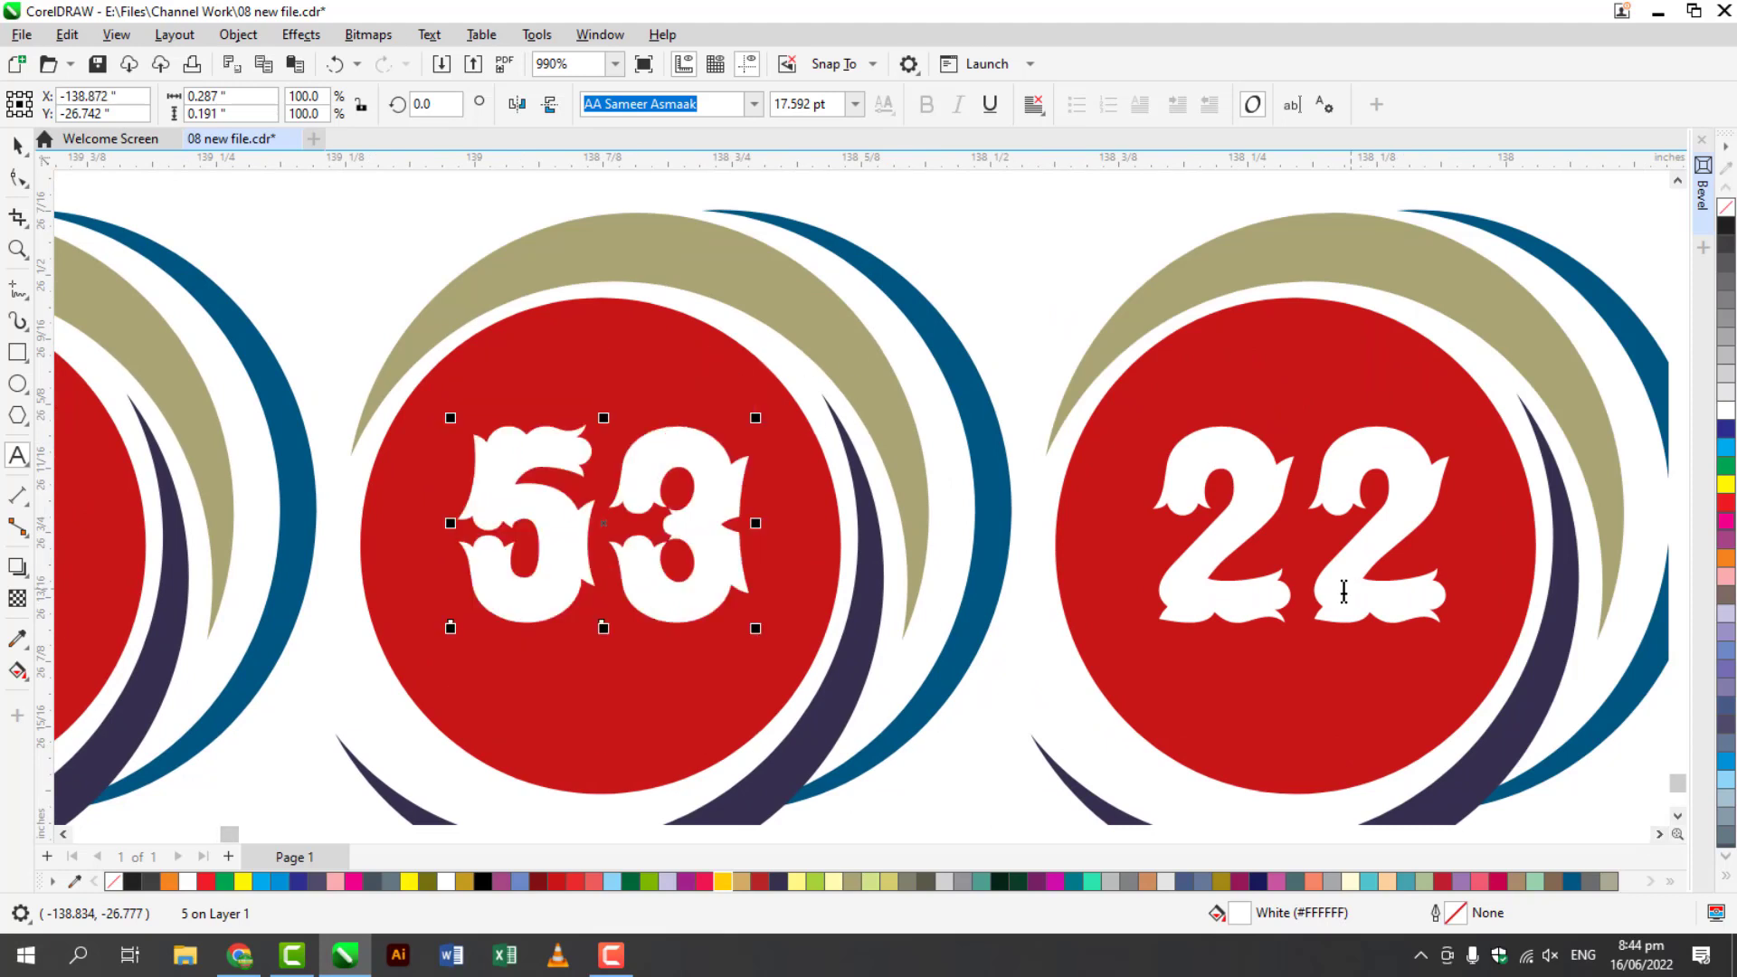
left_click(1303, 549)
double_click(1344, 590)
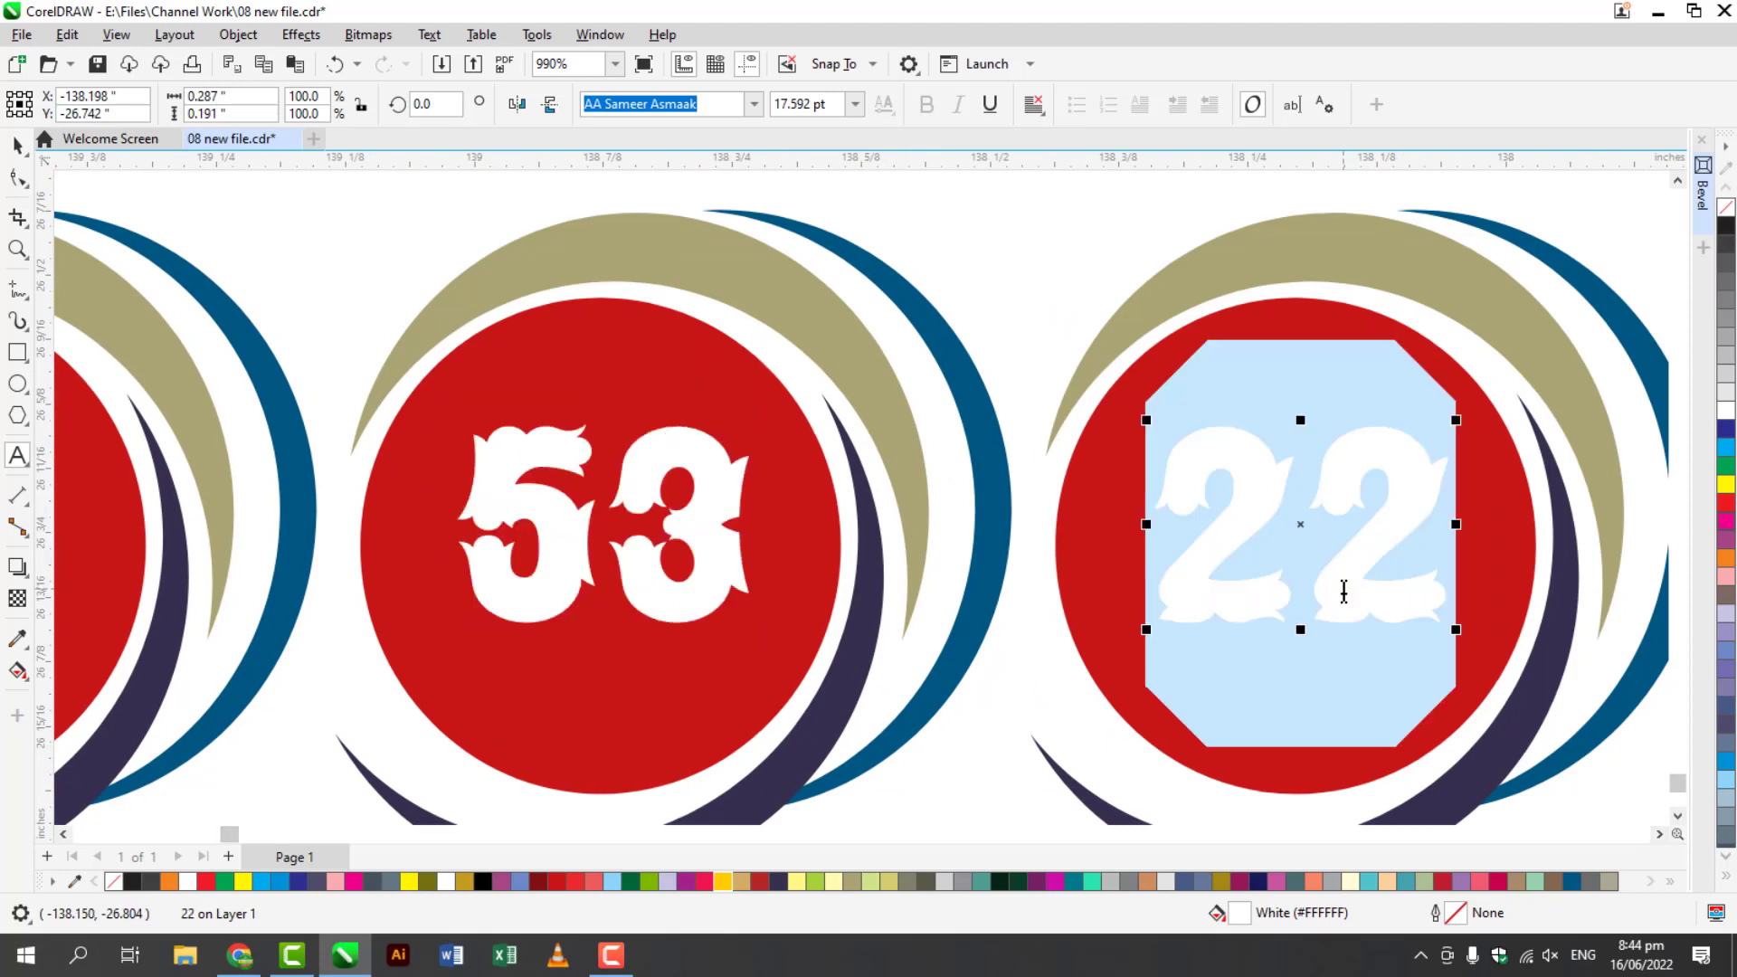
type("54")
- Change the number in the fifth badge of the fourth row to "55"
left_click(1659, 834)
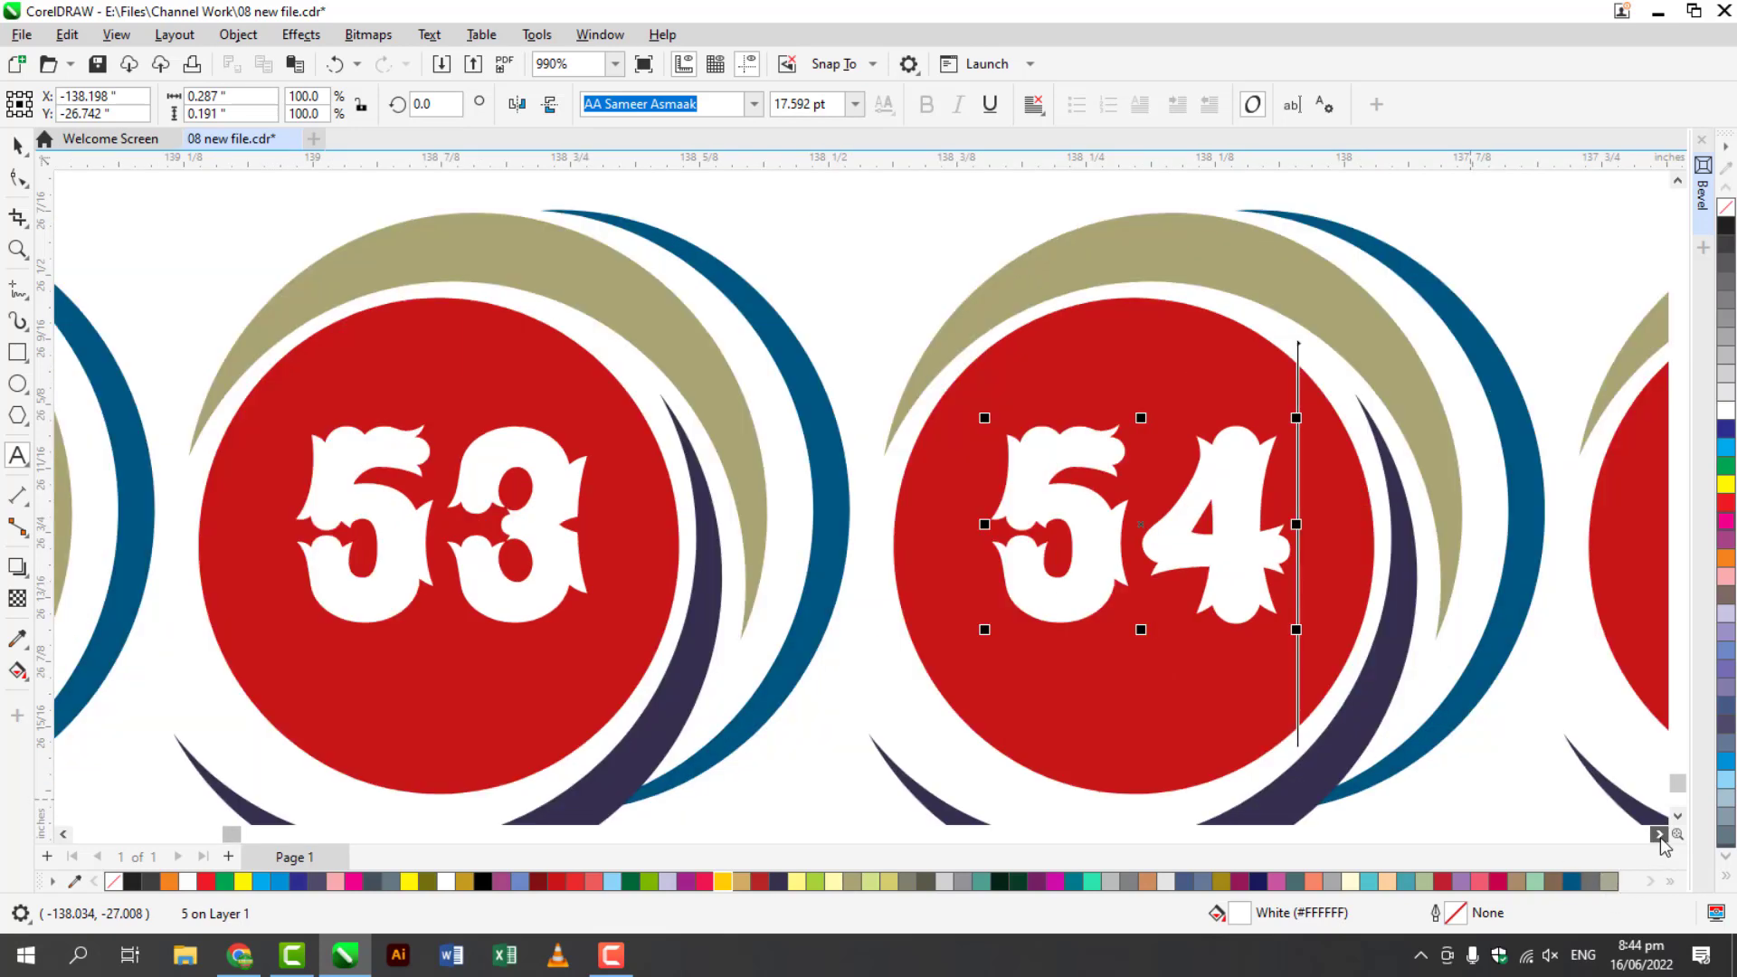
left_click(1659, 834)
left_click(1031, 590)
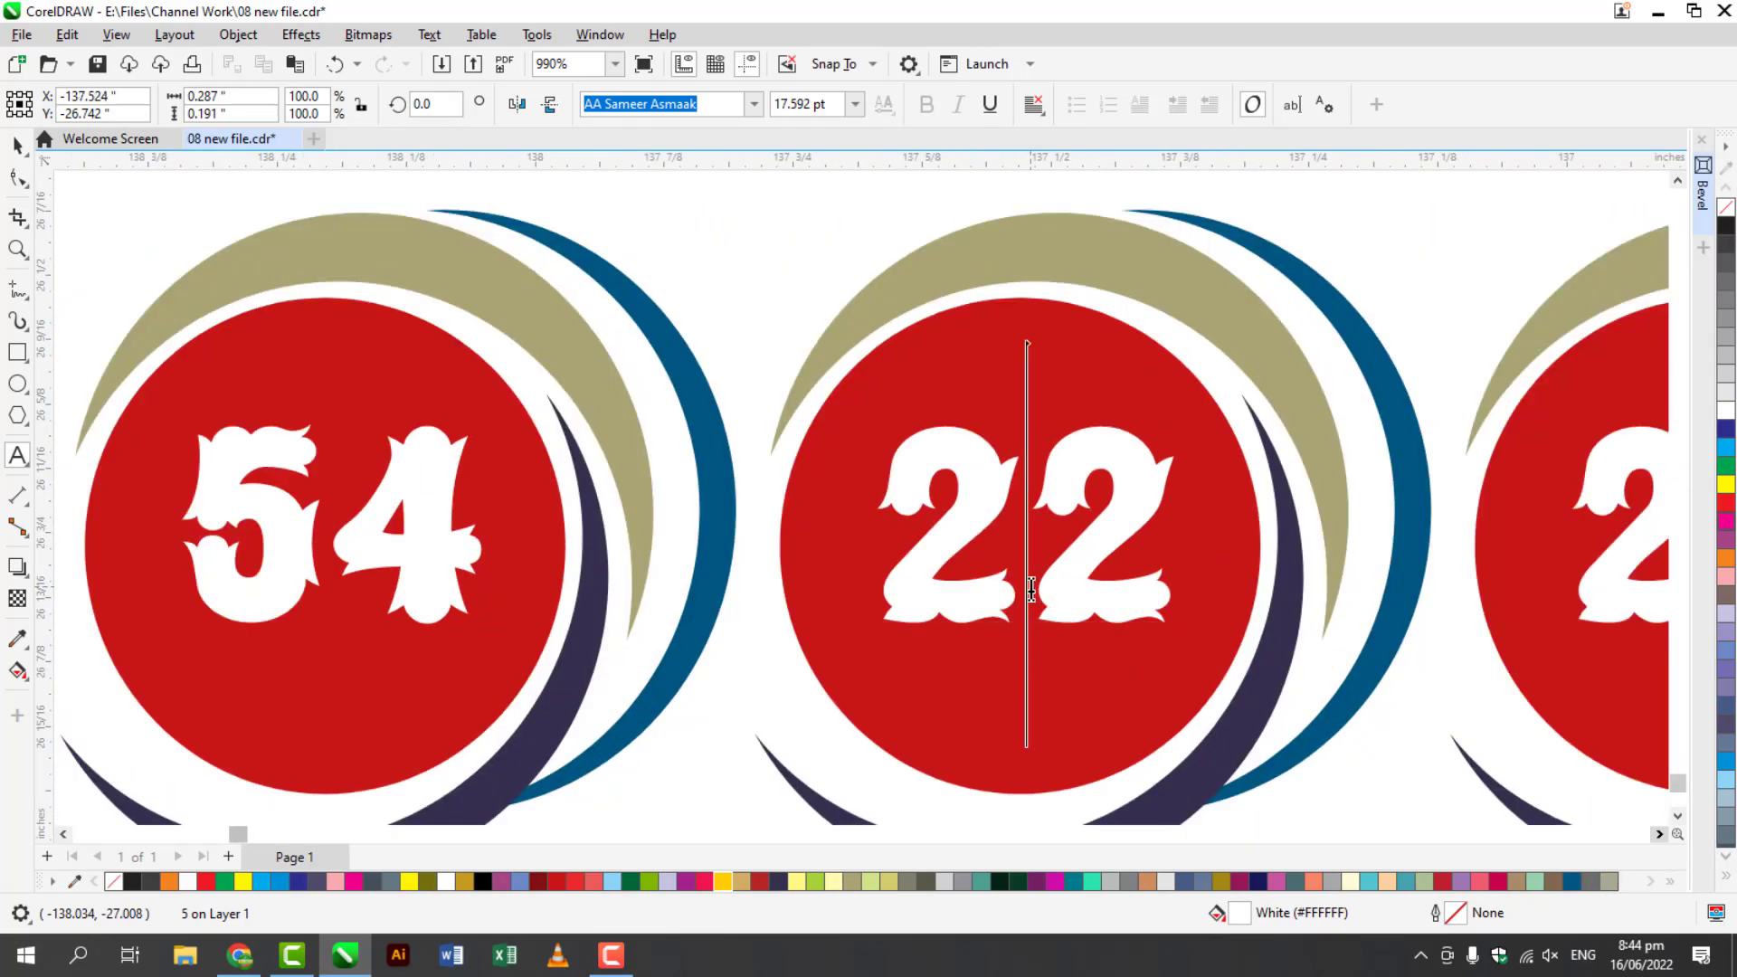
type("55")
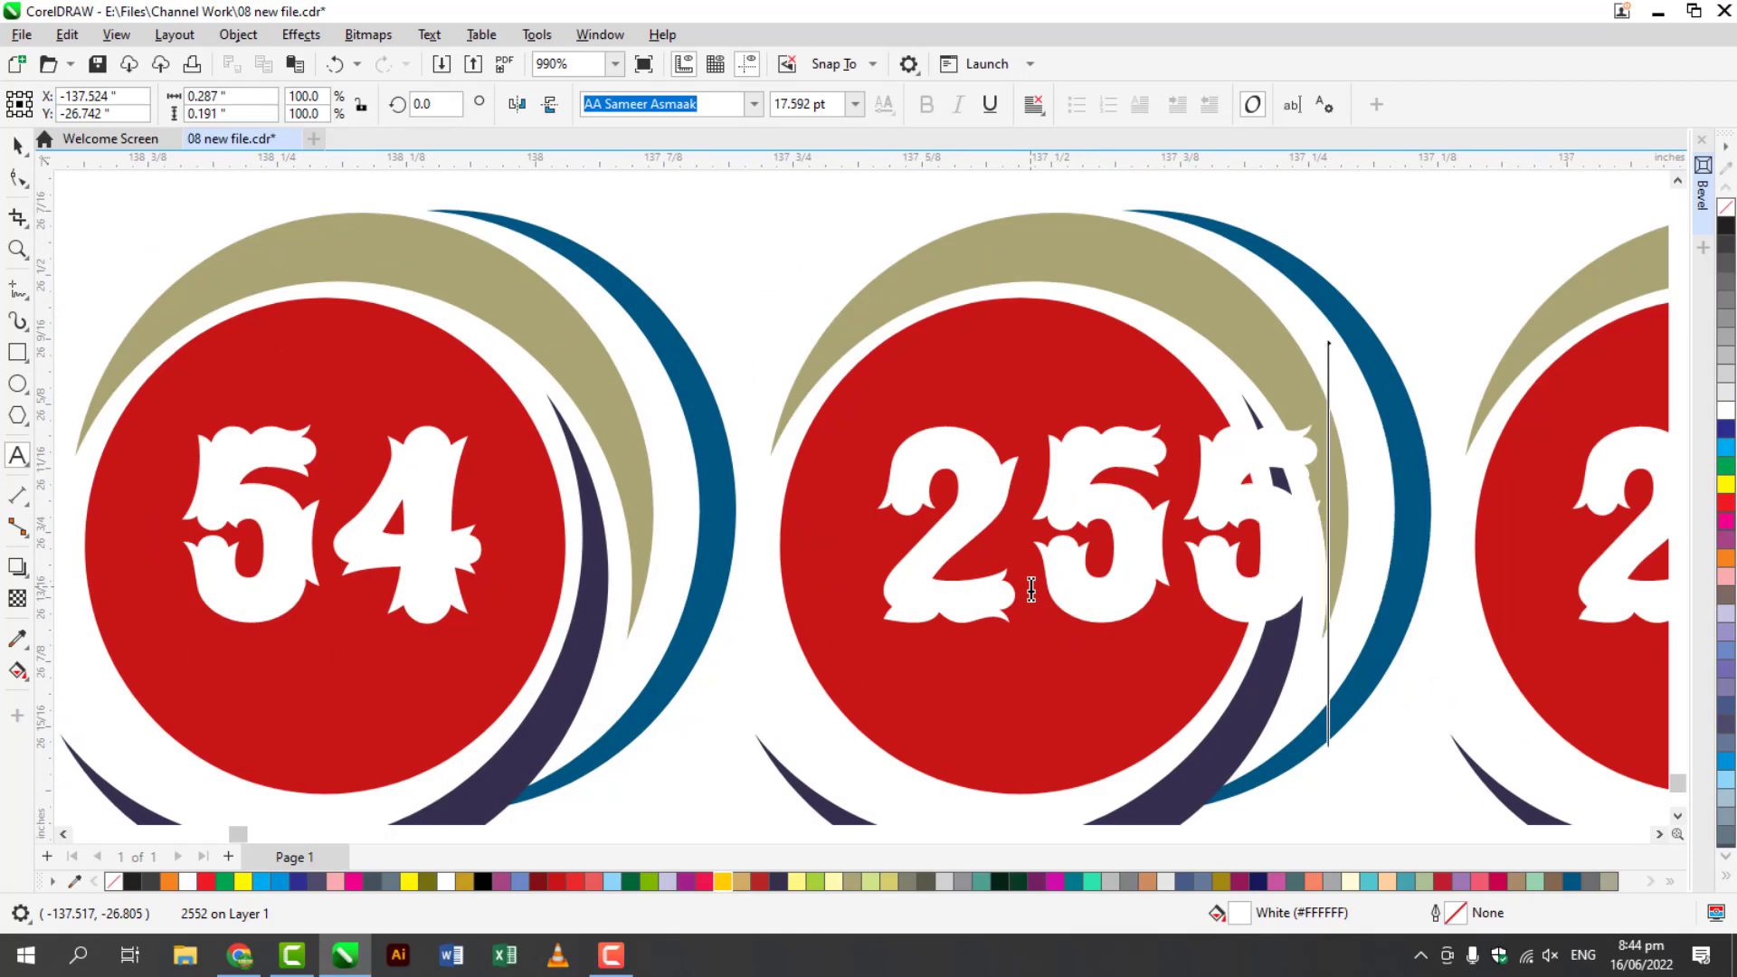
key("BackSpace")
key("BackSpace")
key("BackSpace")
key("BackSpace")
type("55")
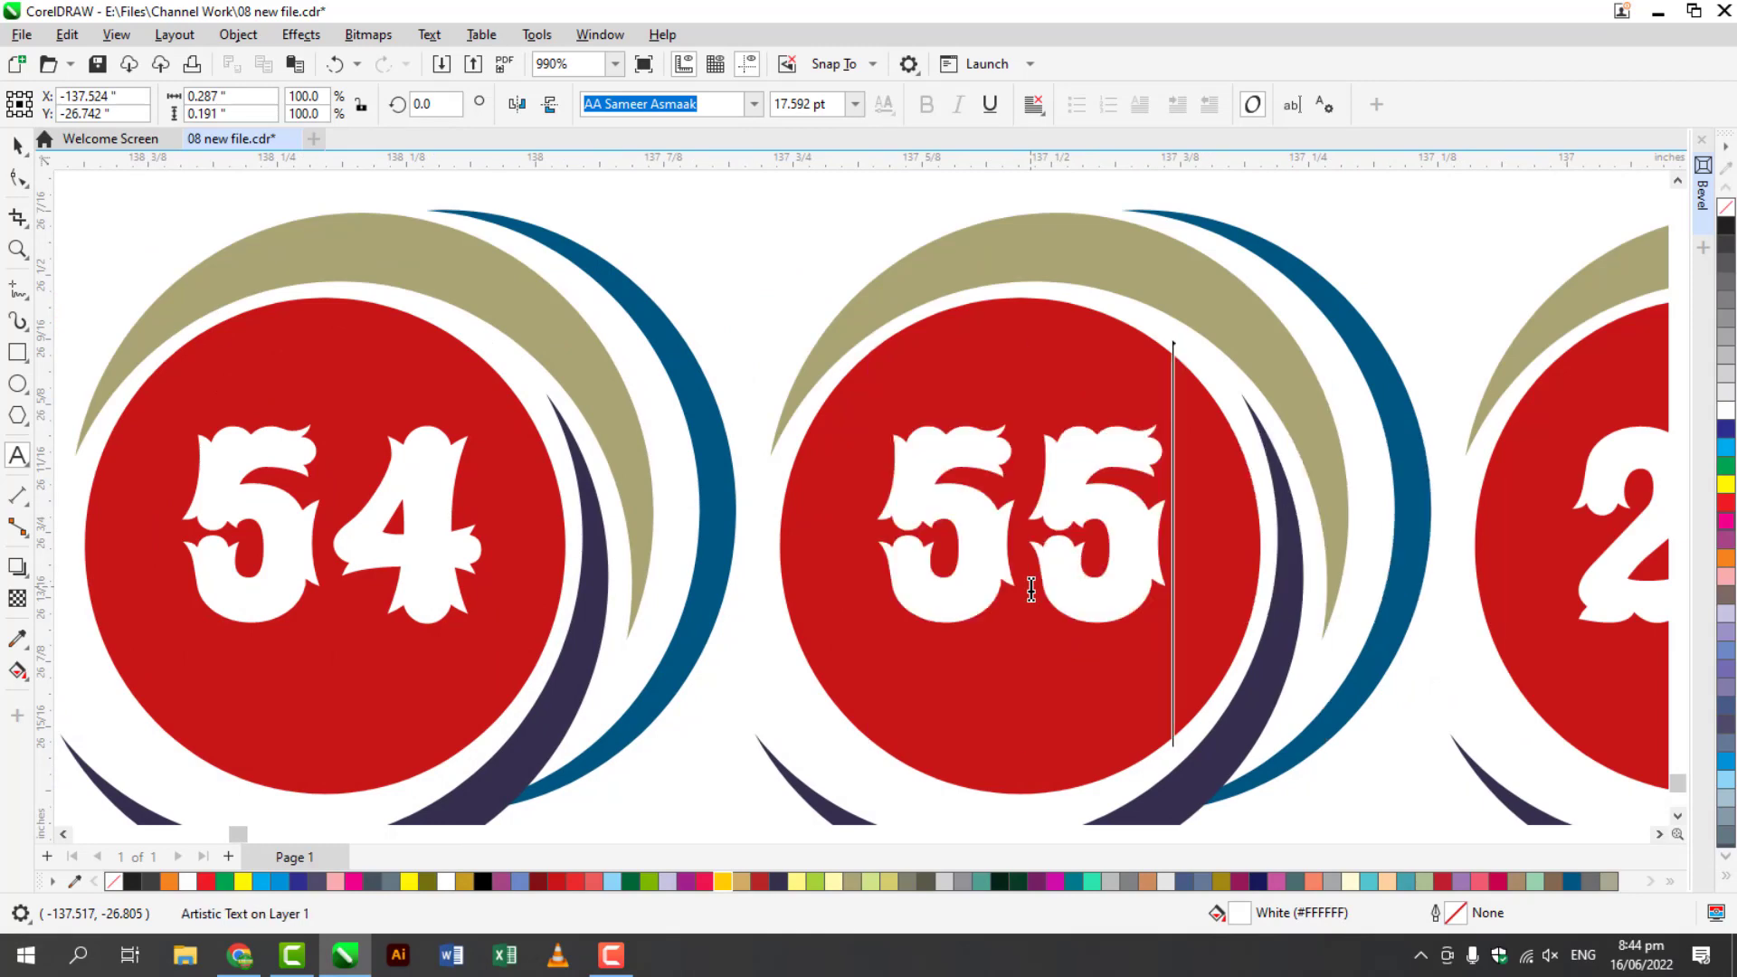
- Change the number in the last badge of the fourth row to "57"
left_click(1658, 833)
left_click(1658, 834)
left_click(1658, 834)
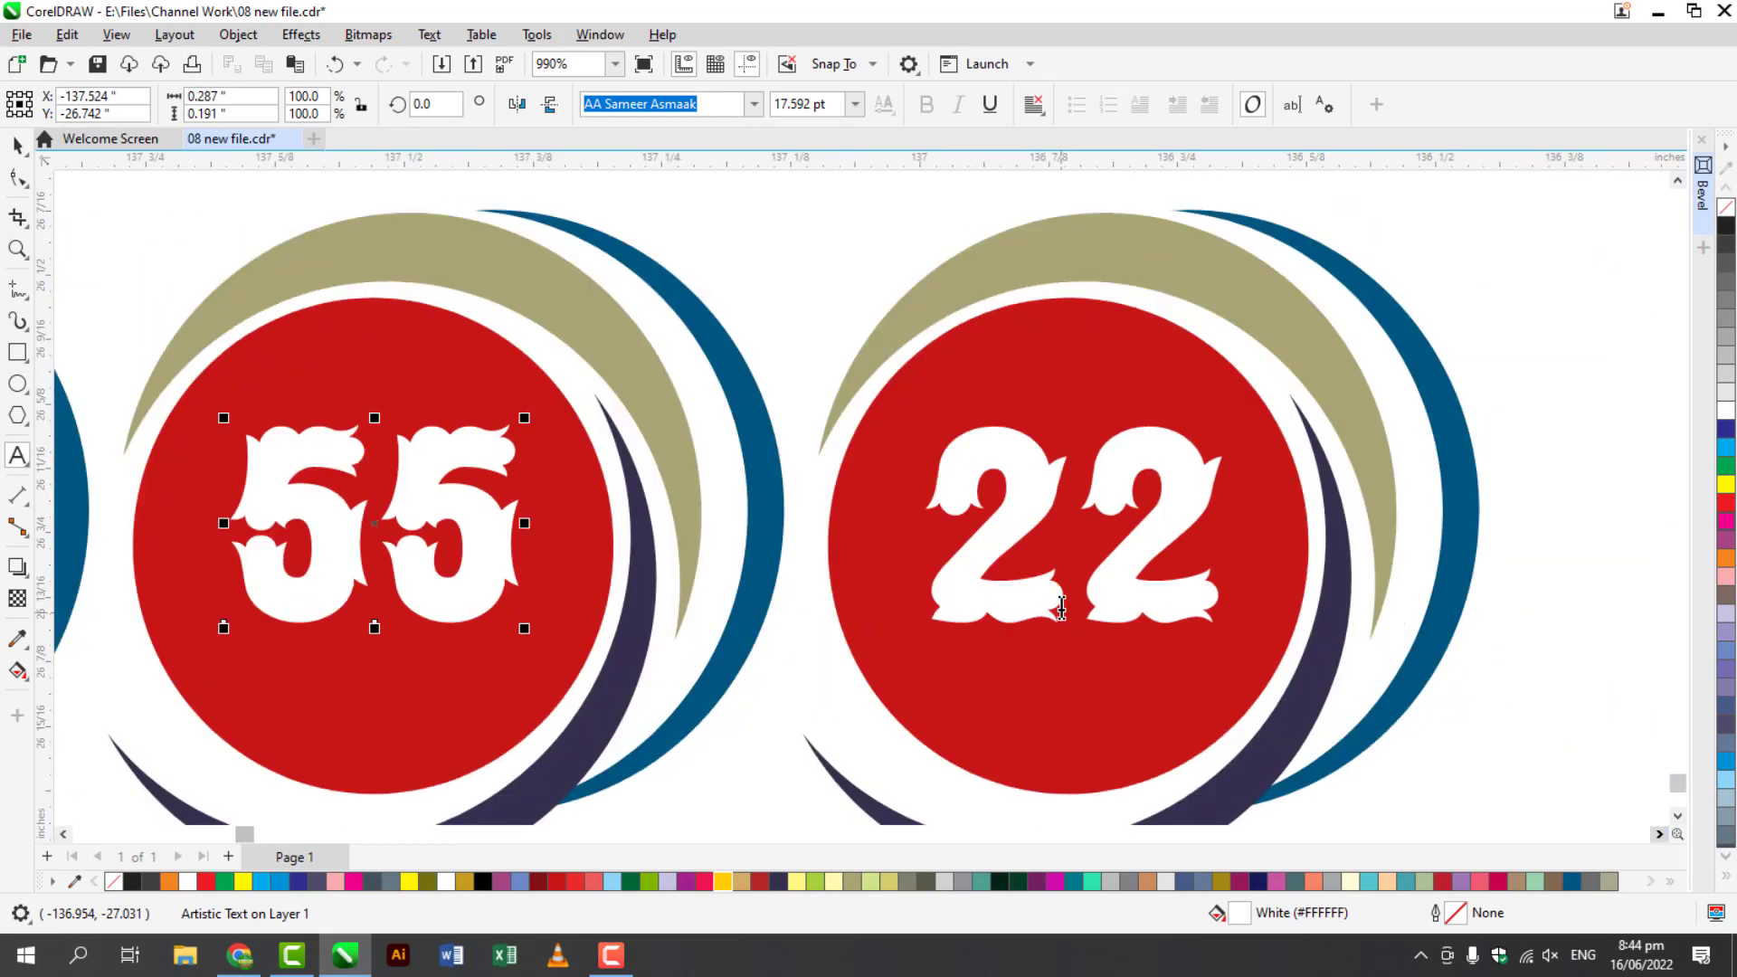
double_click(1062, 605)
type("57")
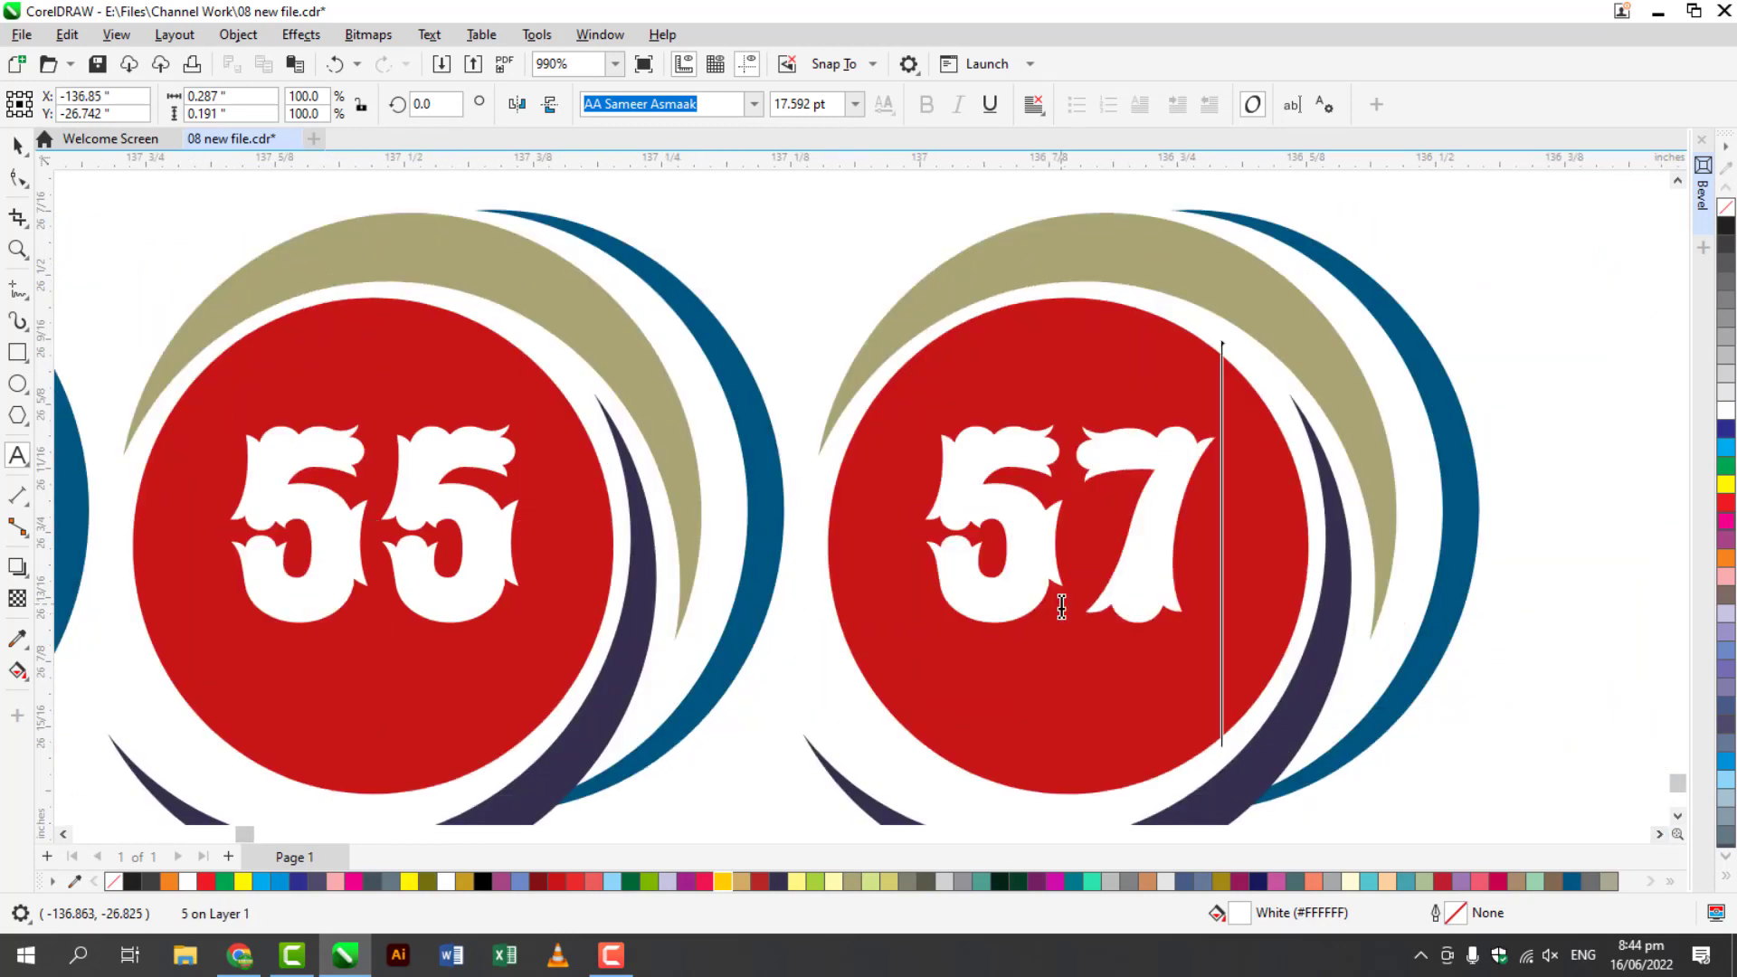
- Fill the number 53 in the third badge of the fourth row with Deep Yellow
left_click(13, 143)
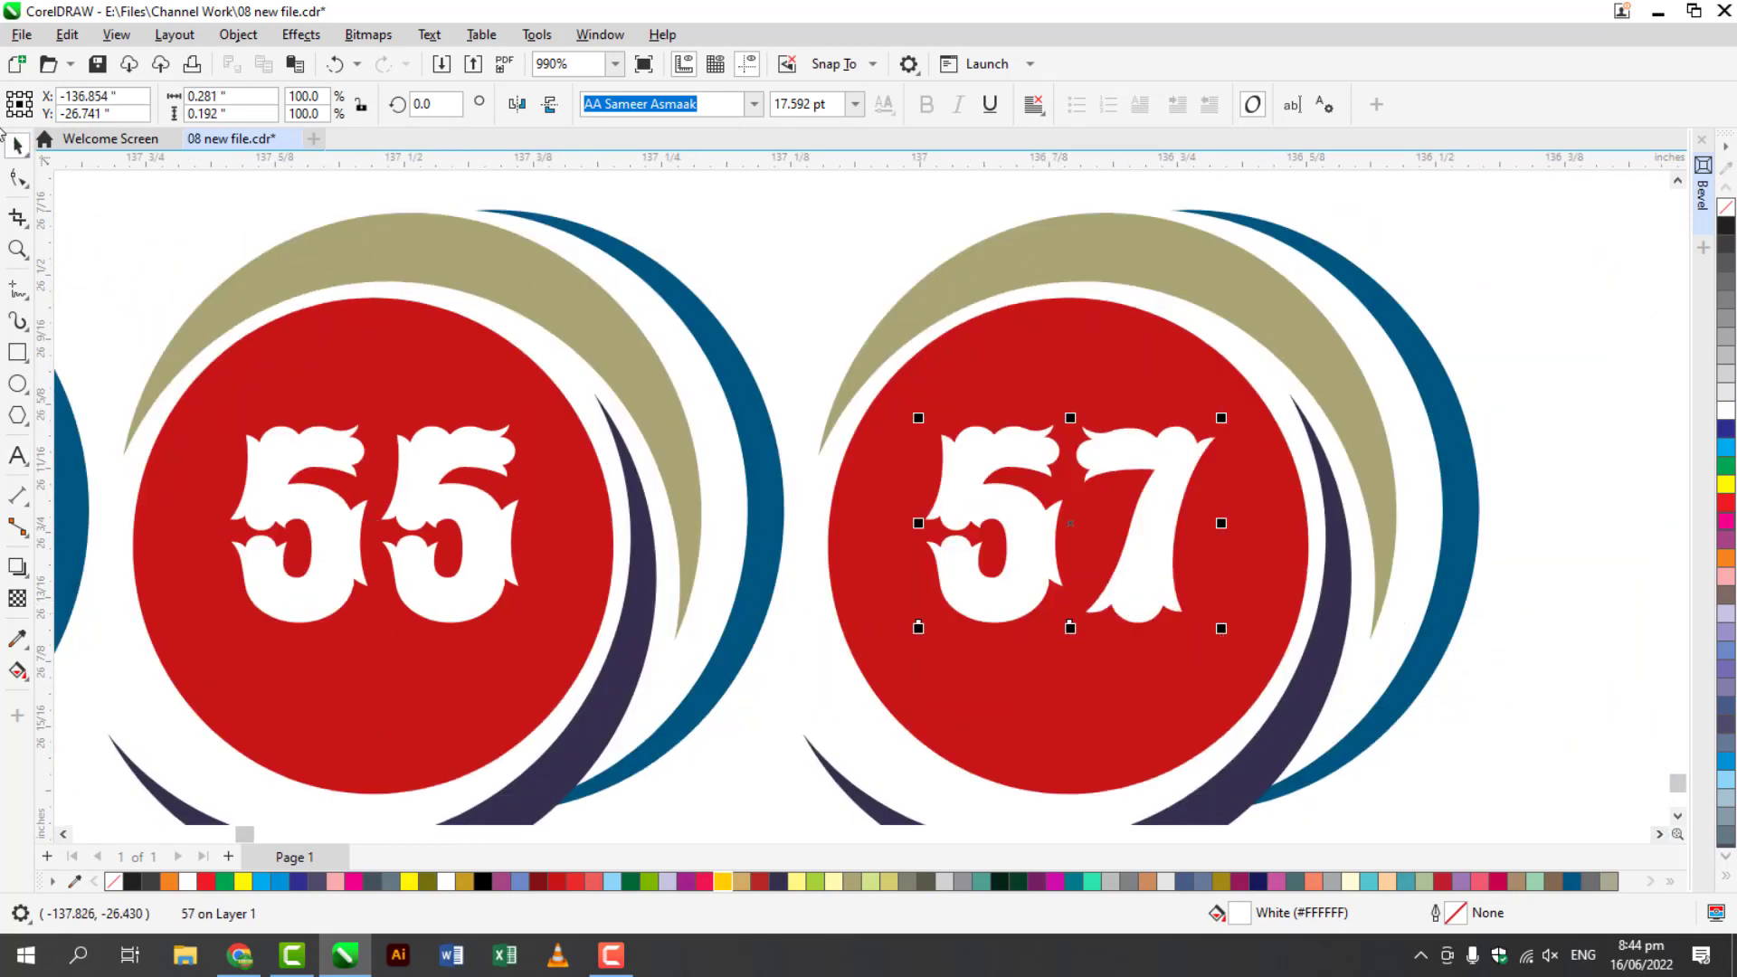
left_click(65, 834)
left_click(65, 834)
left_click(66, 835)
left_click(65, 834)
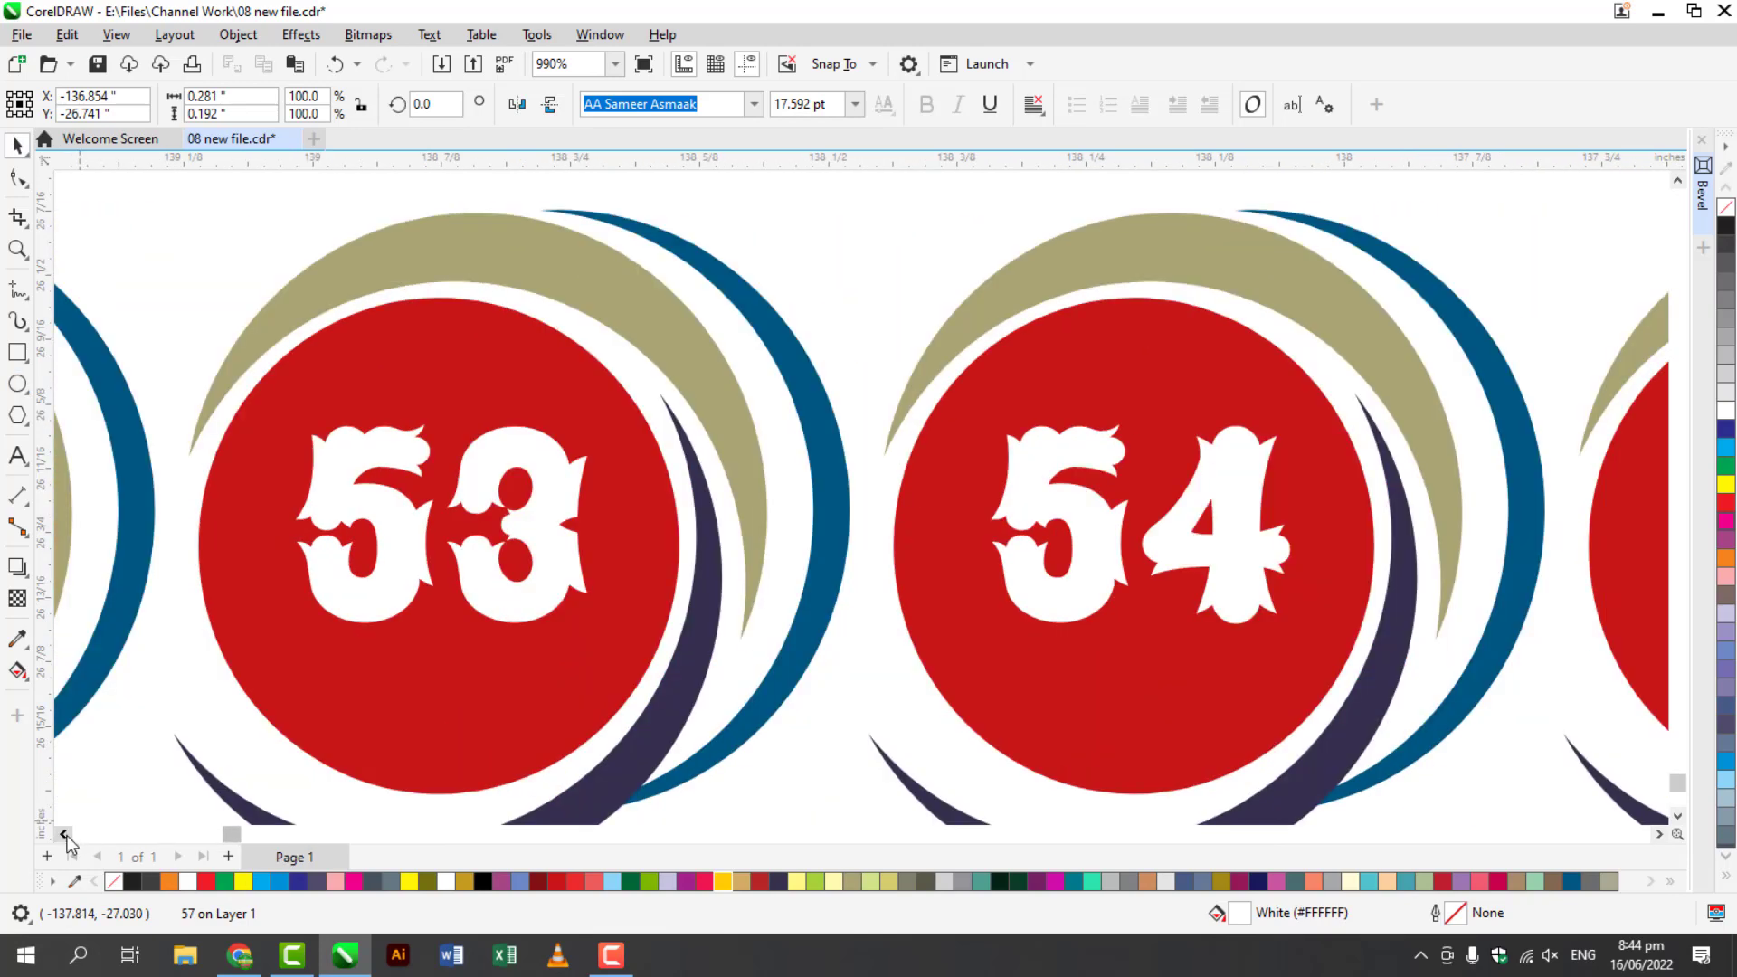
left_click(65, 834)
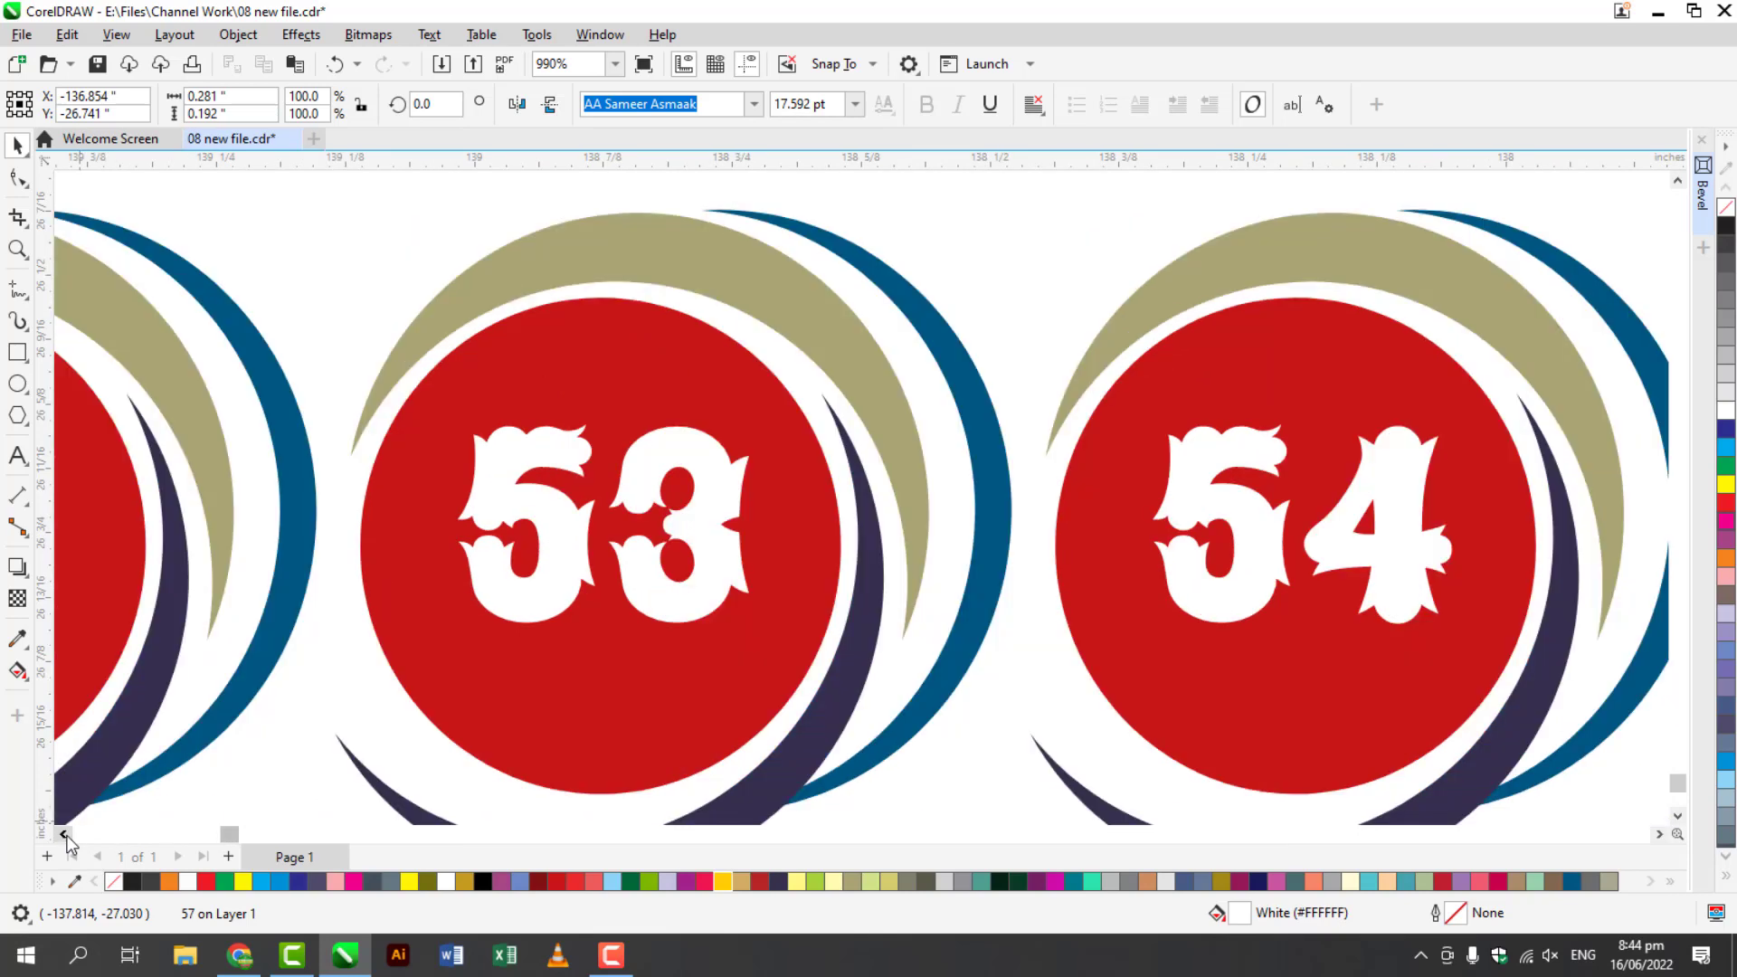
left_click(65, 834)
left_click(65, 834)
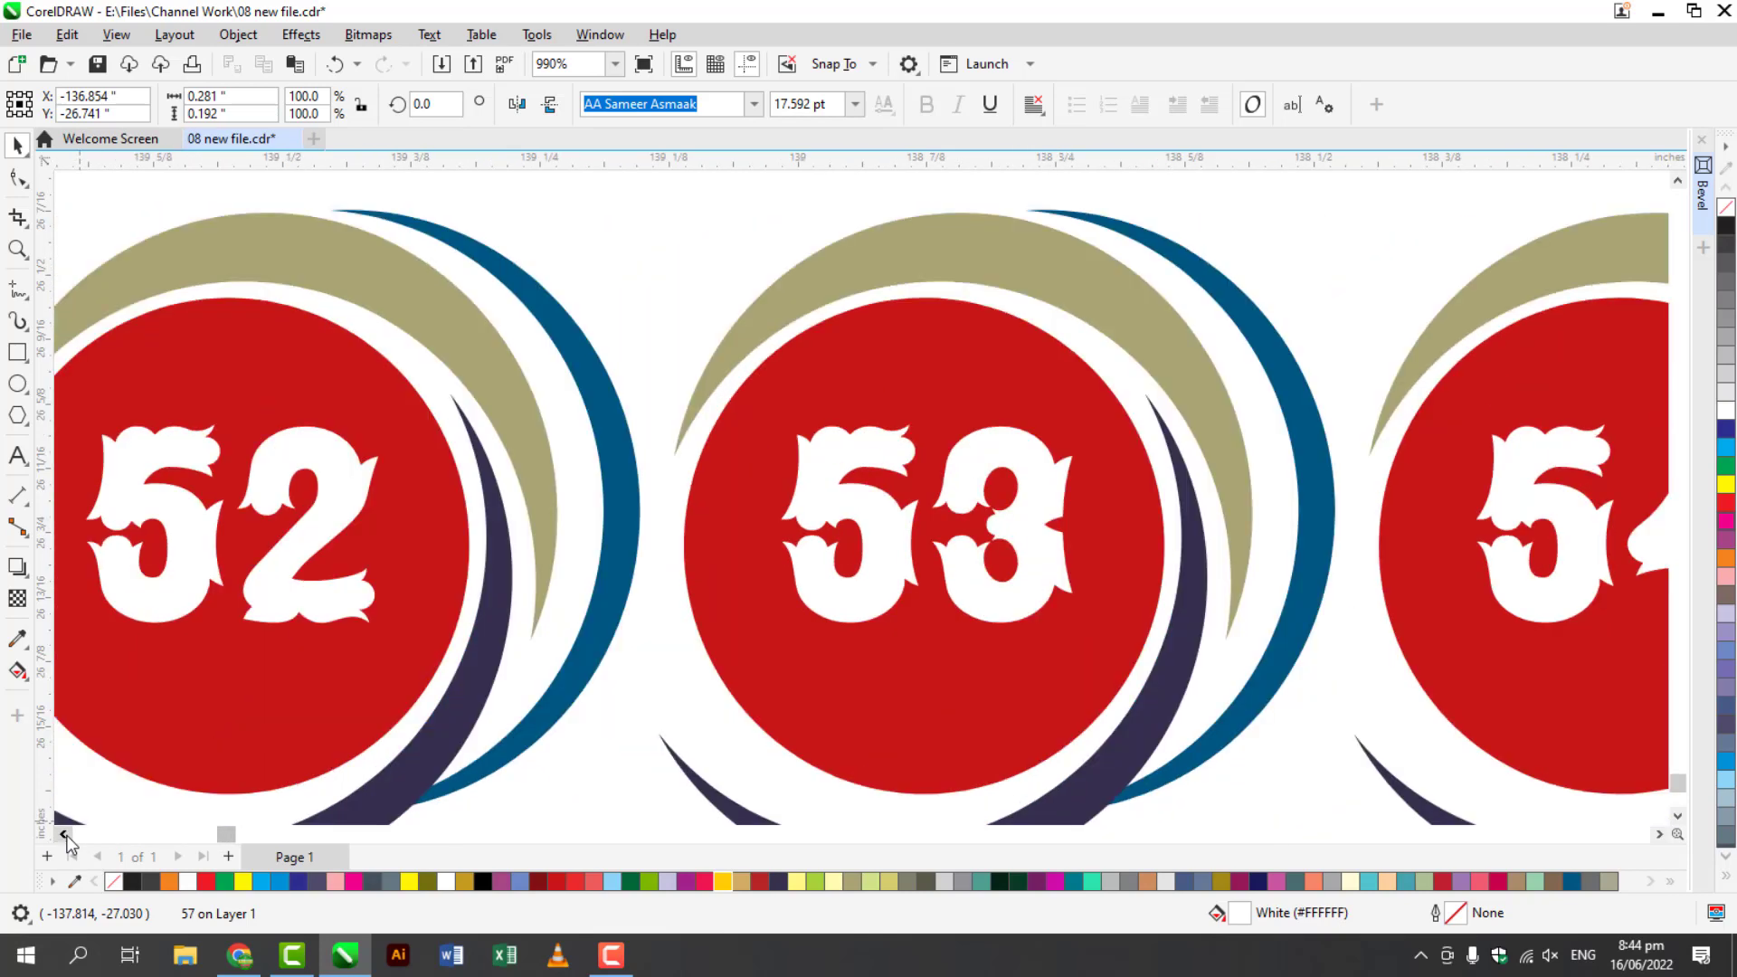
left_click(65, 834)
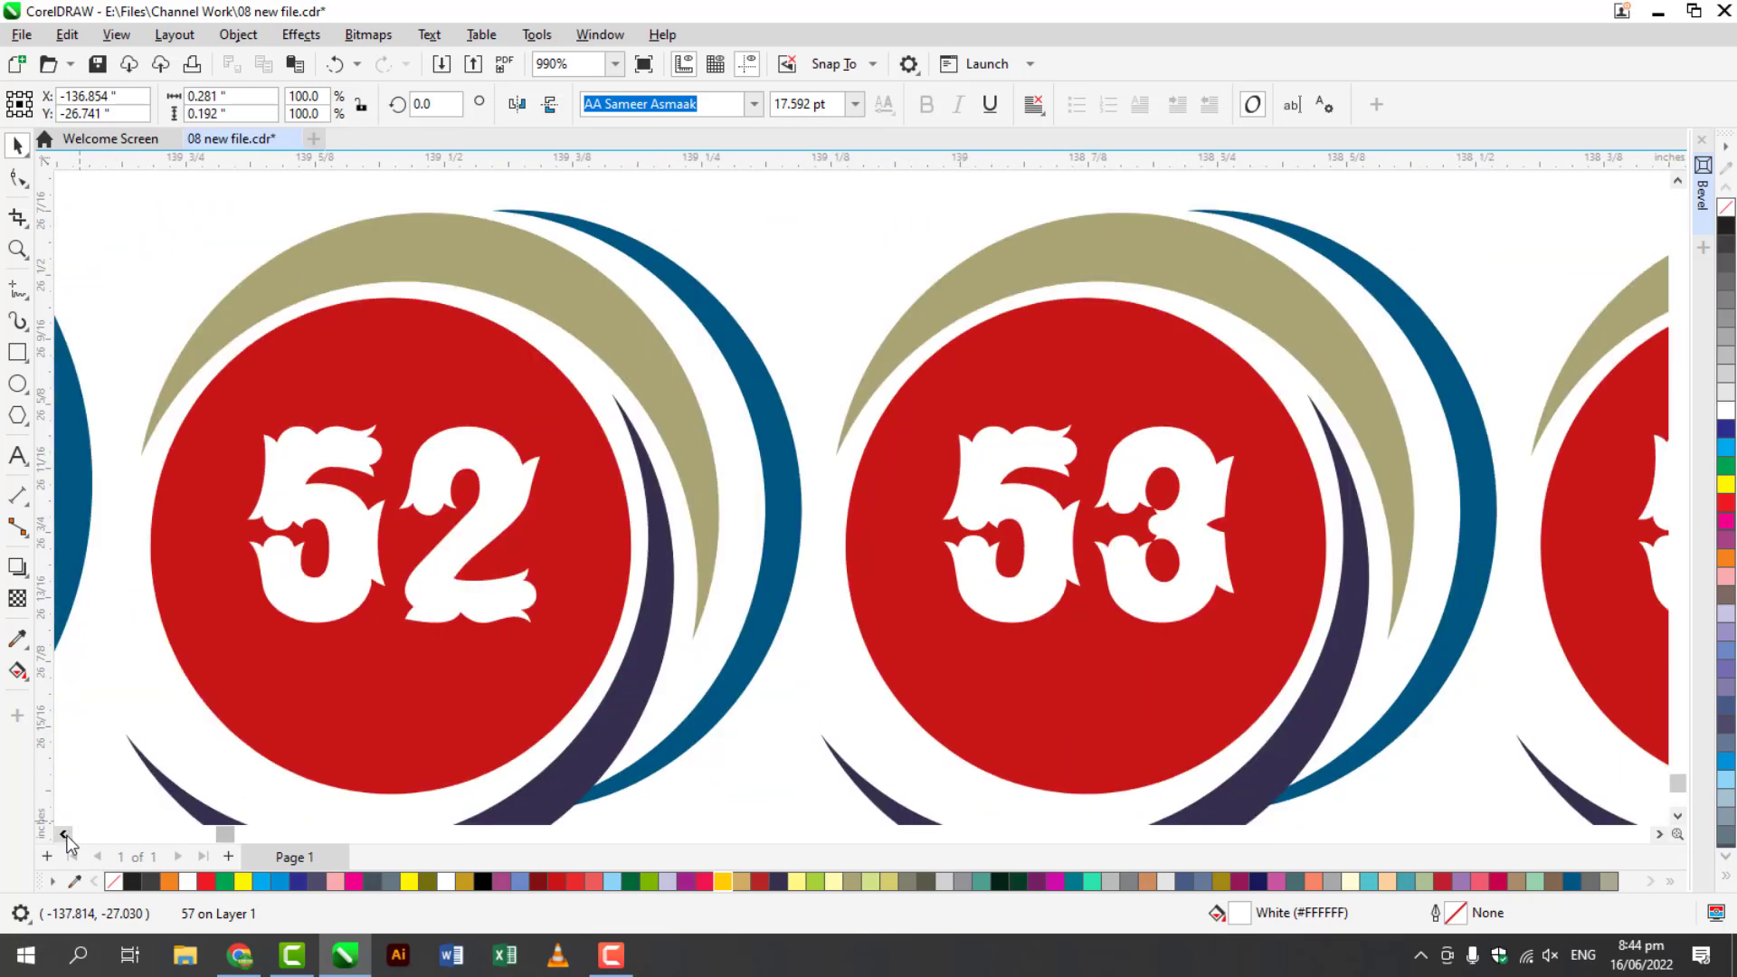
left_click(1678, 816)
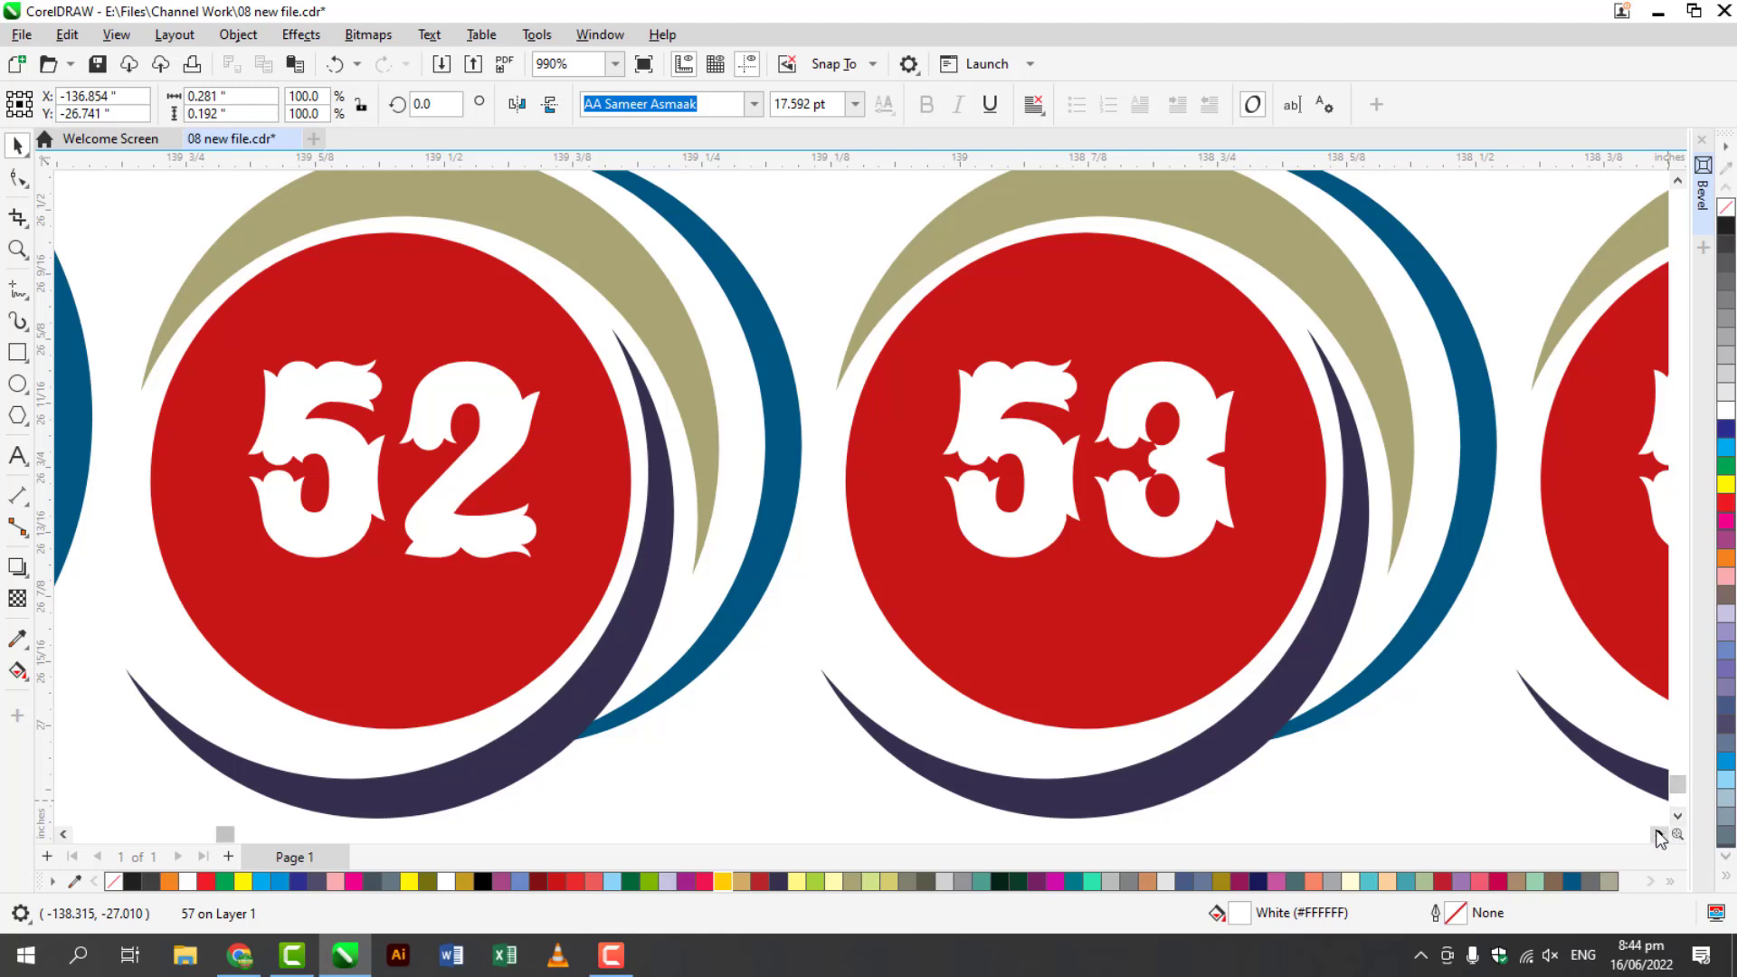
left_click(1180, 513)
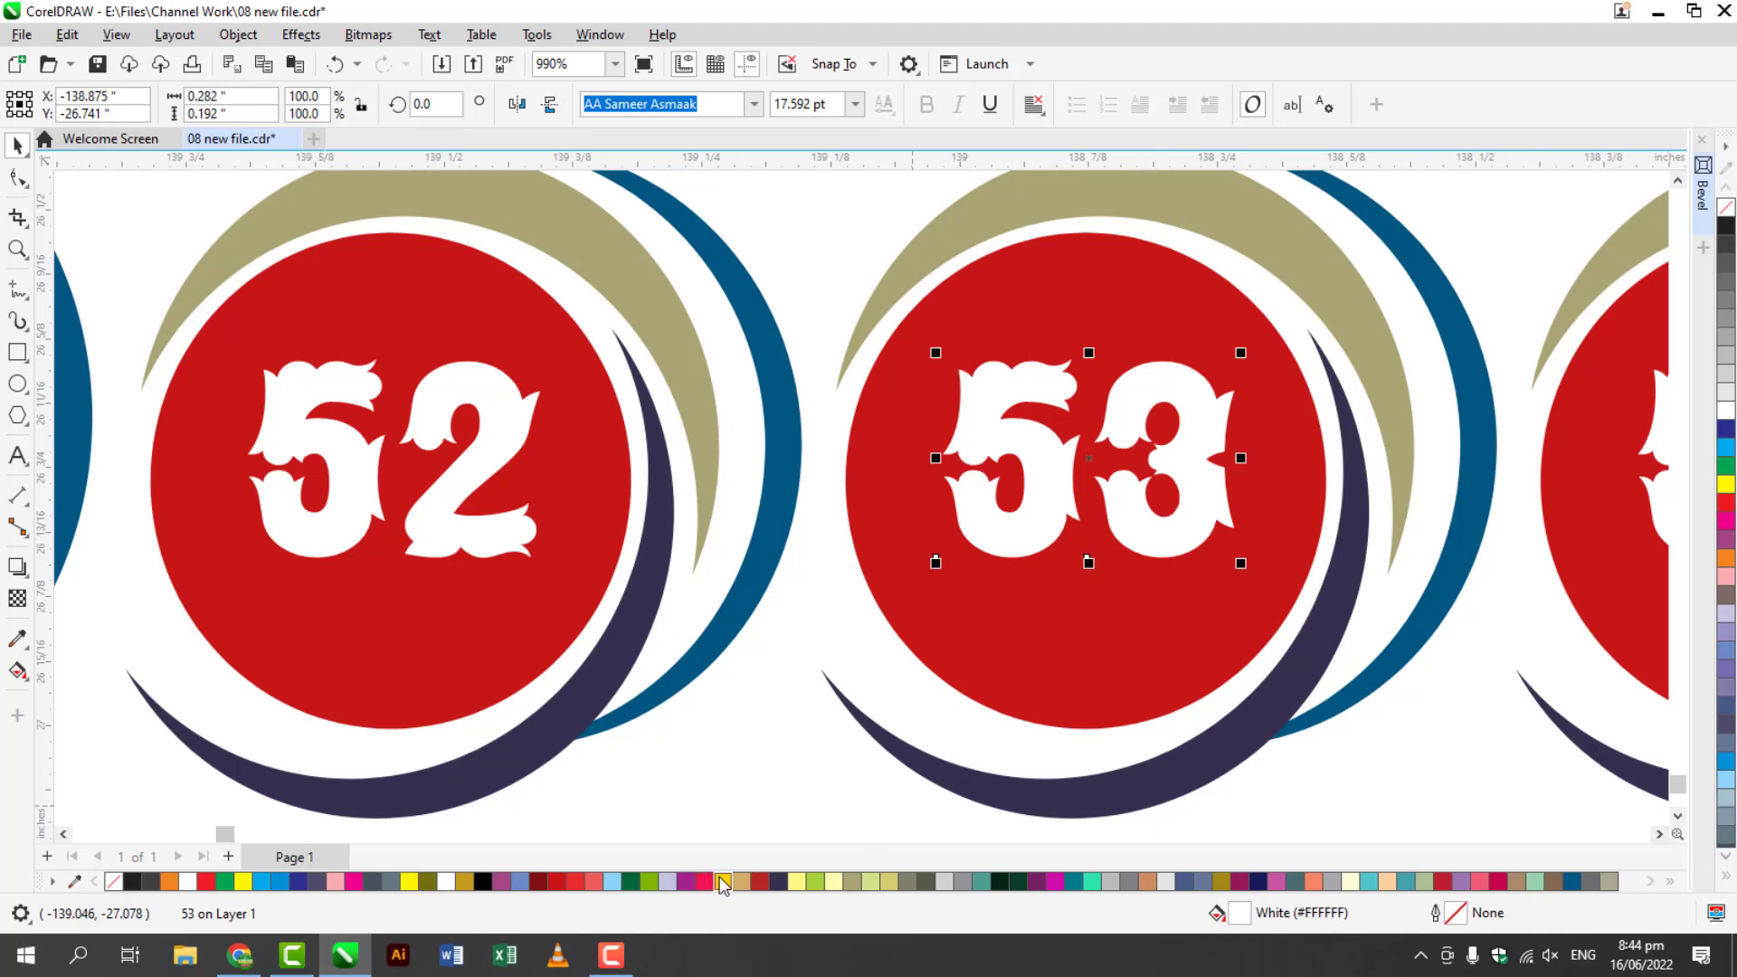
left_click(723, 882)
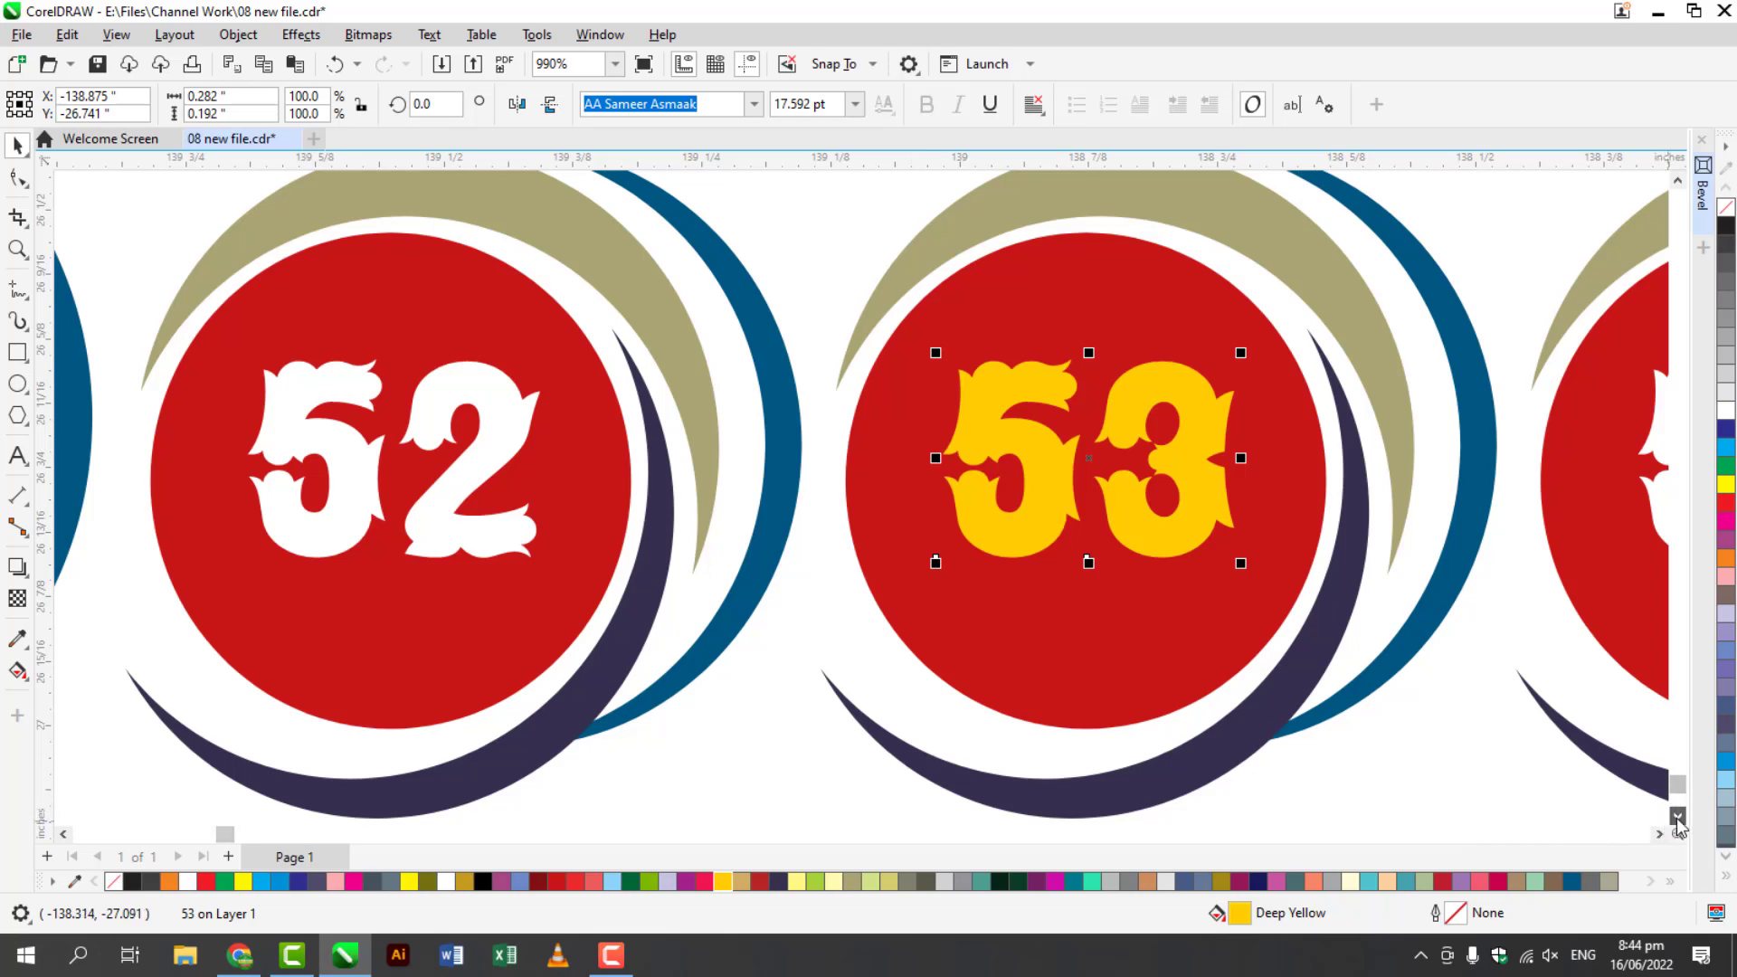
- Change the digit in the large first badge of the fifth row to "7"
left_click(1677, 816)
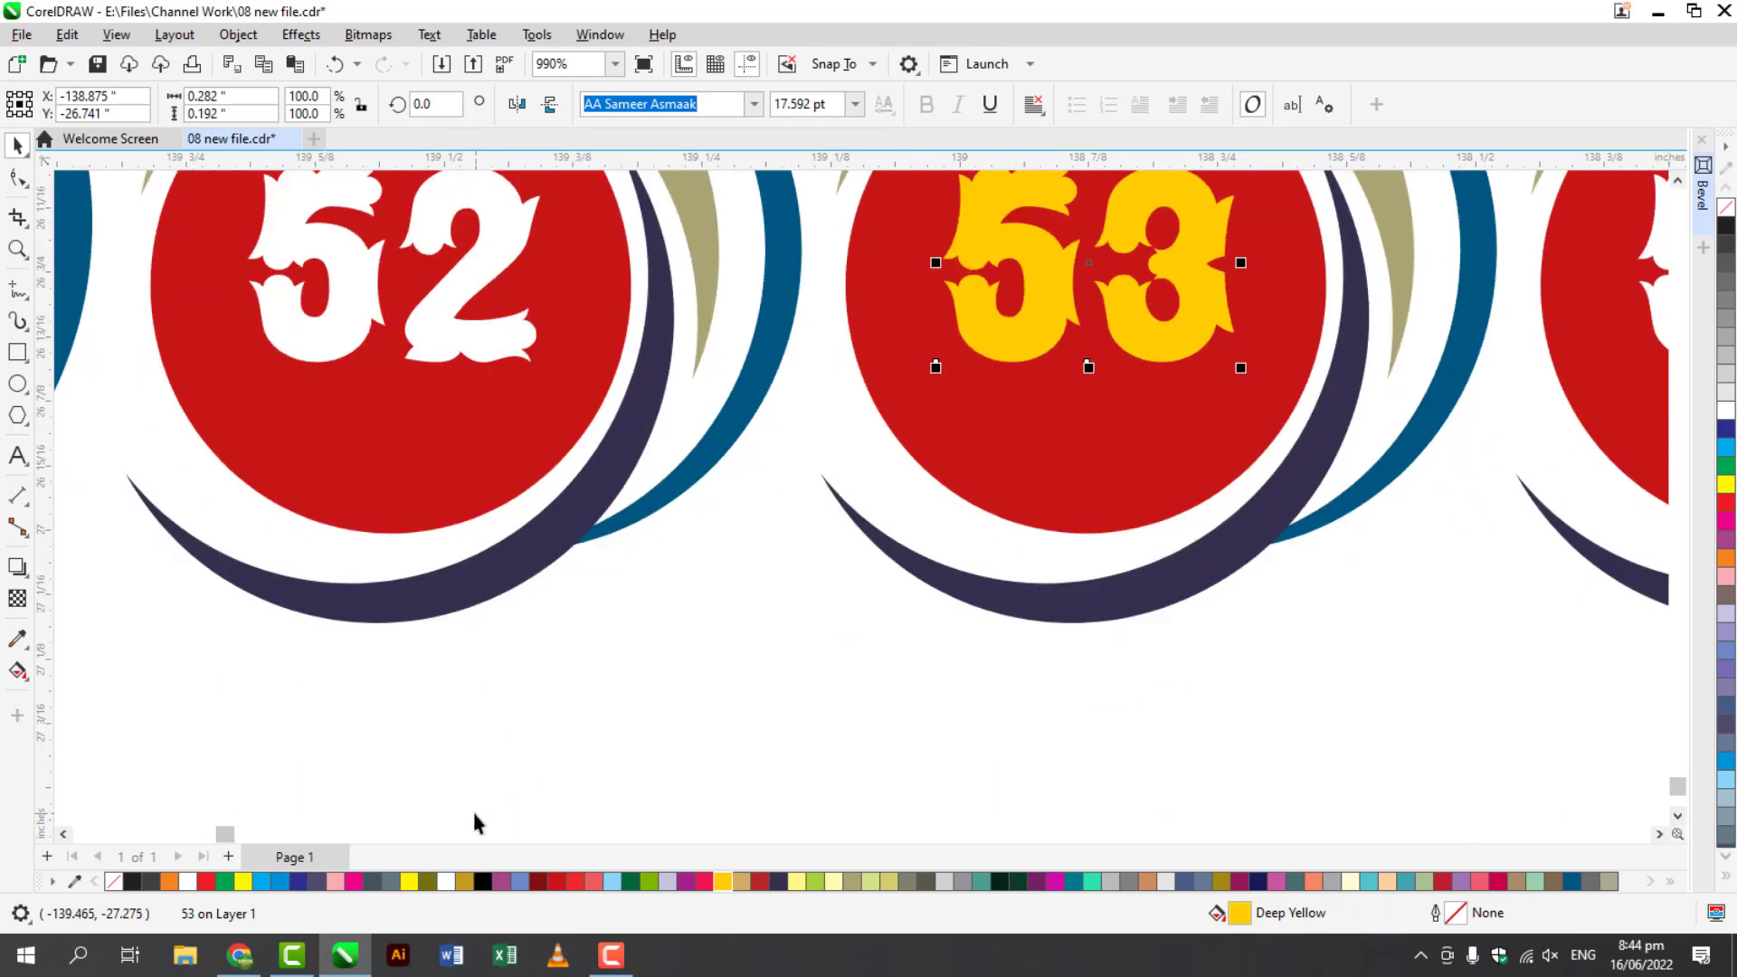
left_click(1678, 817)
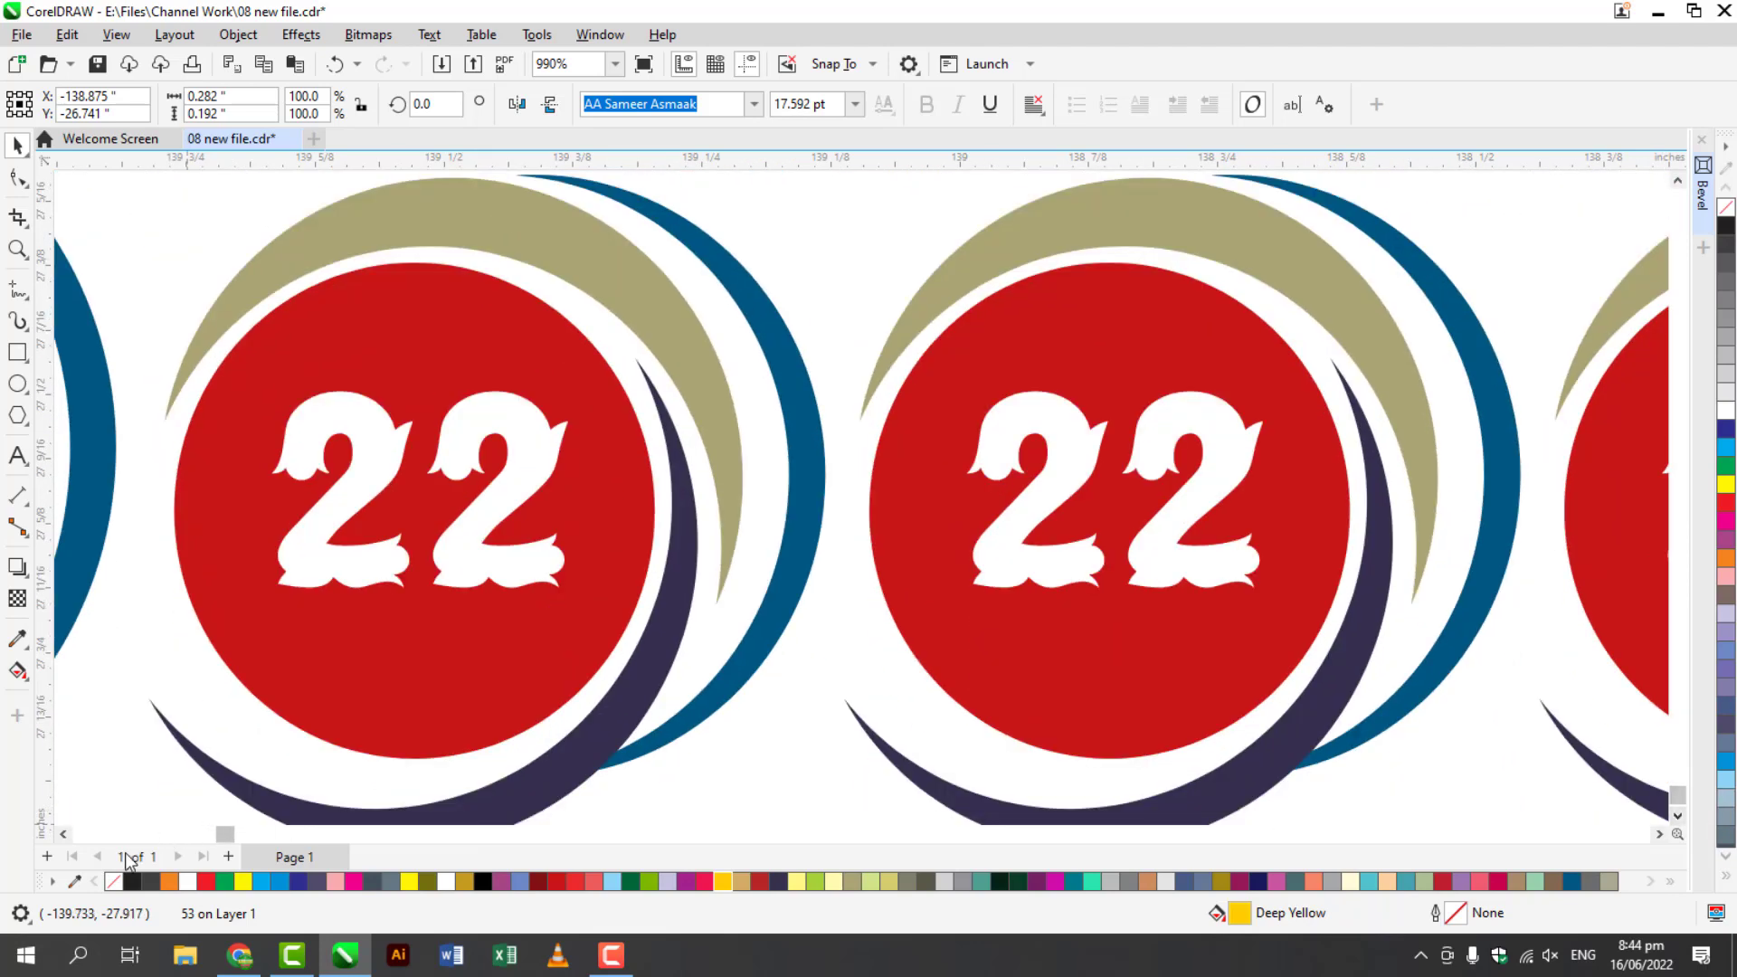
left_click(64, 834)
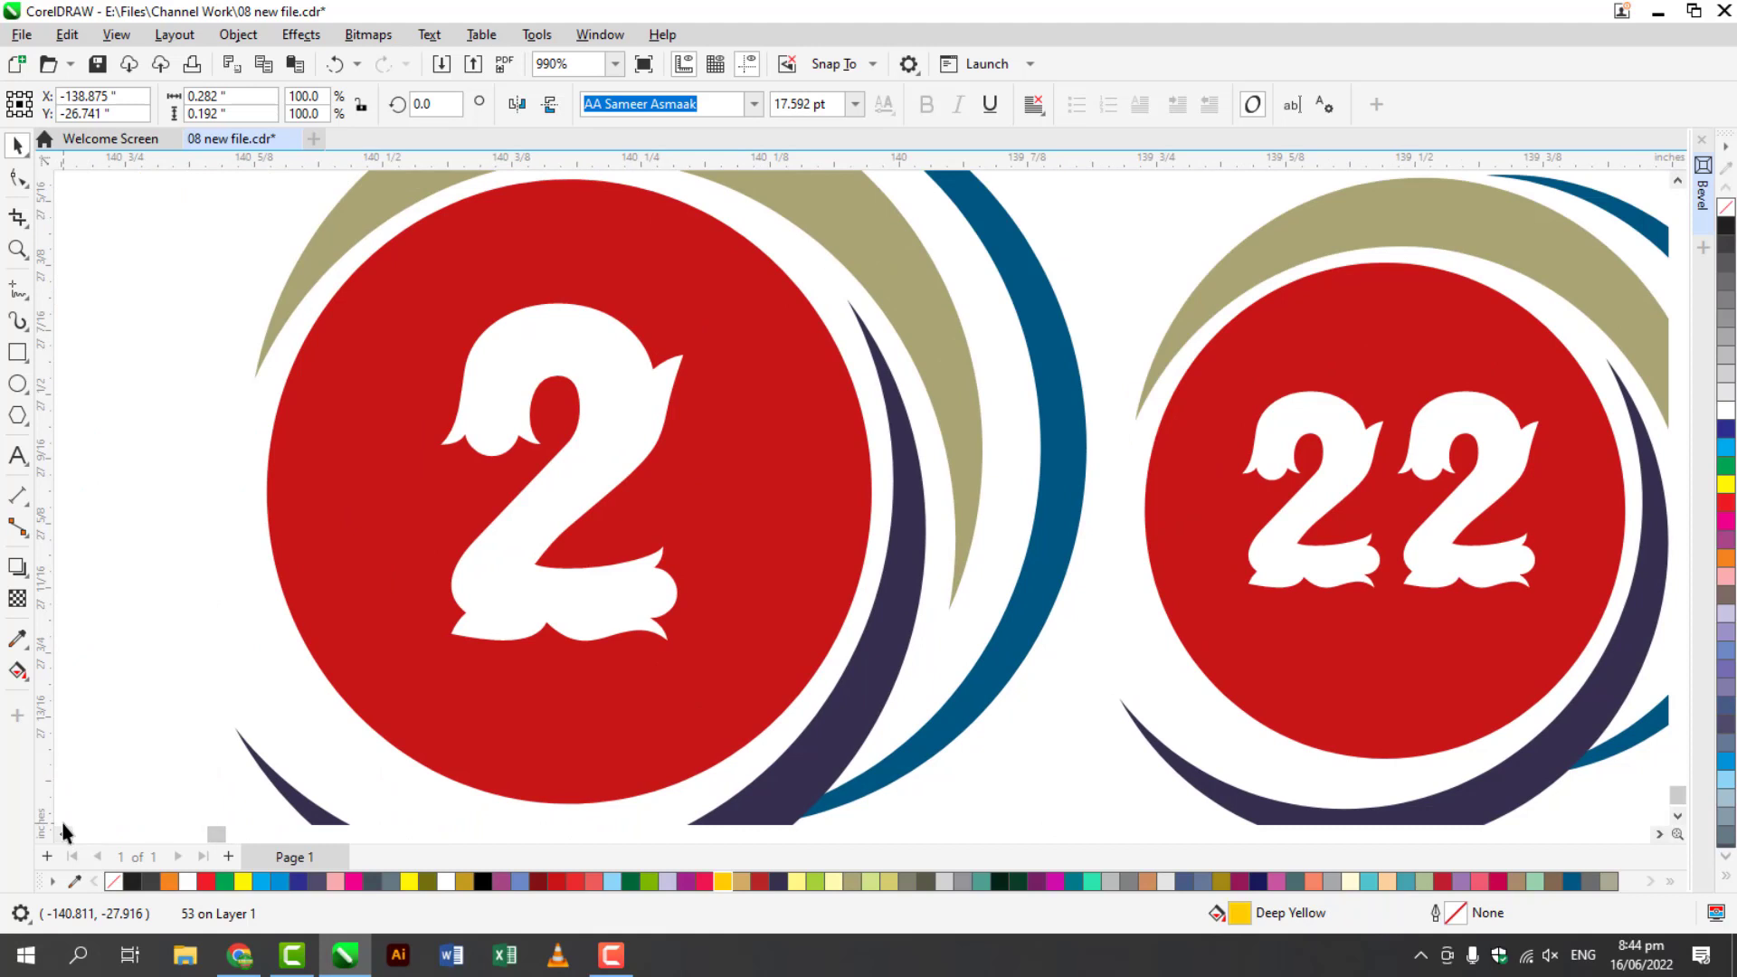
left_click(586, 608)
double_click(590, 611)
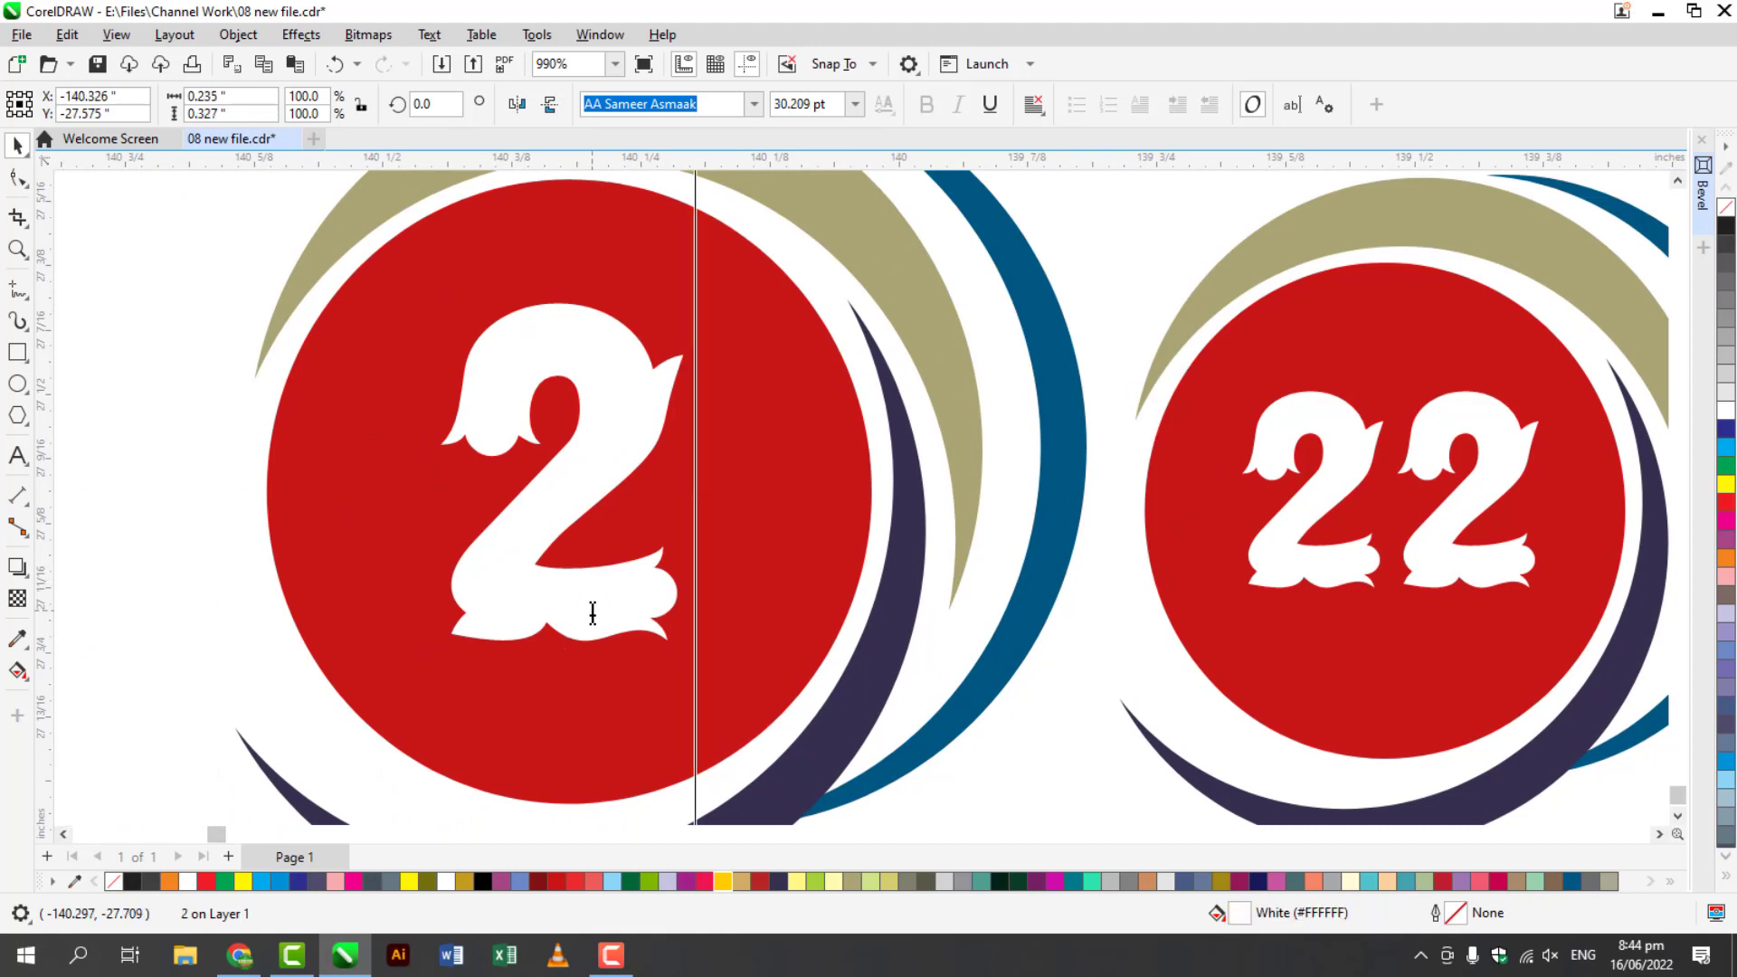
double_click(592, 614)
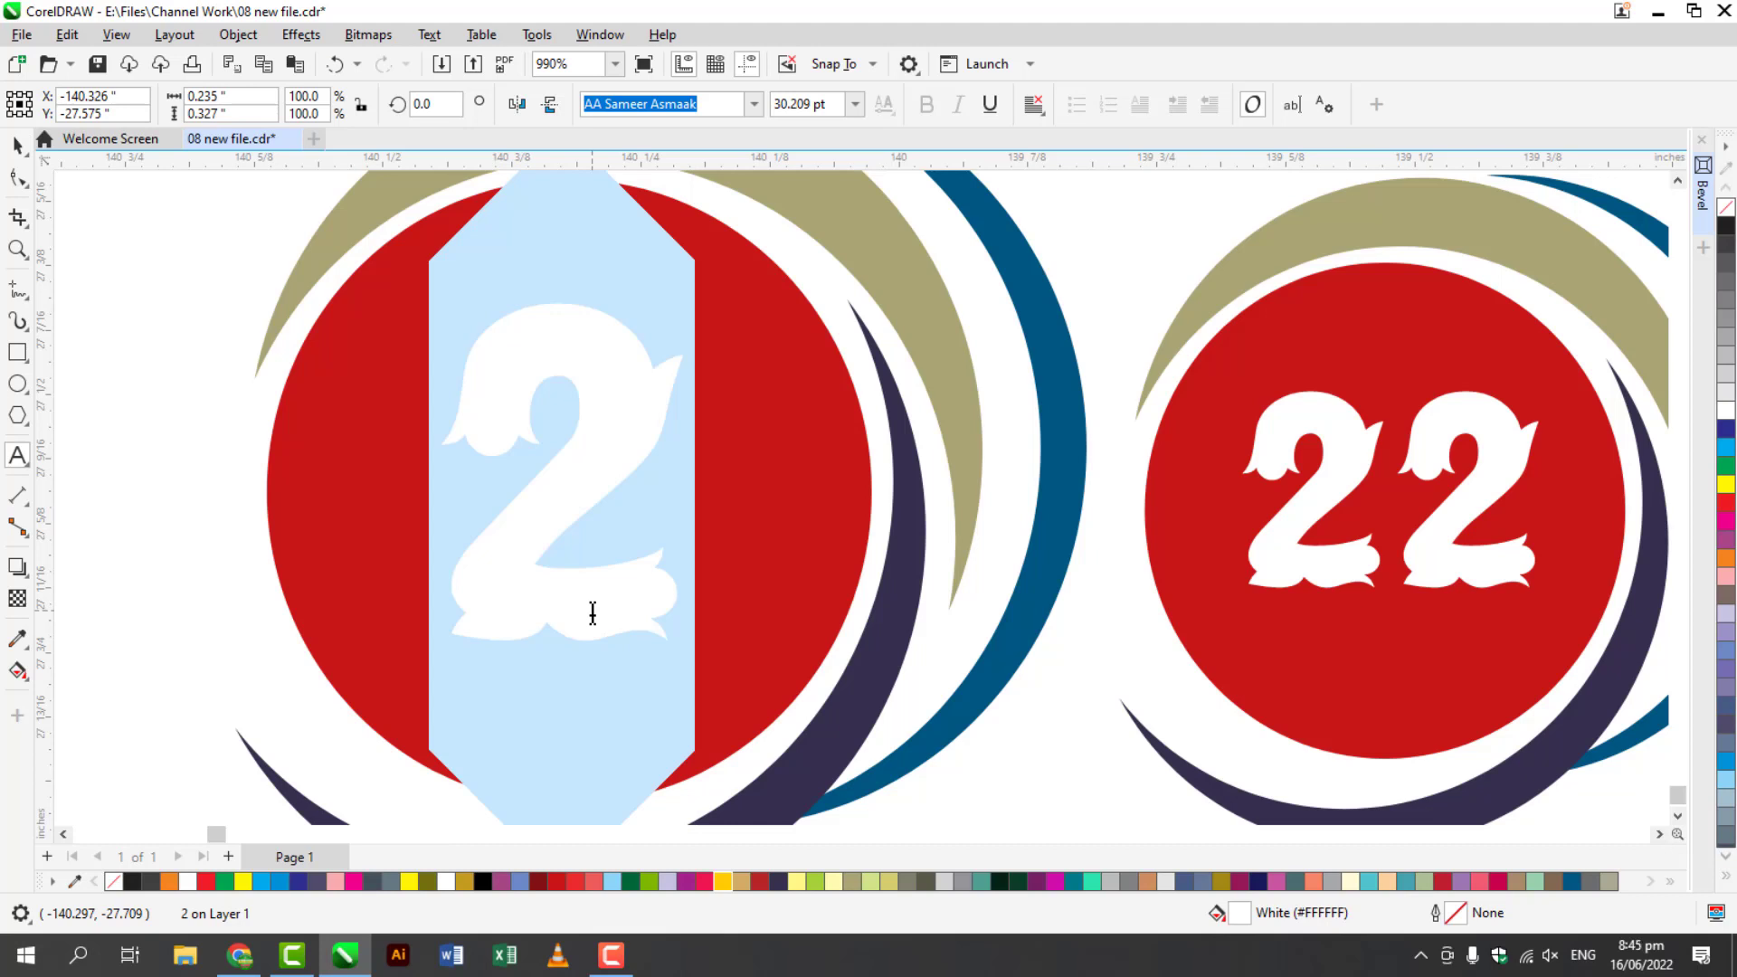
type("7")
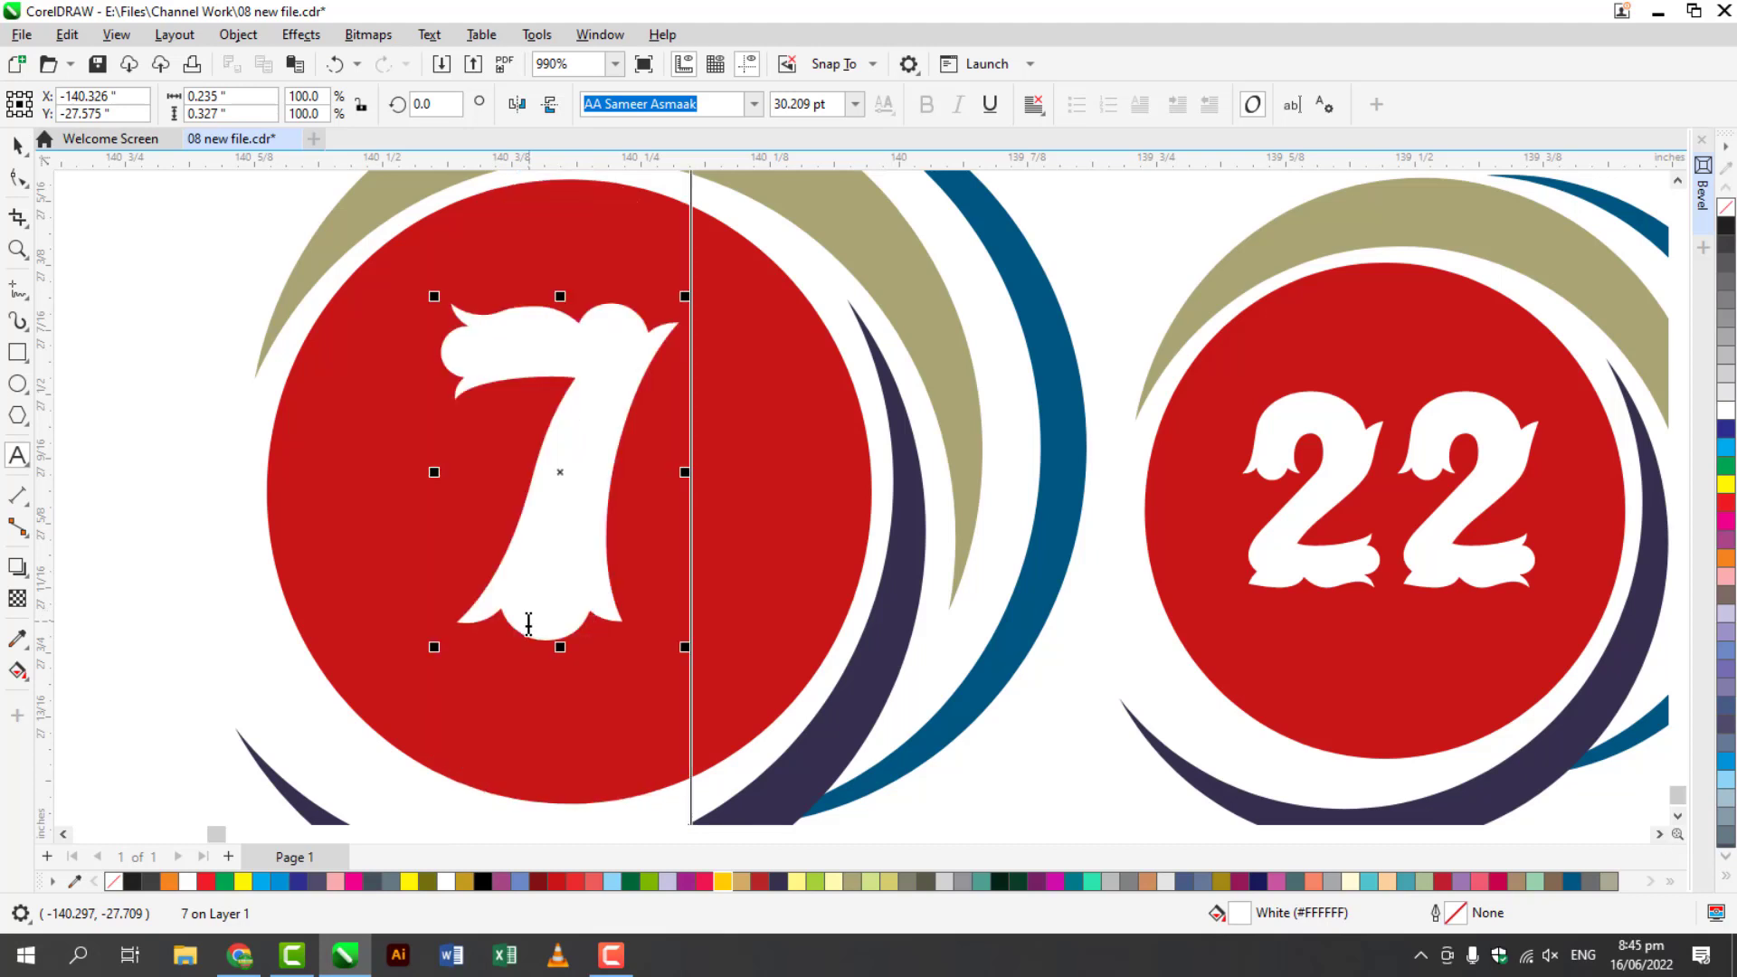
- Change the number in the second badge of the fifth row to "72"
double_click(1401, 517)
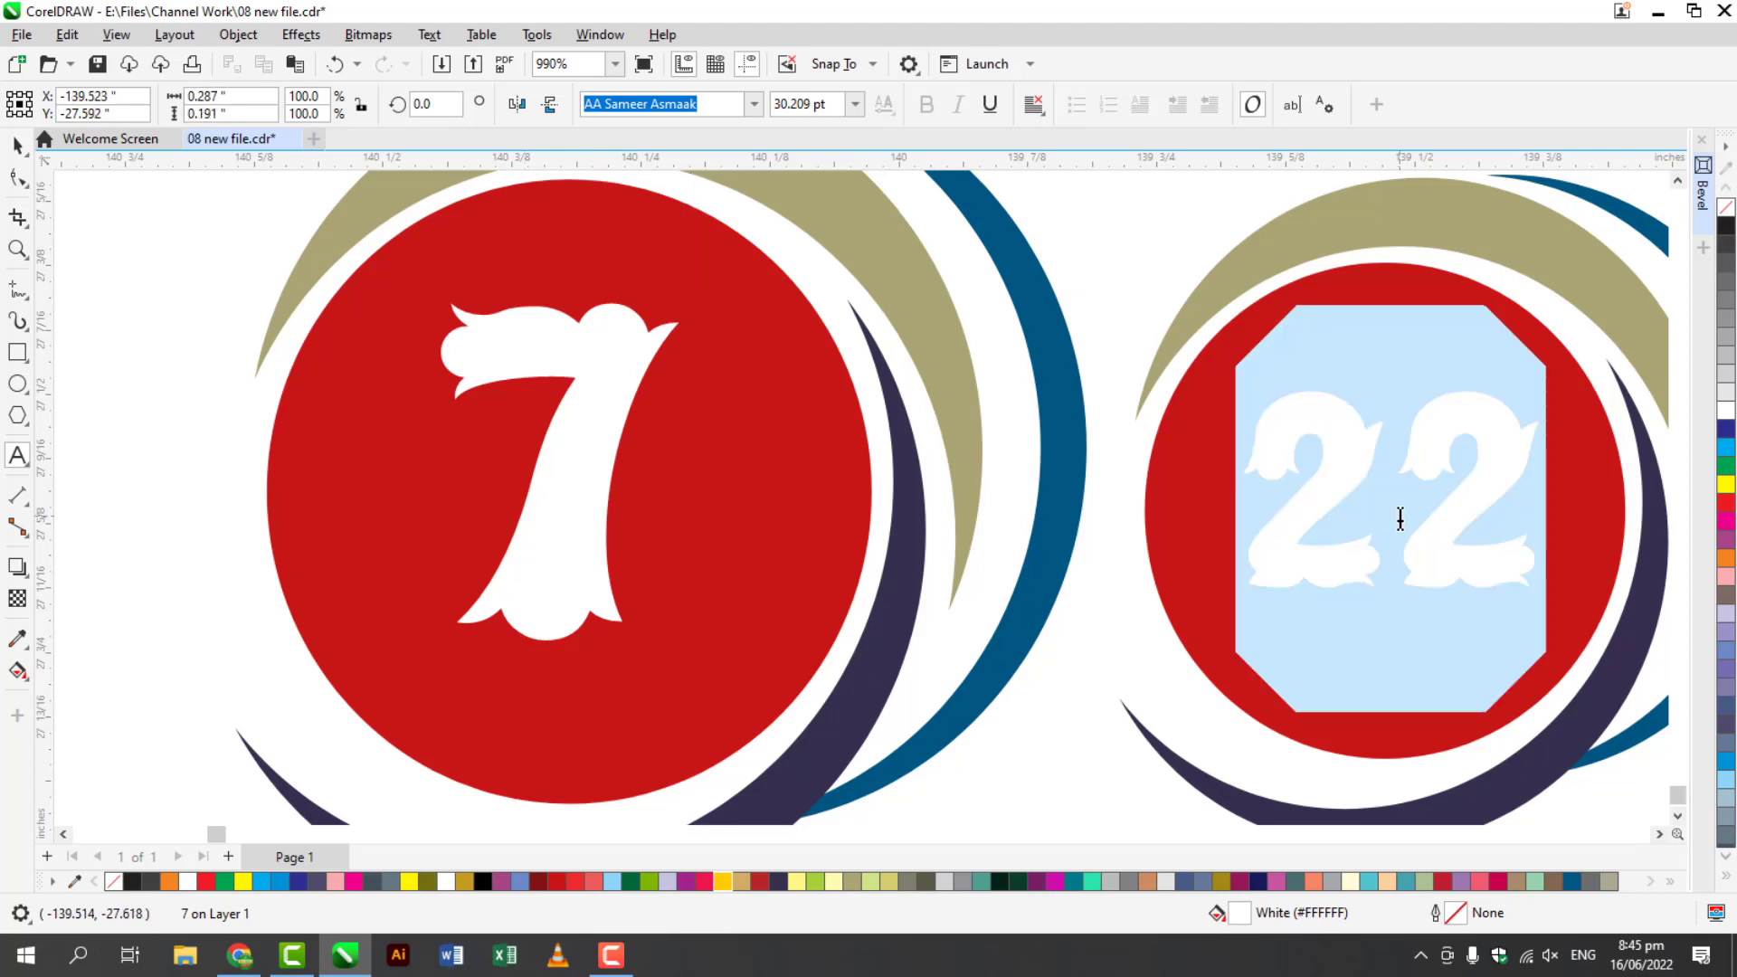
type("72")
key("Escape")
- Replace the numbers in the third and fourth badges of the fifth row with "73" and "74"
scroll(1657, 833, "right", 10)
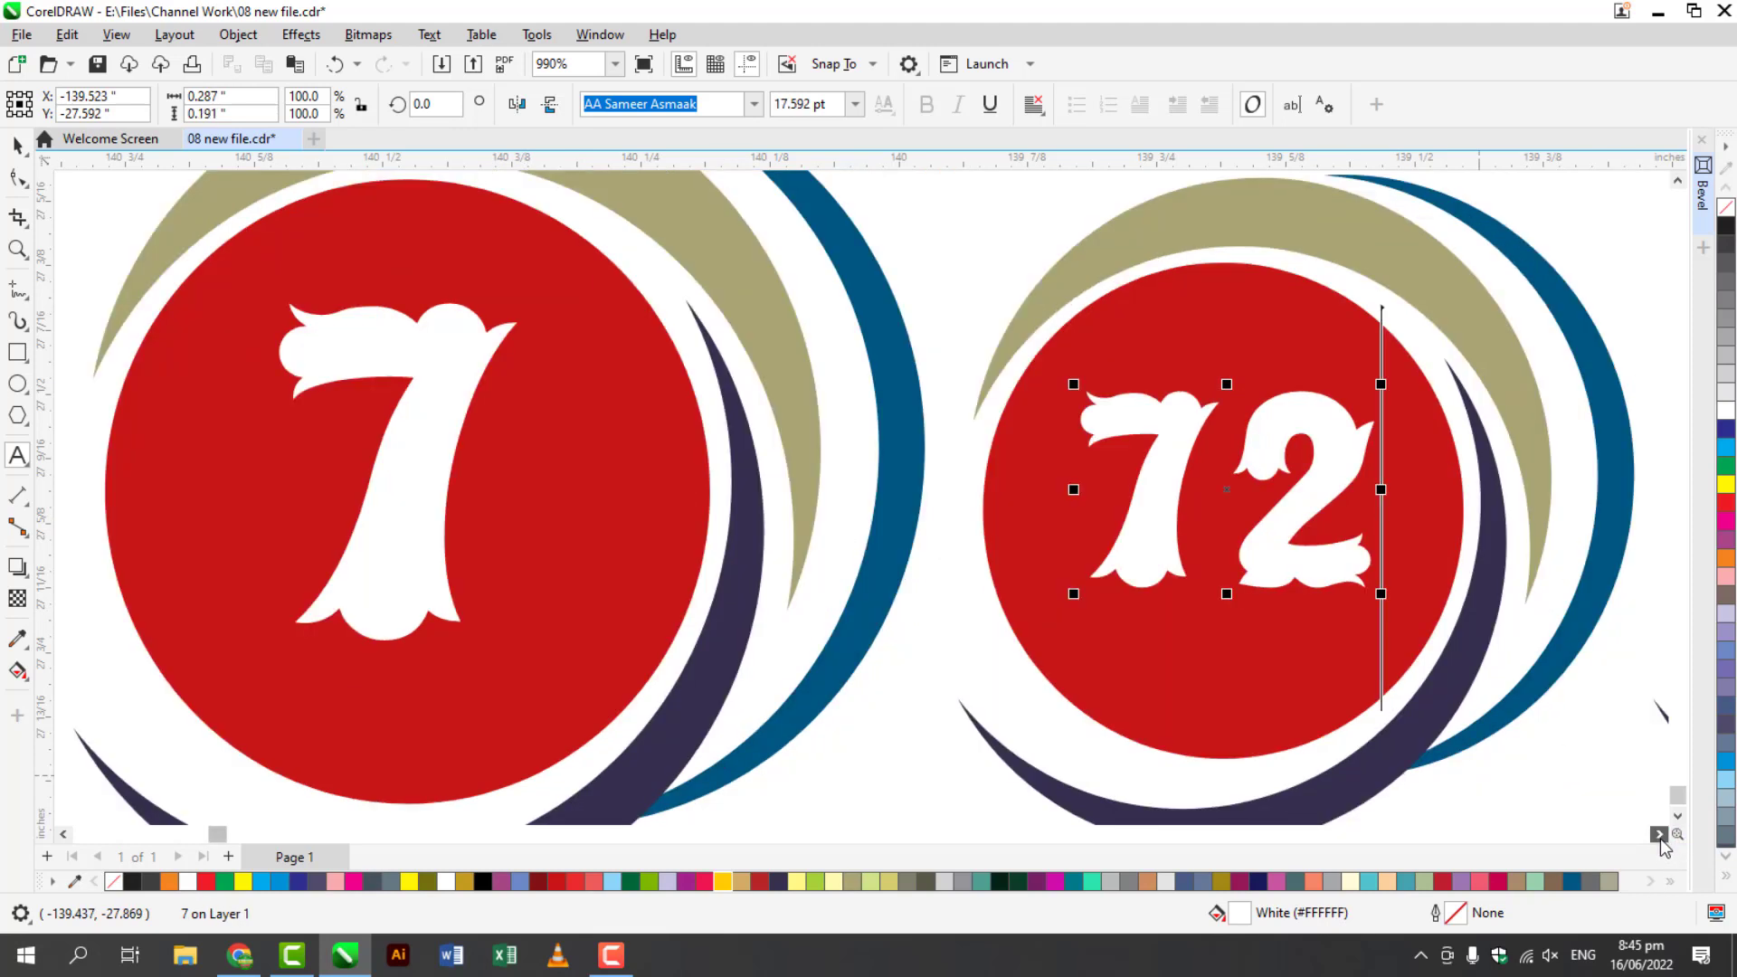
scroll(1657, 833, "right", 5)
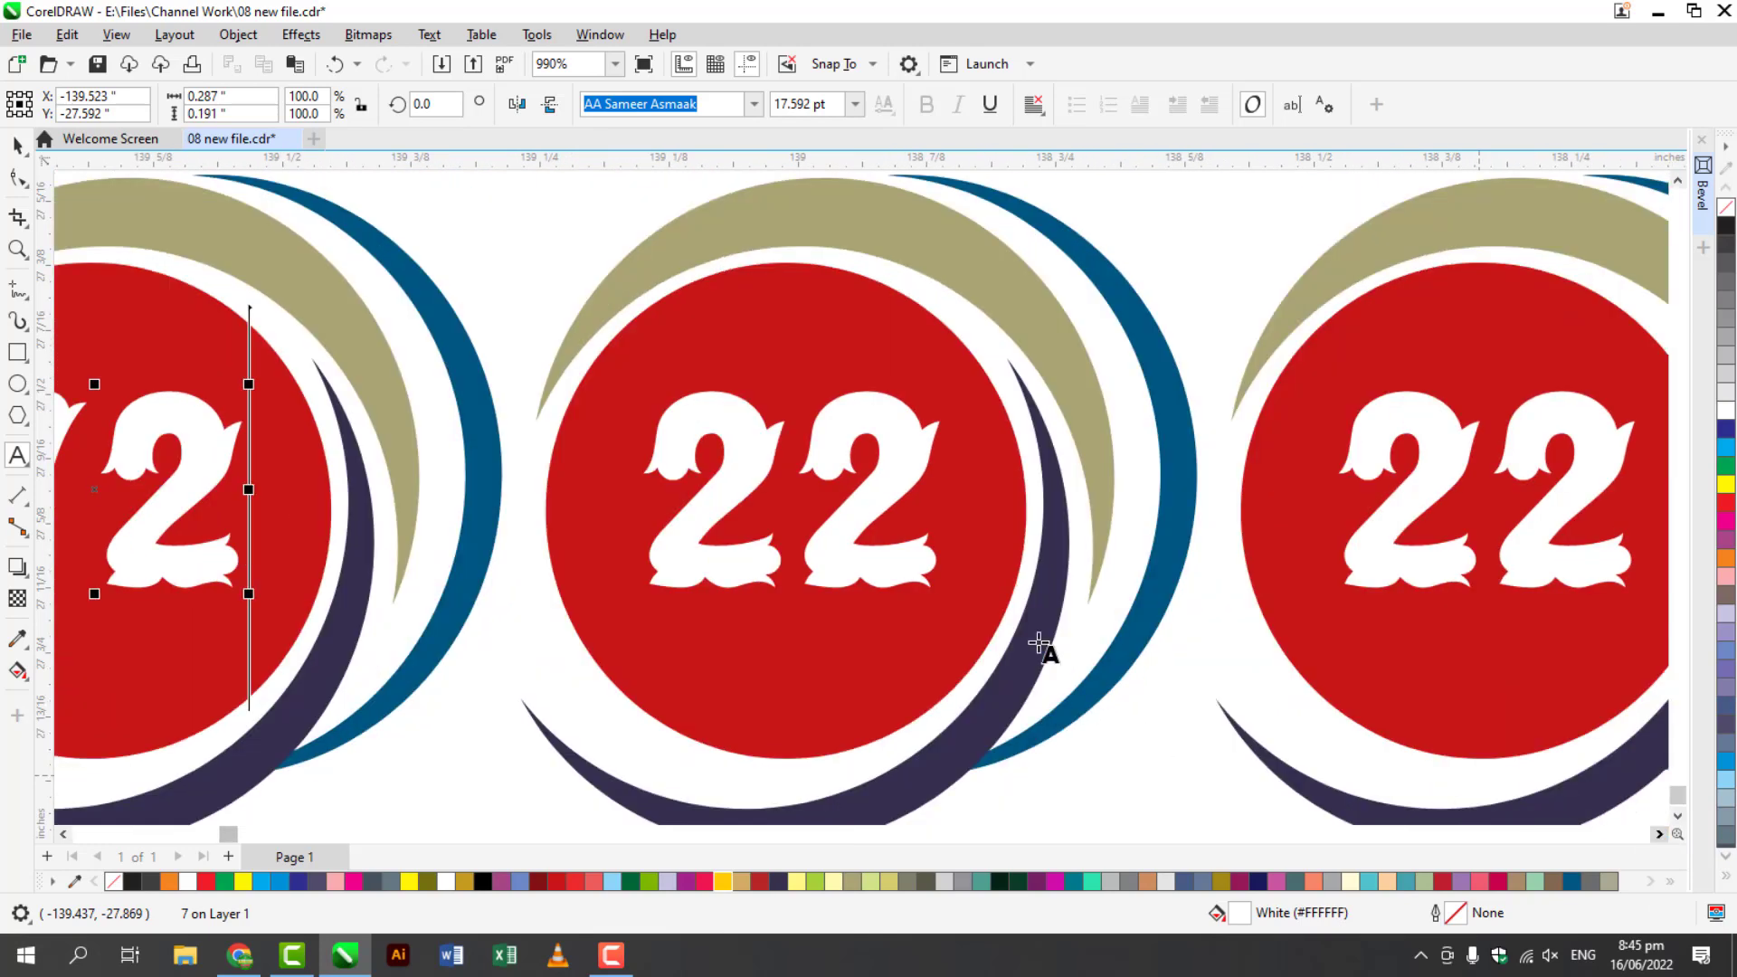
double_click(761, 510)
type("73")
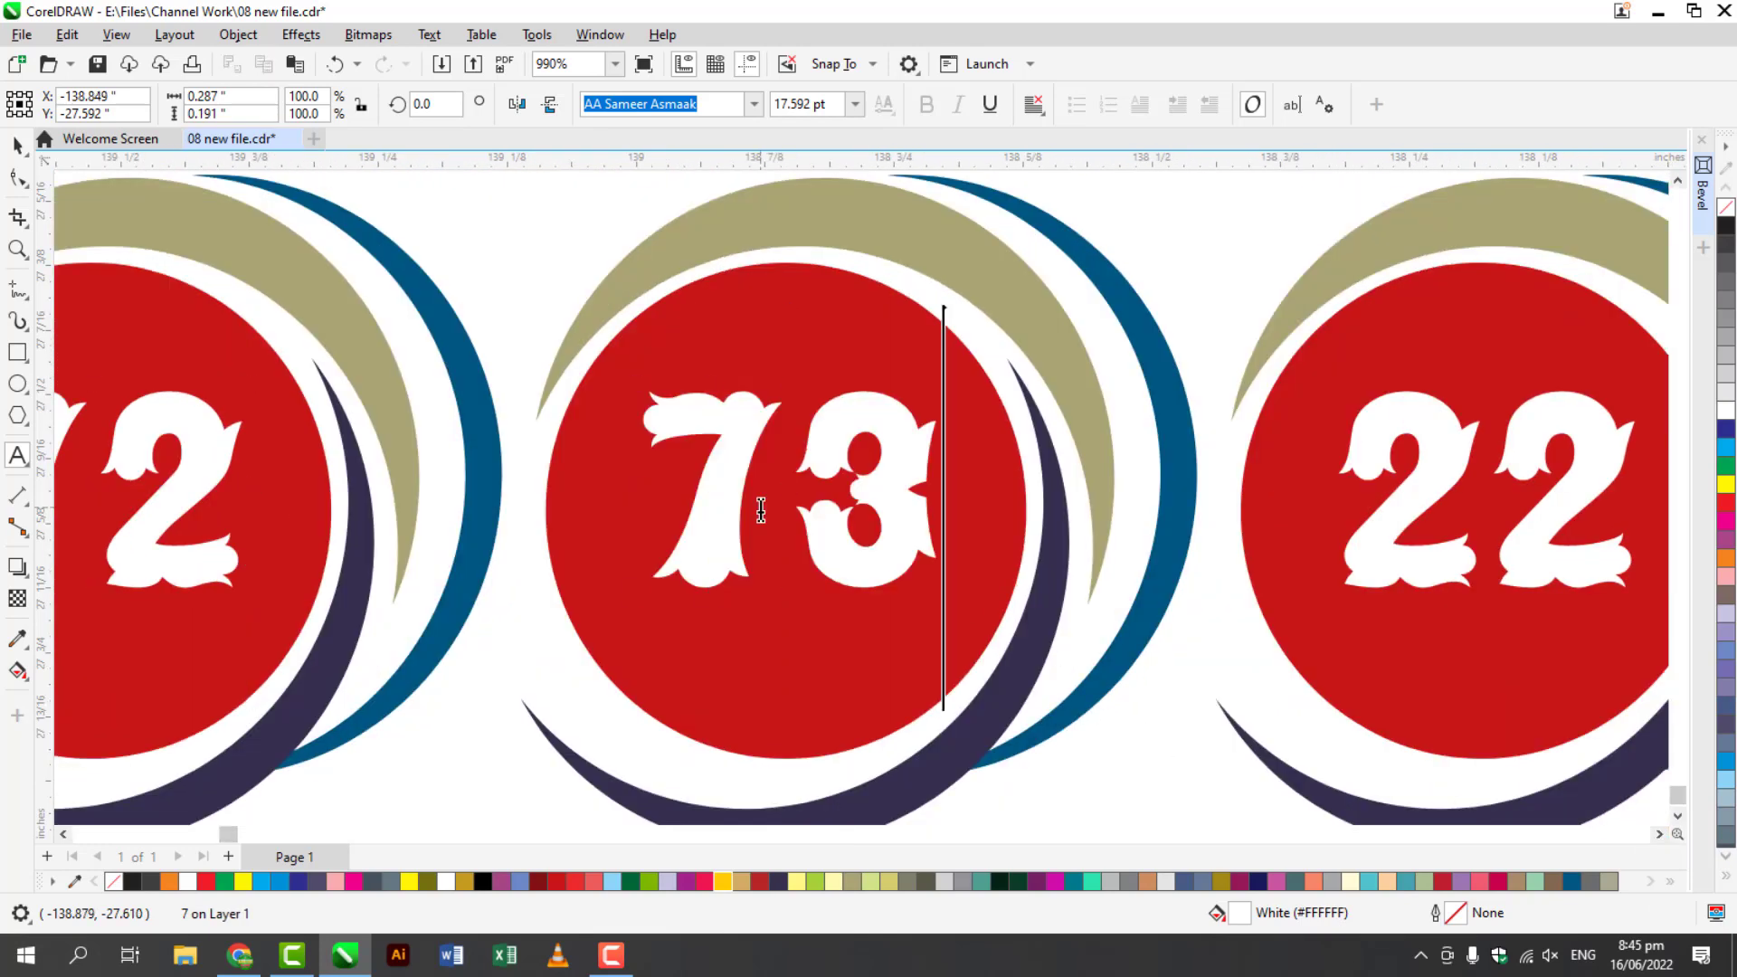
key("Escape")
double_click(1440, 482)
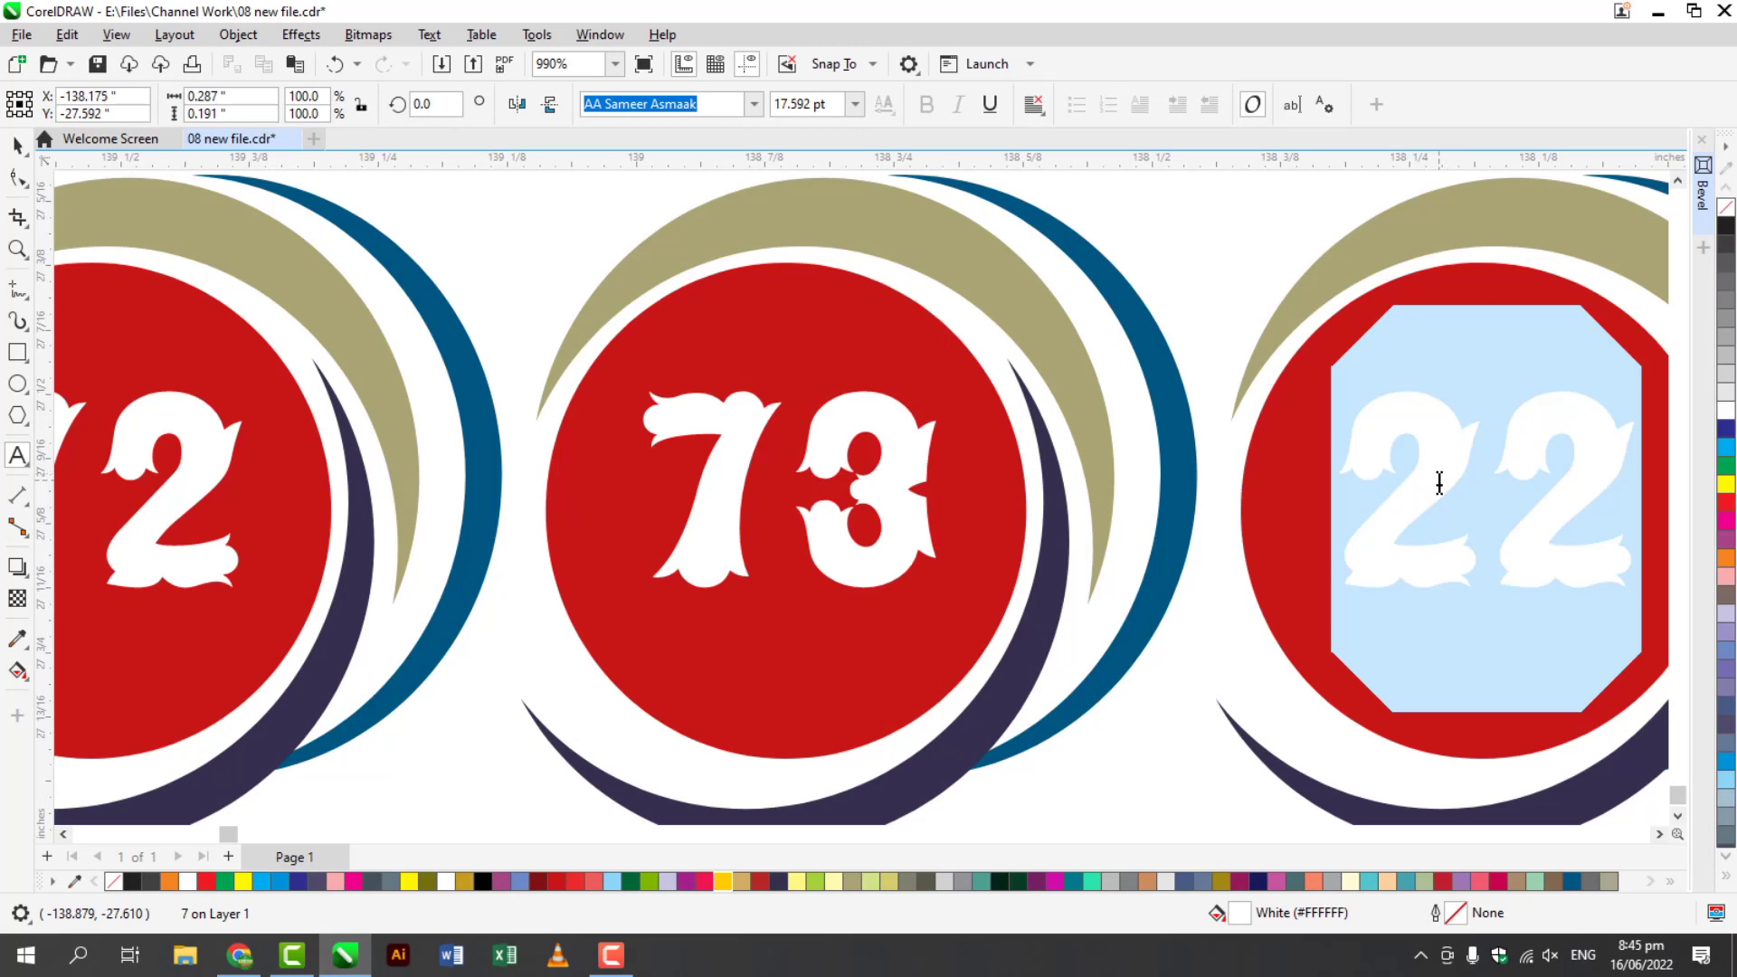
type("74")
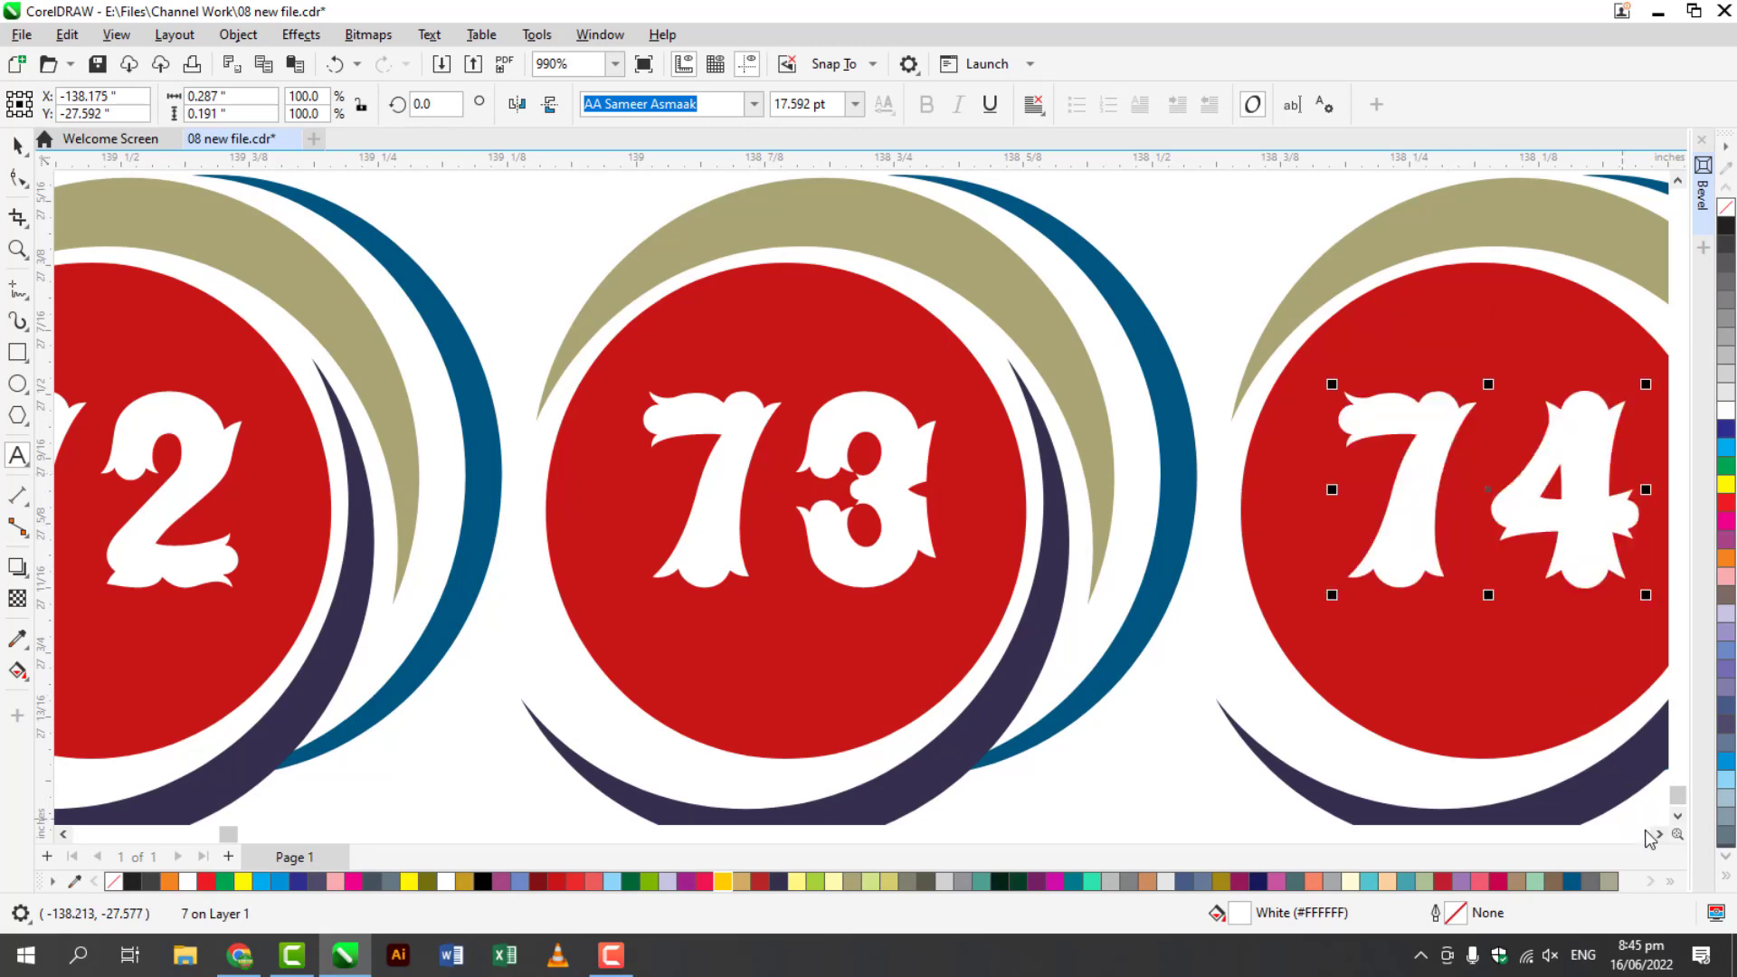
- Change the number in the fifth badge of the fifth row to "75"
left_click(1660, 833)
left_click(1659, 834)
left_click(1659, 834)
left_click(1659, 833)
left_click(1659, 833)
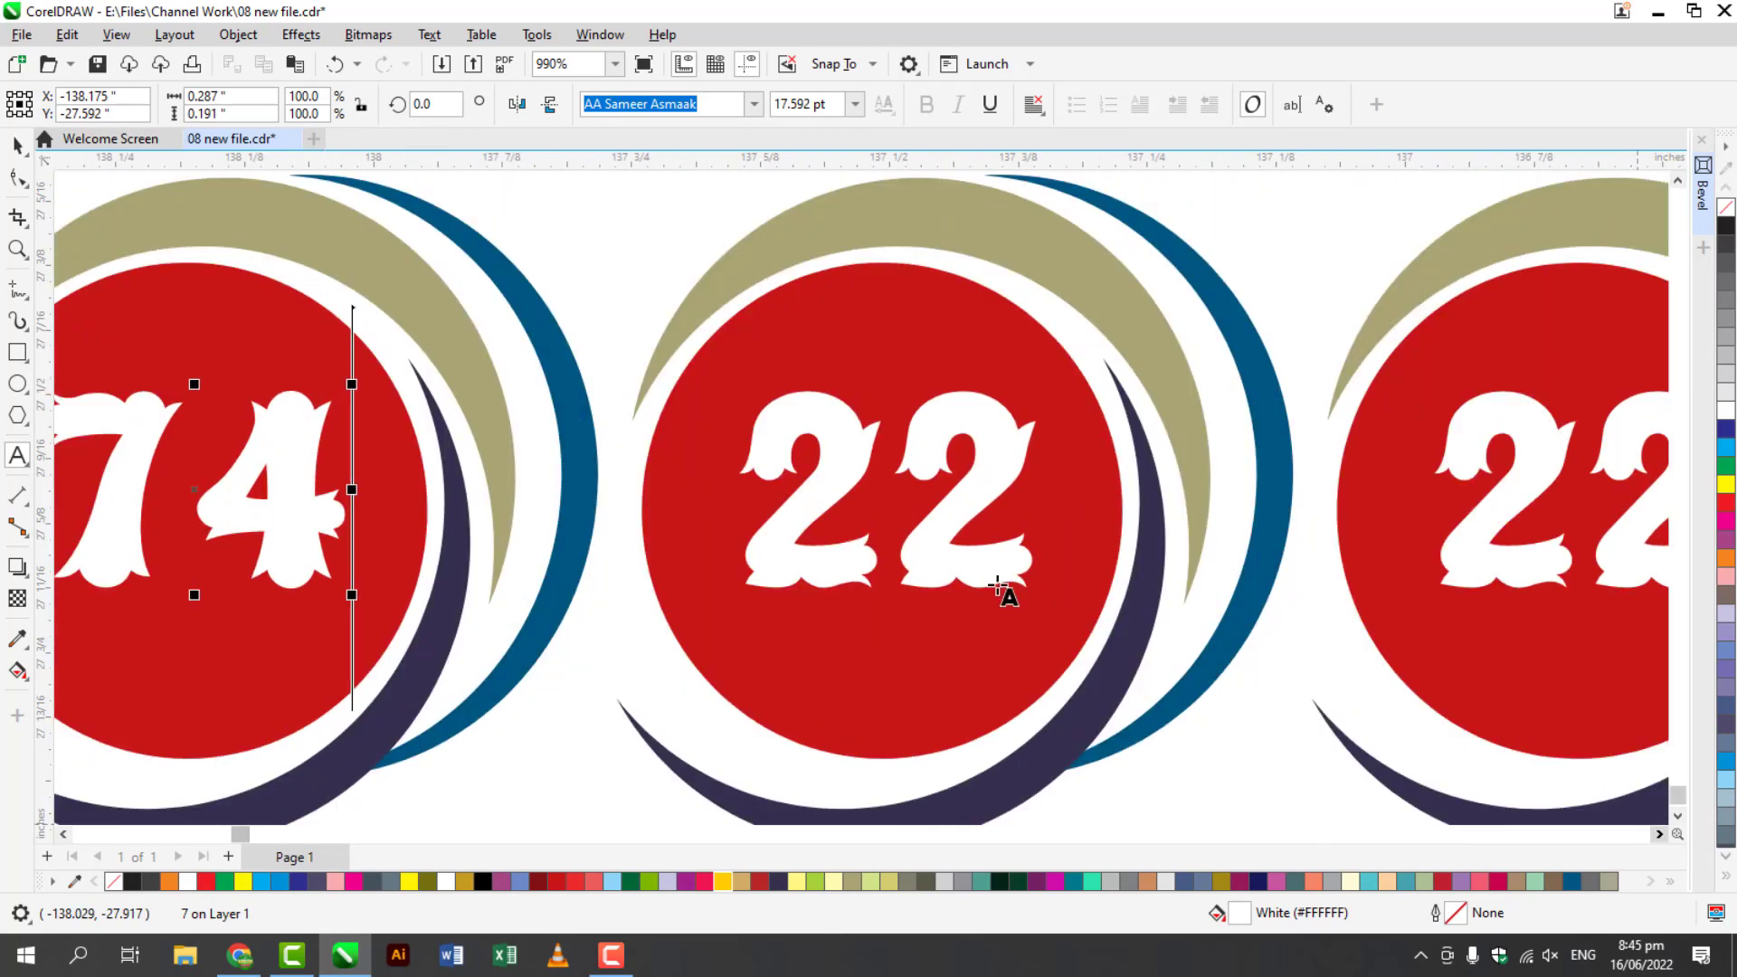
double_click(812, 493)
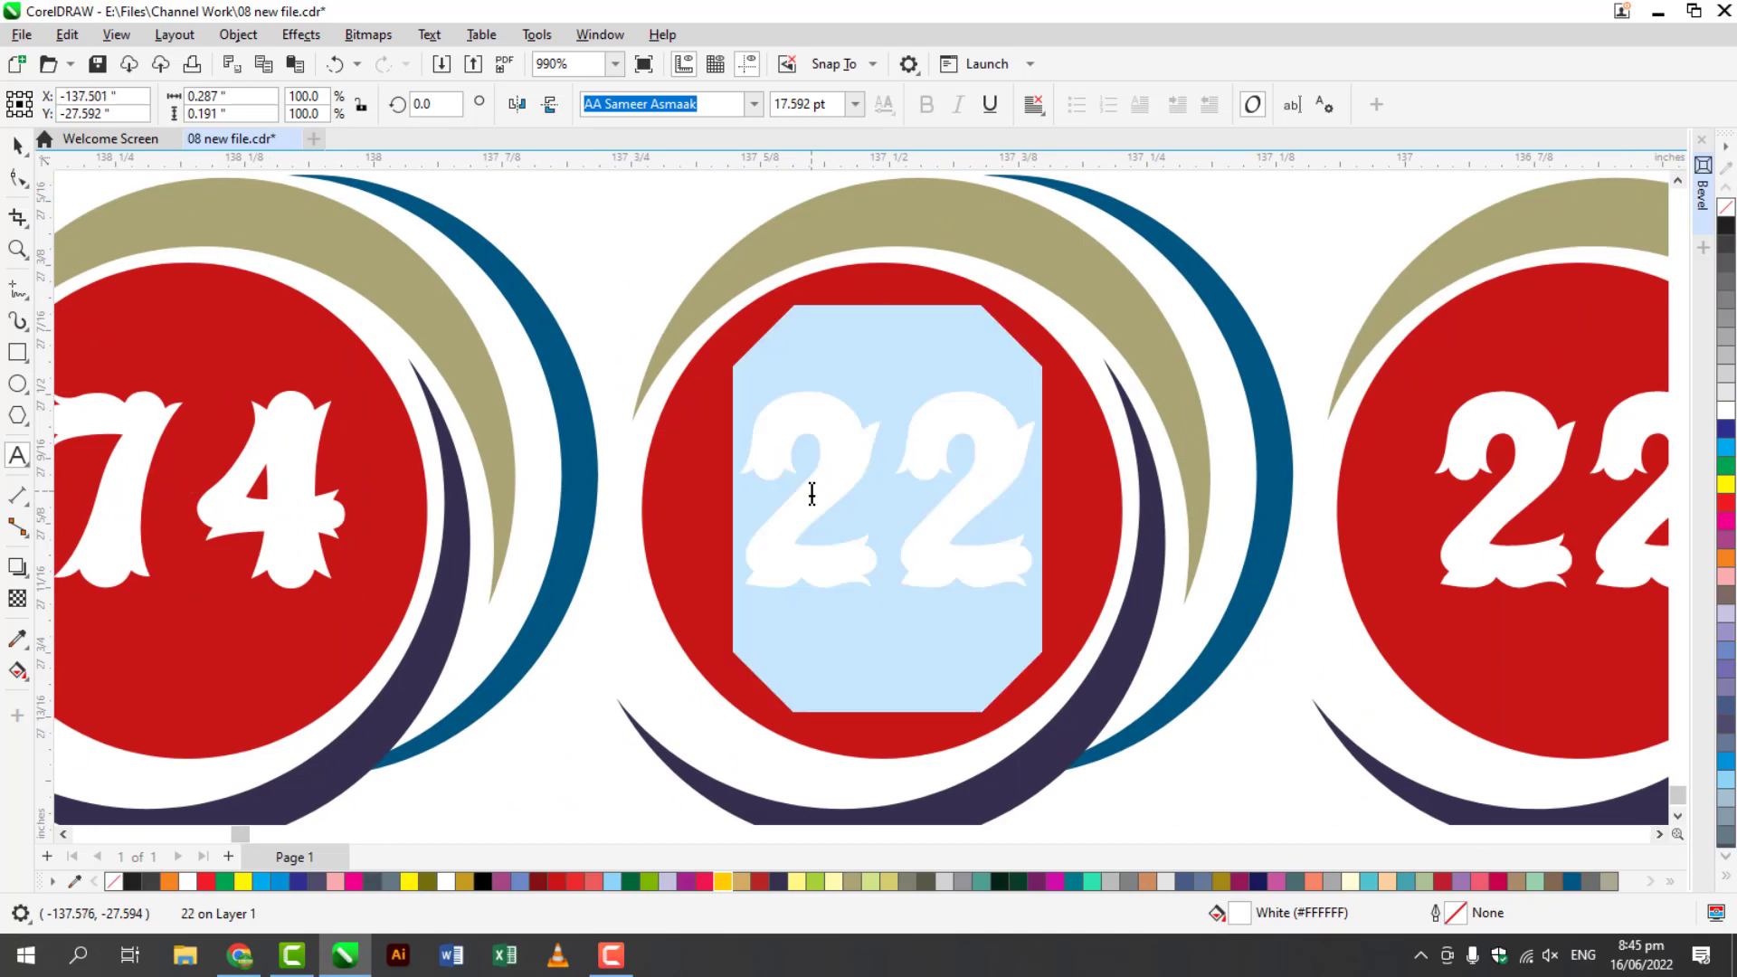
type("75")
- Change the number in the sixth badge of the fifth row to "77"
left_click(1659, 833)
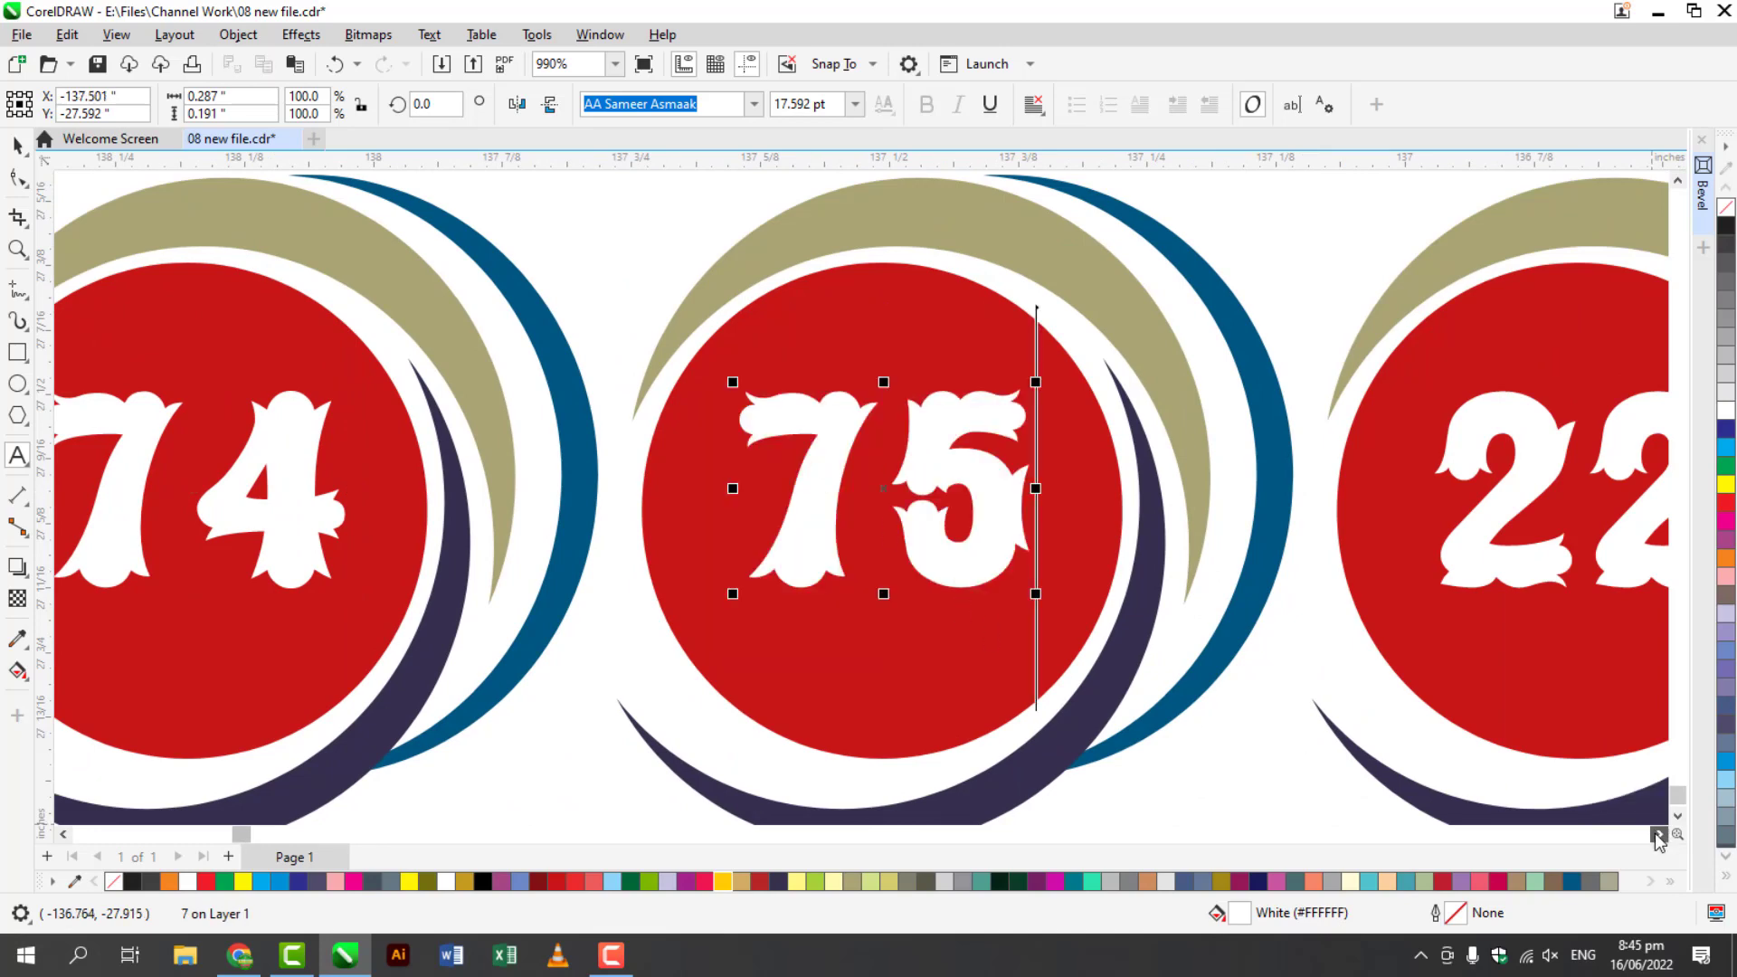
left_click(1659, 833)
left_click(1660, 834)
left_click(1659, 833)
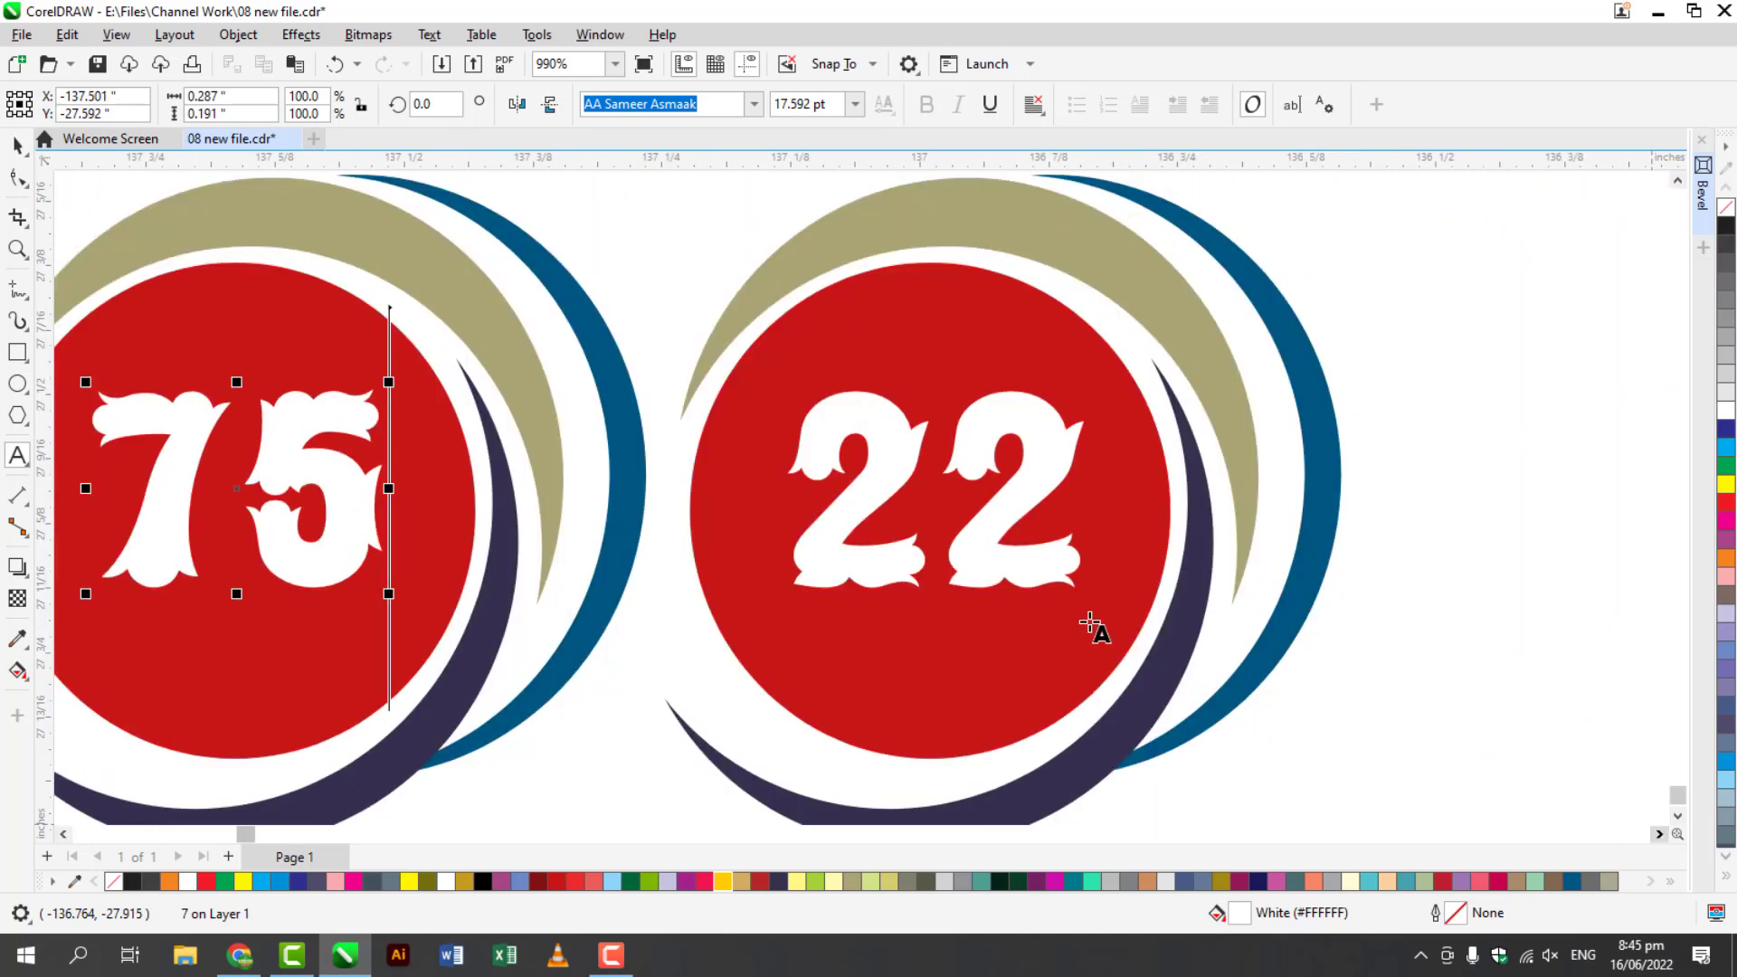
double_click(985, 554)
type("77")
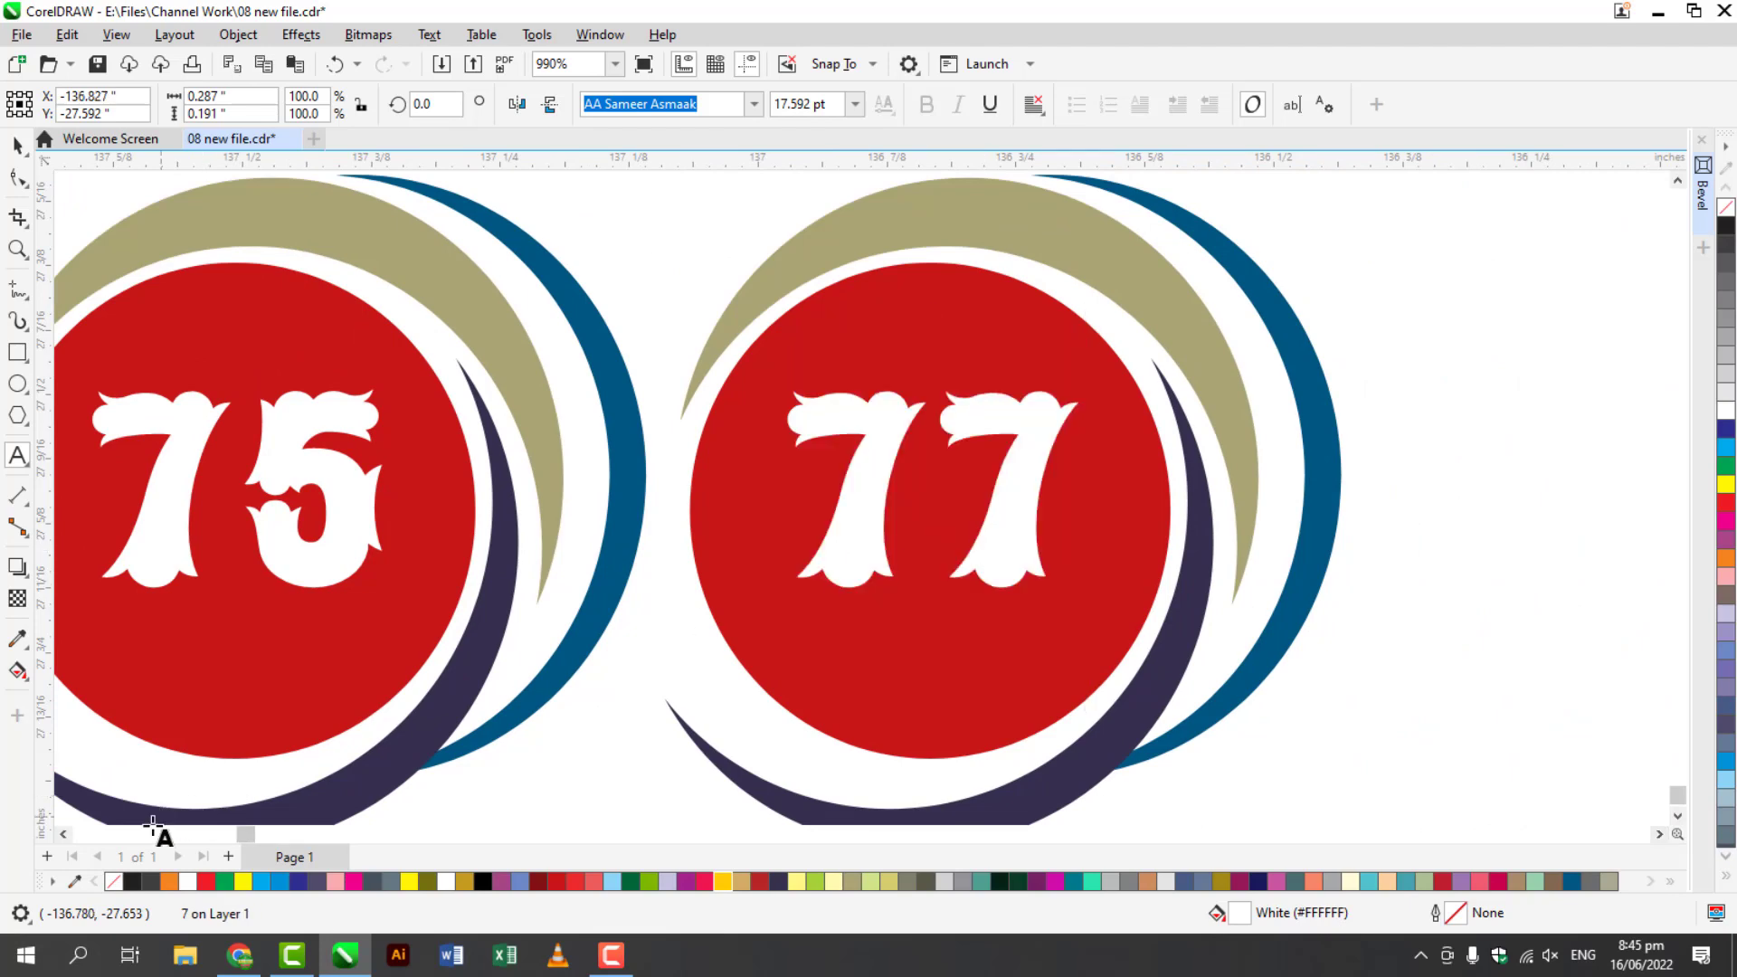
- Fill the number 73 in the third badge of the fifth row with Deep Yellow
left_click(63, 835)
left_click(63, 833)
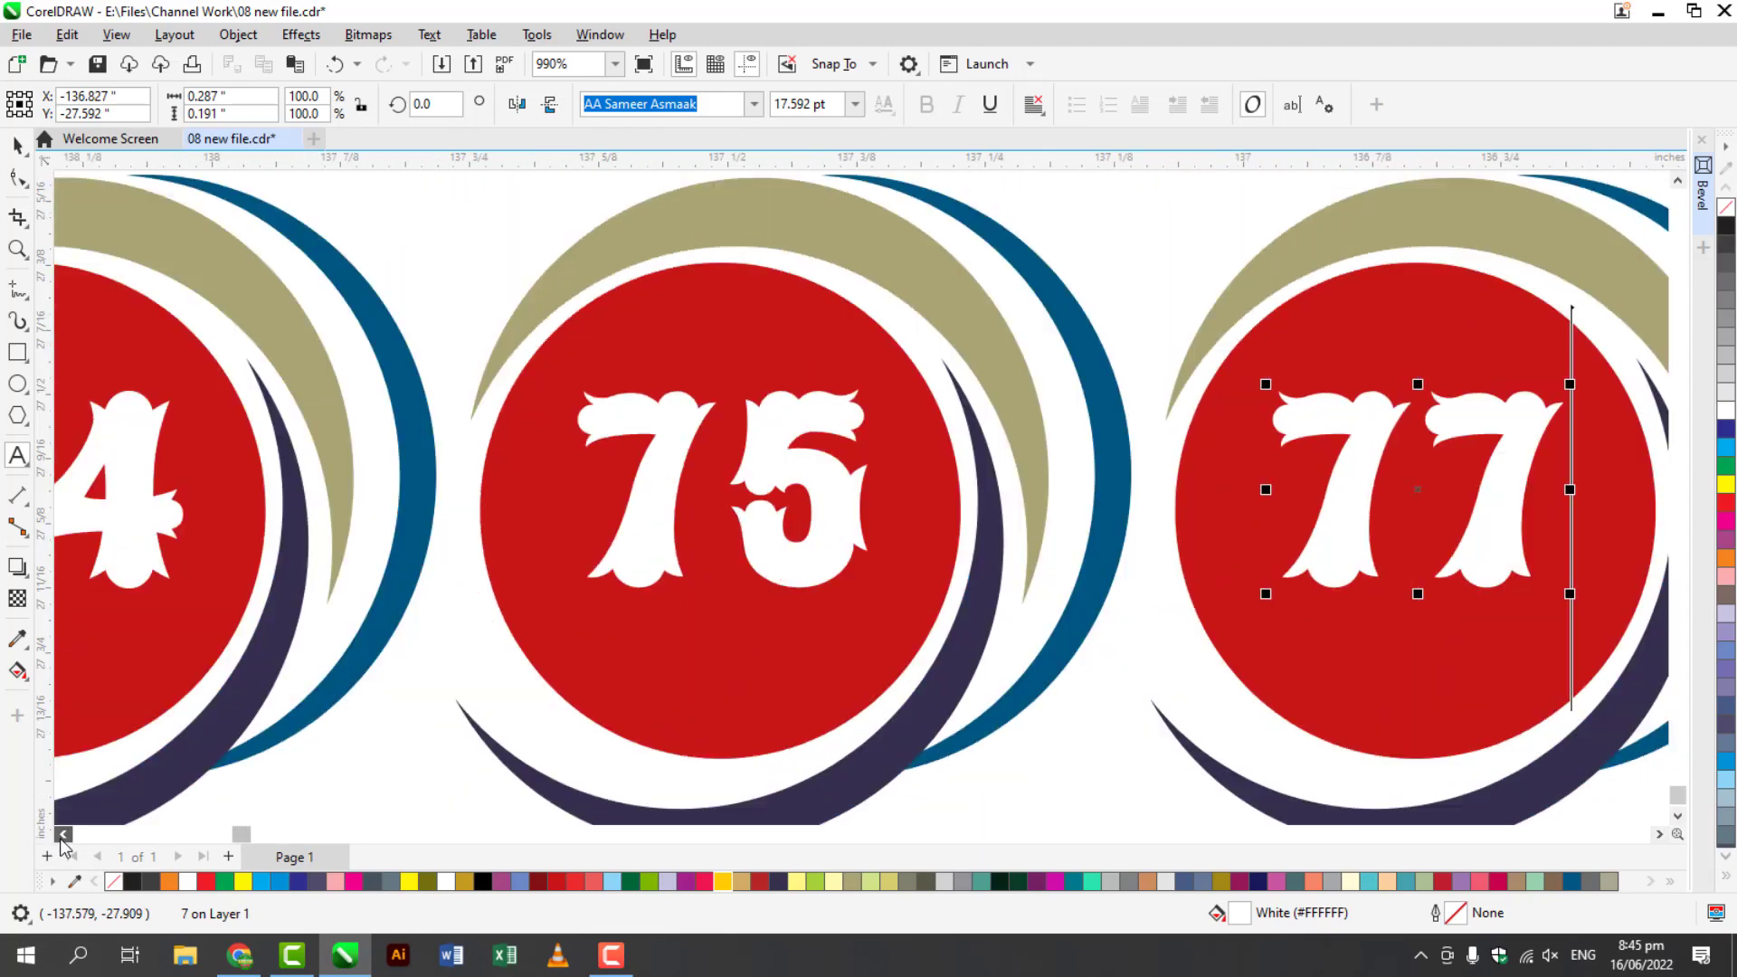
left_click(62, 833)
left_click(63, 833)
left_click(63, 833)
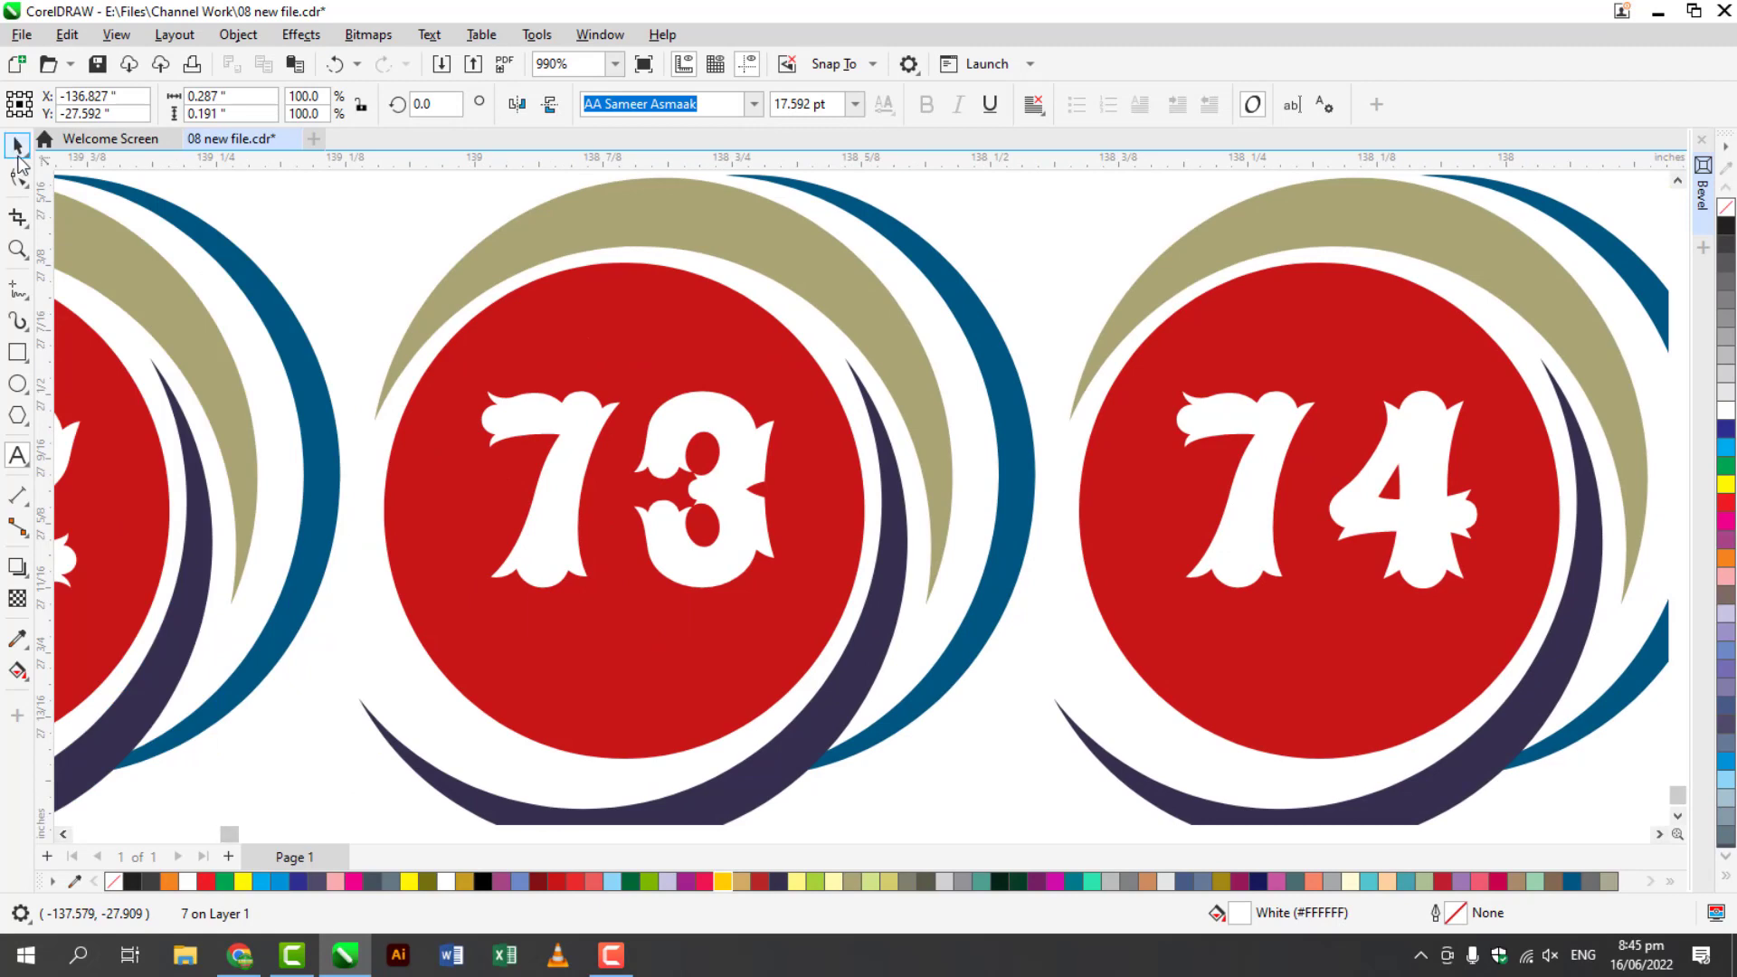
left_click(618, 522)
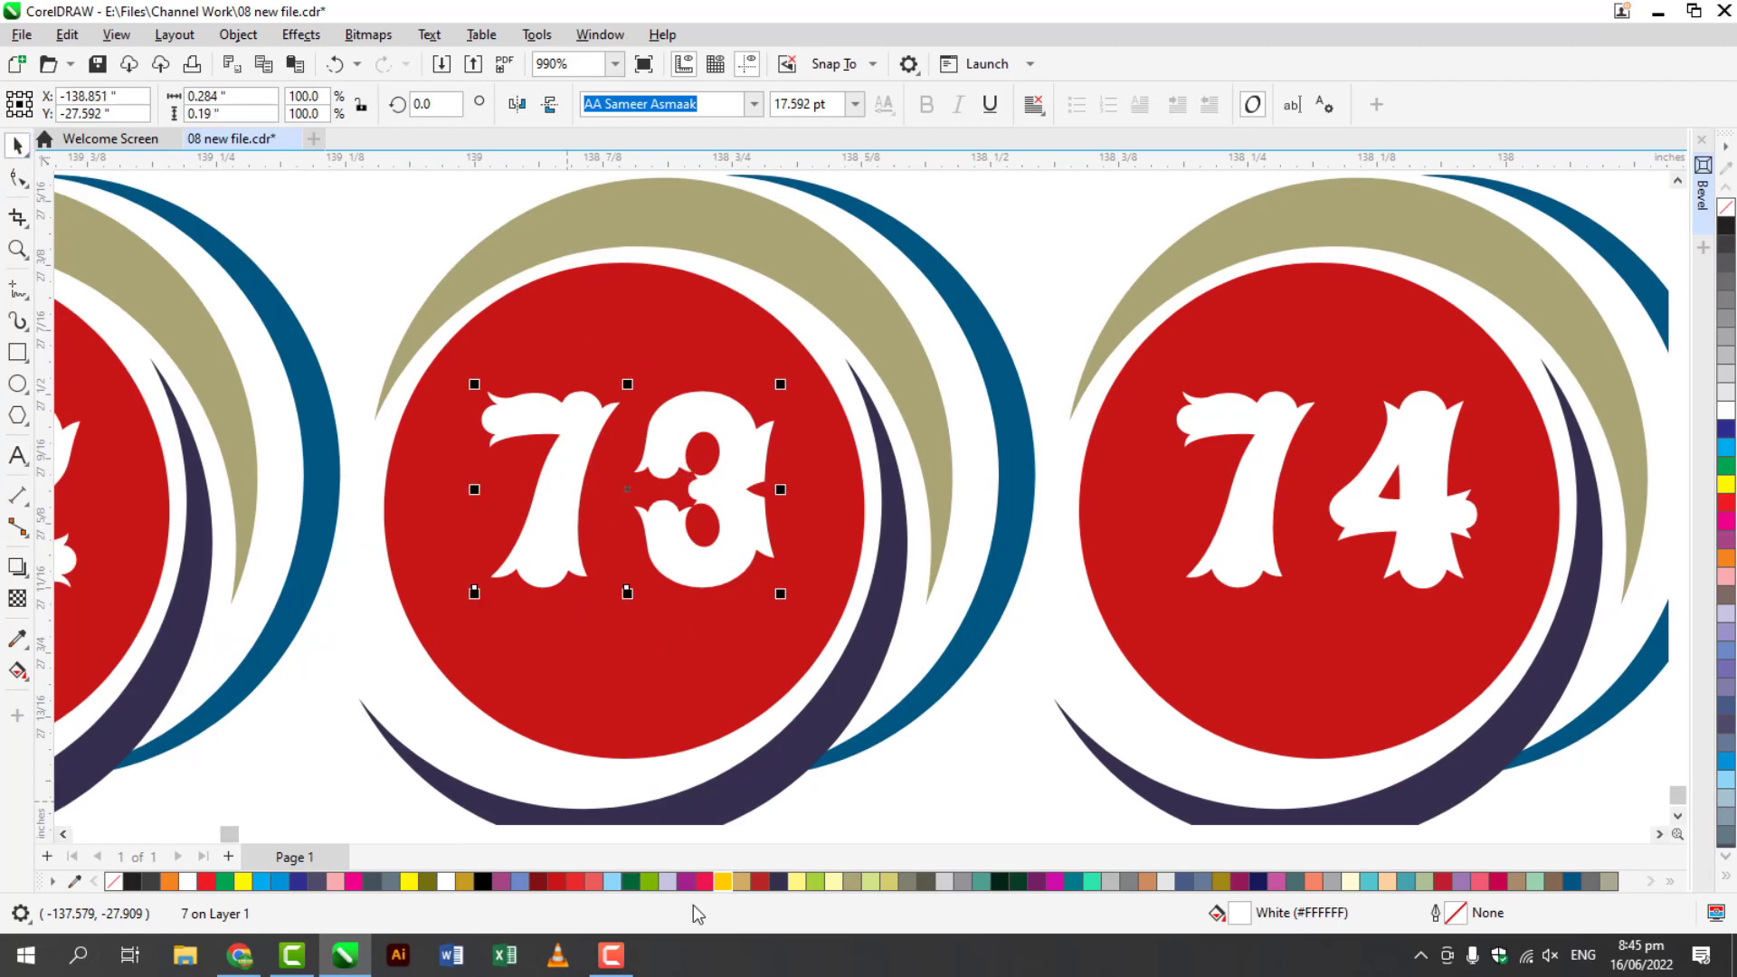
left_click(722, 882)
- Place a copy of the yellow 73 in the empty space below the fifth row's third badge
scroll(1203, 615, "down", 3)
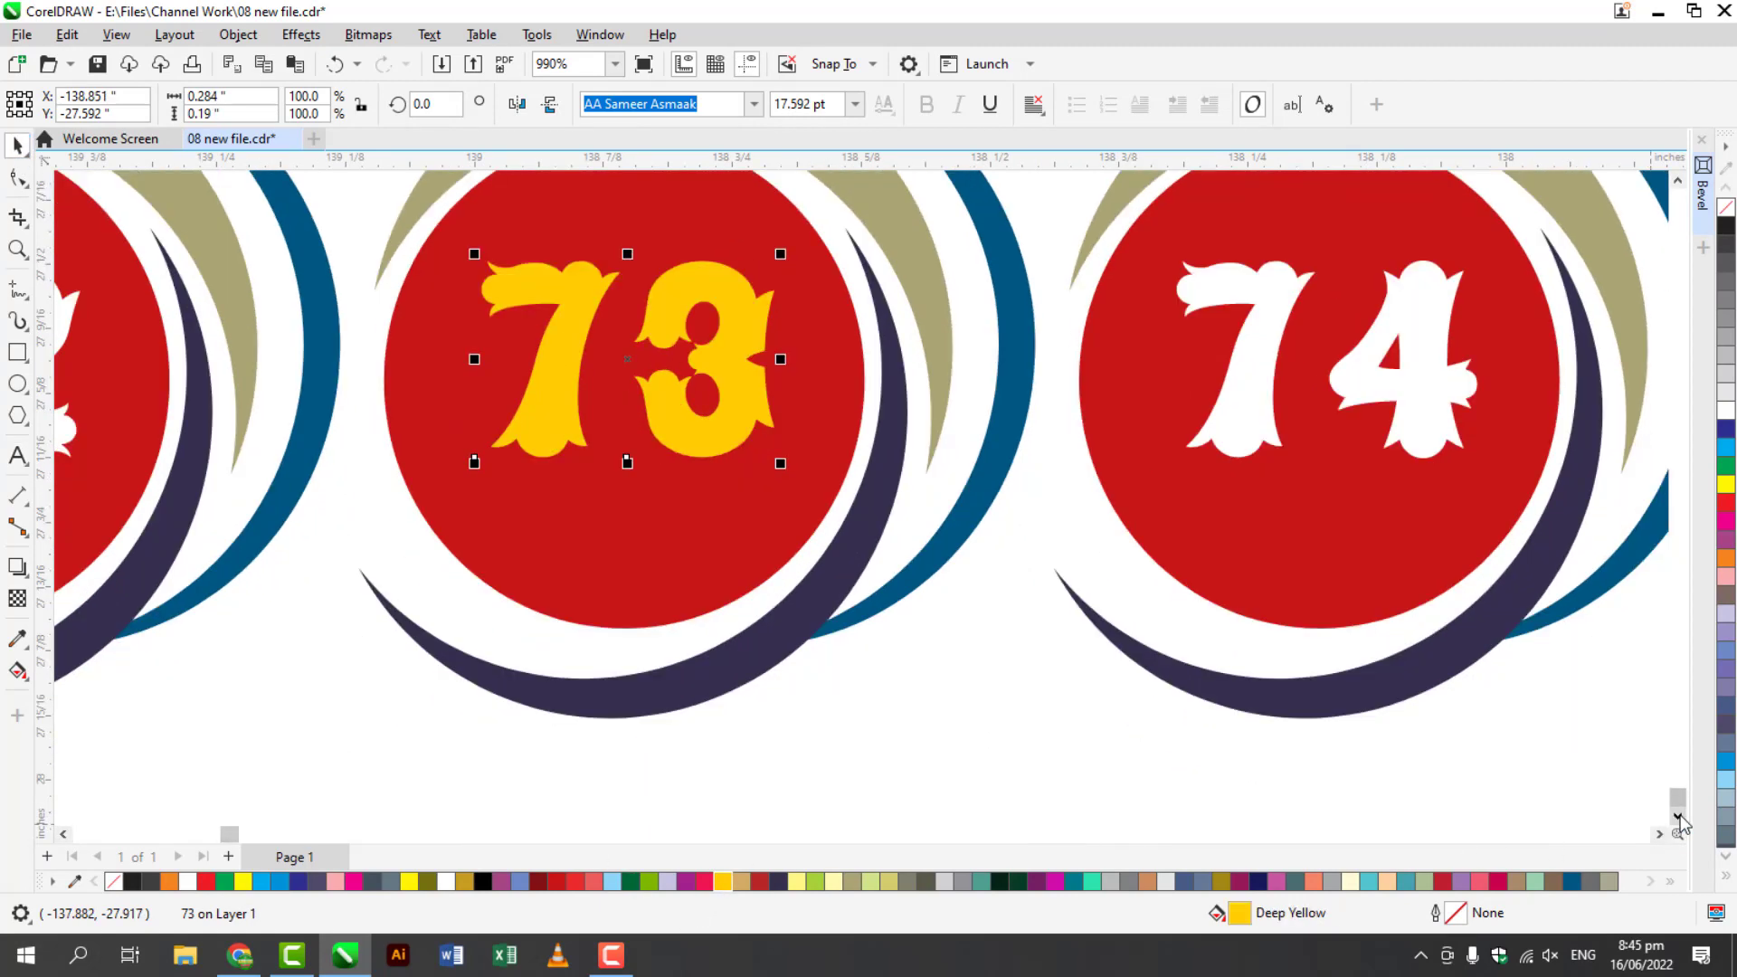
left_click_drag(744, 263, 725, 710)
scroll(1674, 815, "down", 5)
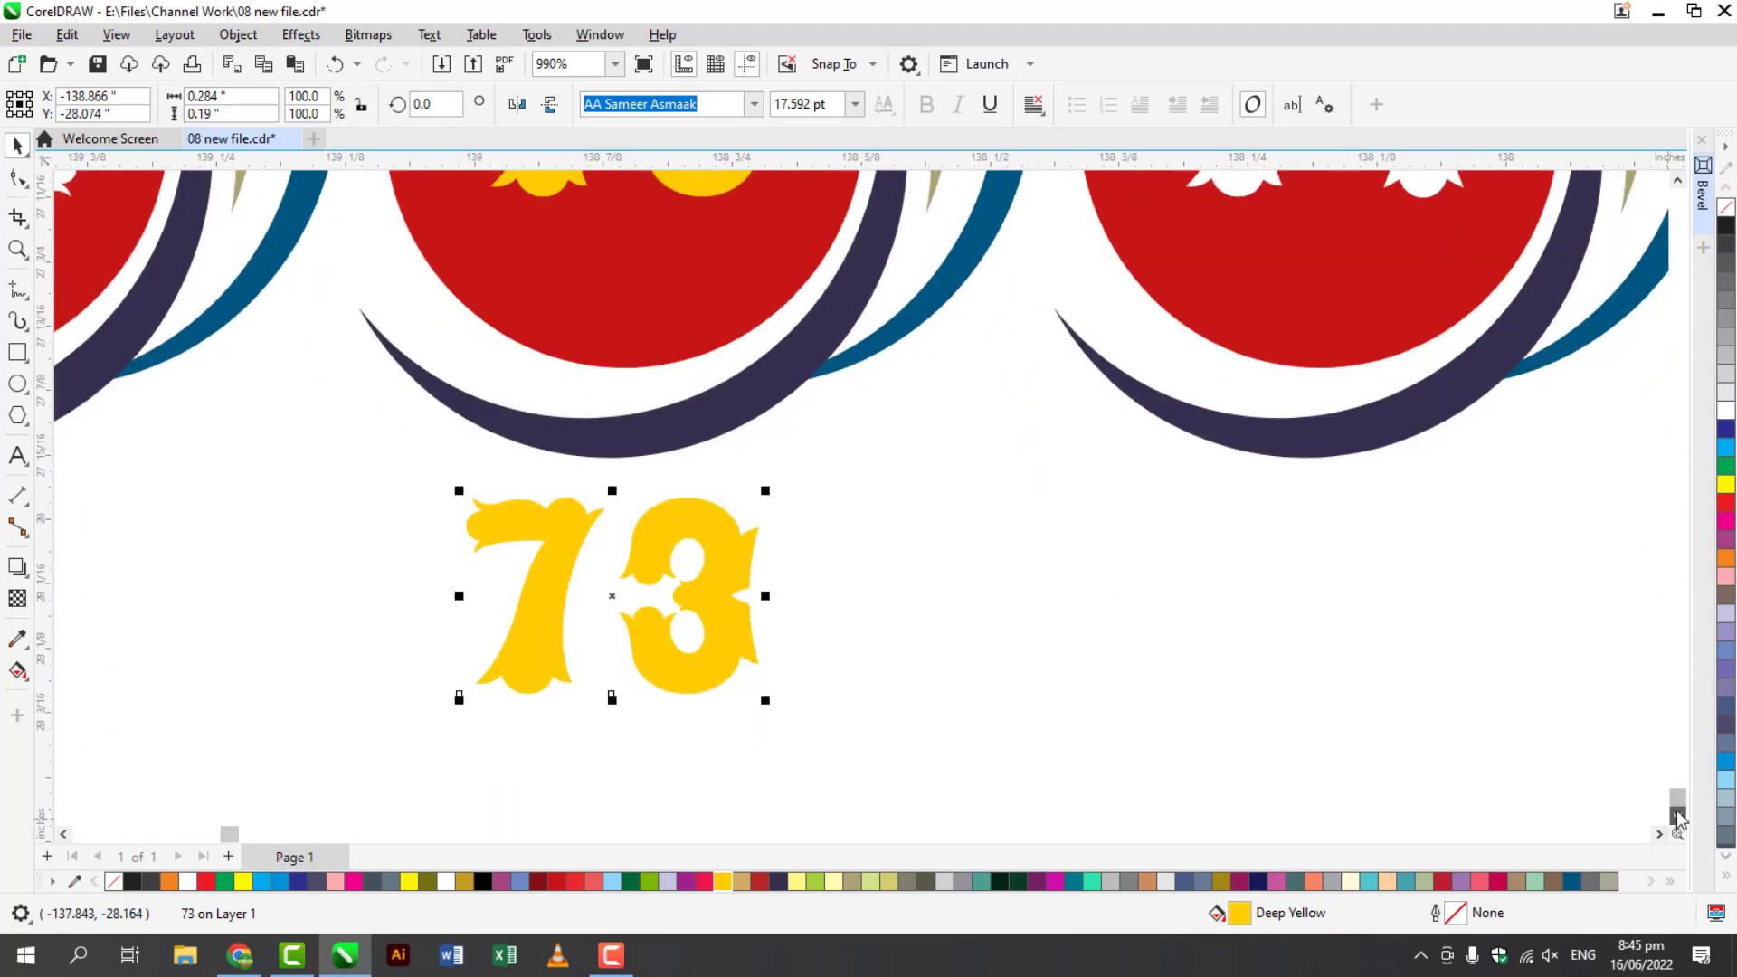
left_click_drag(729, 358, 689, 415)
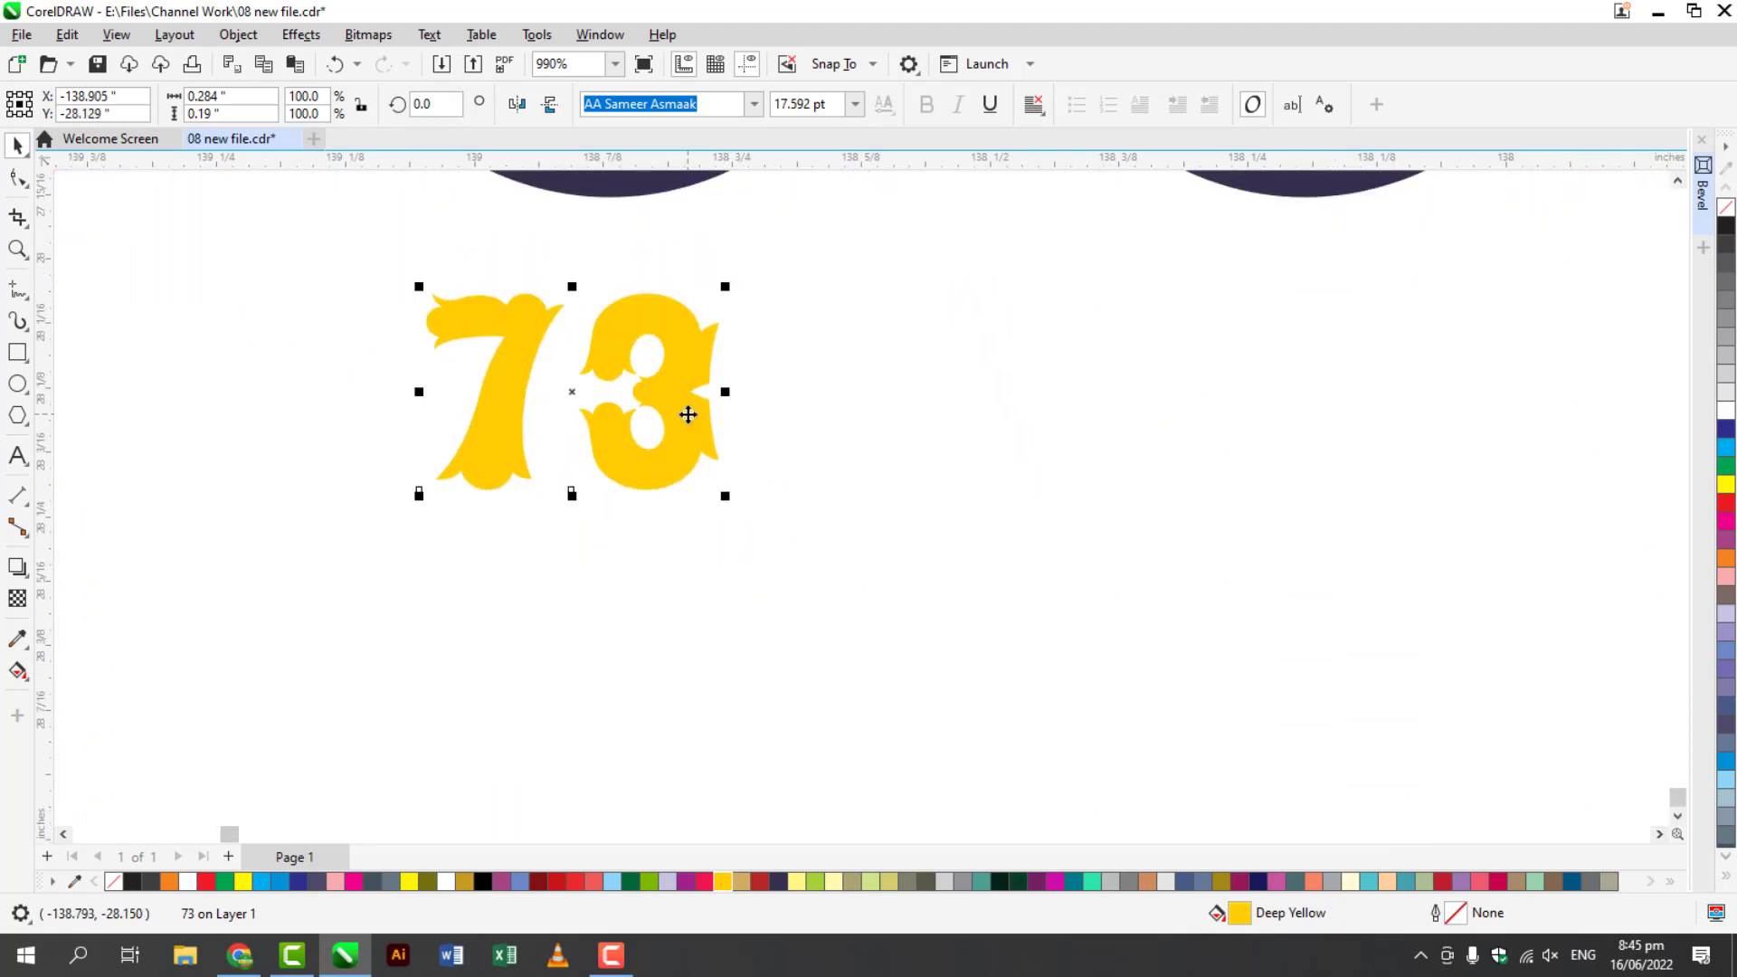
- Replace the copied number's text with "4-3-5-2"
left_click(688, 414)
double_click(687, 414)
key("ctrl+a")
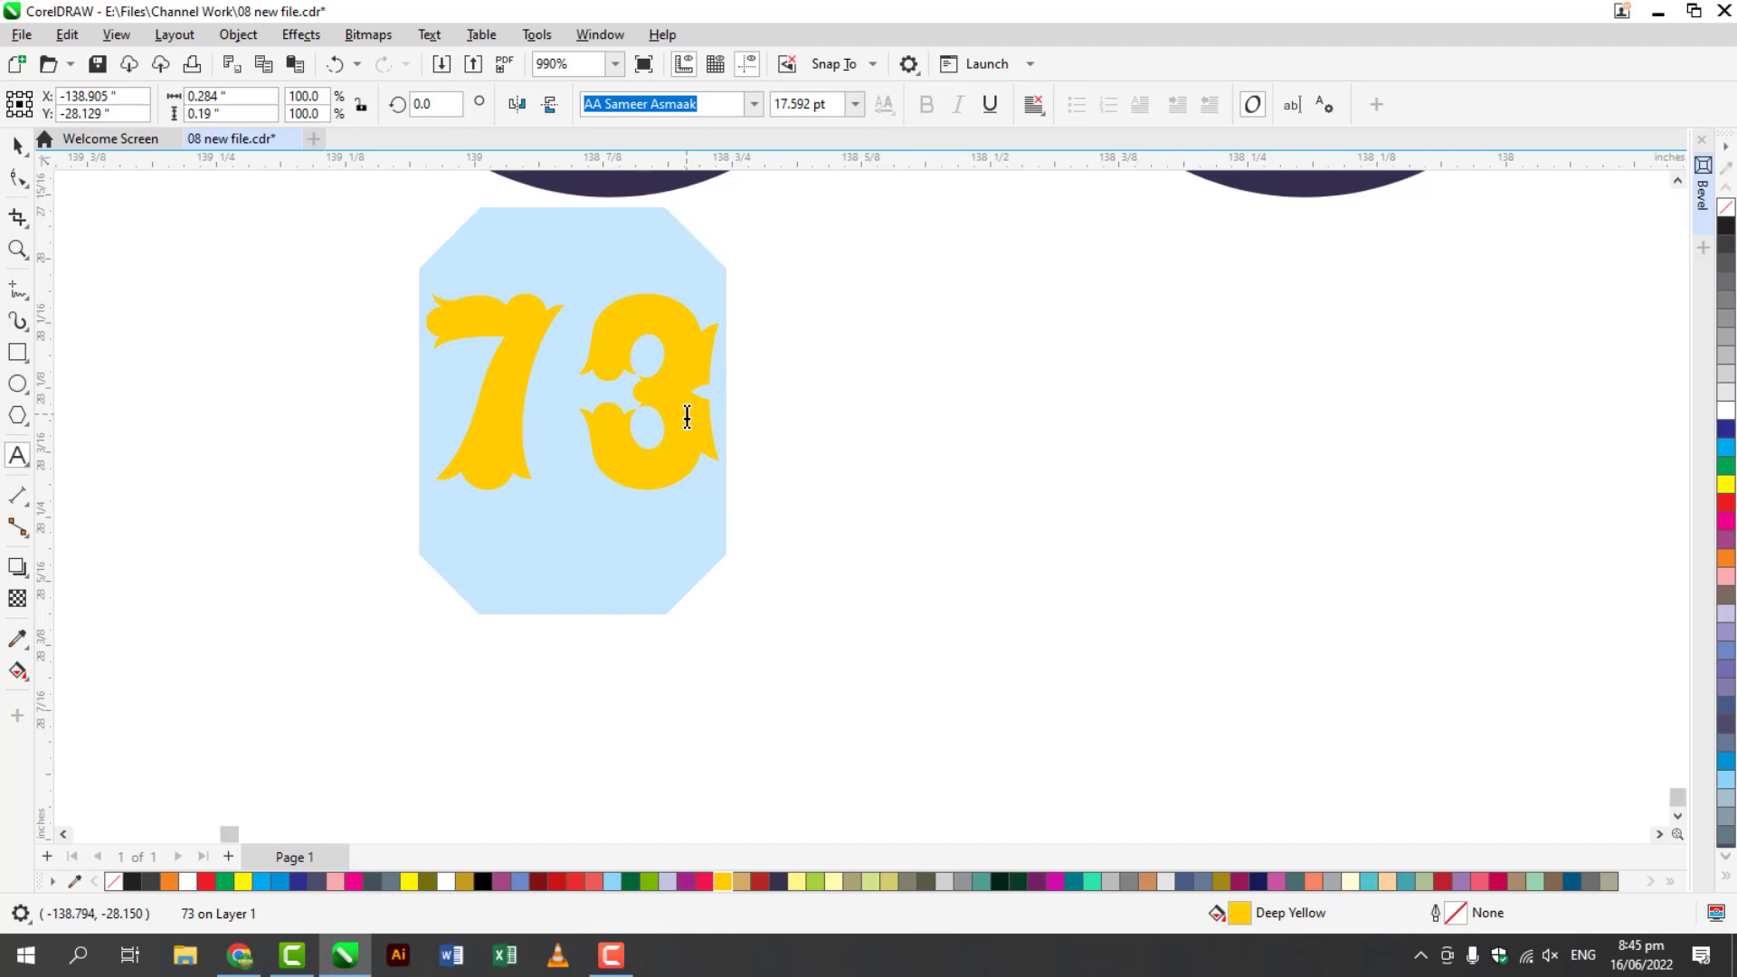
type("4-3-")
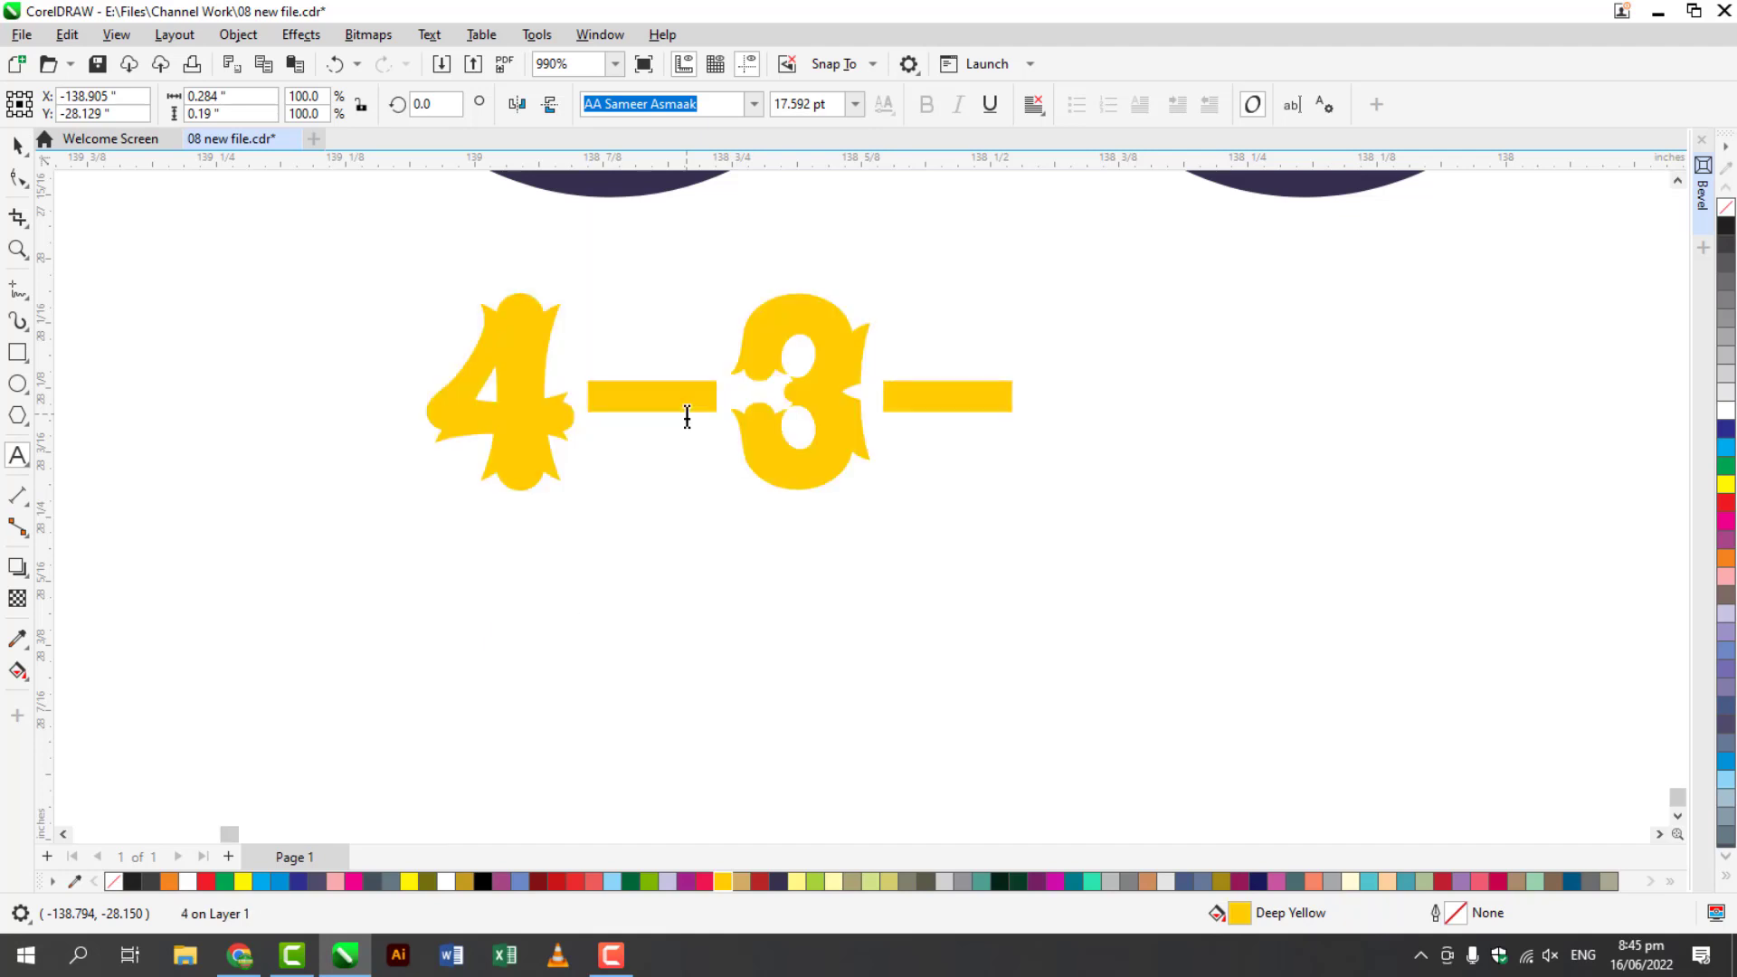
type("5-2")
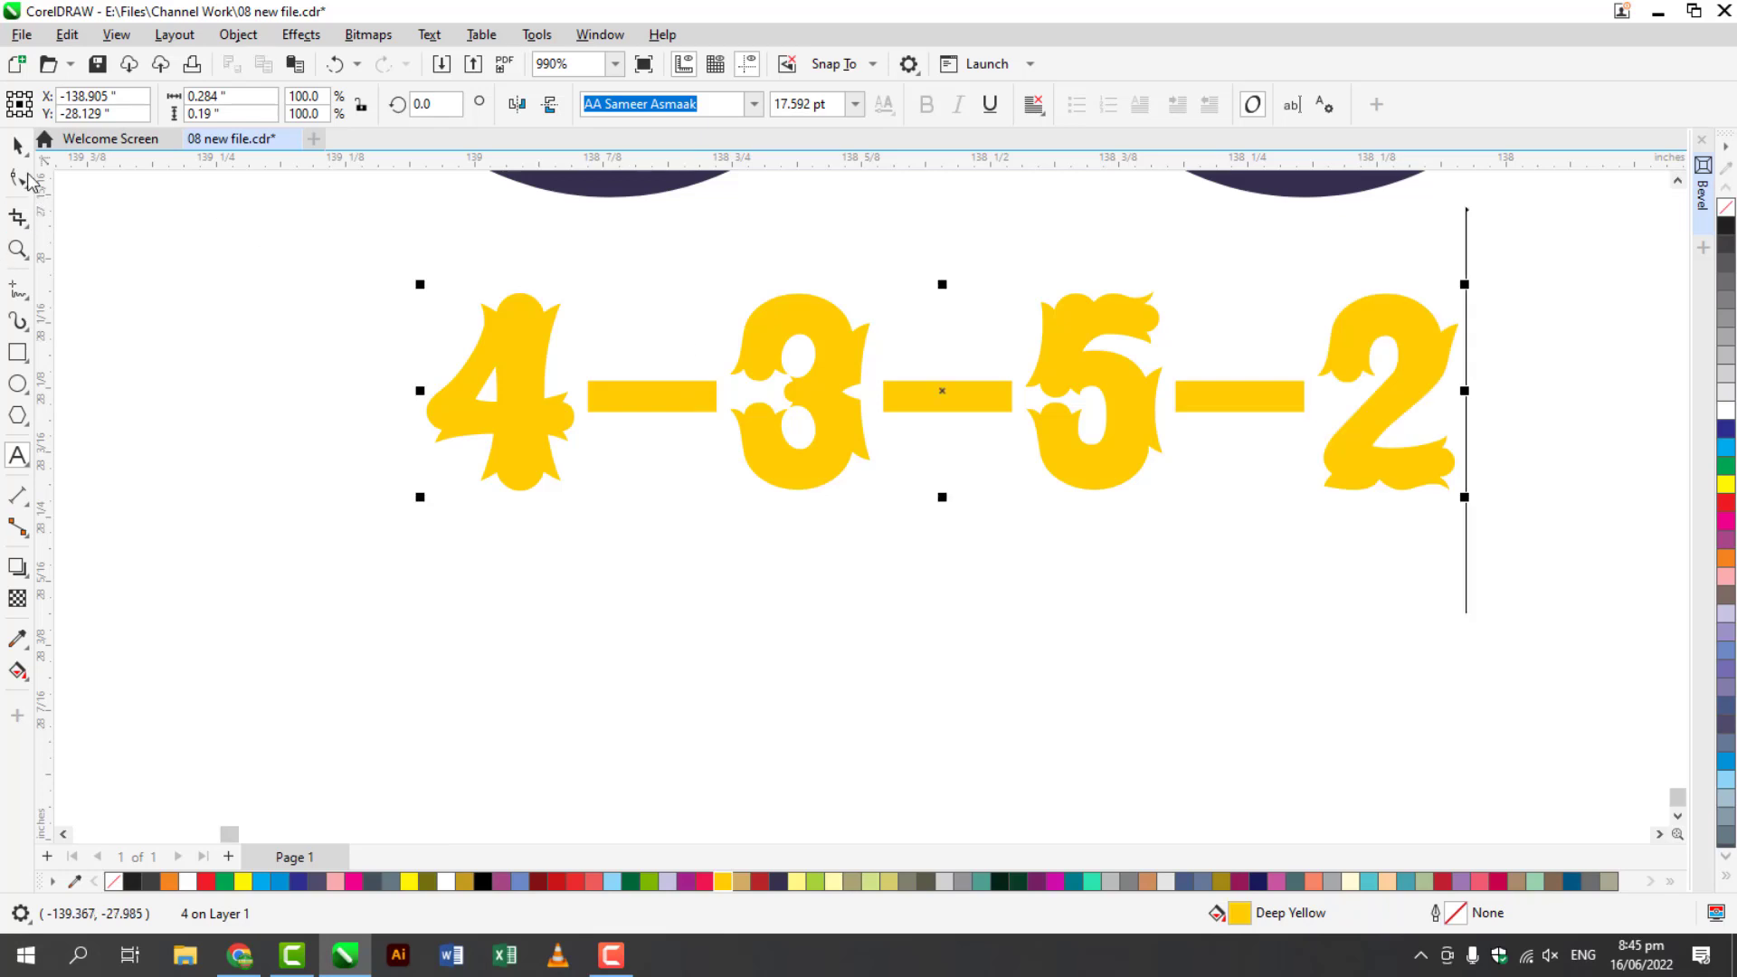
- Shift the 4-3-5-2 text slightly lower and to the left, and fill it with red (#B62626)
left_click(17, 145)
left_click_drag(857, 392, 768, 496)
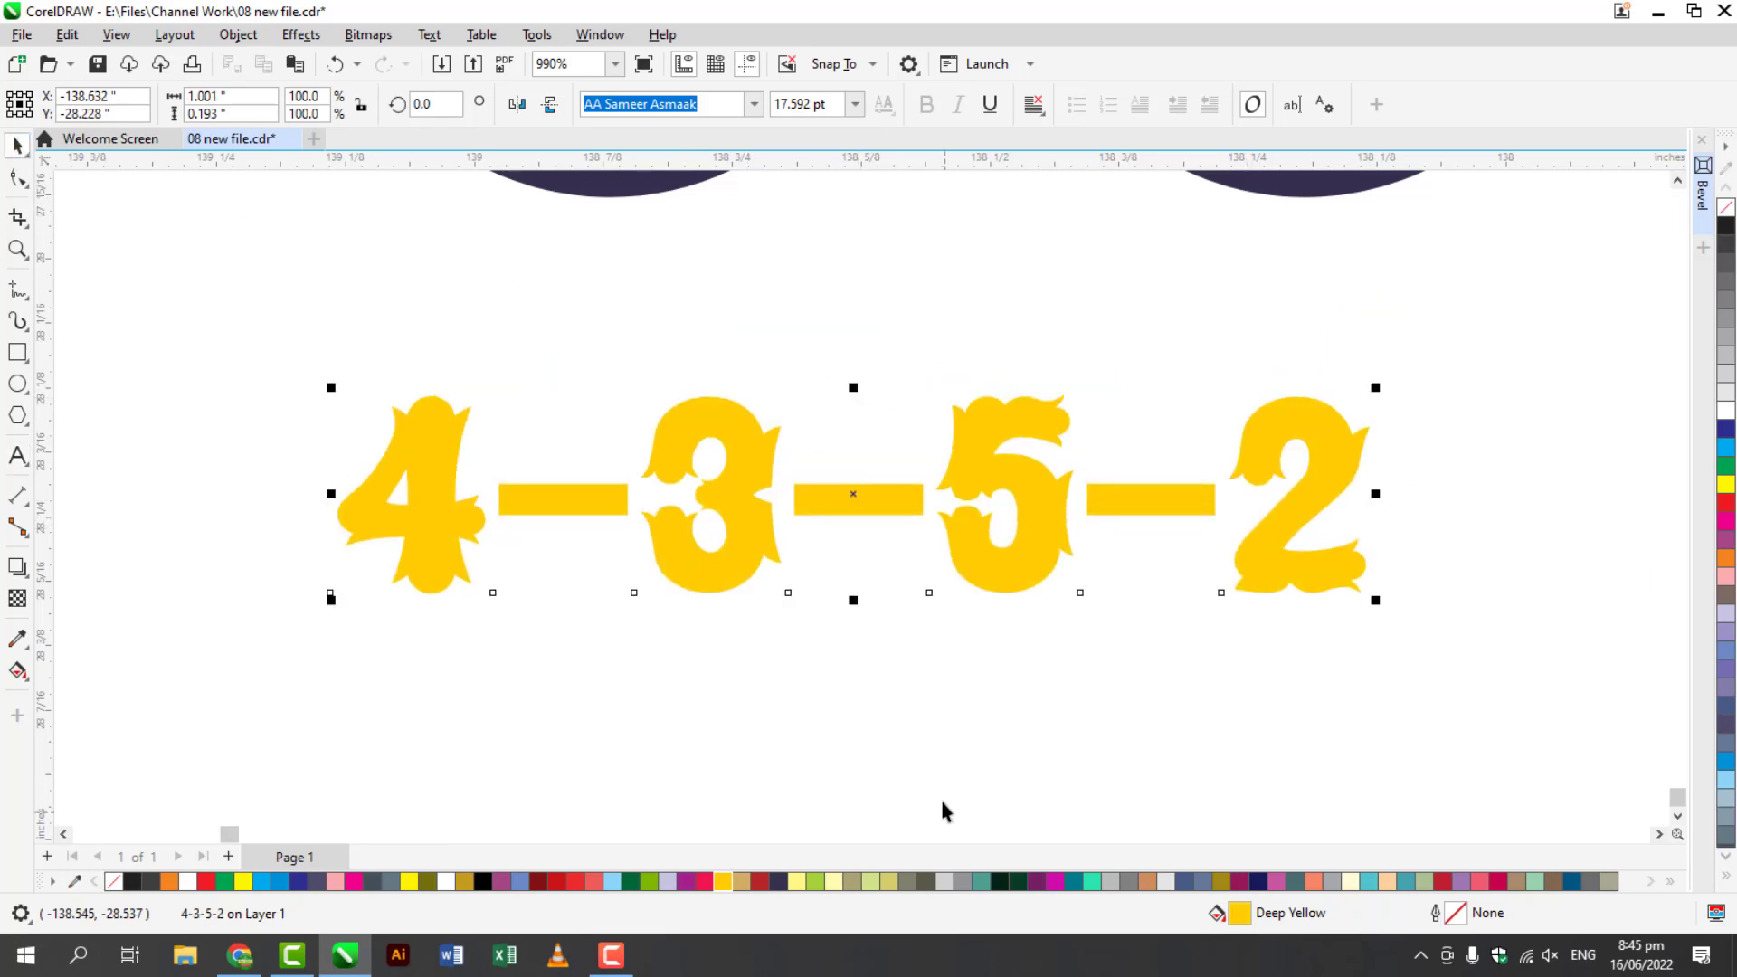
left_click(760, 880)
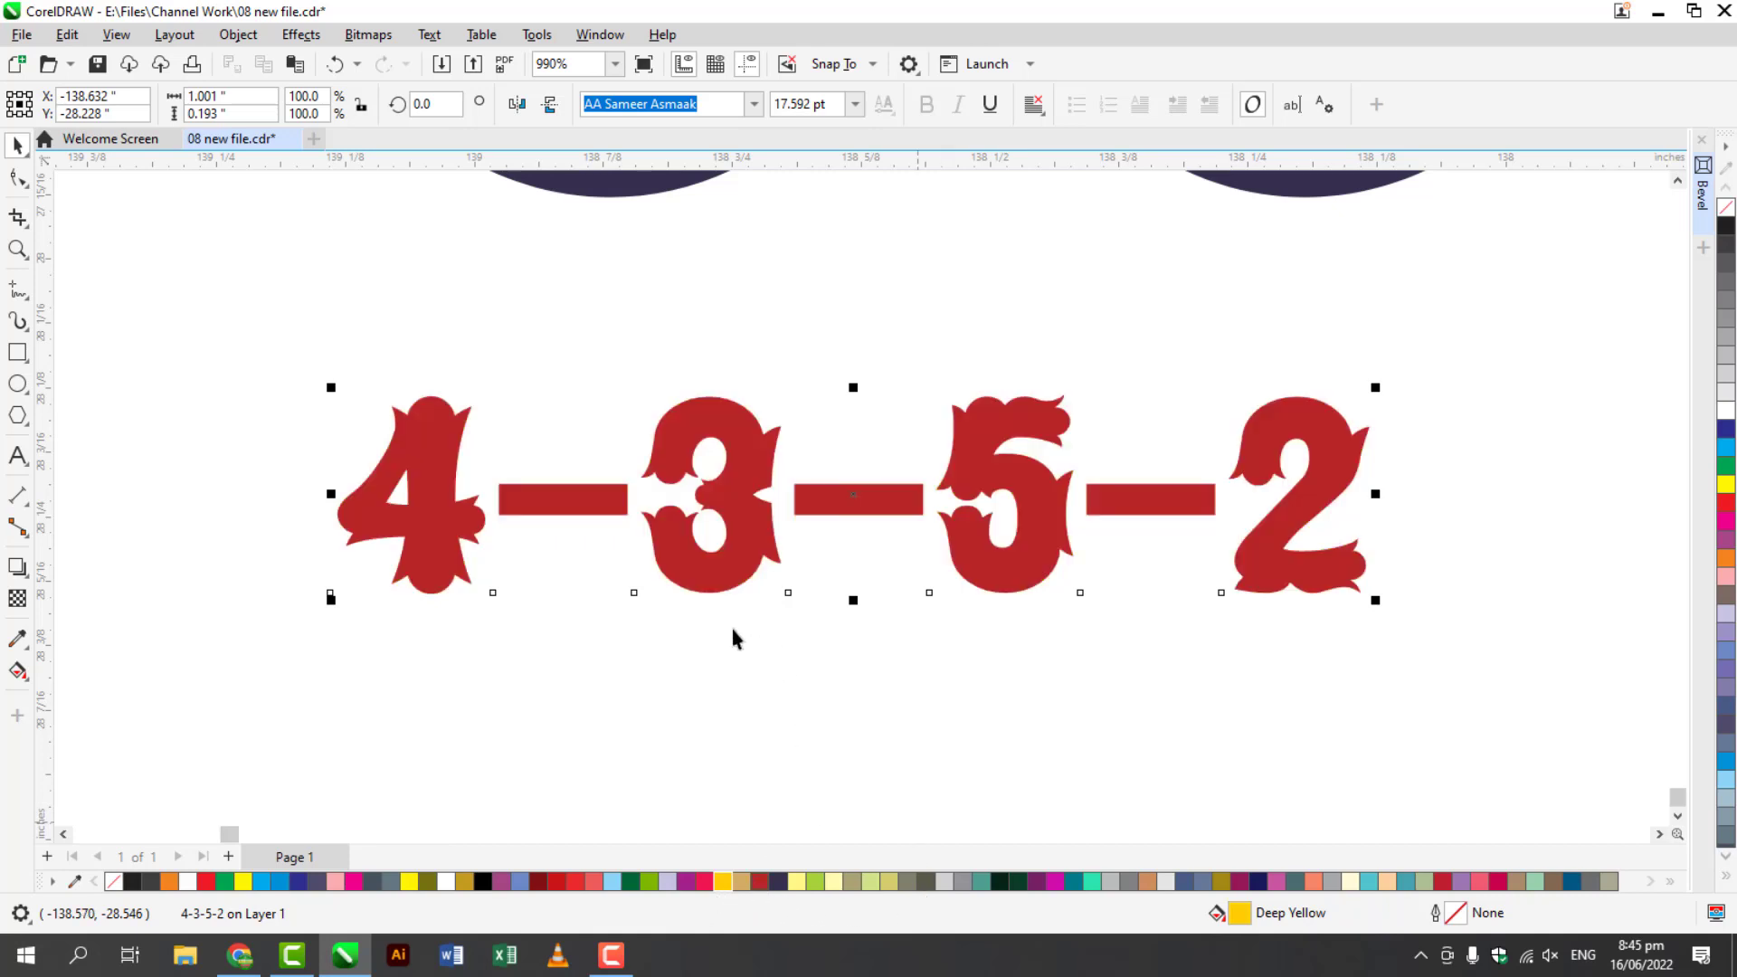
- Recolor the digits 3 and 2 in the 4-3-5-2 text to very dark green
double_click(656, 543)
left_click_drag(659, 534, 794, 570)
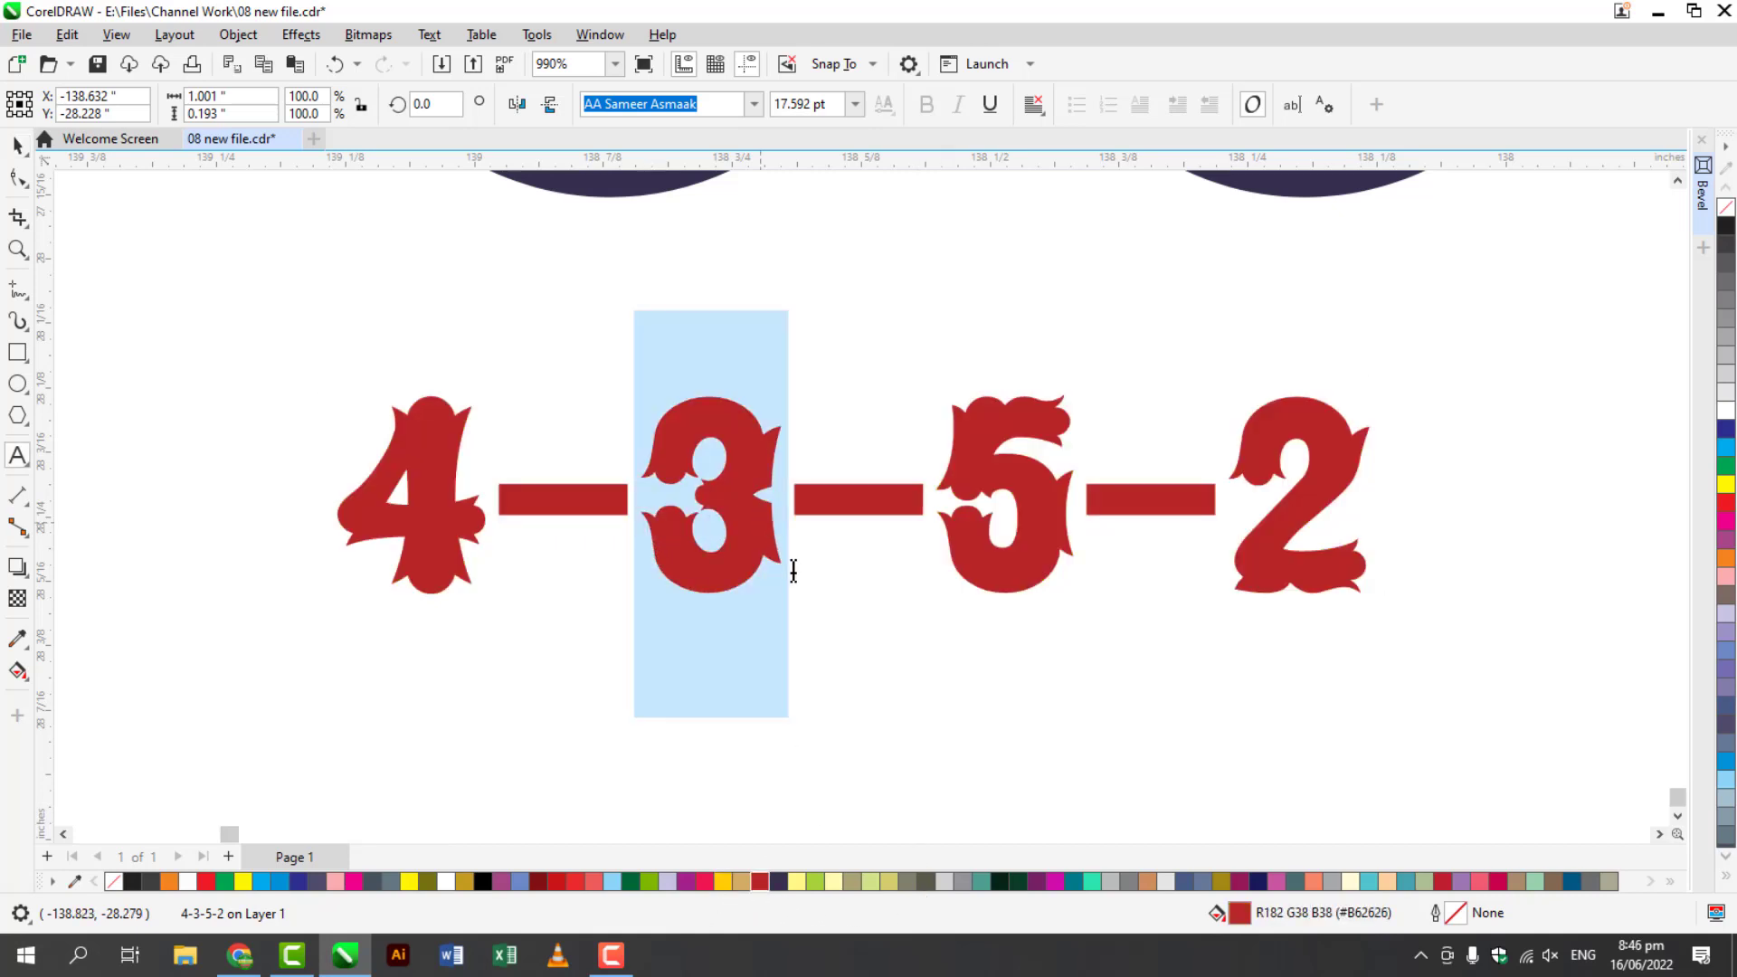
left_click(1000, 880)
left_click_drag(1351, 535, 1221, 534)
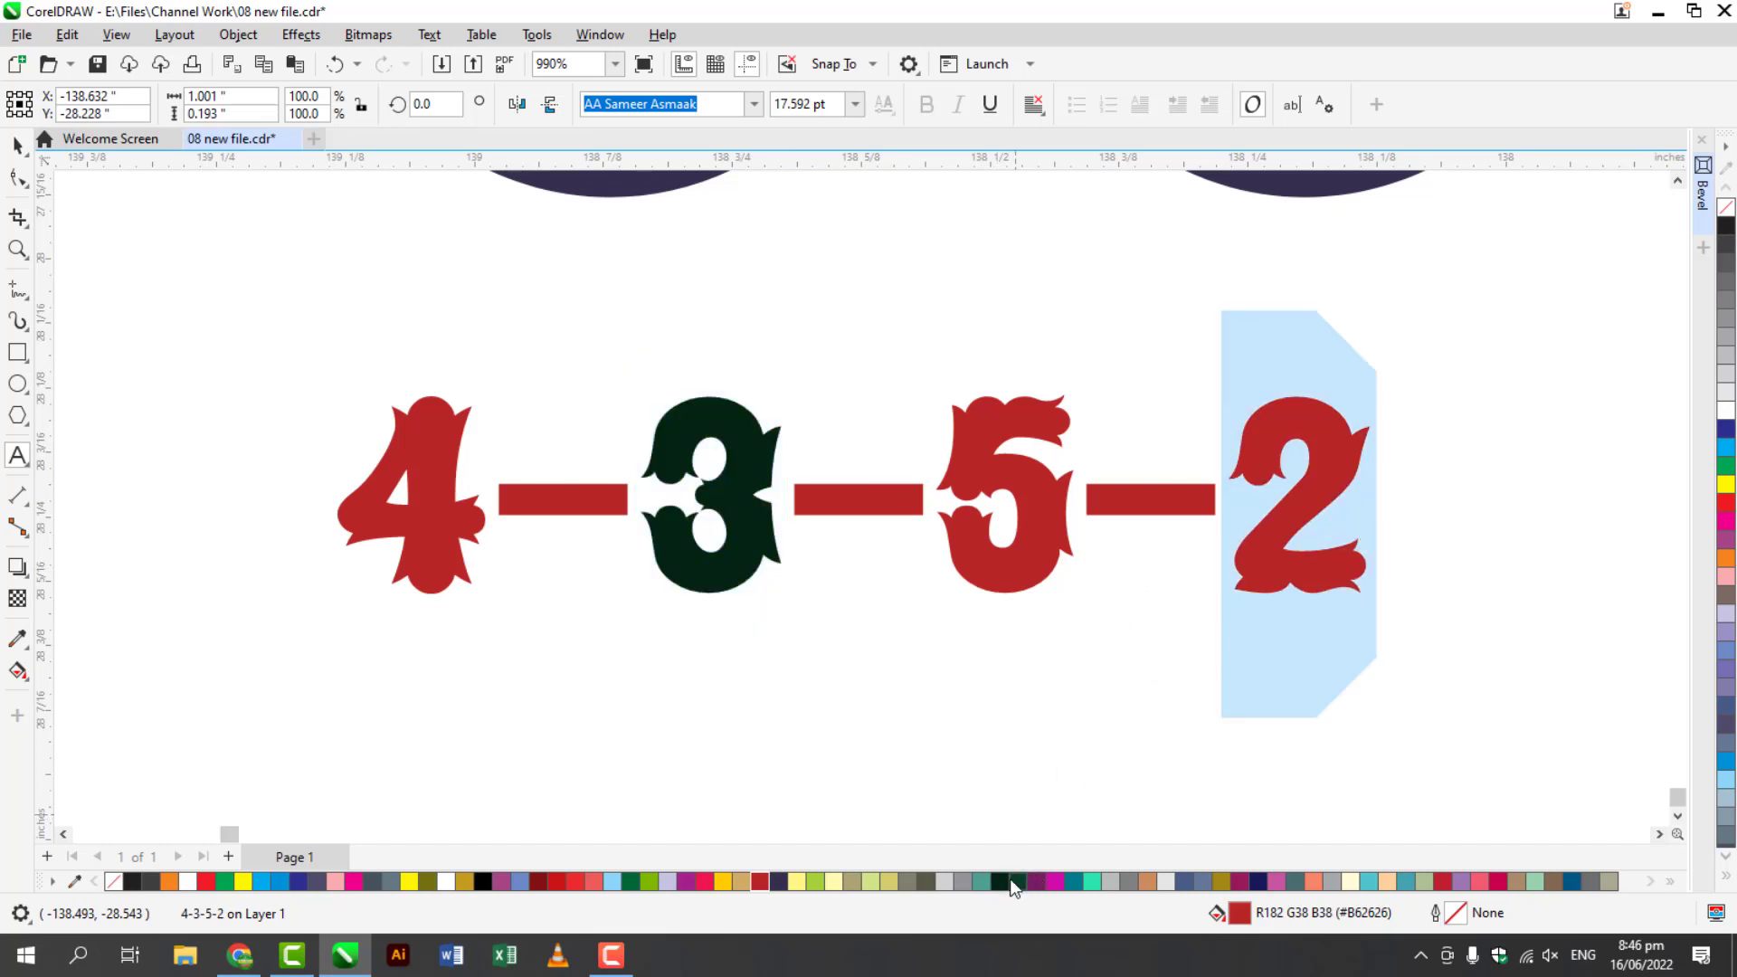
left_click(1000, 880)
left_click(16, 145)
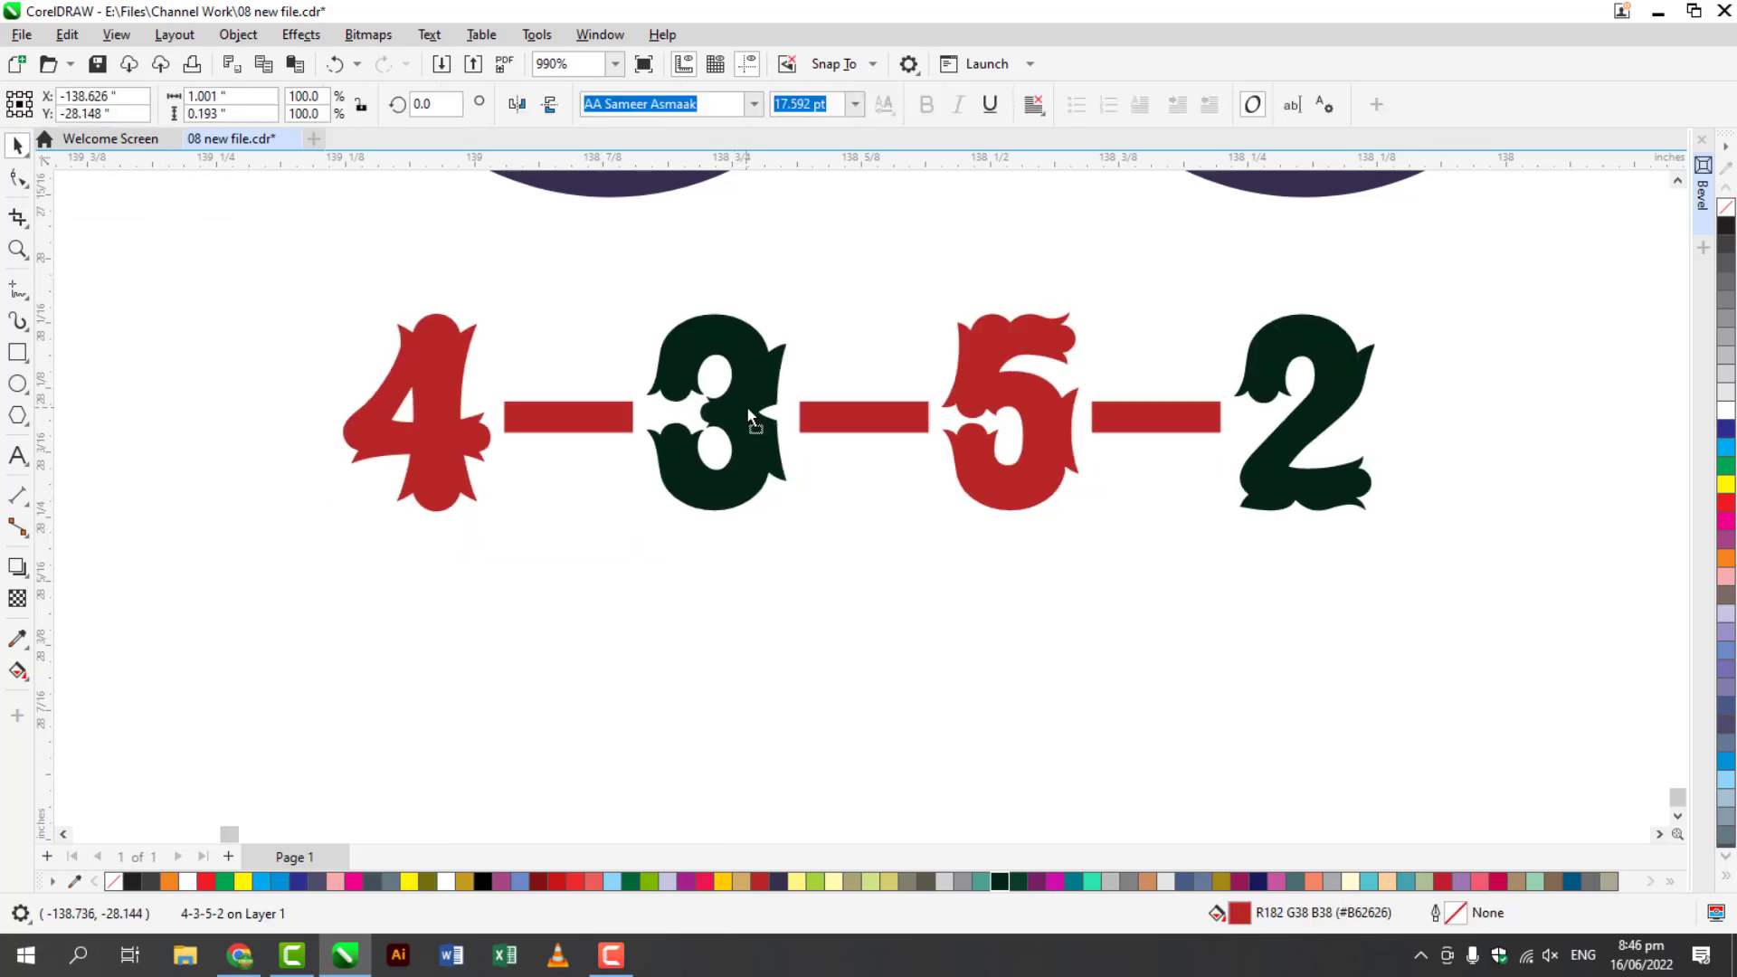
- Move the 4-3-5-2 text up, duplicate it directly below, and change the copy's text to "8"
key("ctrl+Up")
key("ctrl+d")
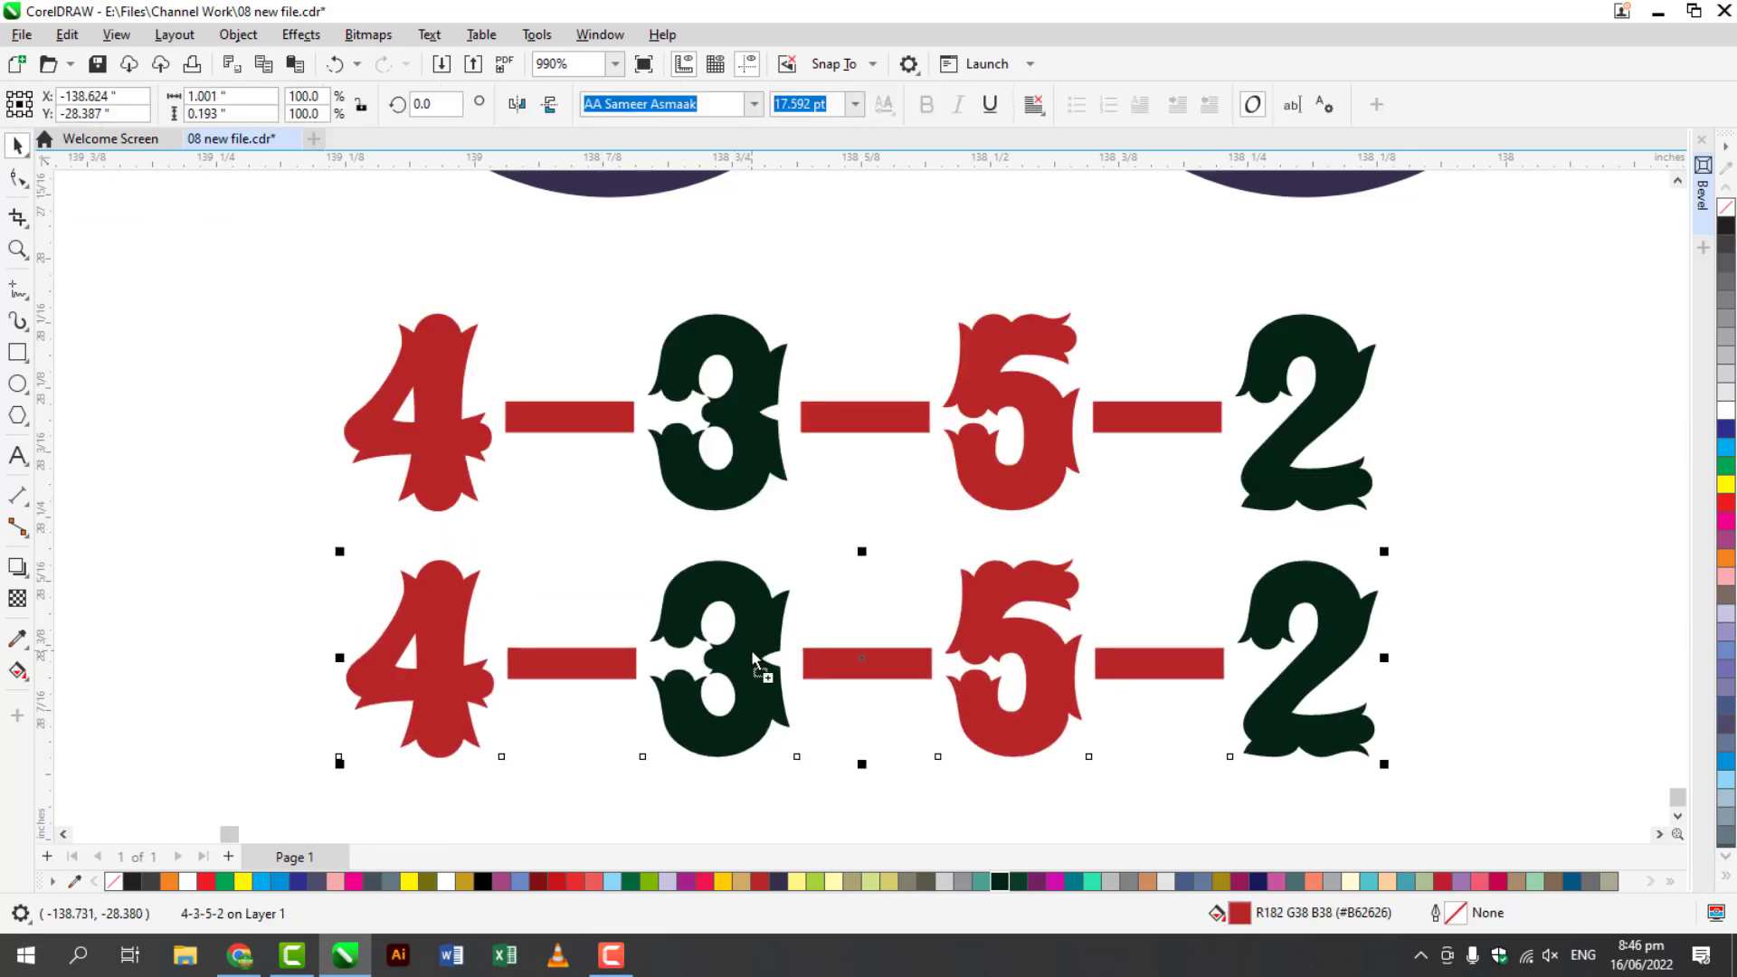
double_click(747, 644)
key("ctrl+a")
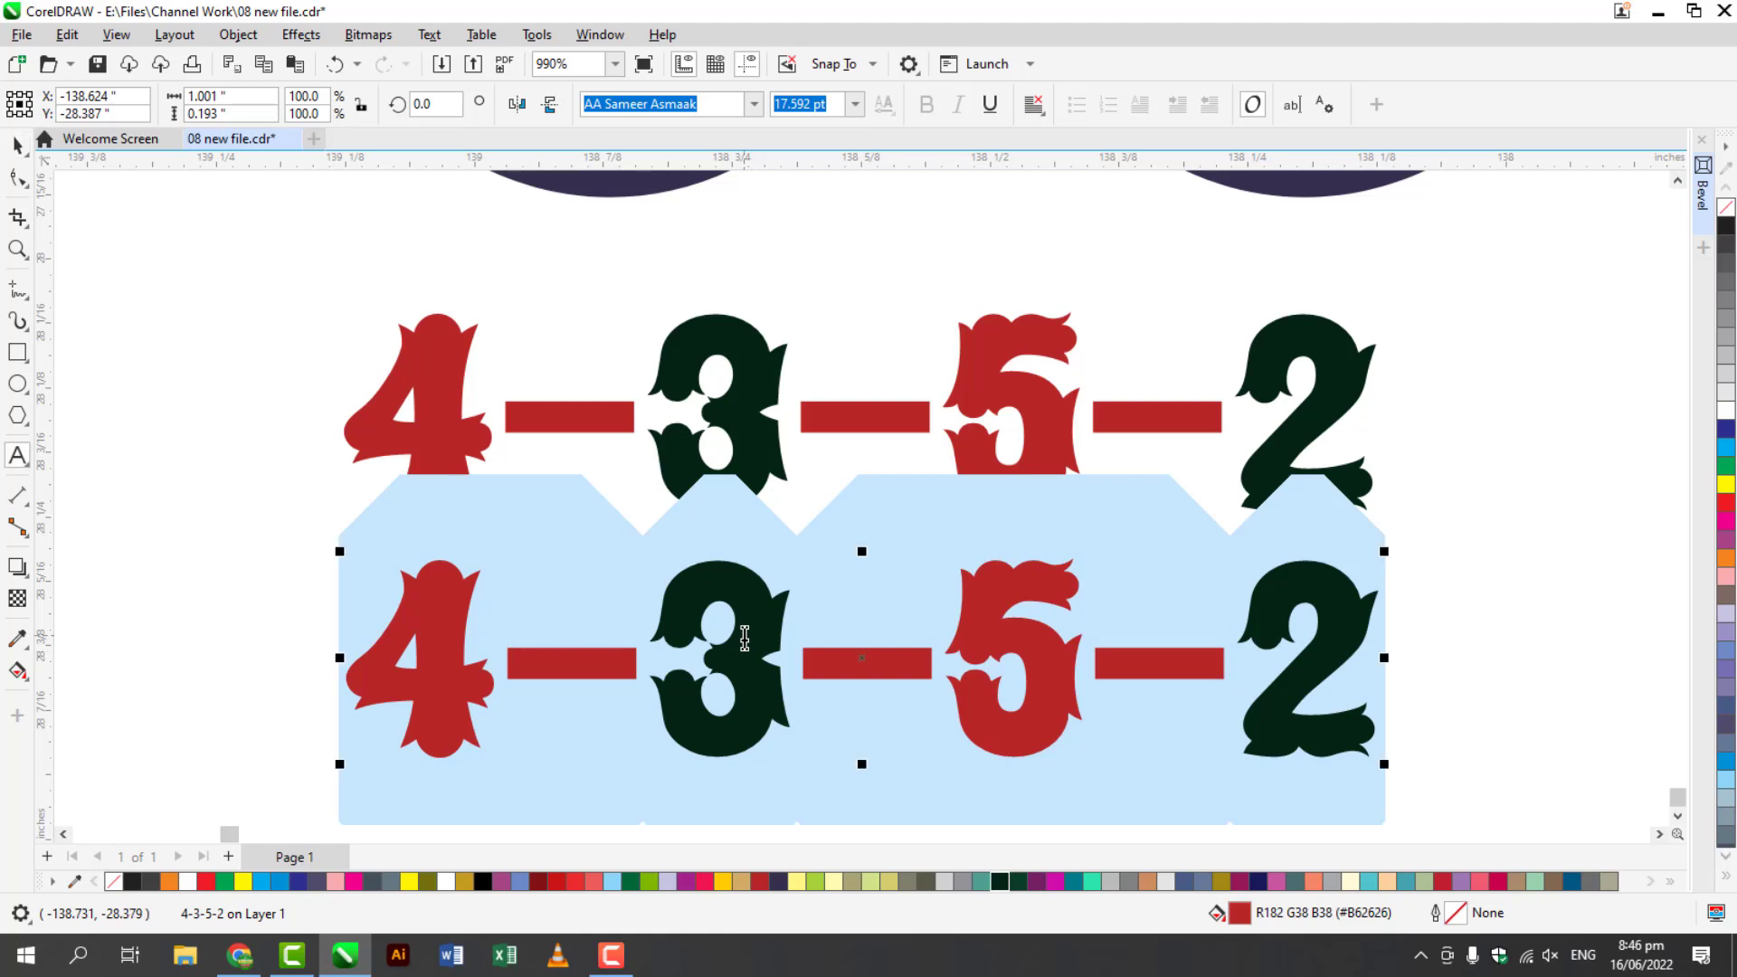
type("8")
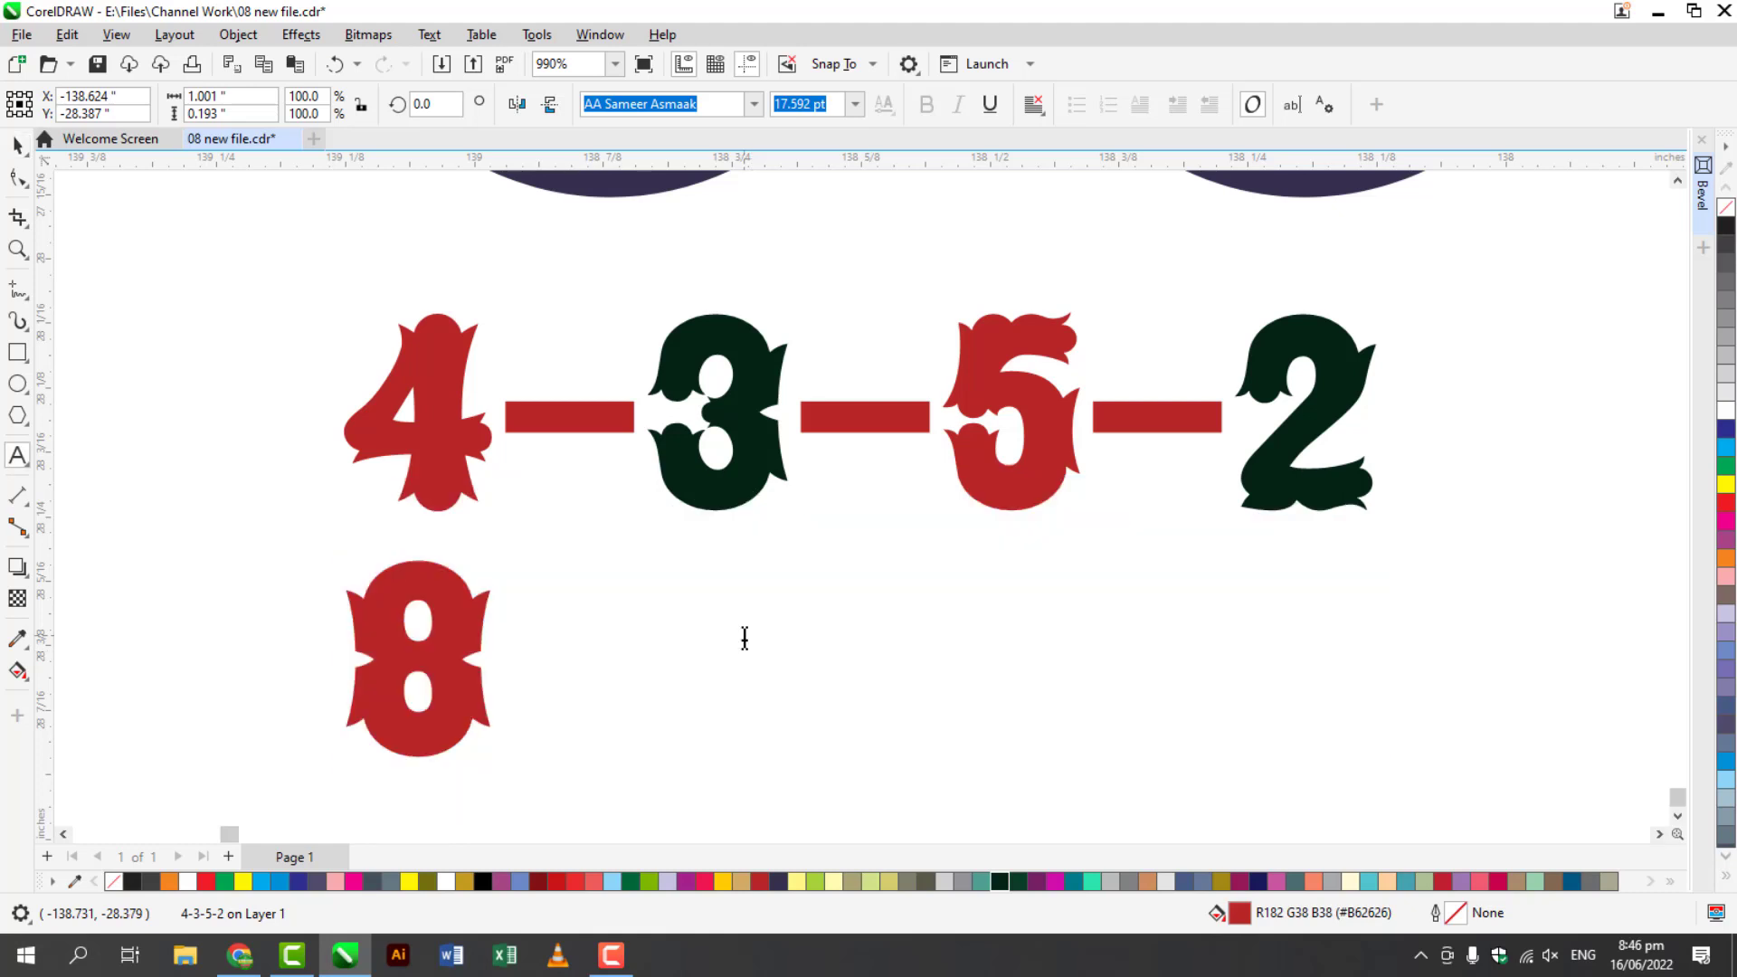
left_click(18, 145)
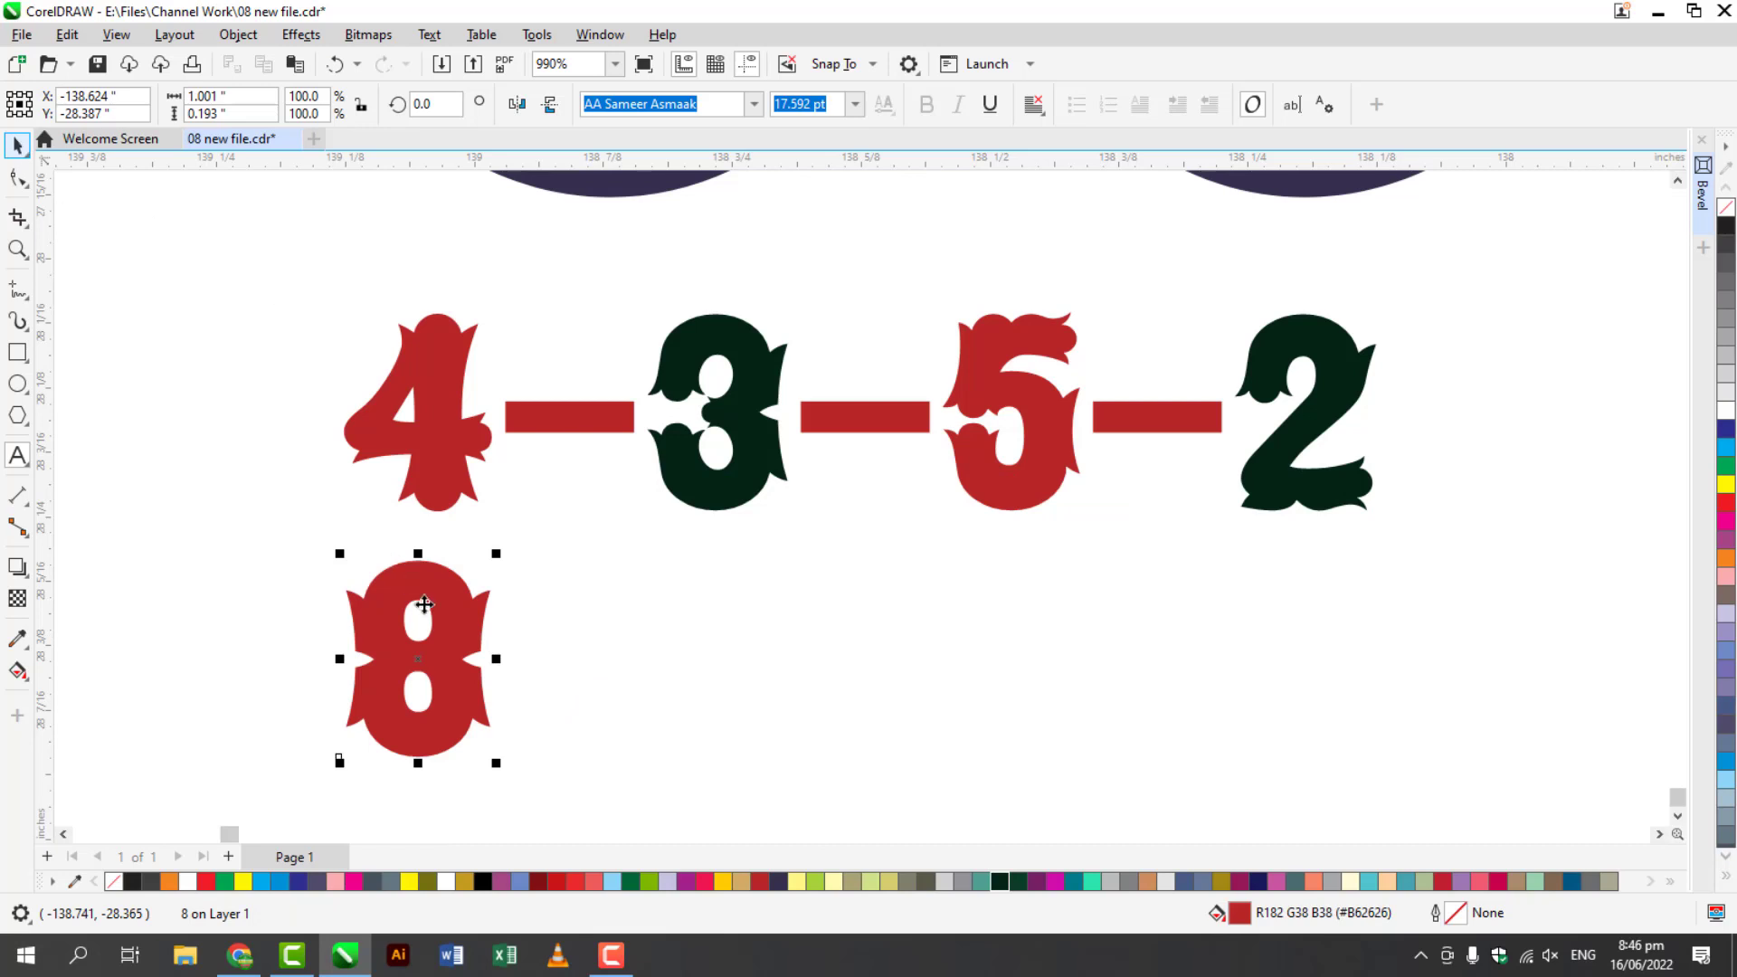
- Position the 8 centrally beneath the 4-3-5-2 text and set its font to Impact
left_click_drag(424, 604, 905, 649)
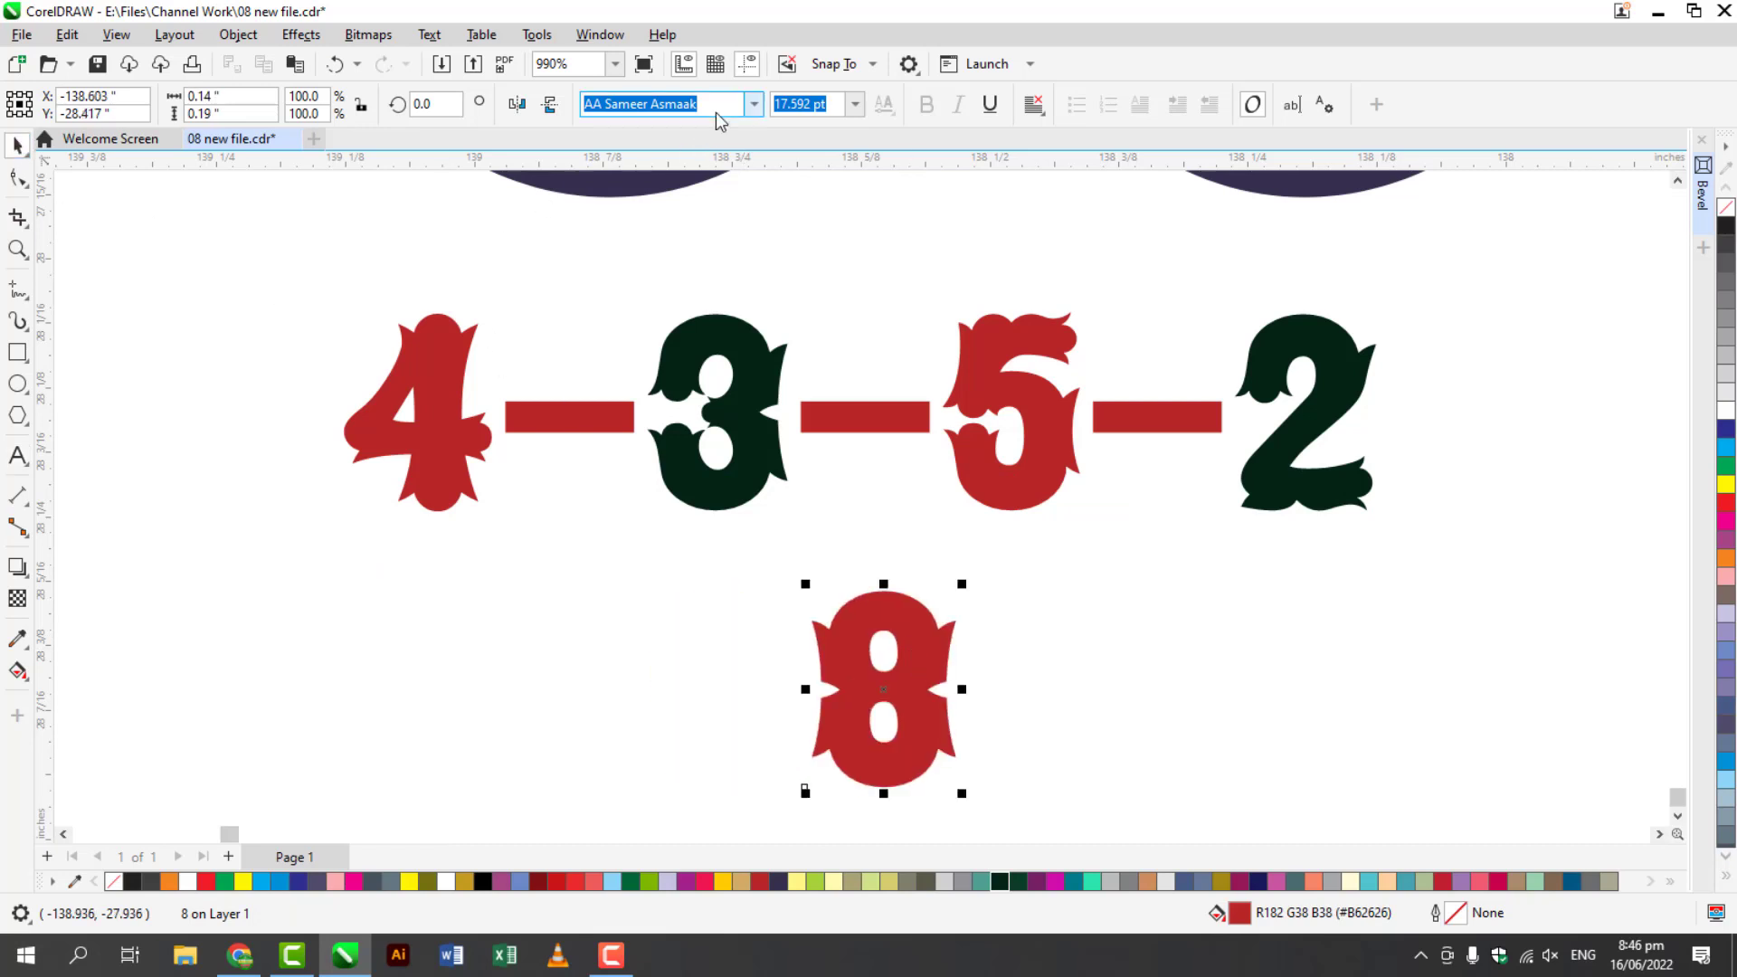
left_click(753, 106)
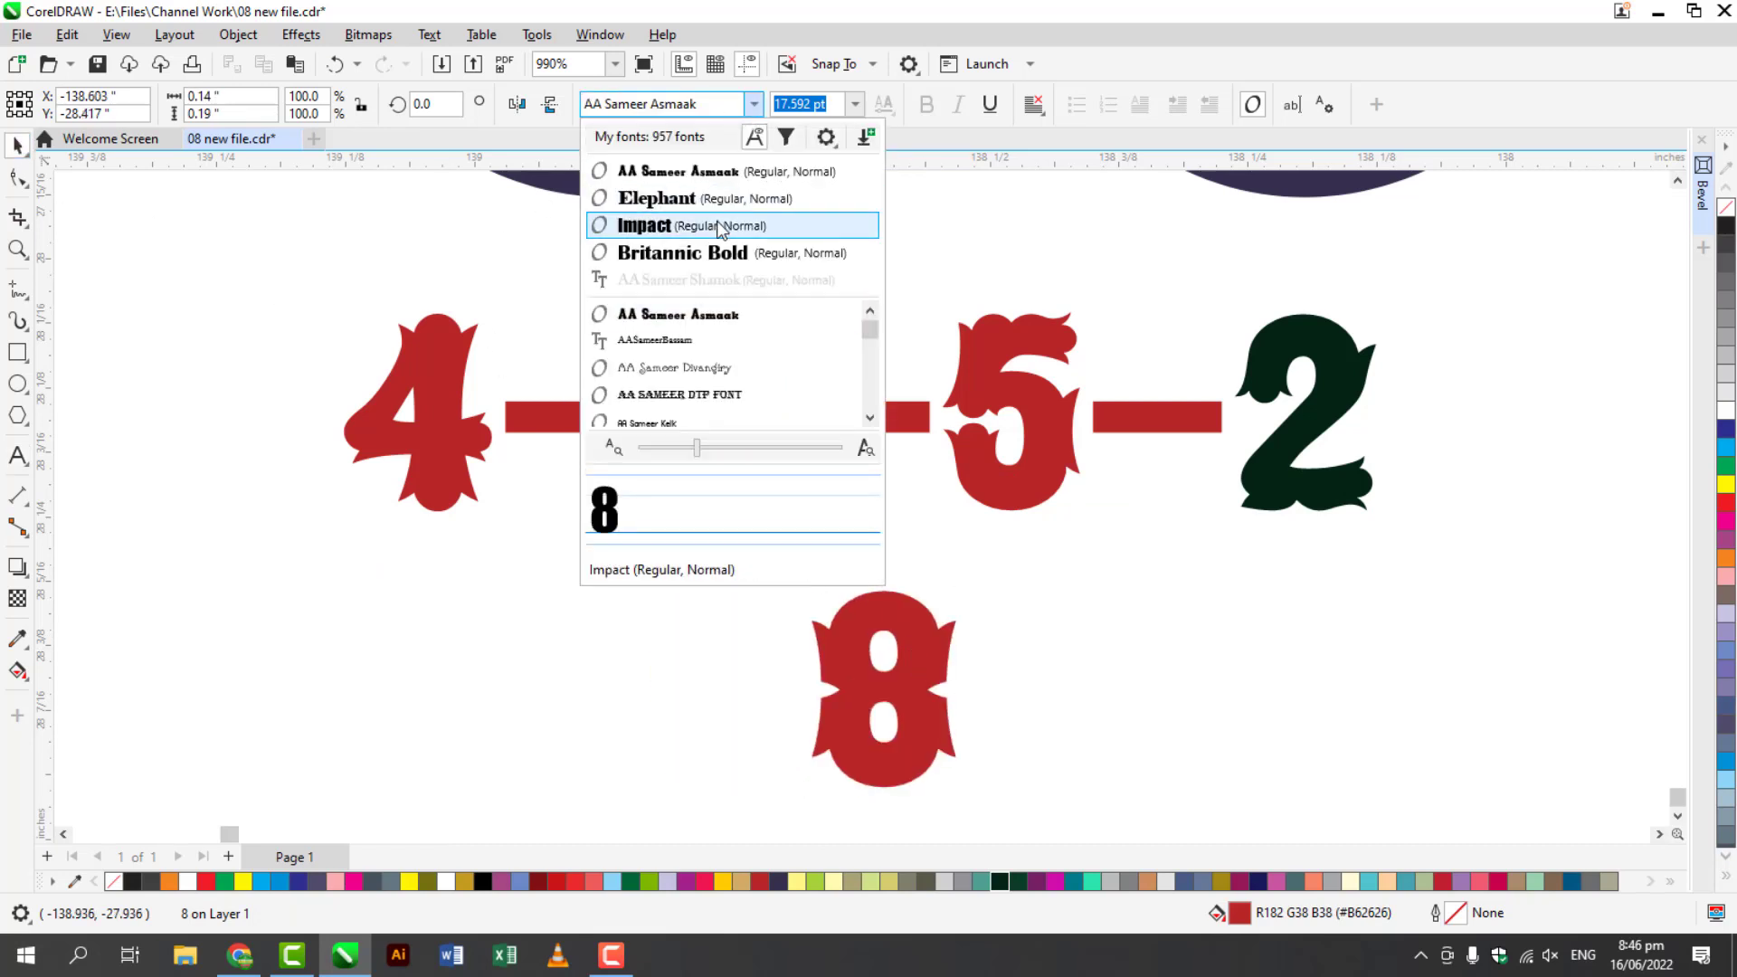
left_click(923, 614)
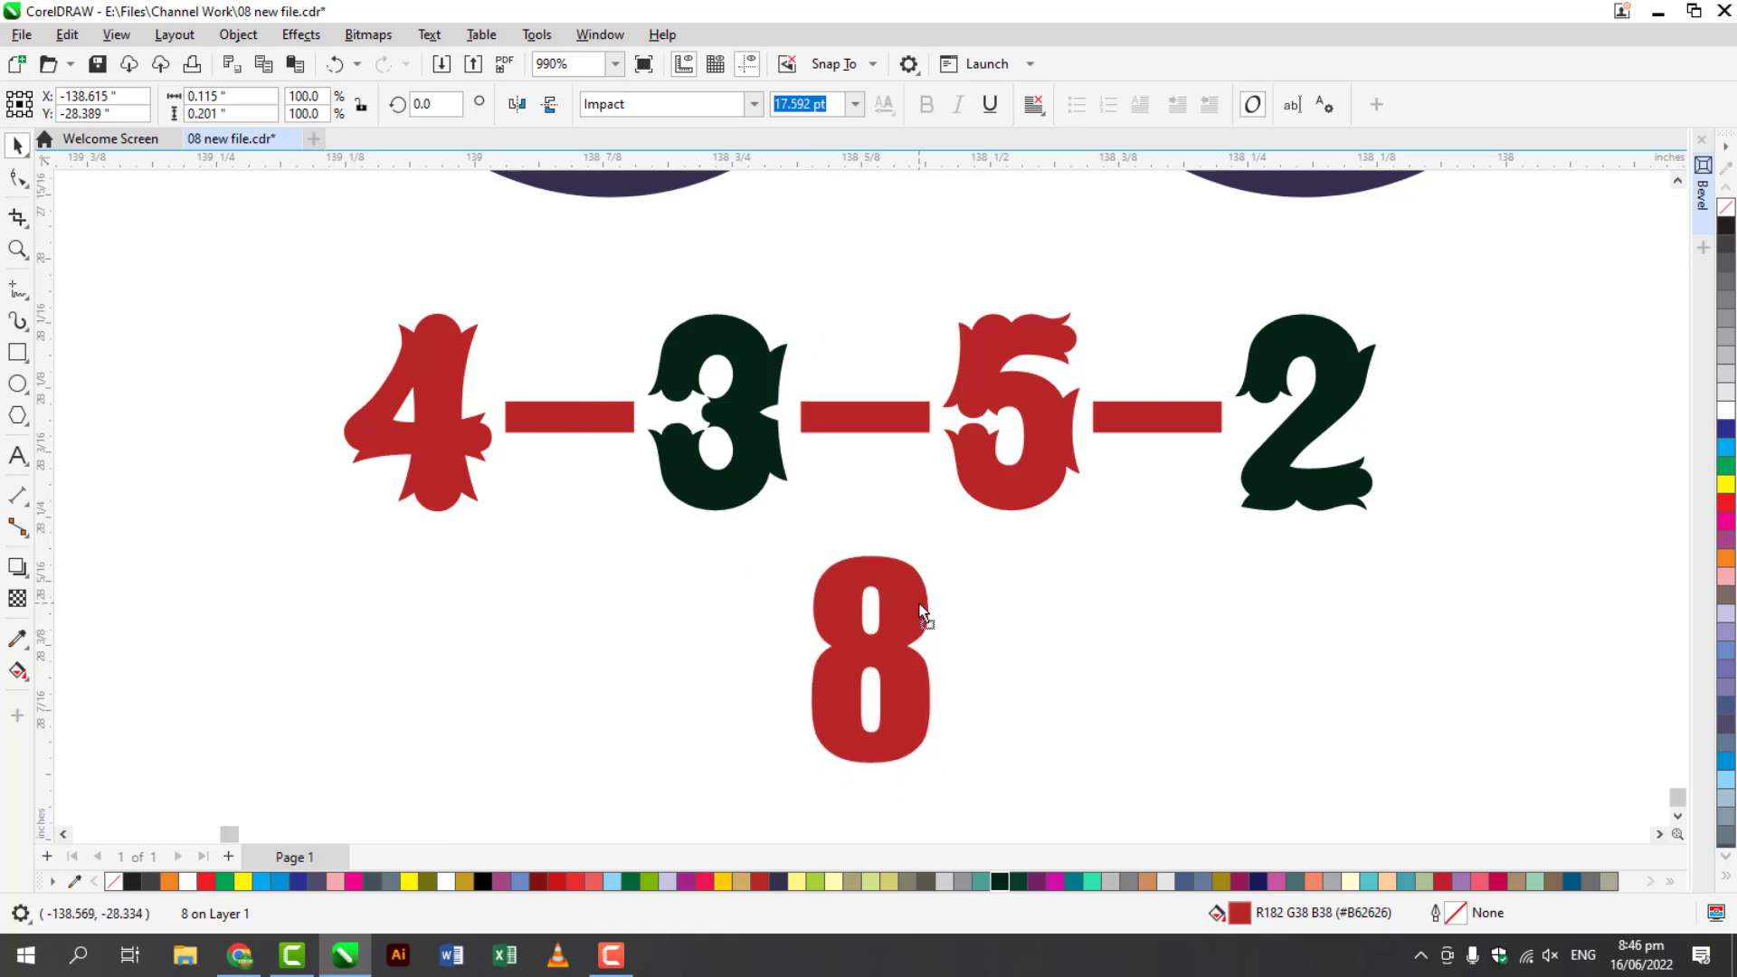
- Fill the 8 with light yellow-green and deselect it
left_click(810, 882)
left_click(809, 700)
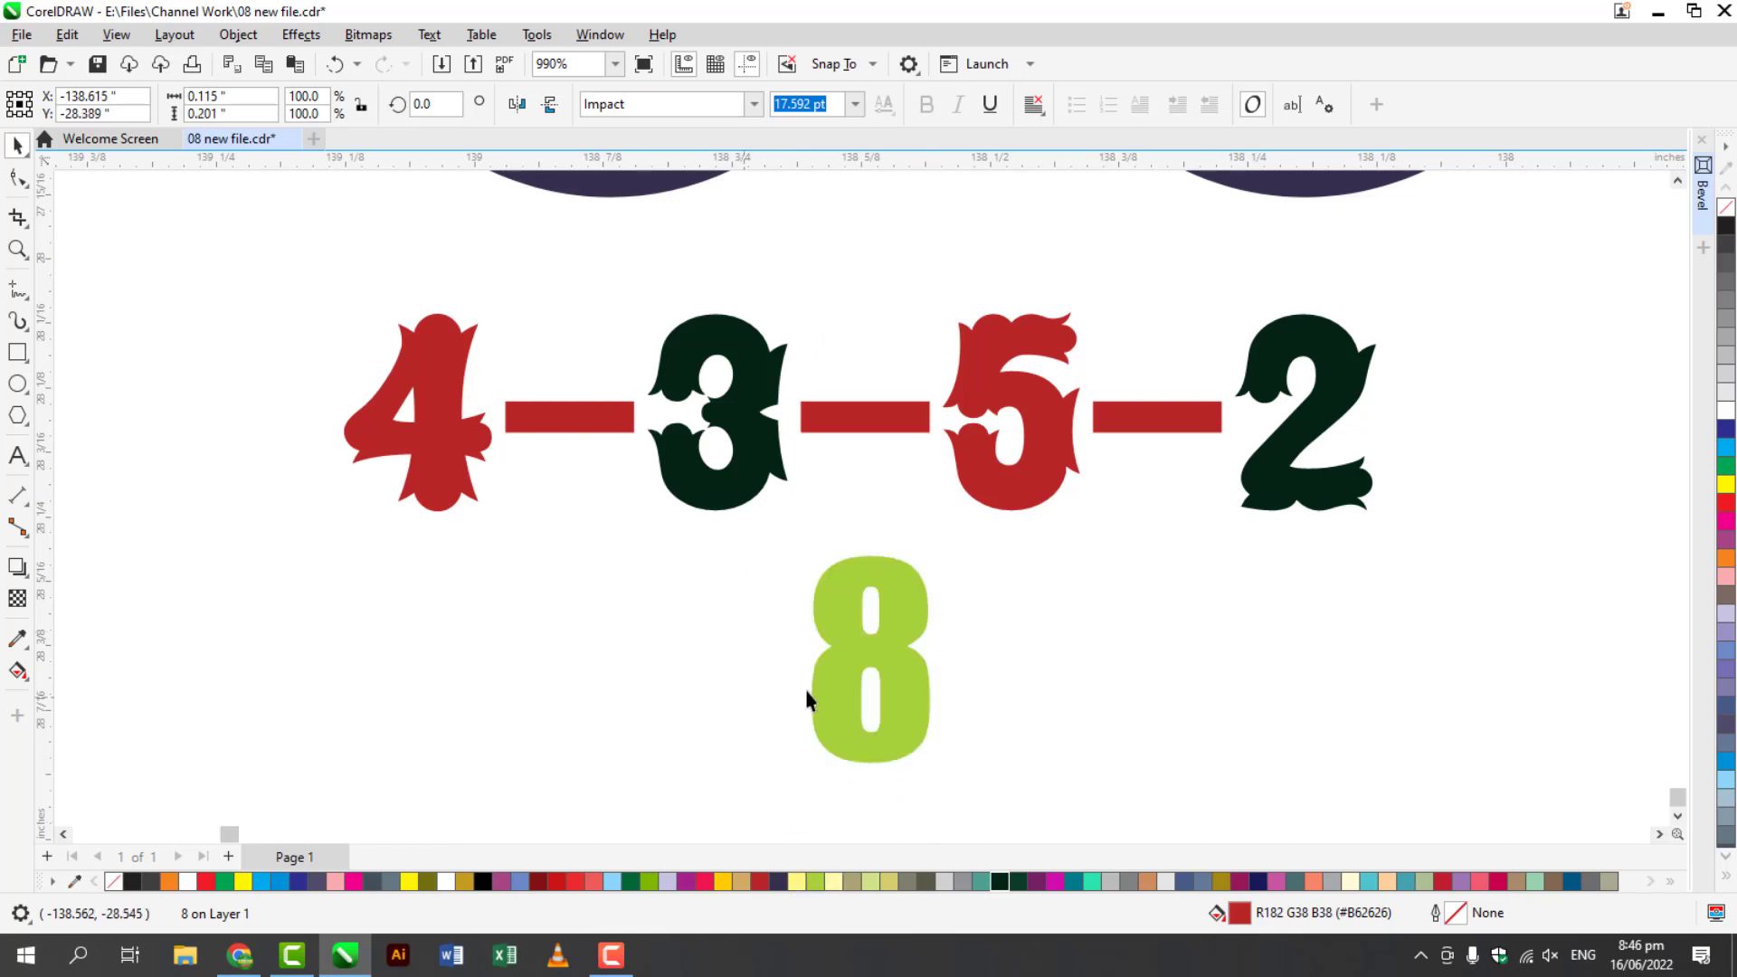
left_click(833, 685)
left_click(785, 622)
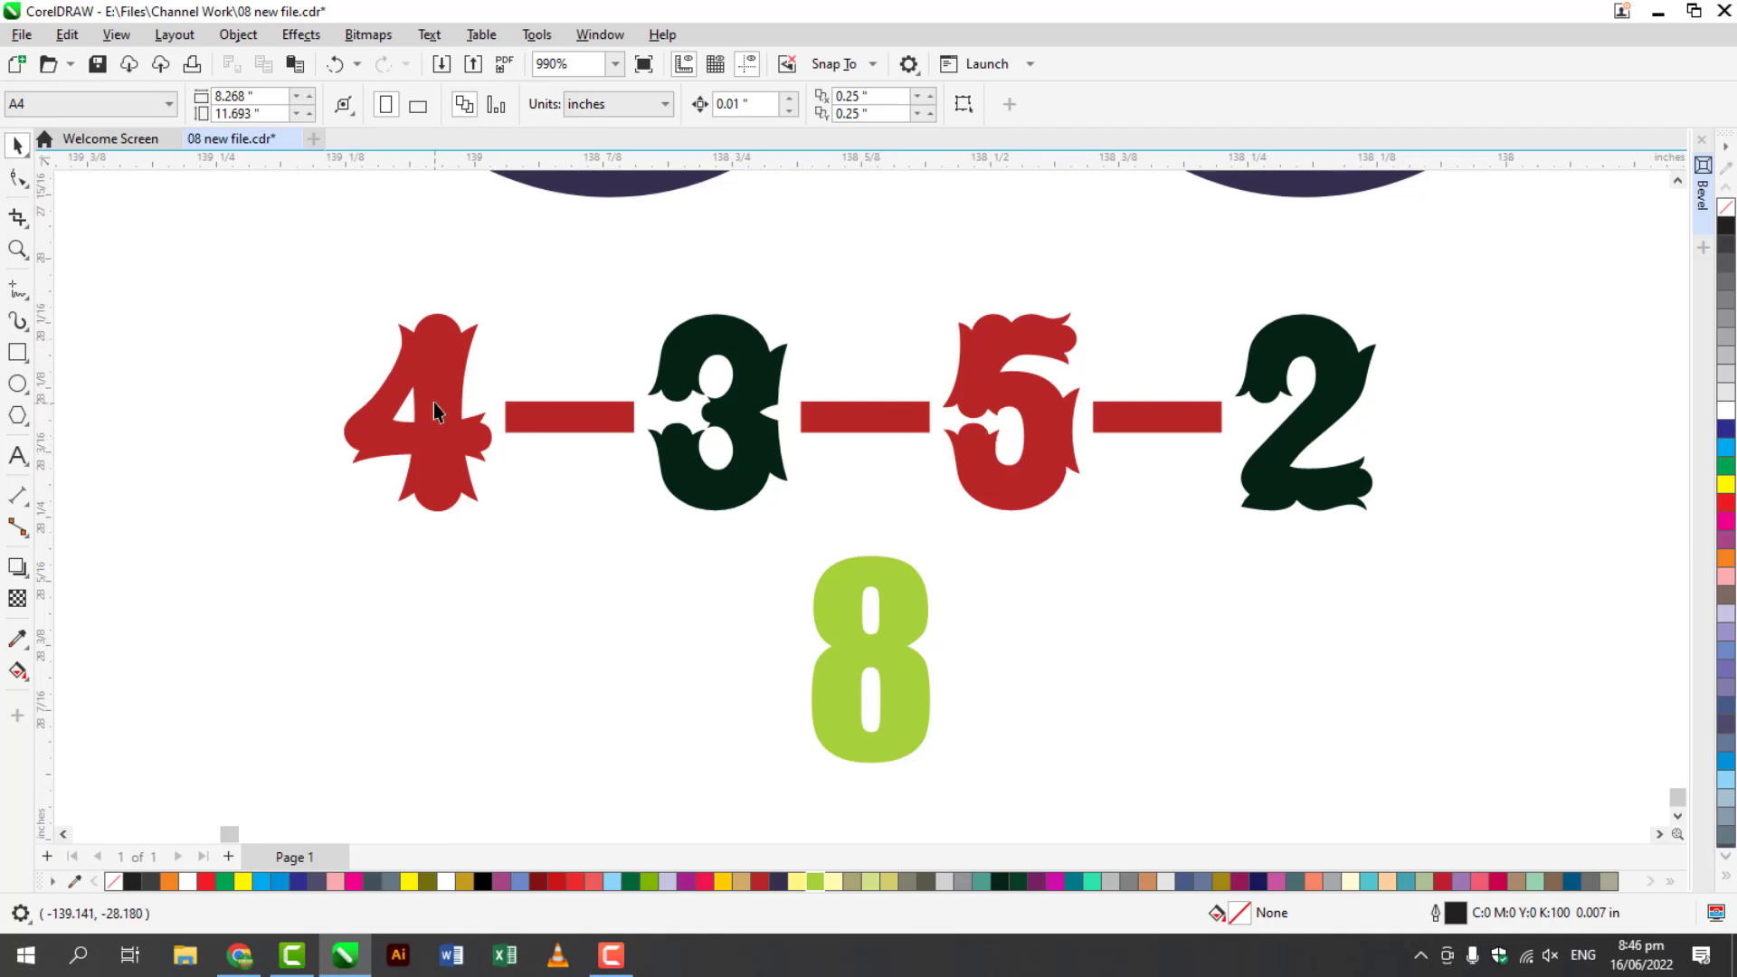
- Draw two straight diagonal lines, each about 0.3 in long, from below the 4 and the 2 toward the 8
left_click(17, 288)
left_click(510, 535)
left_click(779, 697)
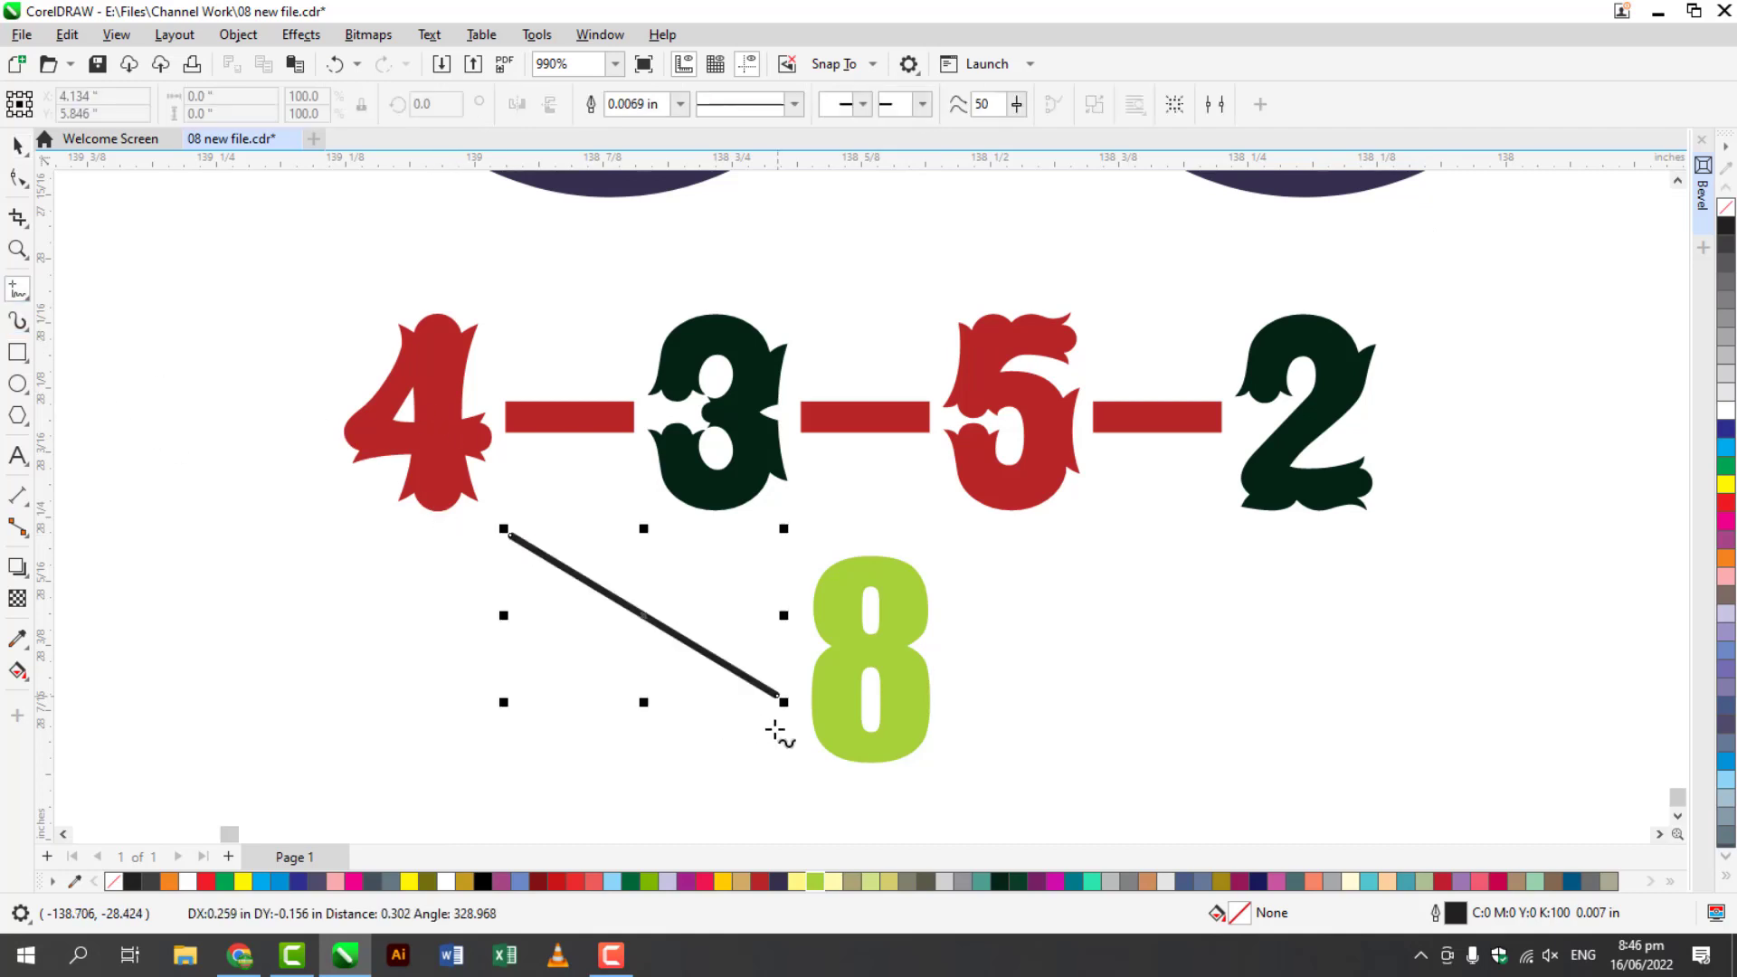
left_click(955, 685)
left_click(1239, 539)
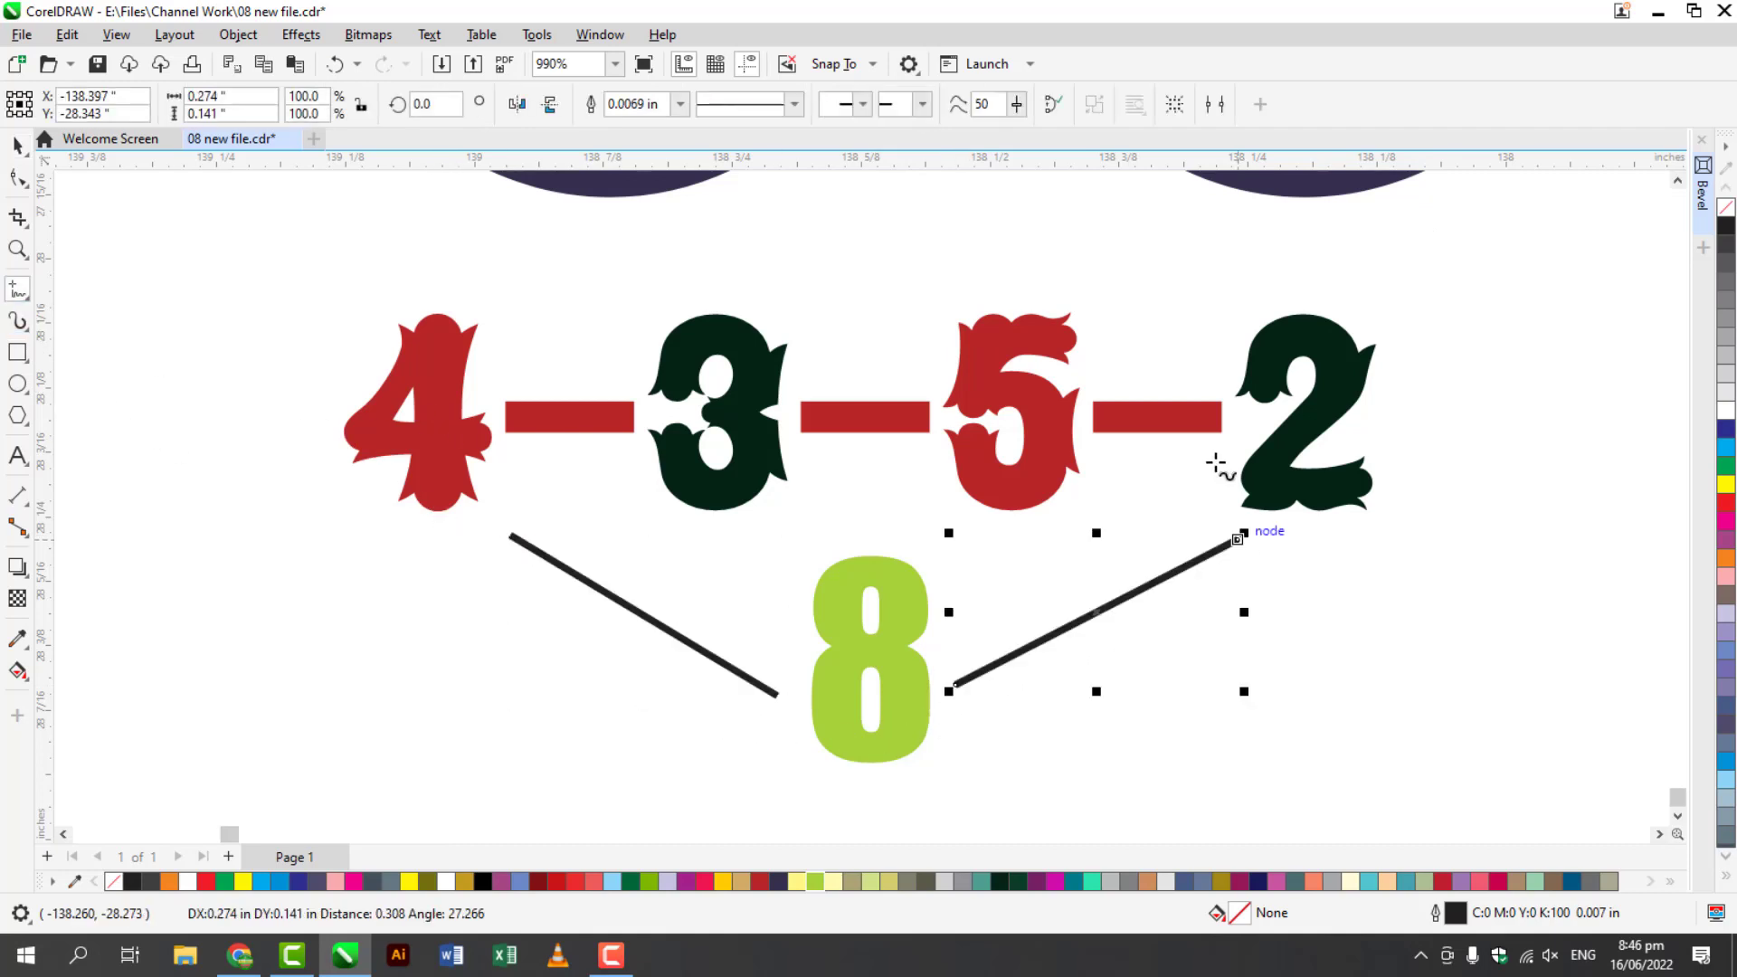
- Draw a bracket-shaped line about 0.57 in wide above the digits, connecting the 2 to the 3
left_click(1311, 294)
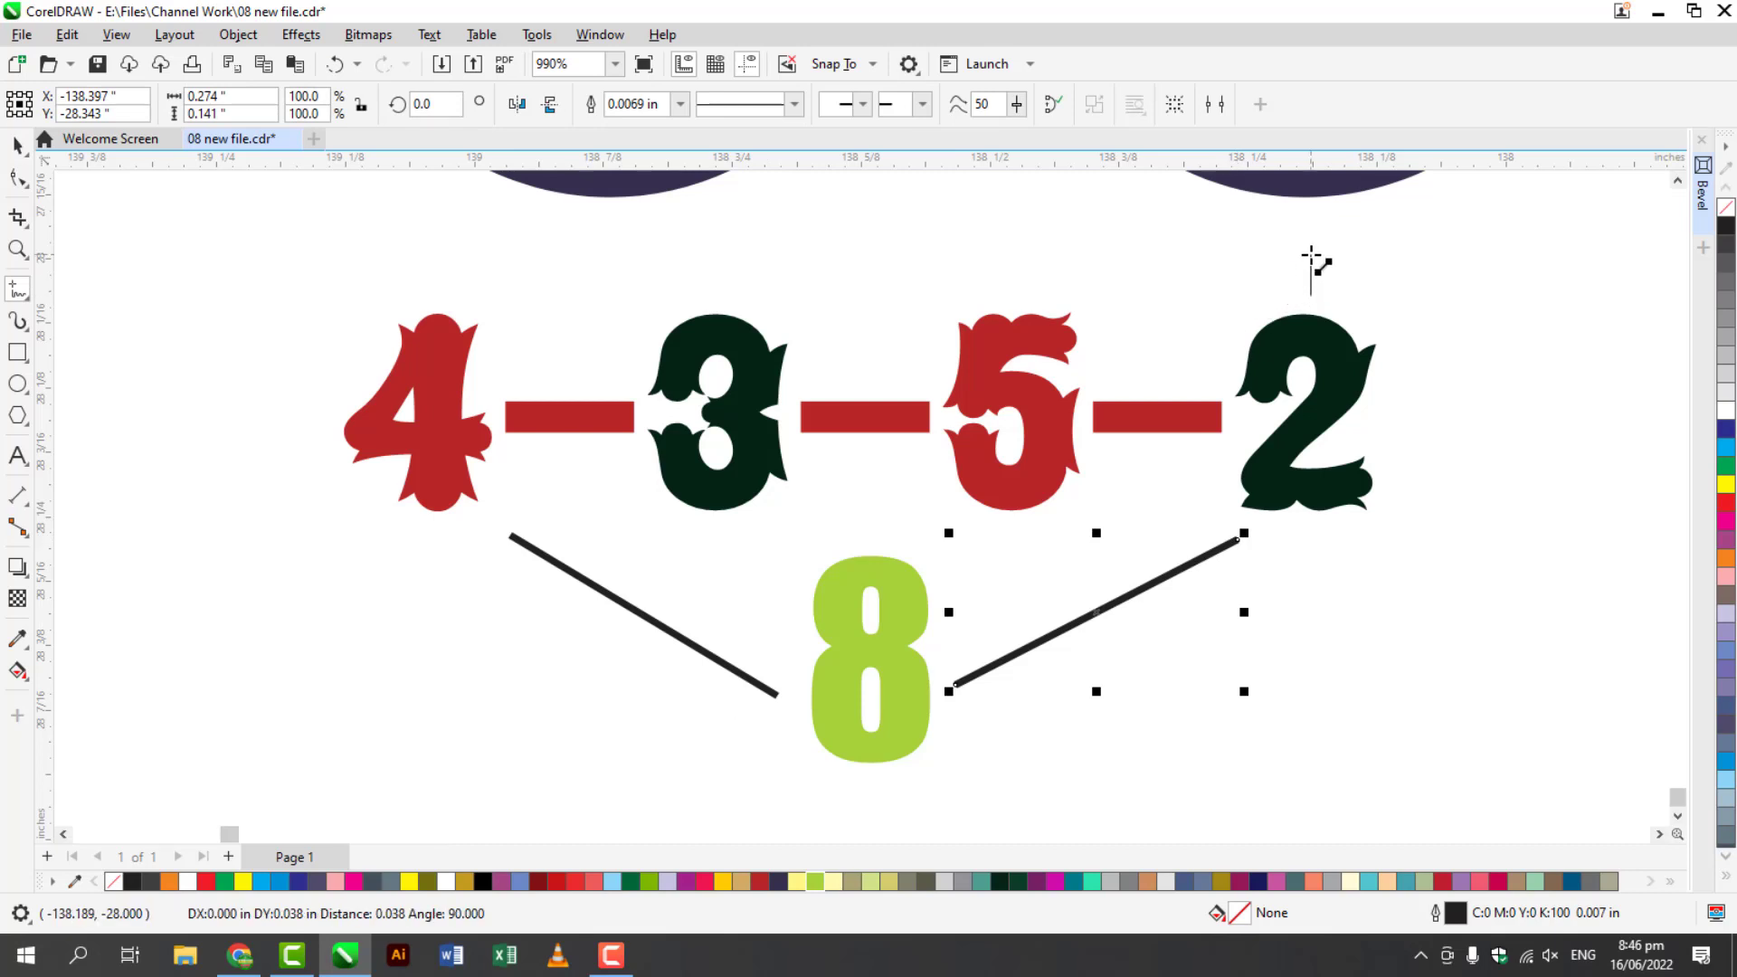
left_click(1311, 257)
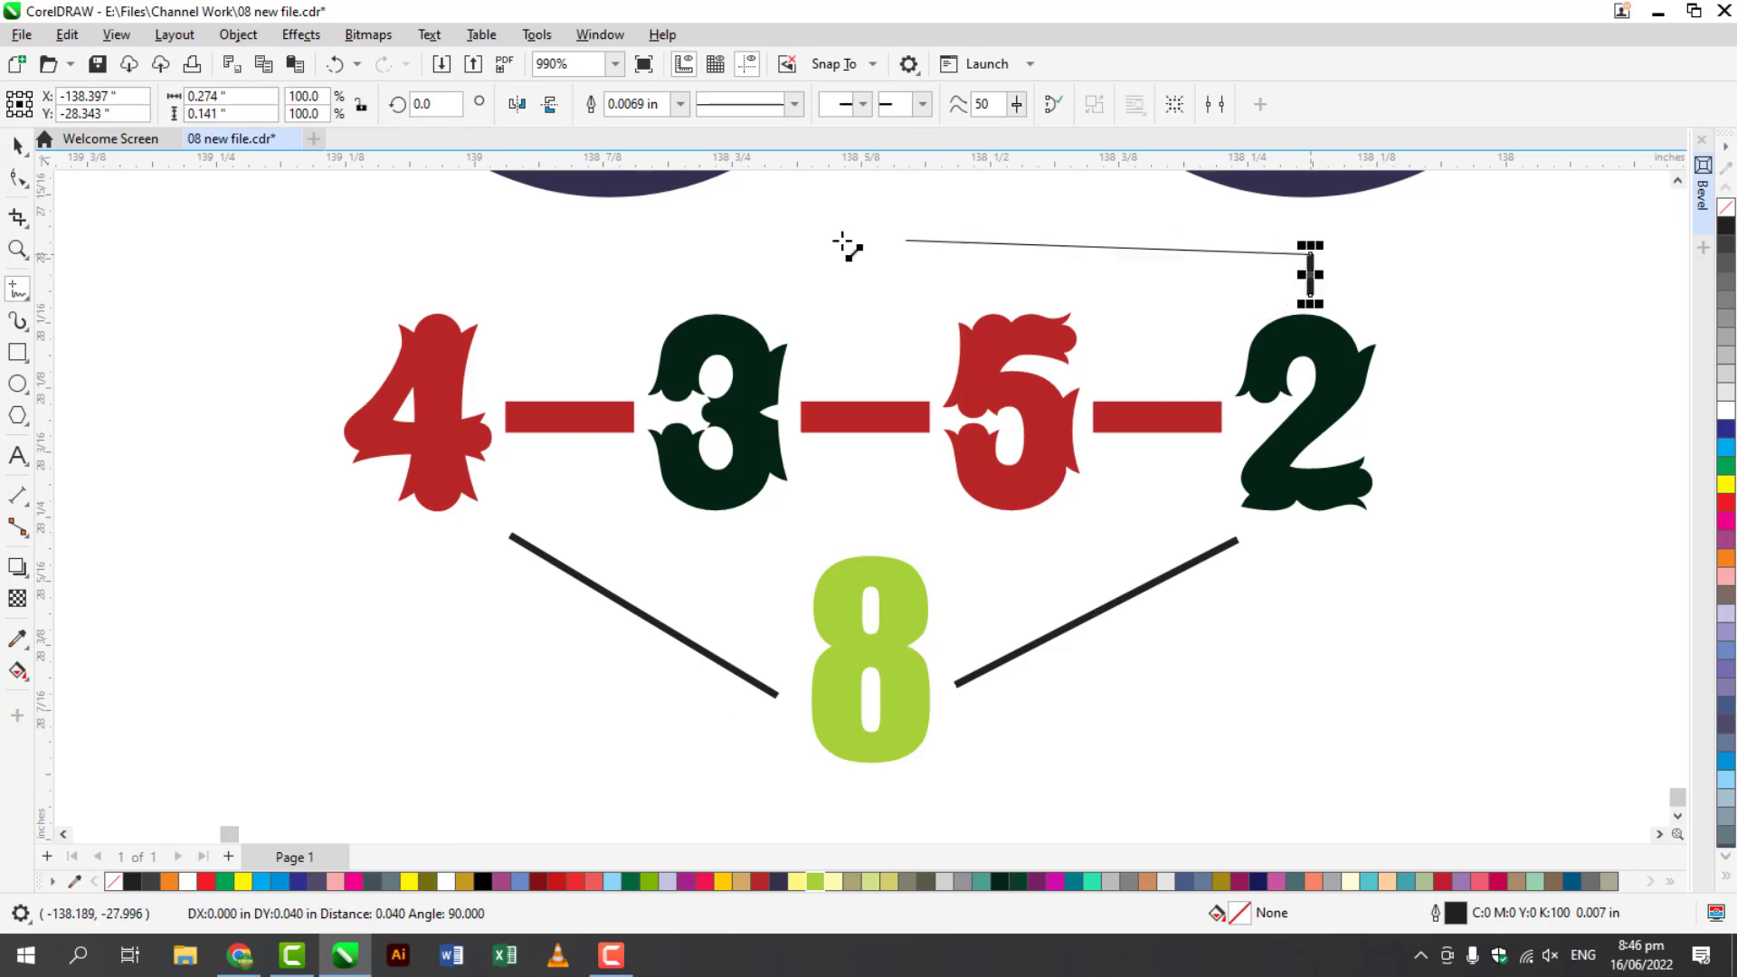
left_click(721, 265)
left_click(720, 295)
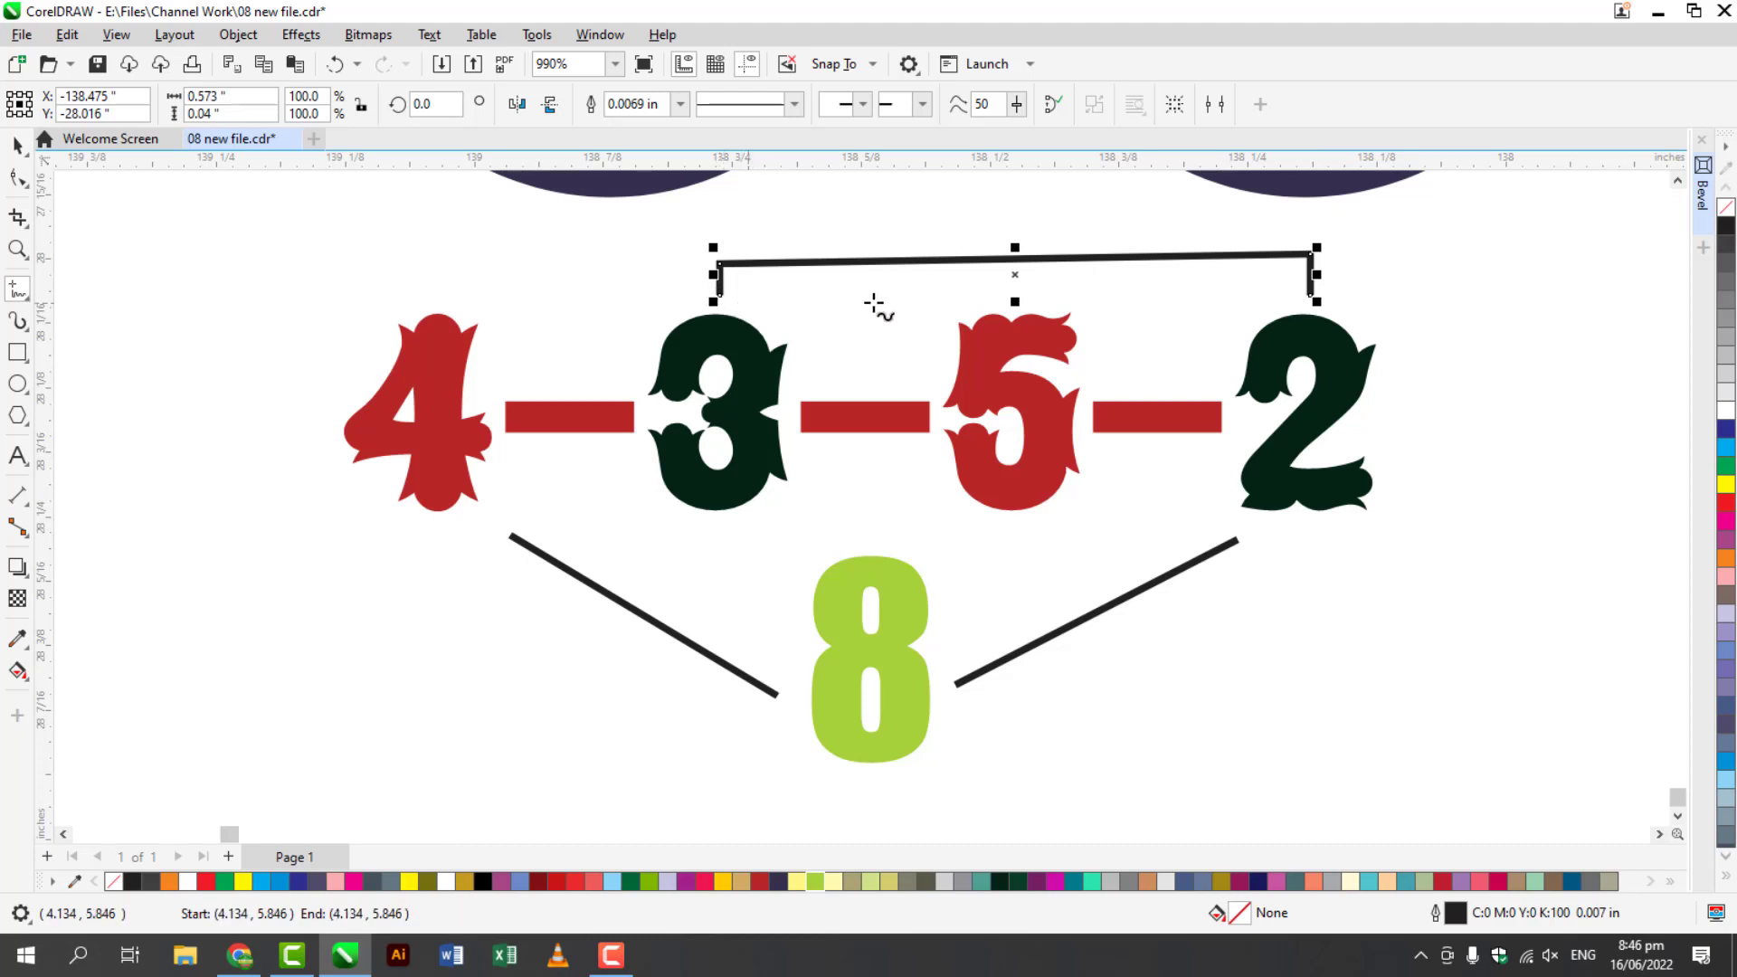
- Draw a bent line about 0.17 by 0.23 in from above the 3, down beside the 5, to the top of the 8
mouse_move(760, 295)
left_mouse_down()
mouse_move(950, 302)
mouse_move(950, 570)
mouse_move(938, 466)
left_mouse_up()
left_click(942, 464)
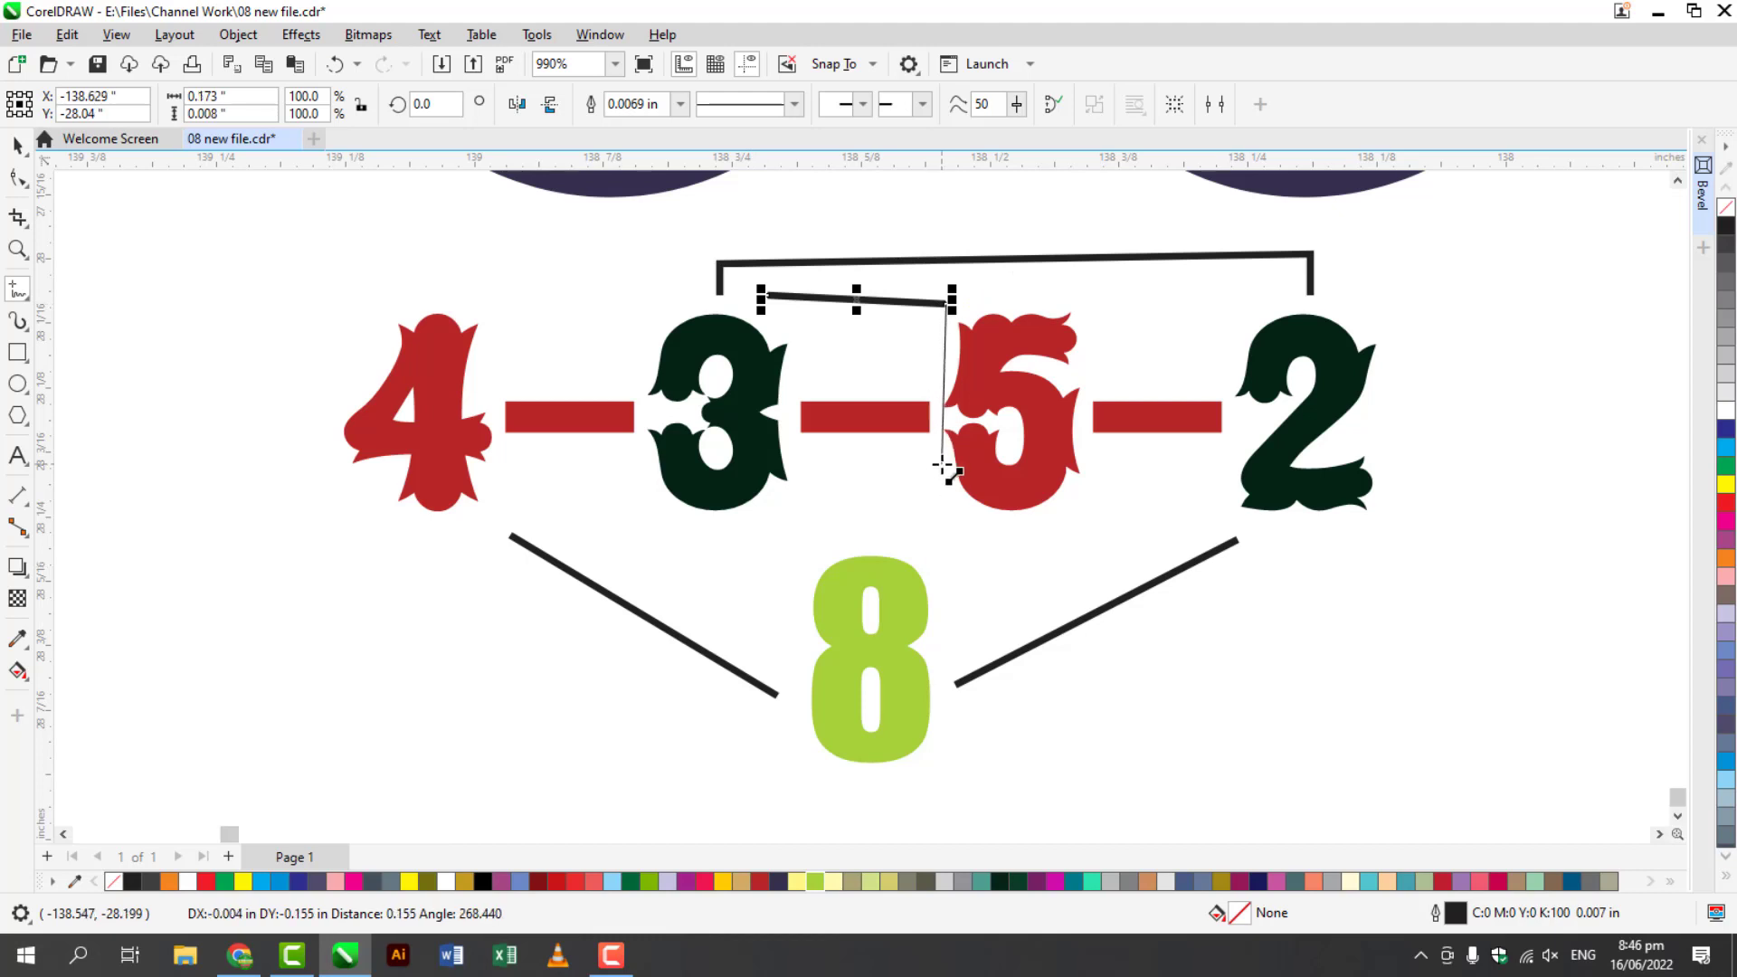
left_click(867, 532)
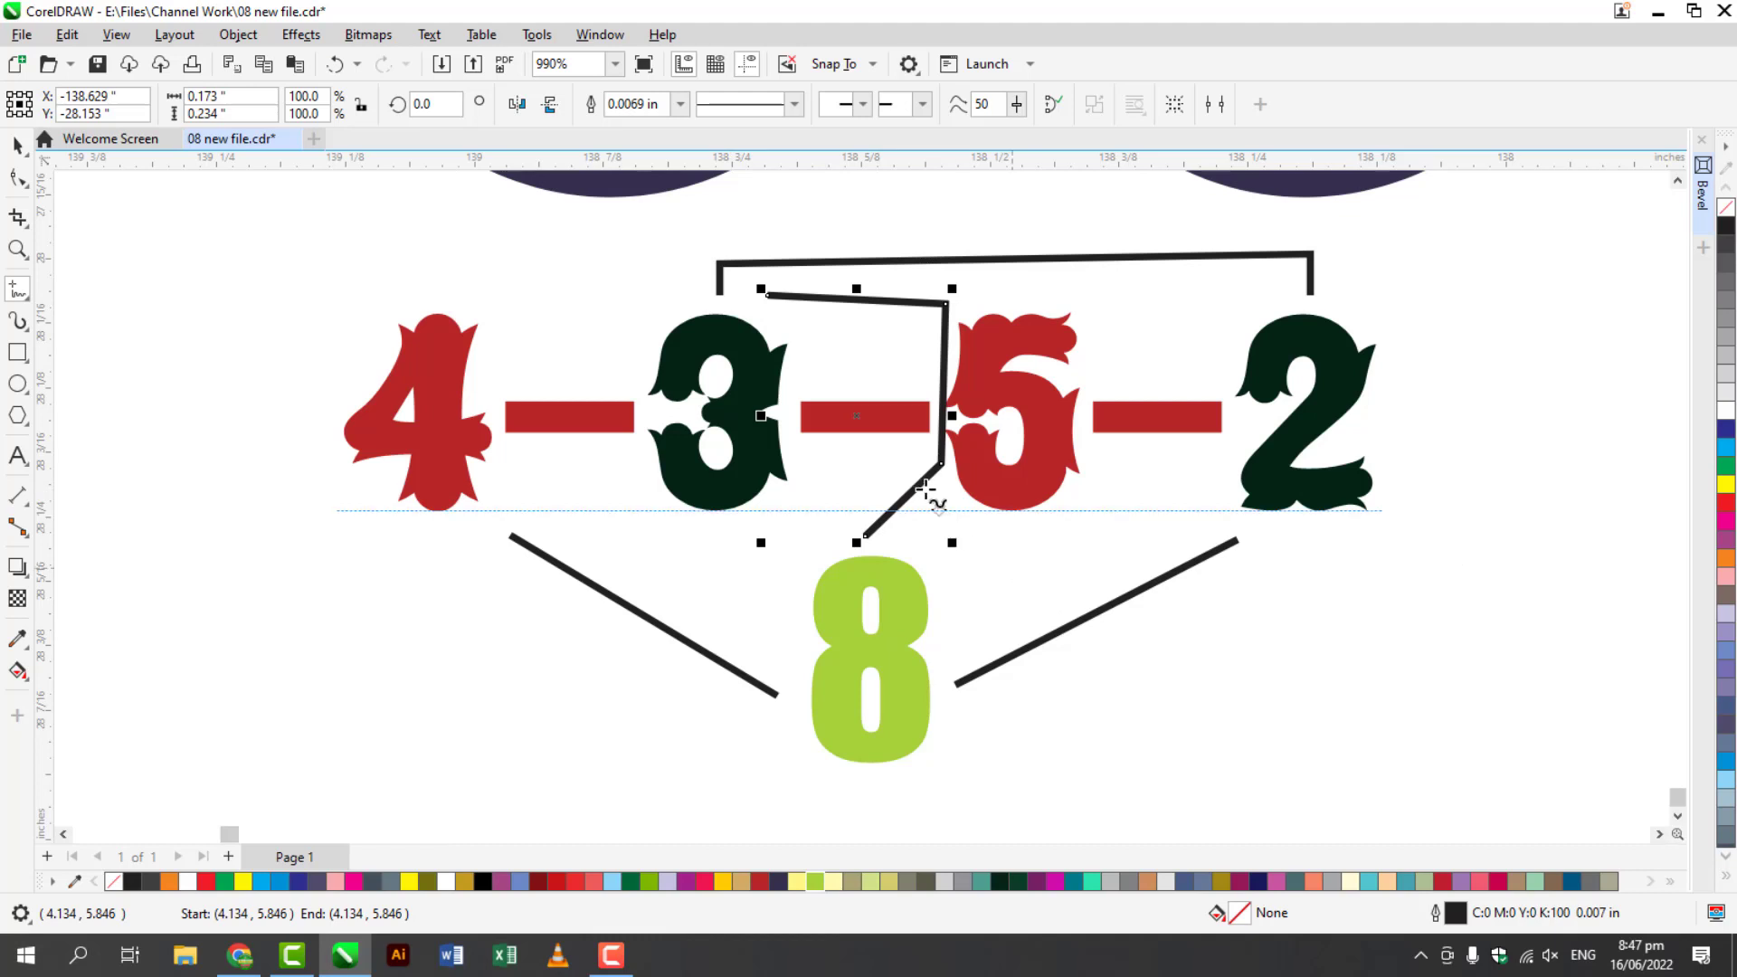
left_click(279, 624)
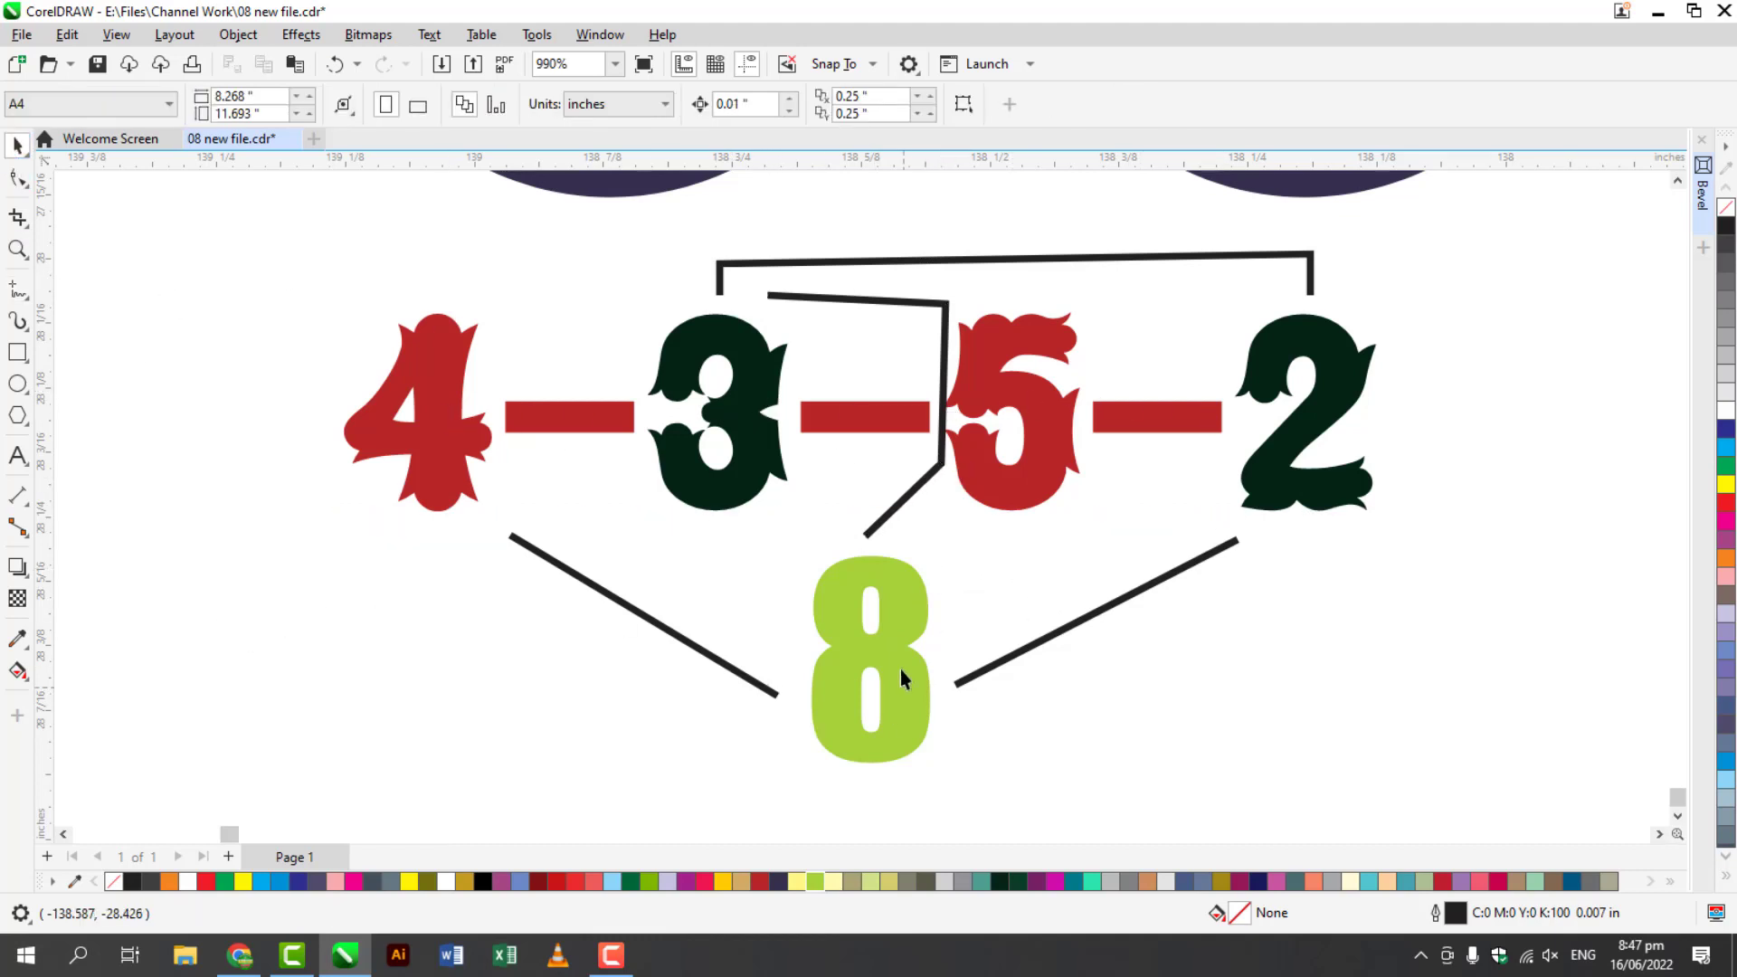
left_click(900, 628)
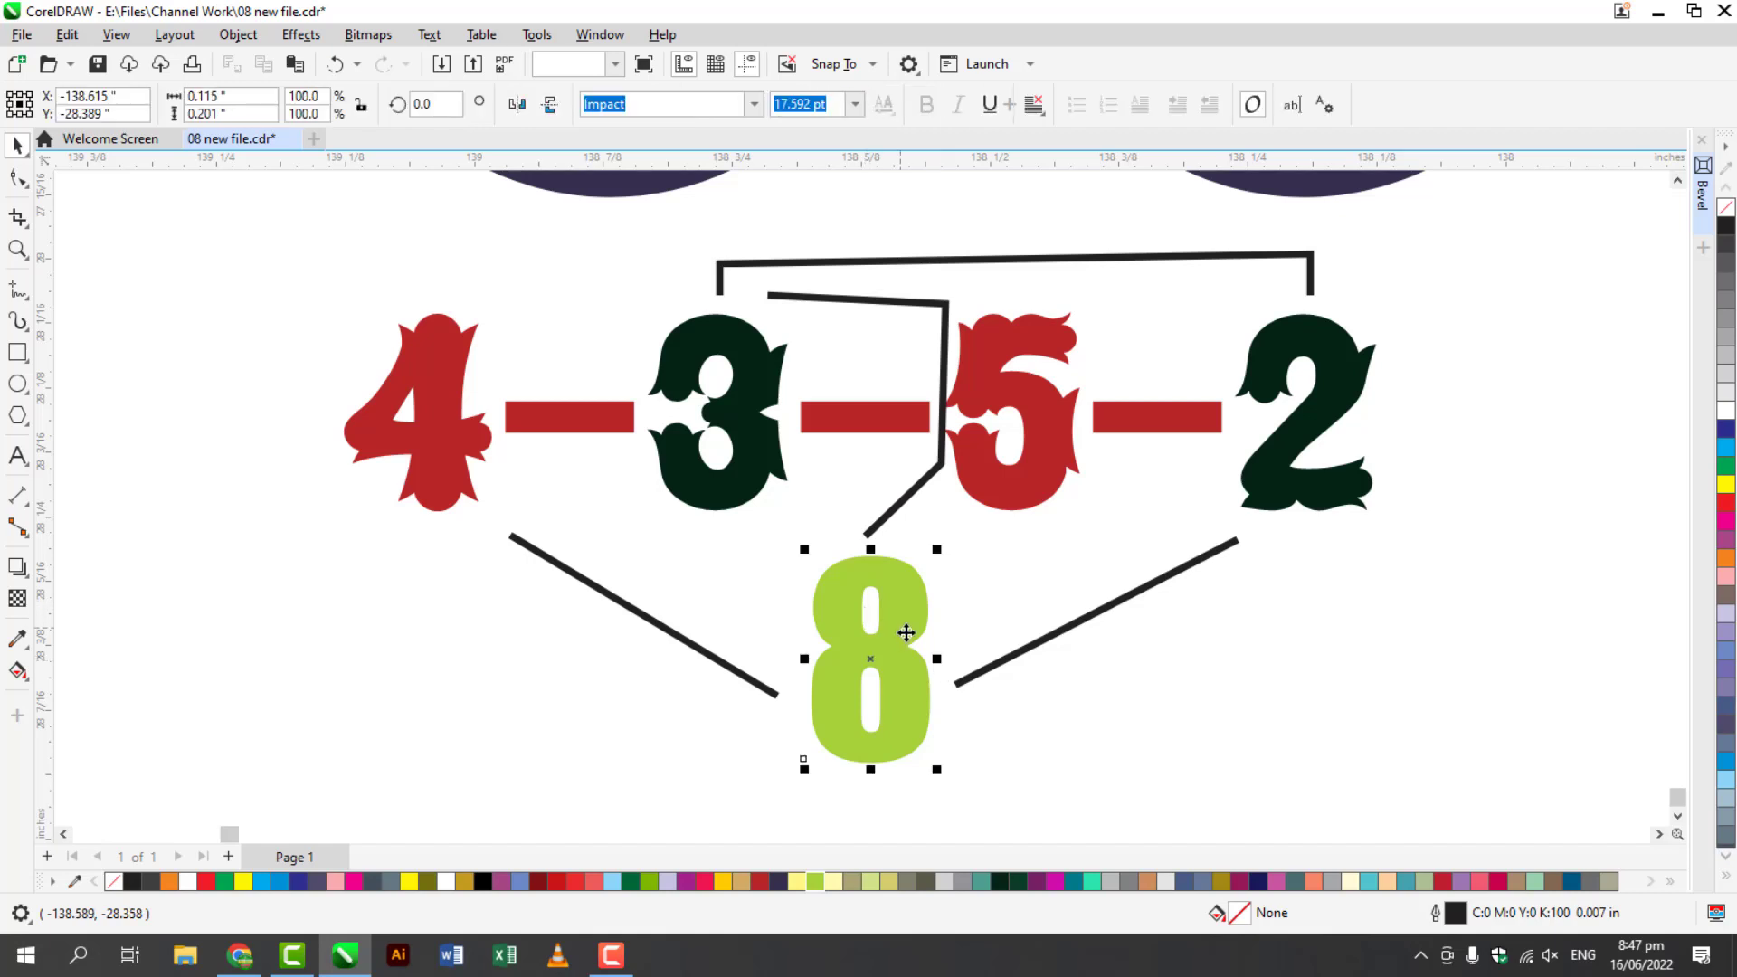
left_click(1353, 578)
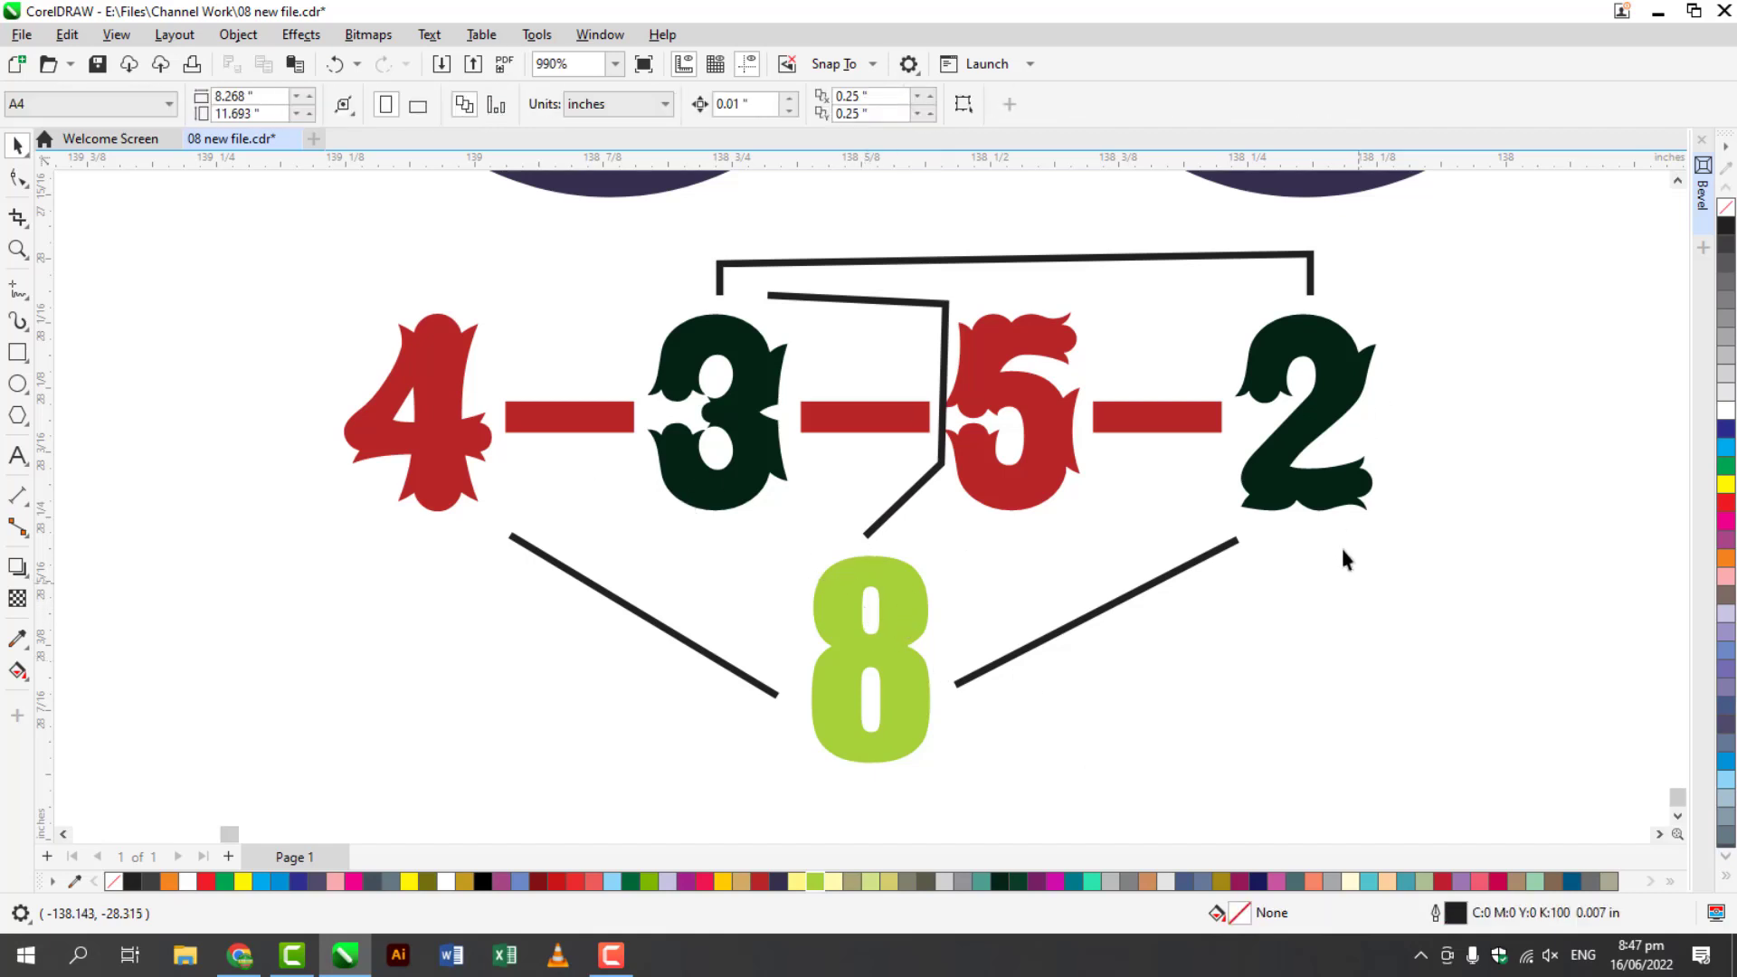